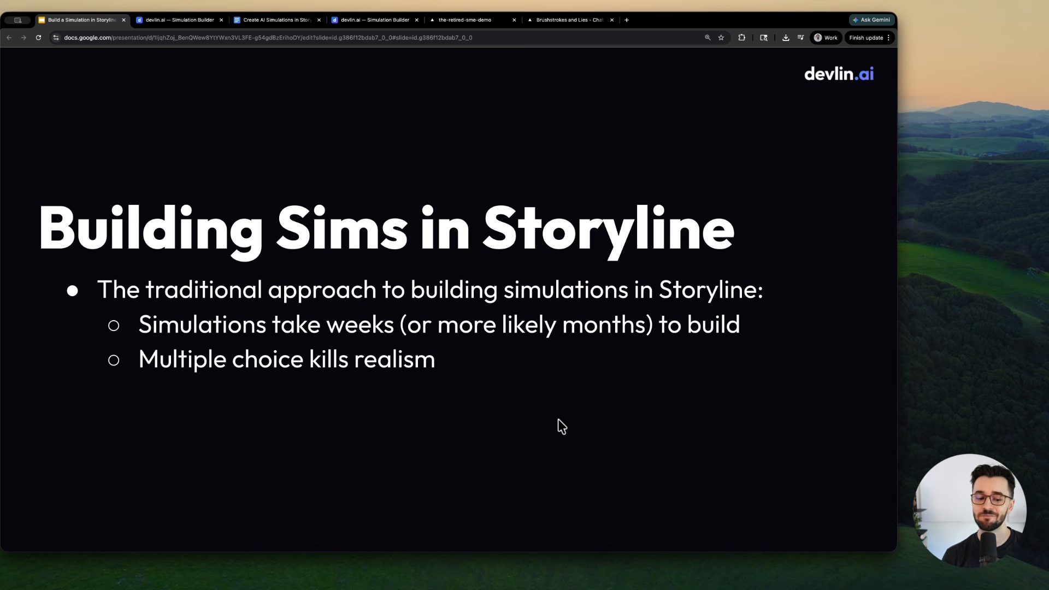
- Advance the presentation through the Storyline and devlin.ai slides to the first bullet of the Simulation Time slide
key(Right)
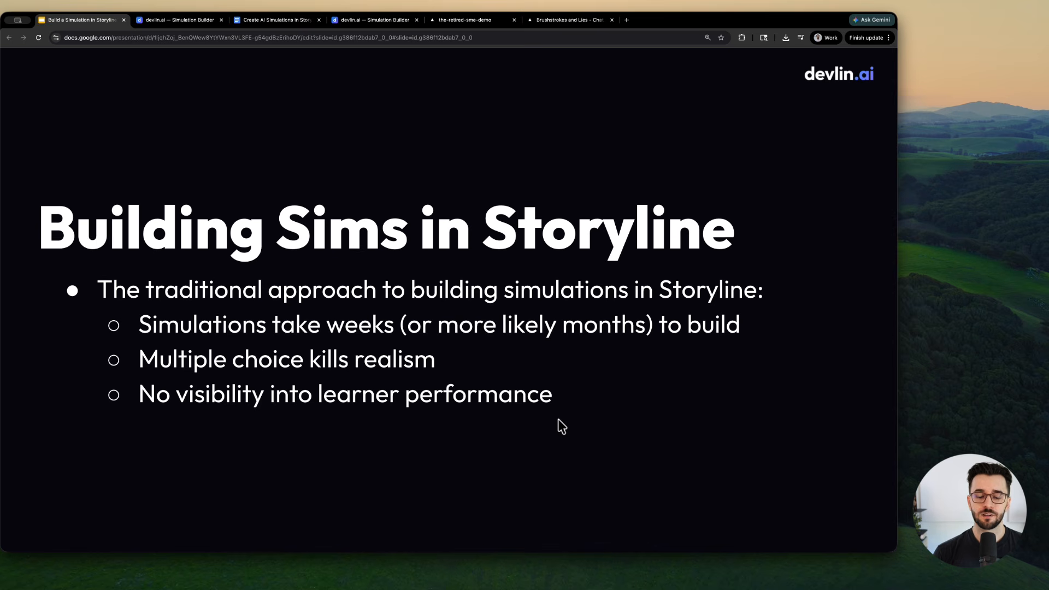
key(Right)
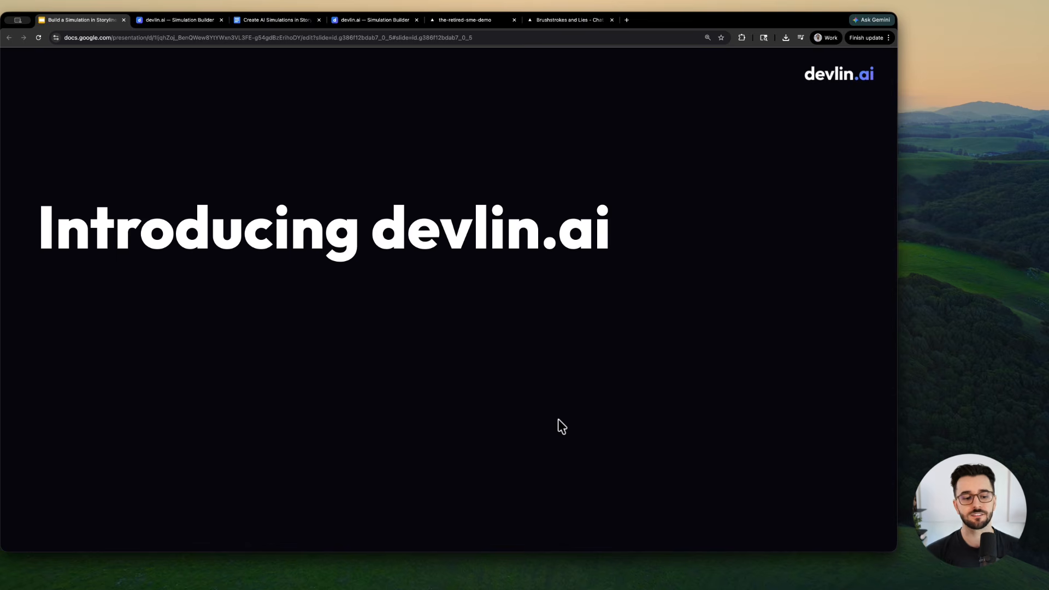
key(Right)
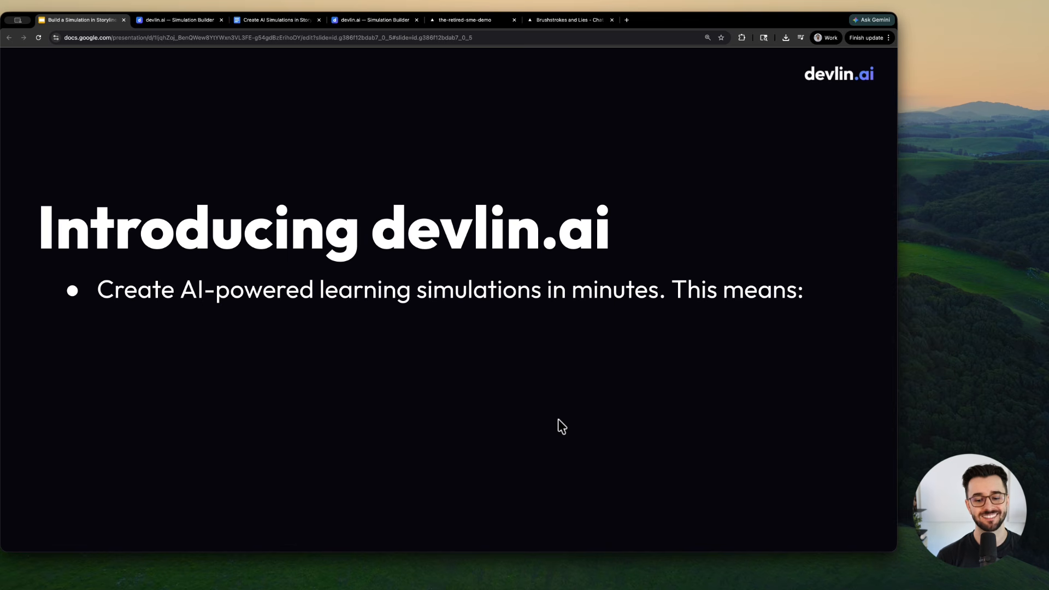
key(Right)
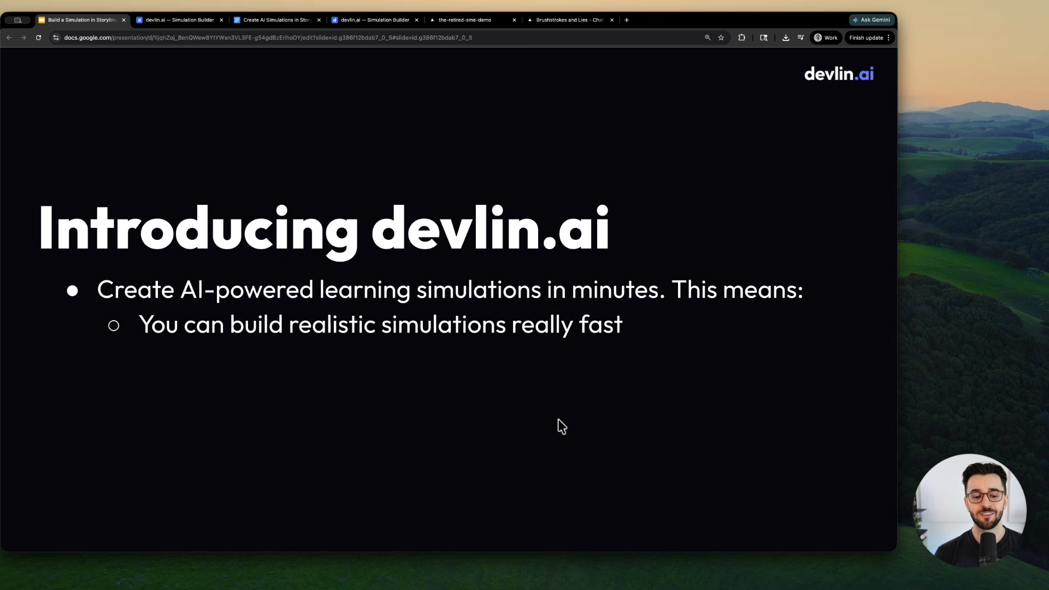
key(Right)
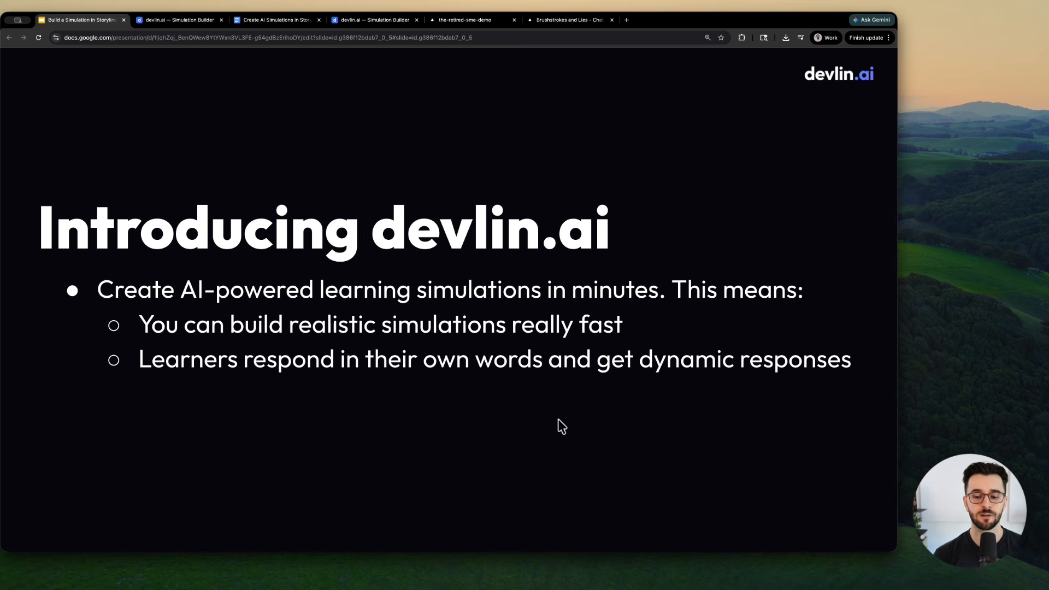
key(Right)
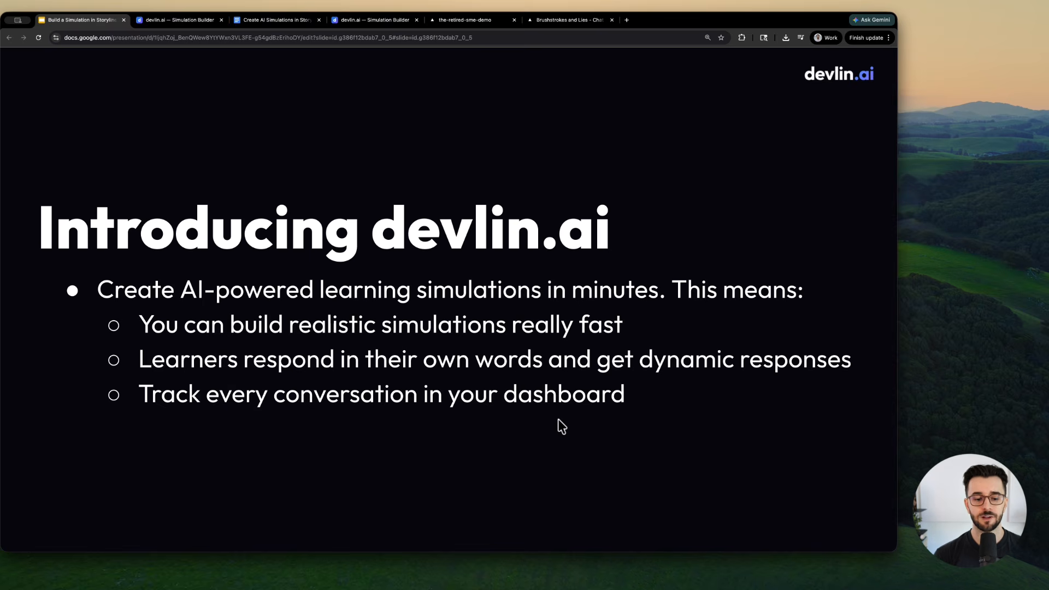
key(Right)
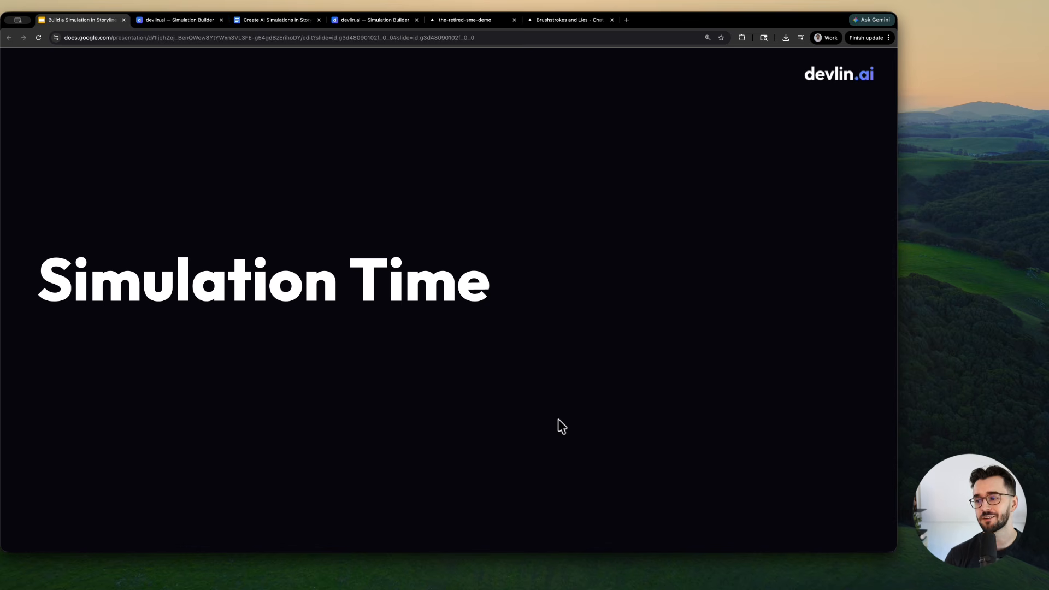
key(Right)
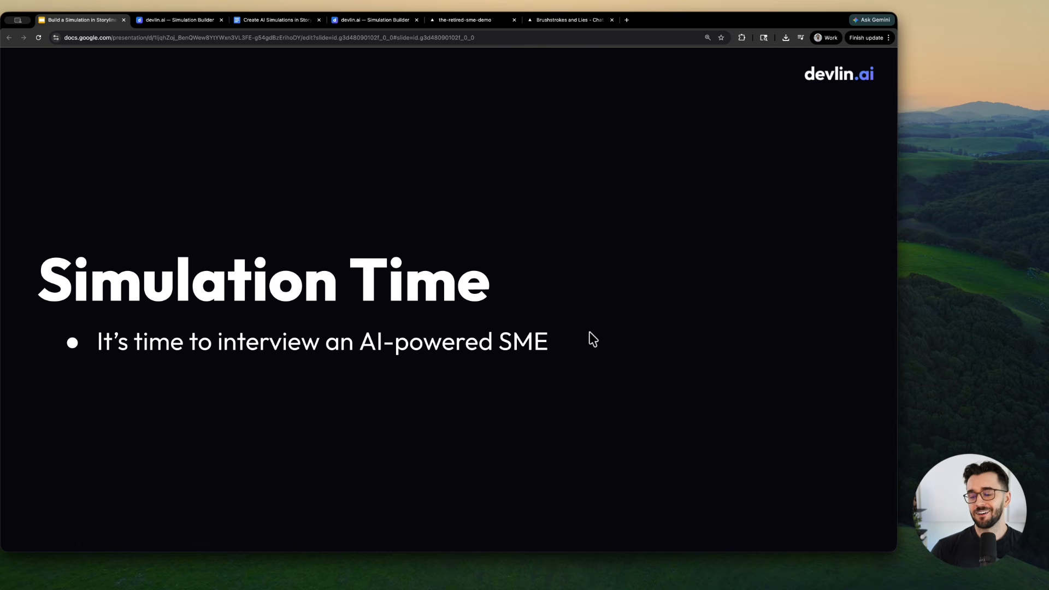
- Switch to the the-retired-sme-demo page and begin The Retiring SME simulation
click(382, 21)
click(453, 22)
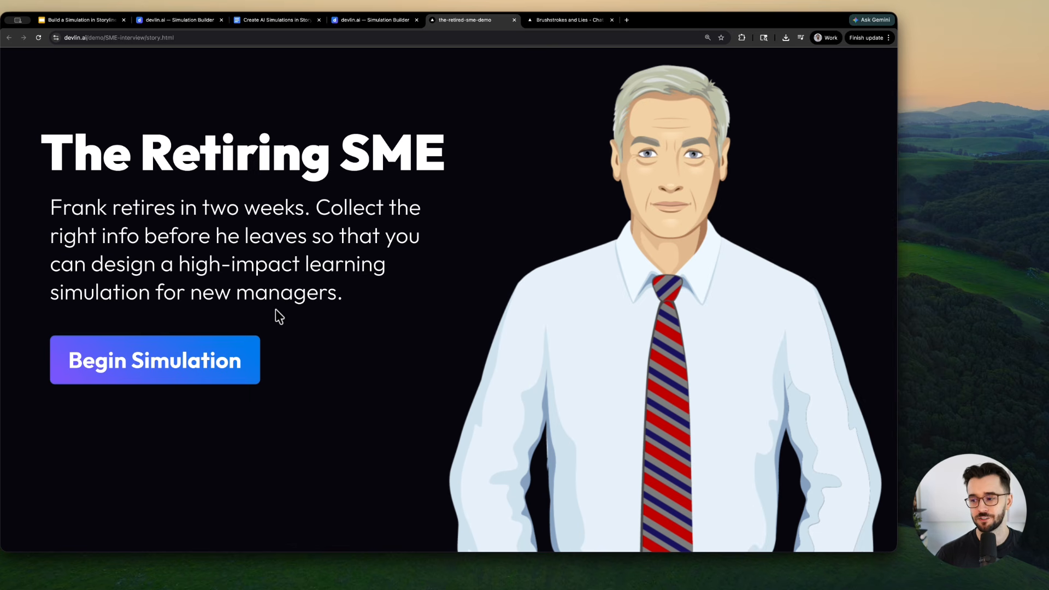
click(184, 378)
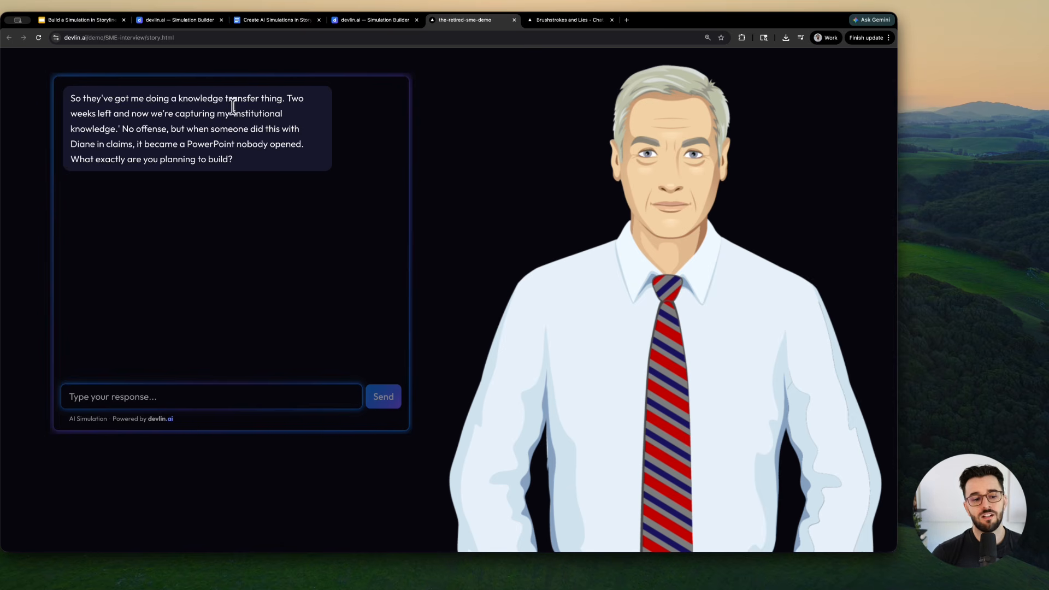
- Read the SME's opening message and send the reply "We're going to build an eLearning experience!"
mouse_move(125, 114)
mouse_down()
mouse_move(143, 115)
mouse_move(132, 130)
mouse_up()
click(115, 129)
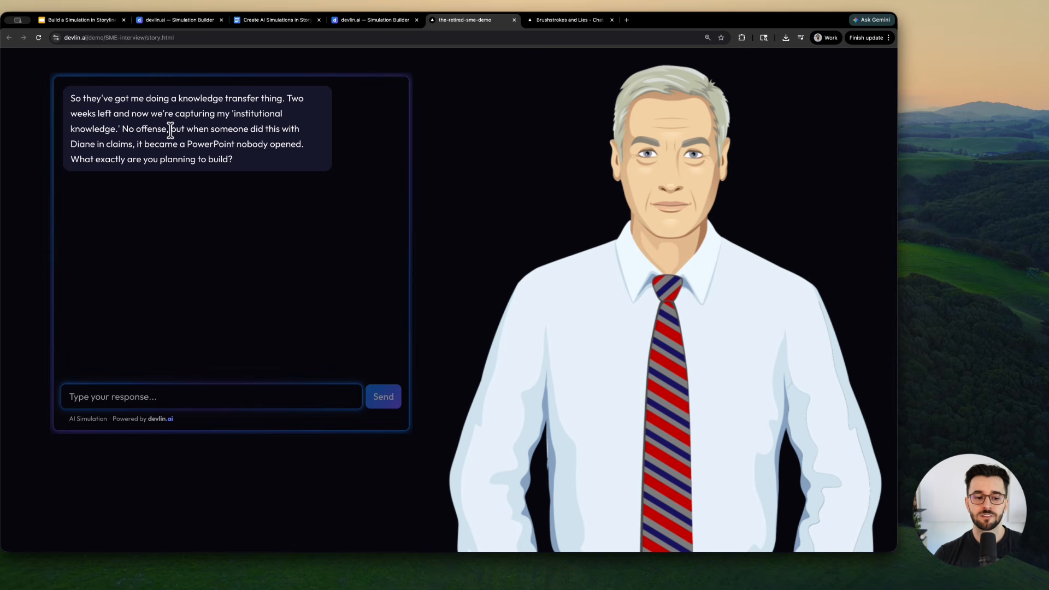
drag(136, 146, 300, 149)
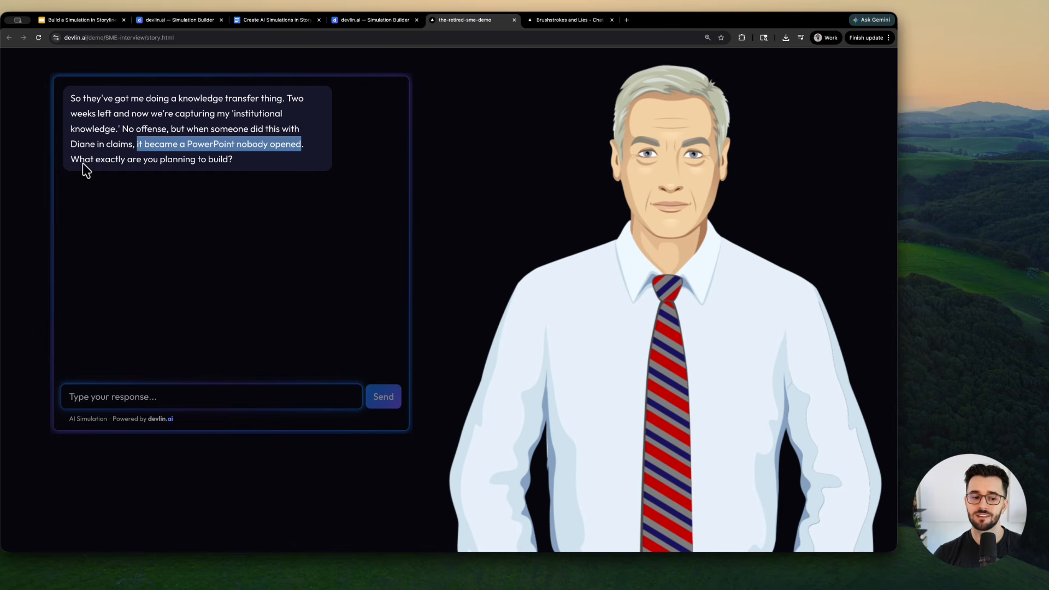
drag(85, 159, 233, 160)
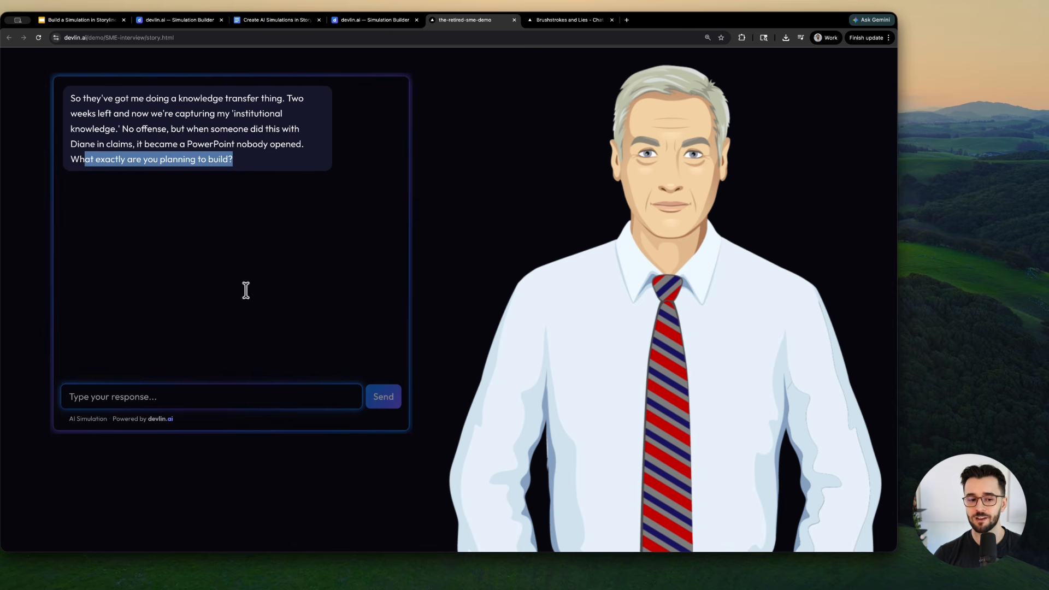
click(243, 396)
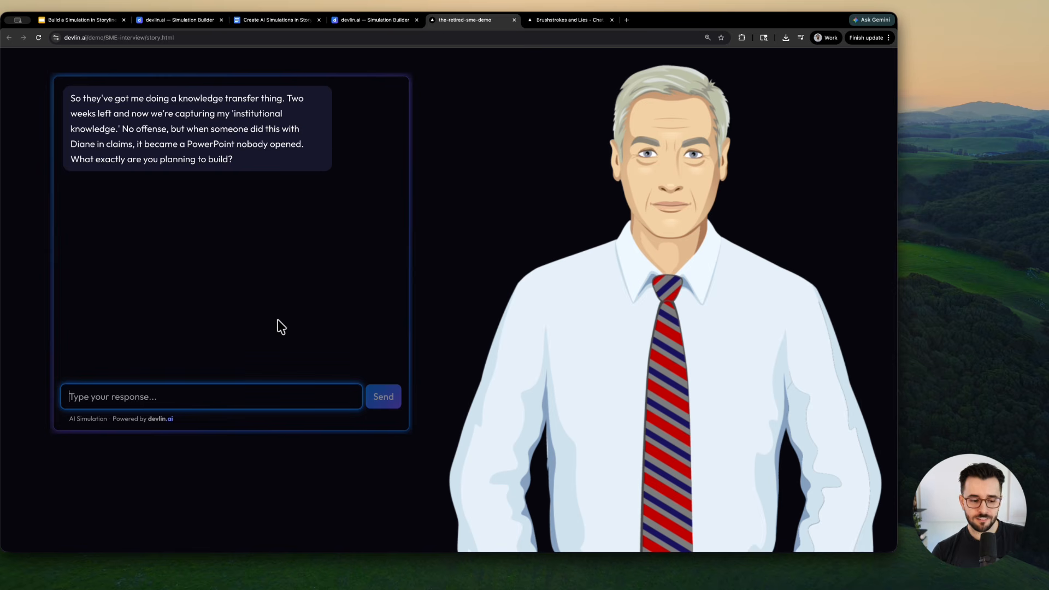
text(We're going)
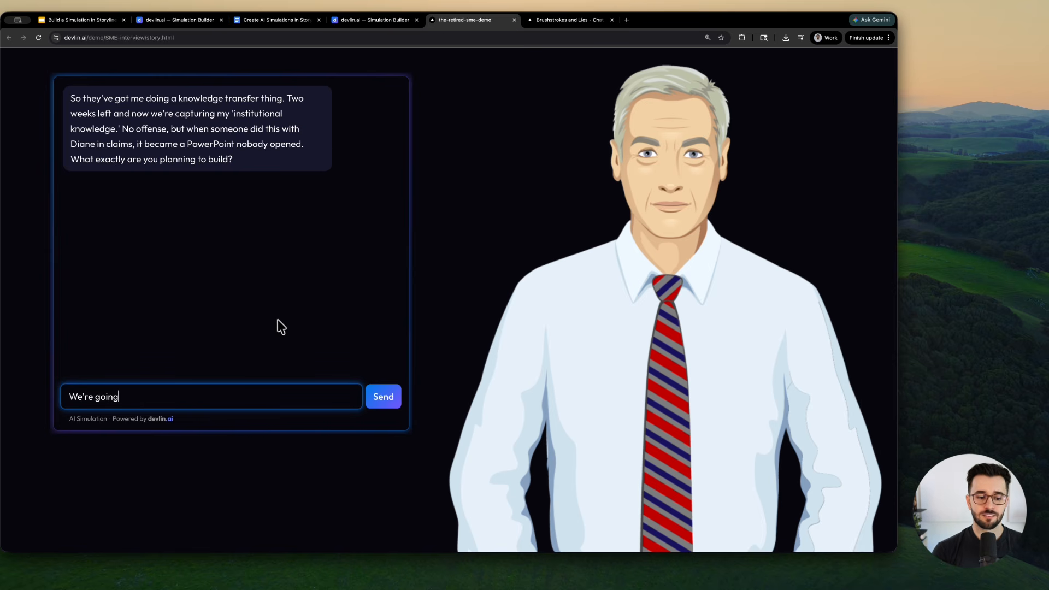
text( to build an e)
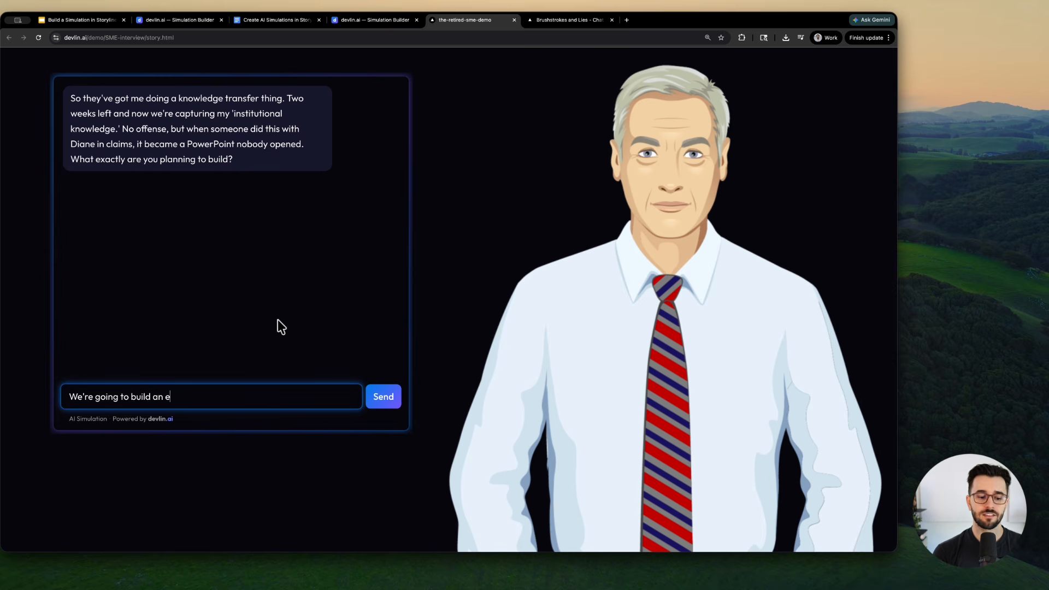
text(Learning experience!)
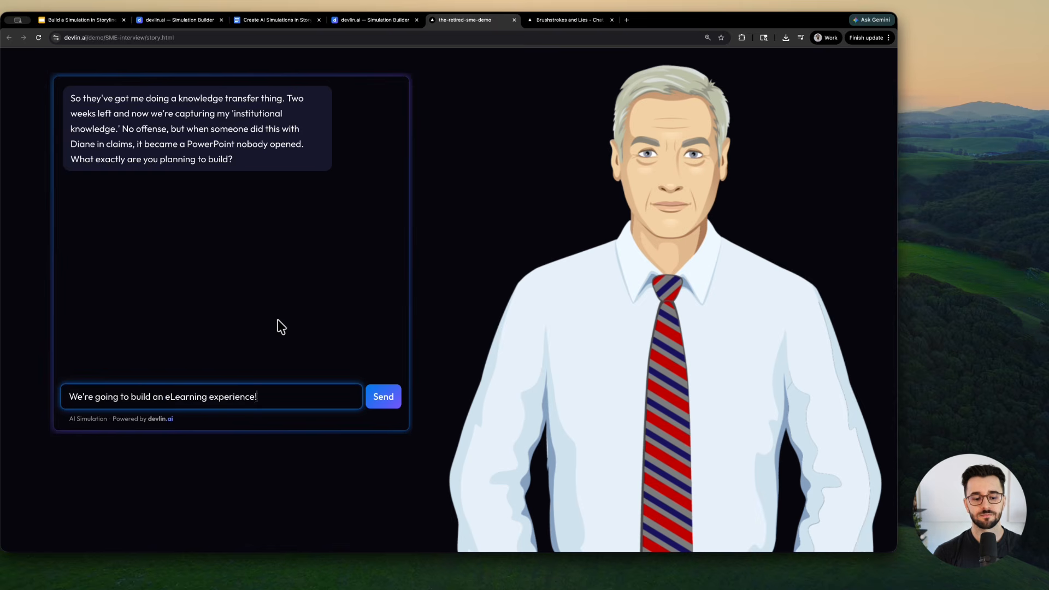
key(Return)
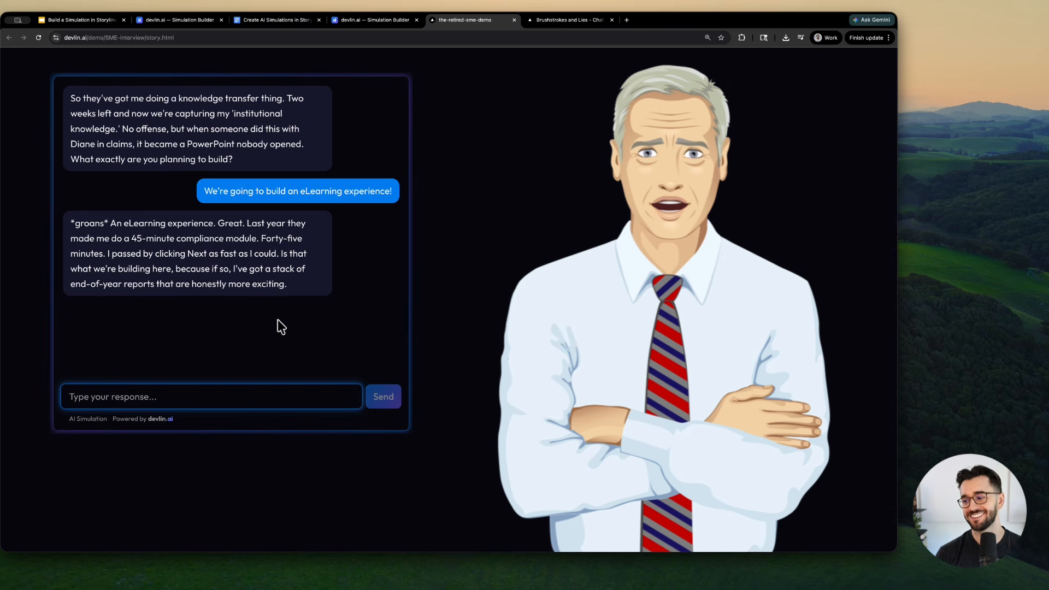
- Begin a reply with "Oh no no no," the SME's first name, and "We're going to build something much more engaging. It's going to be a"
click(176, 253)
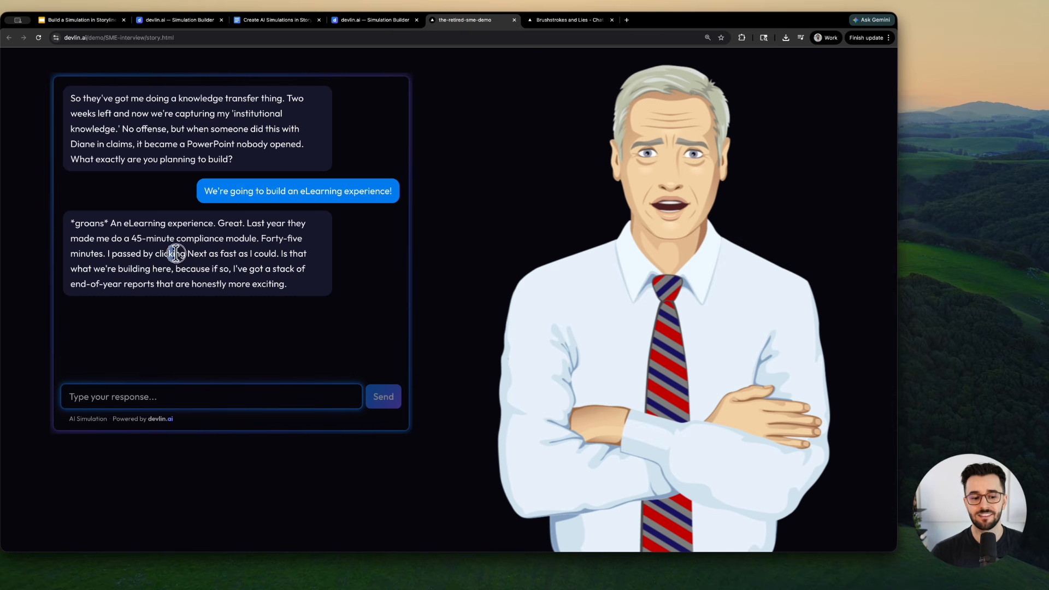
drag(176, 253, 278, 255)
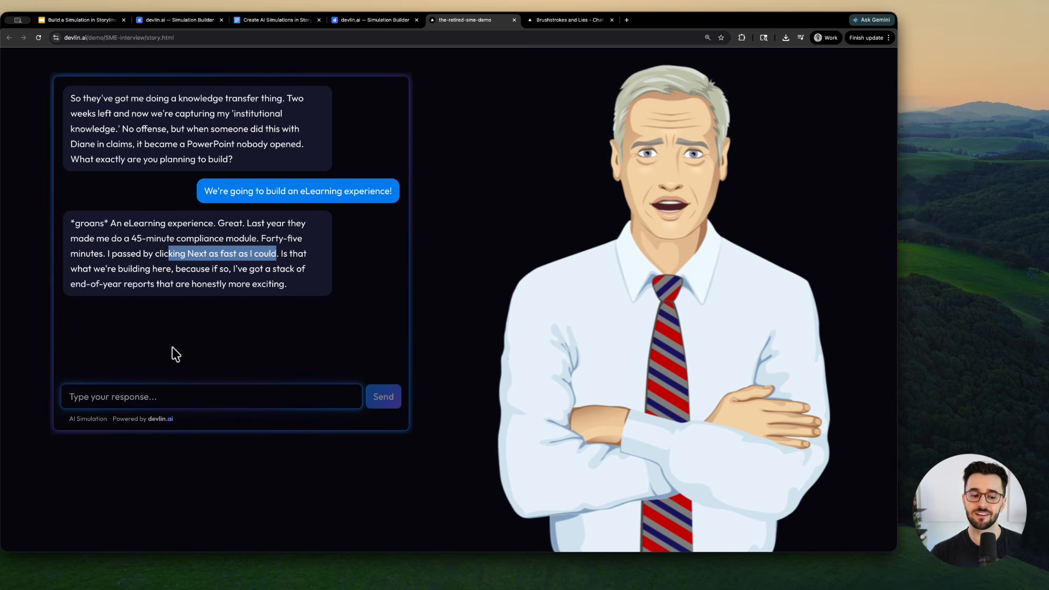
click(163, 393)
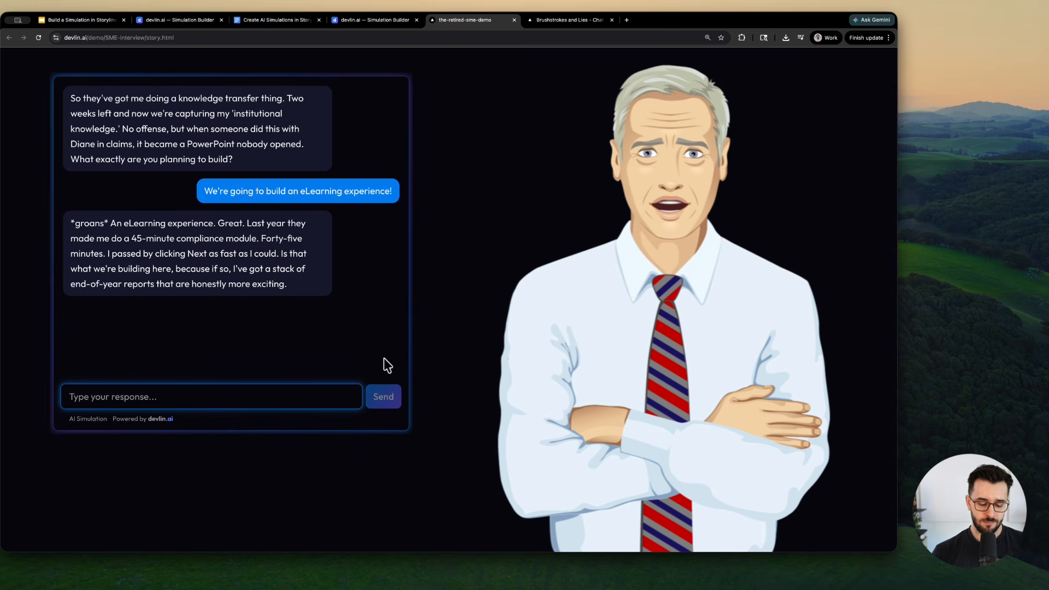
text(Oh no n)
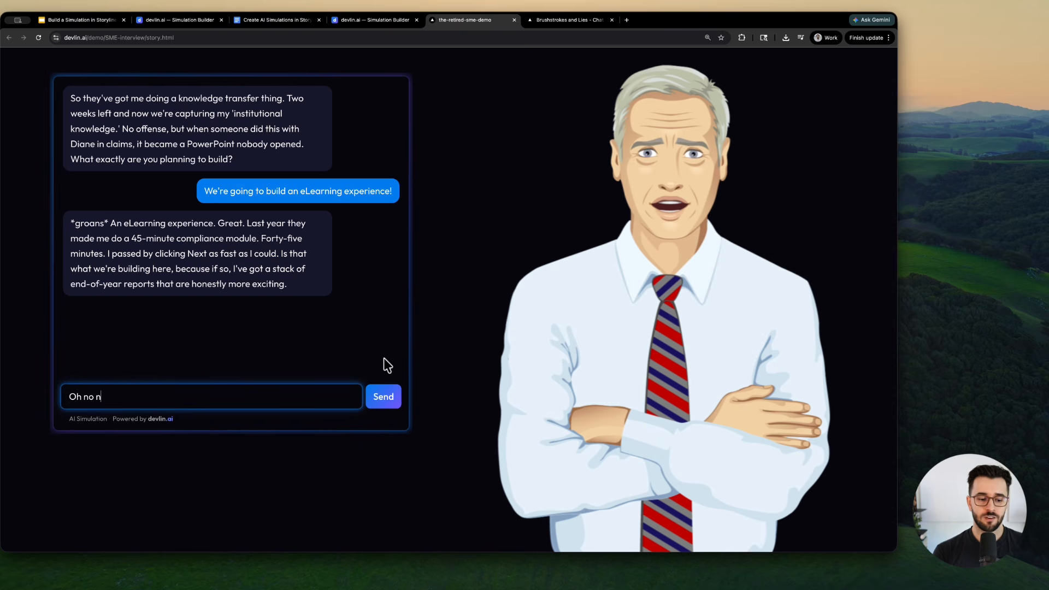
text(o no, Fred)
key(BackSpace)
key(BackSpace)
key(BackSpace)
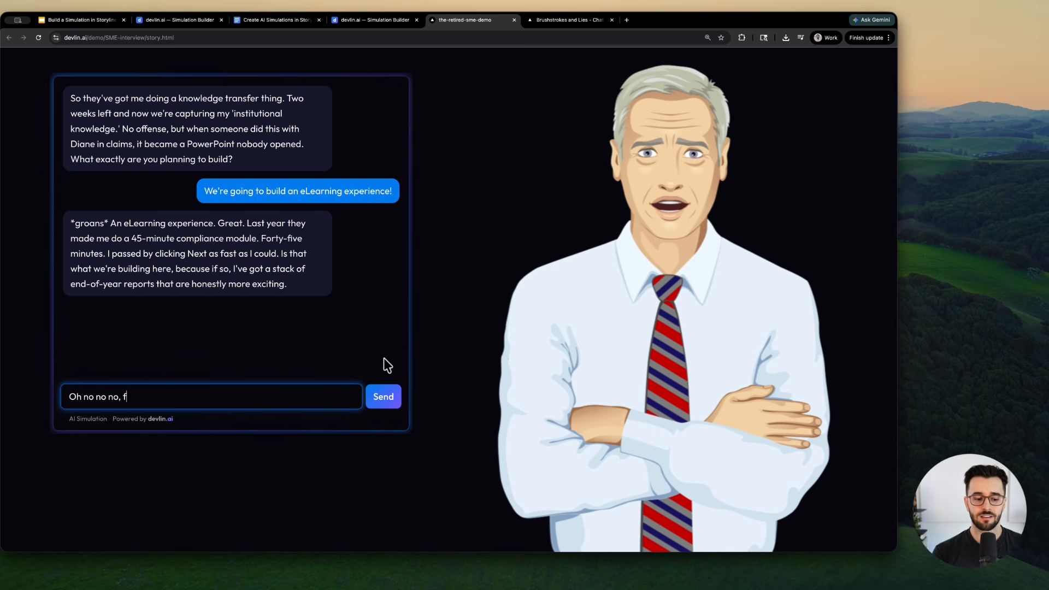
text(rank. We'r)
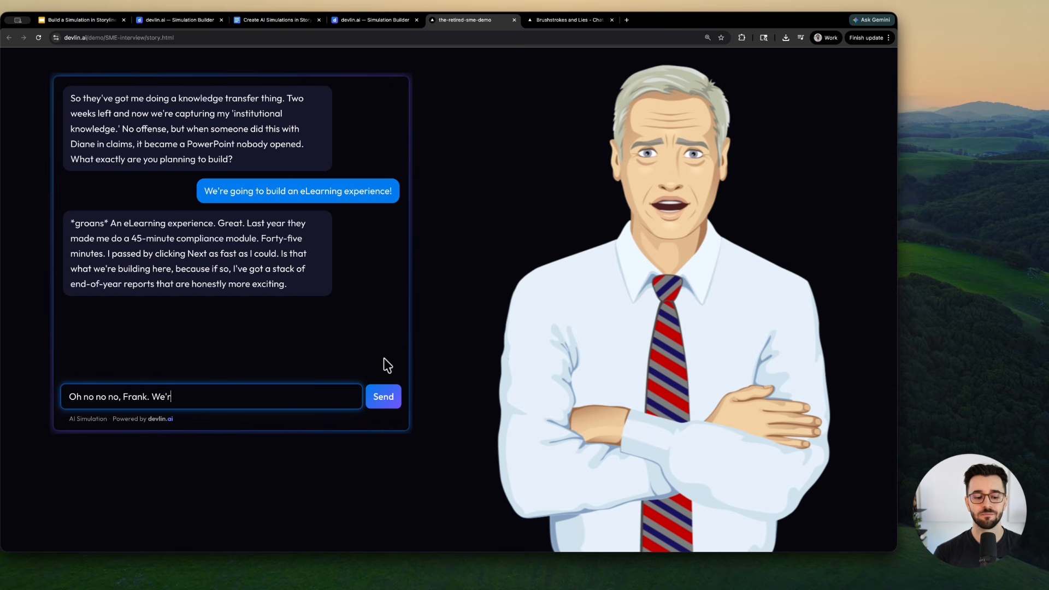
text(e going to build somethin)
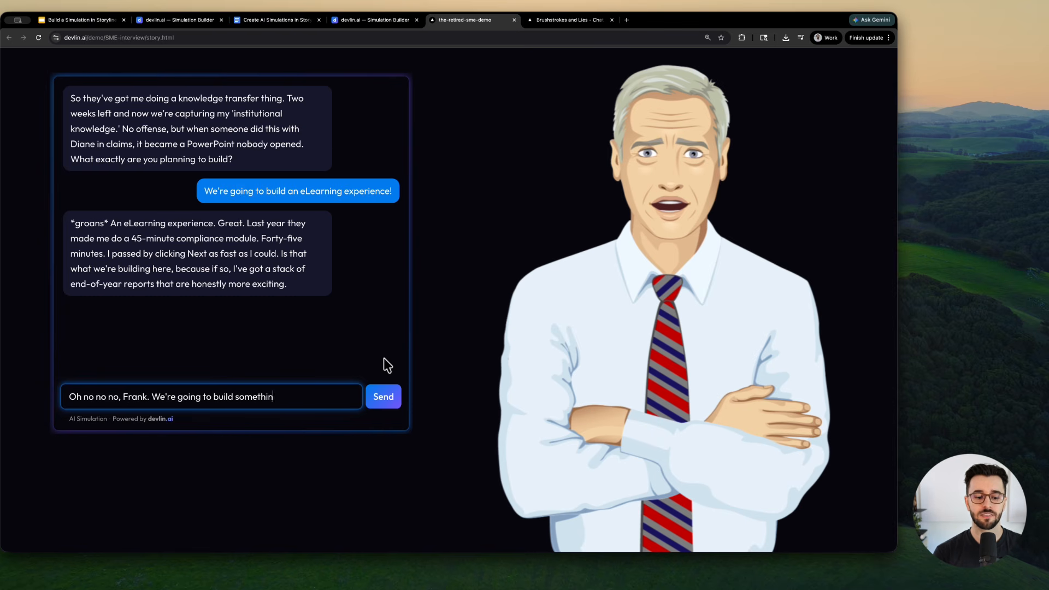
text(g much more enga)
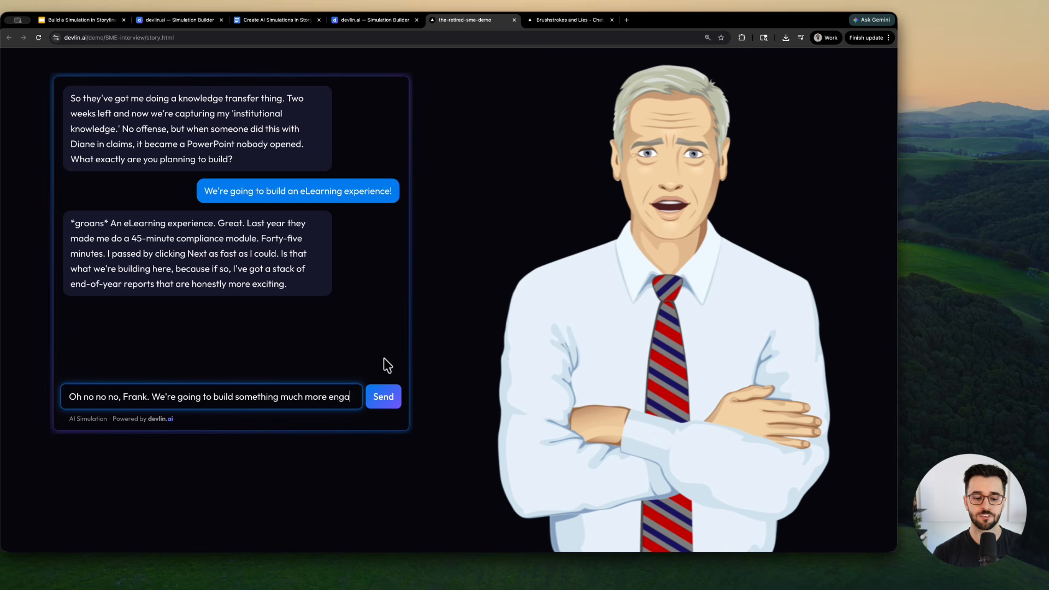
text(ging. It's going to be a)
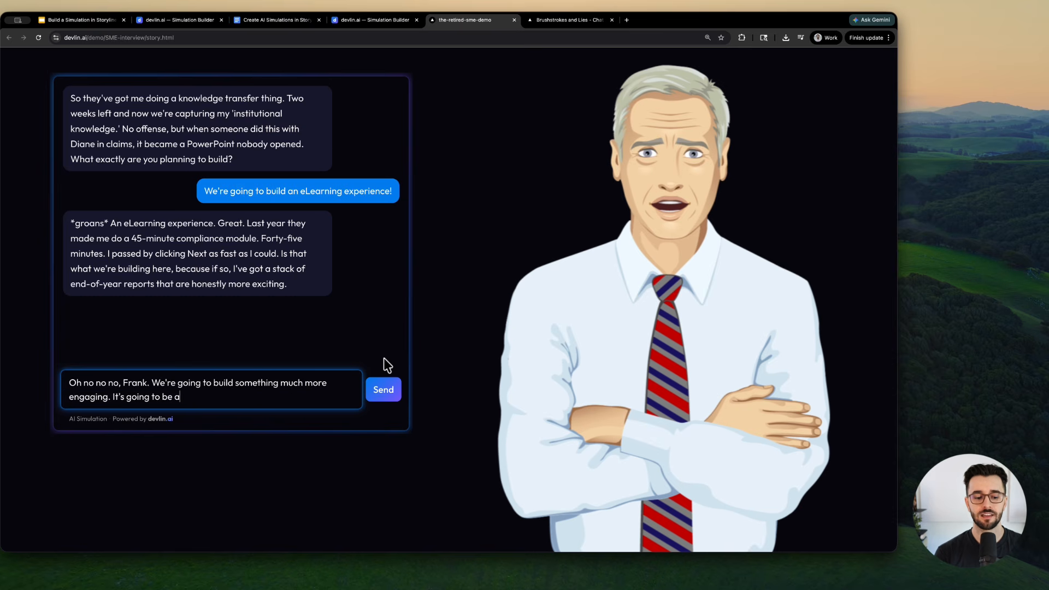
- Complete the reply with "scenario-based simulation where people can practice using the same skills they'd use on the job." and send it
text(scenario-based simul)
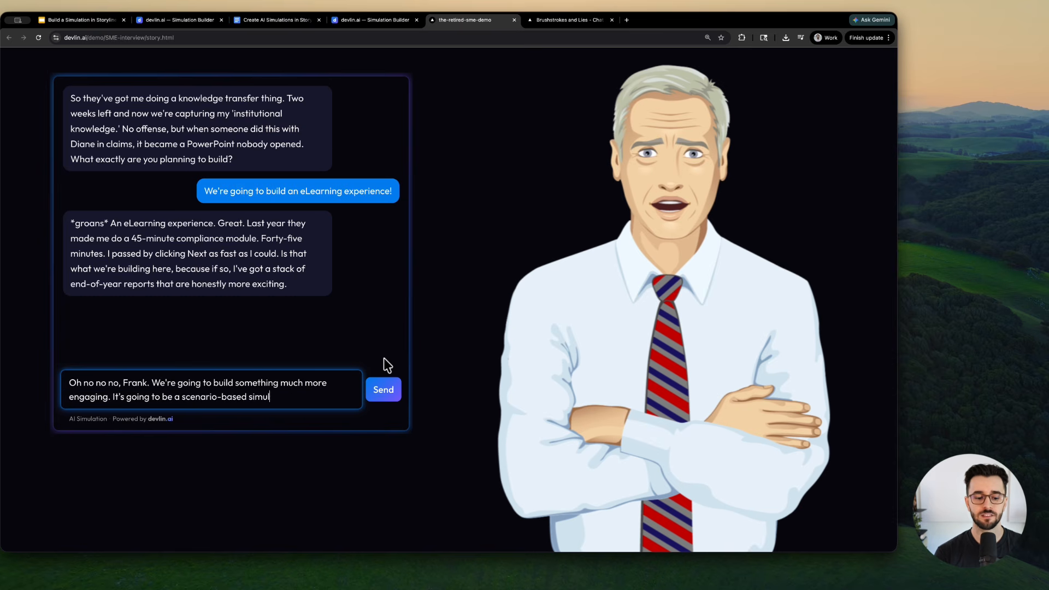
text(ation where people cna pra)
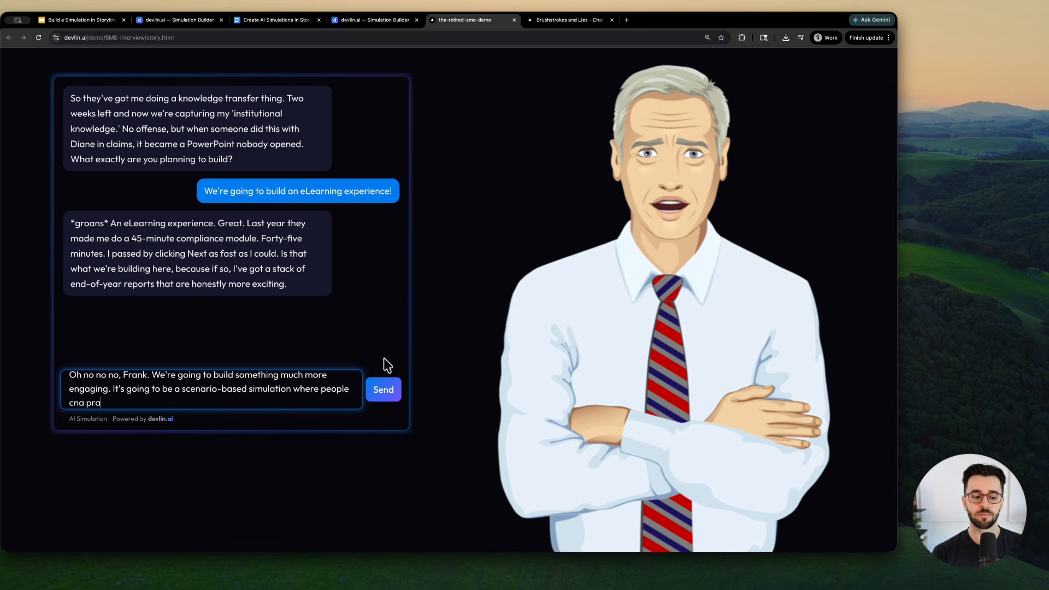
key(BackSpace)
key(BackSpace)
key(BackSpace)
key(BackSpace)
key(BackSpace)
text(an)
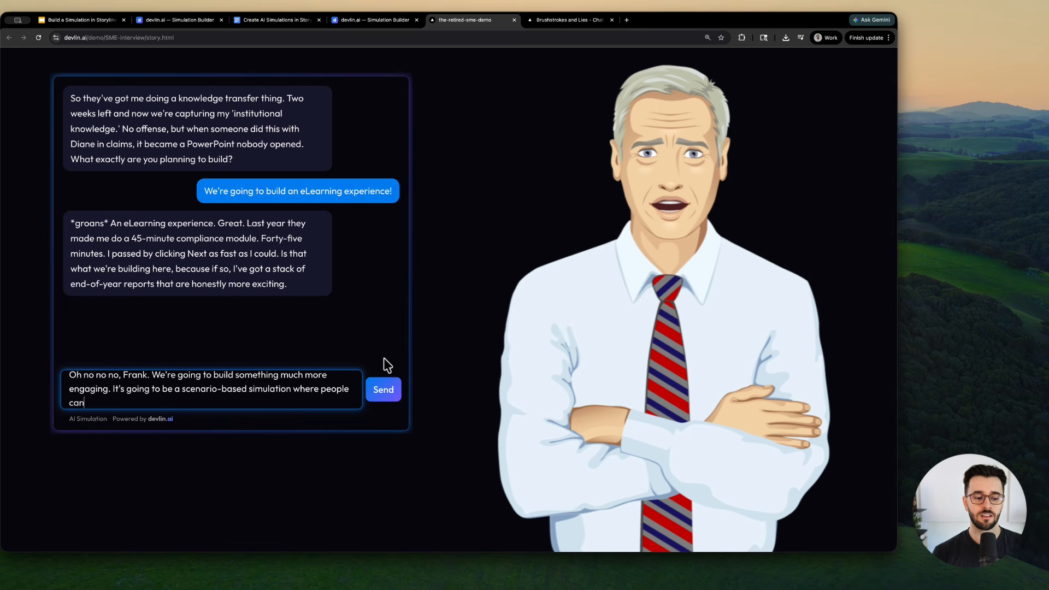
text( practice using the same sk)
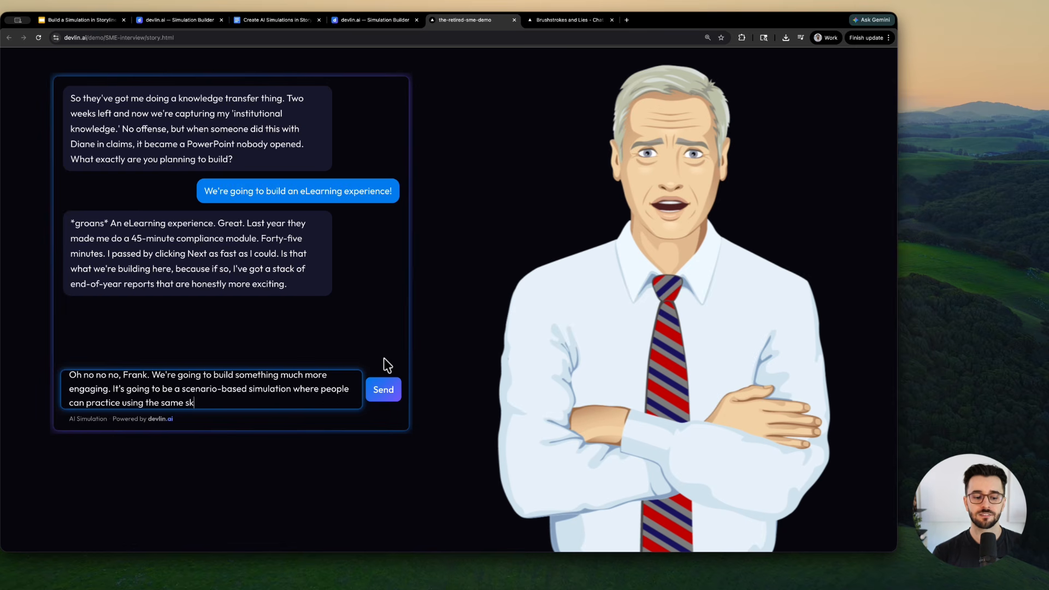
text(ills they'd use )
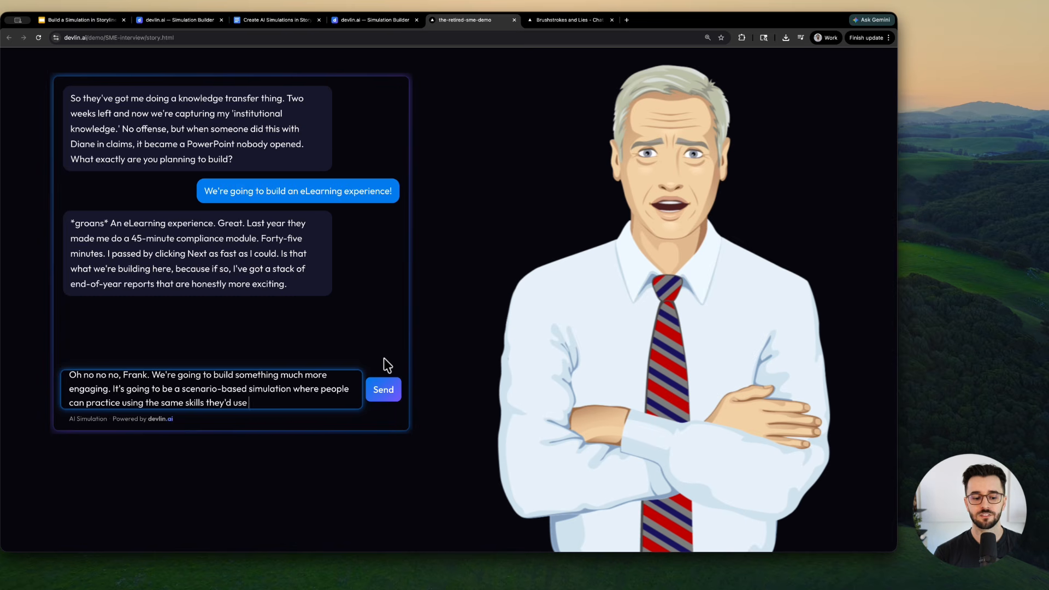
text(on the job.)
key(Return)
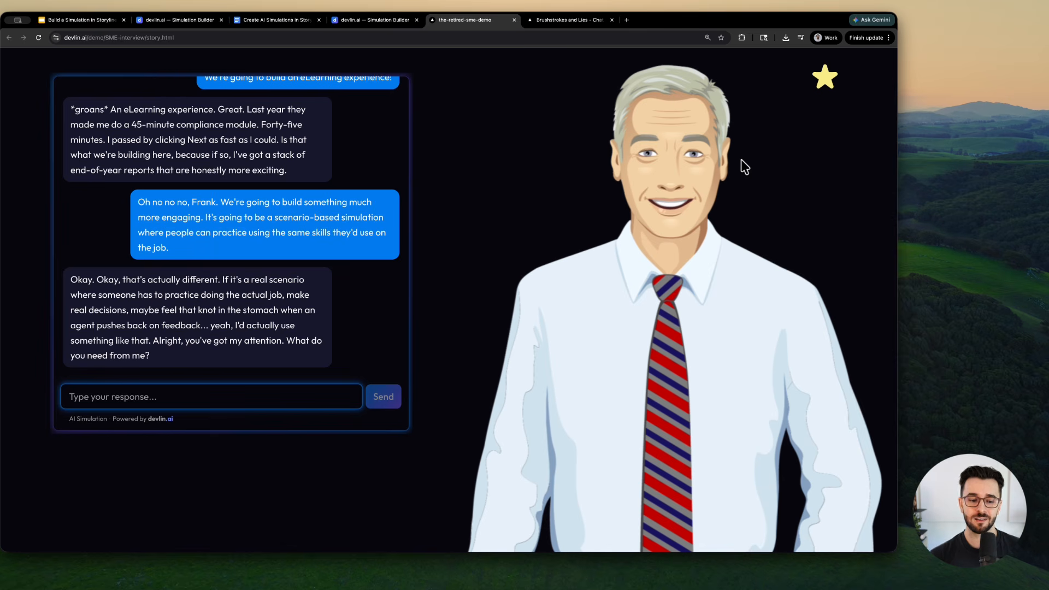
- Review the sent scenario-based simulation reply and the SME's response to it, highlighting the key passages
drag(275, 251, 178, 209)
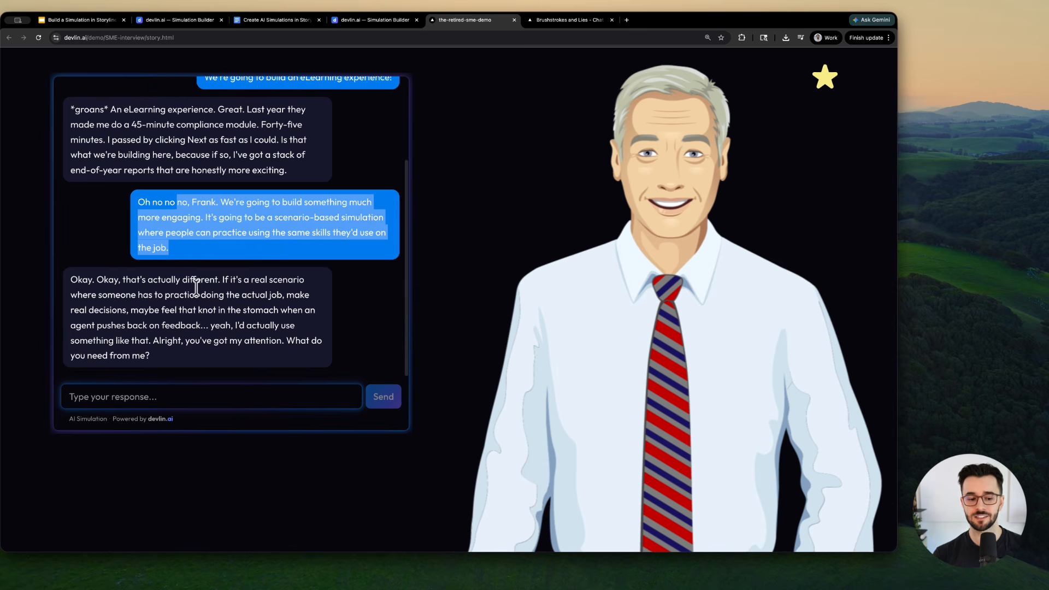
drag(132, 296, 208, 310)
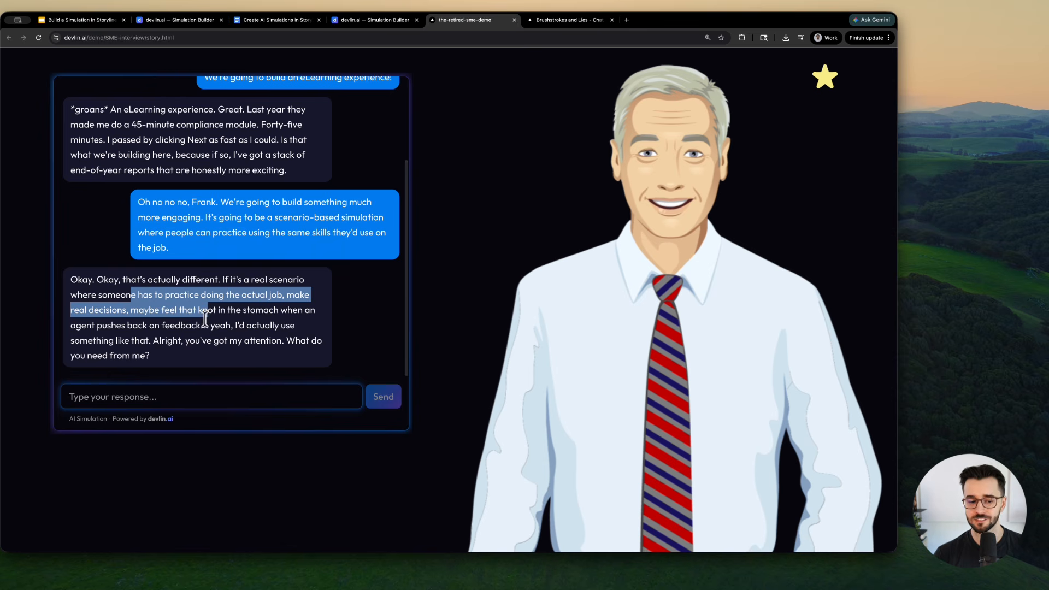
- Finish reading the SME's response about practicing the actual job and send the question "What does it take to succeed in your role?"
click(147, 335)
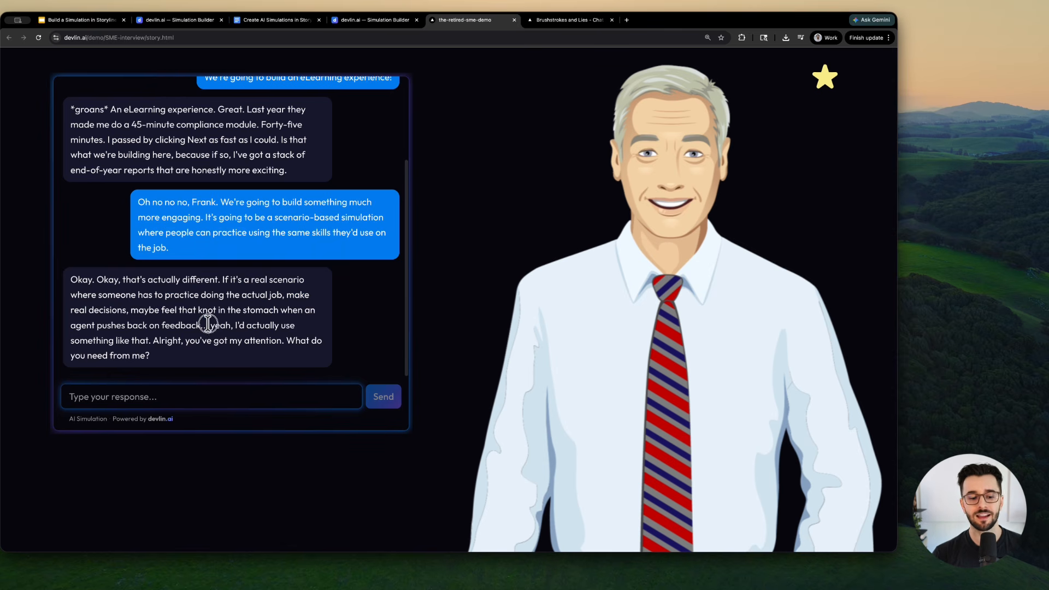
drag(209, 325, 183, 343)
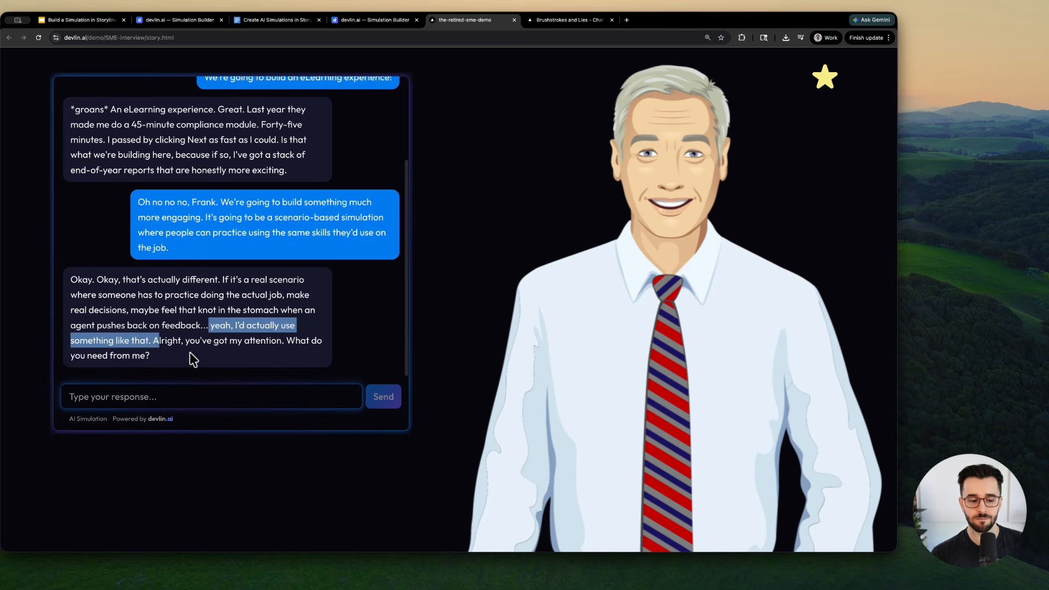
click(176, 368)
click(171, 391)
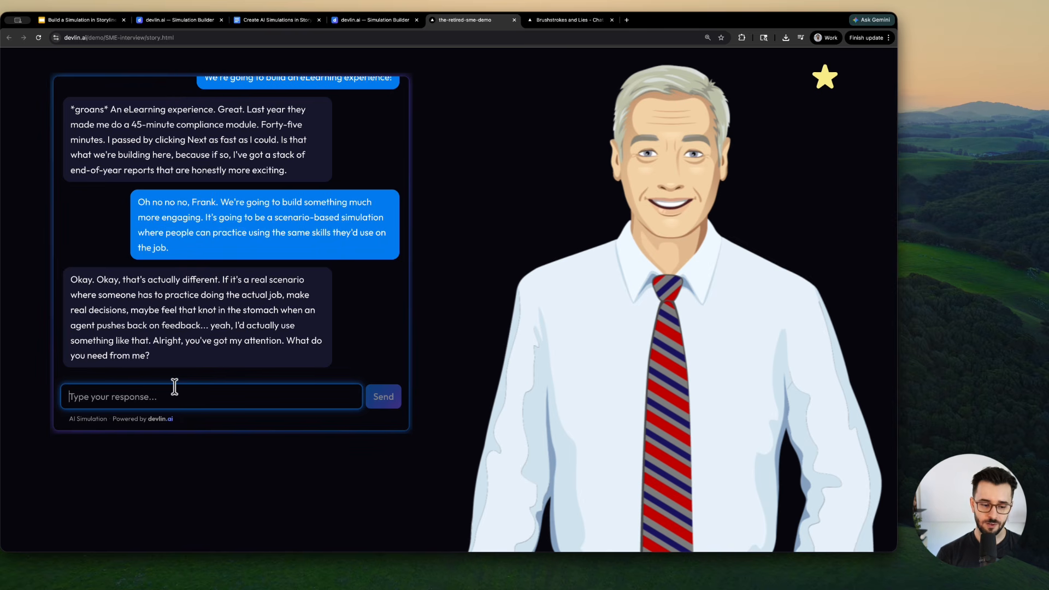
text(What)
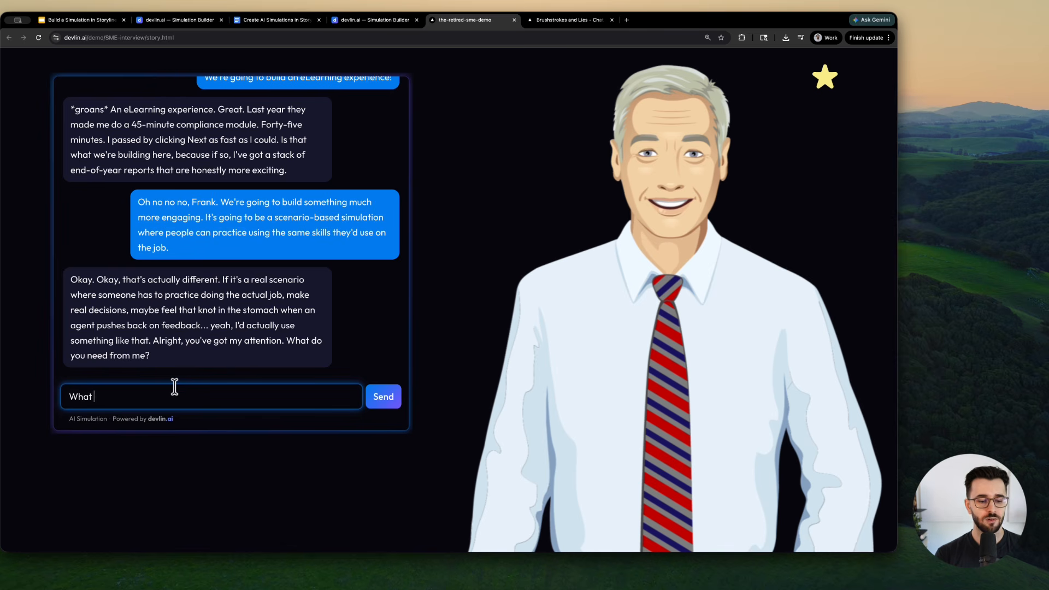
text( does it take to)
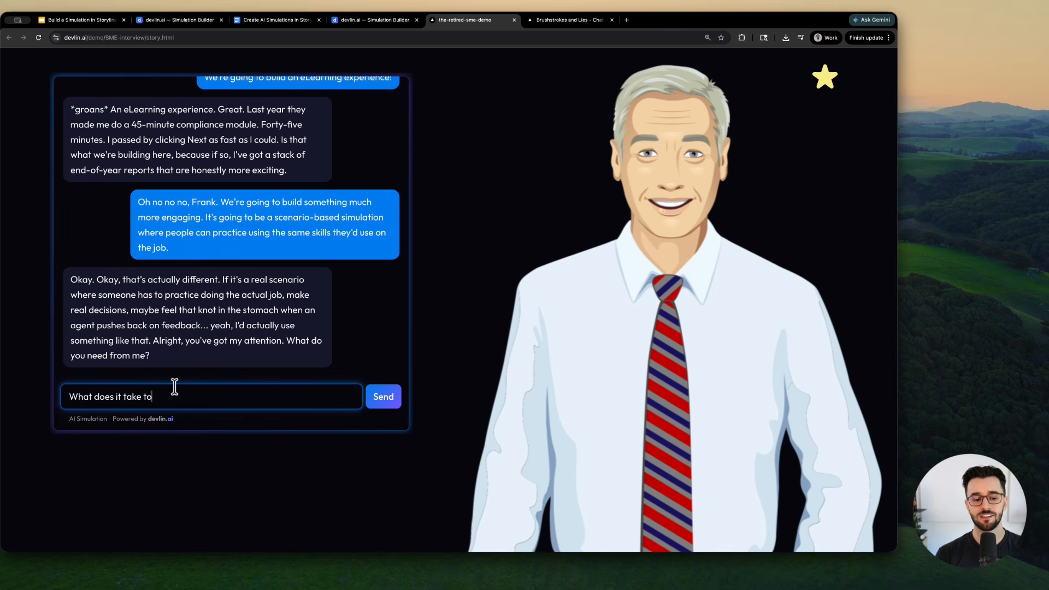
text( succeed ib)
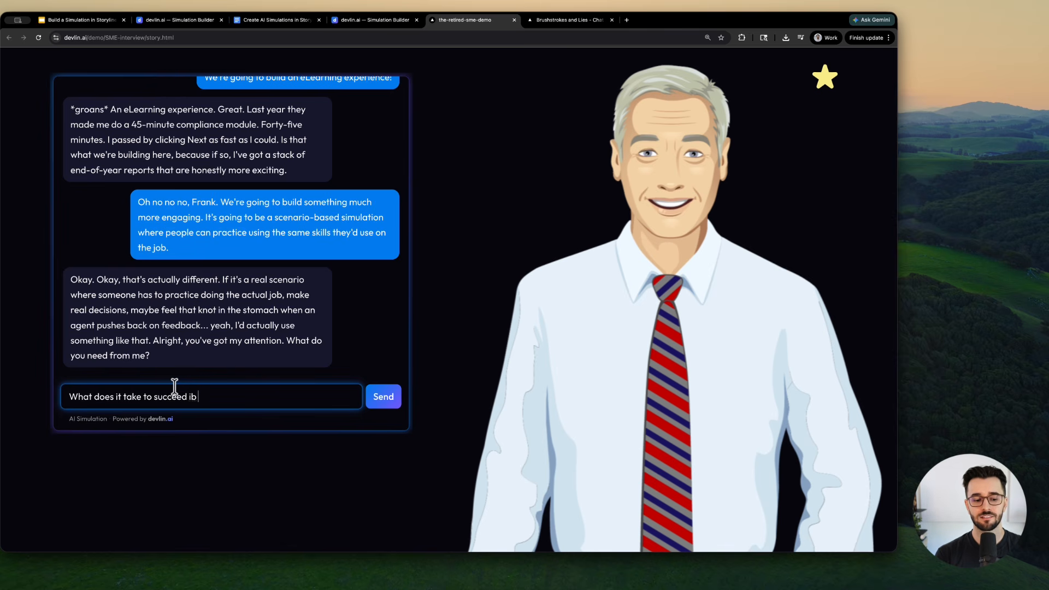
text(n your role?)
key(Return)
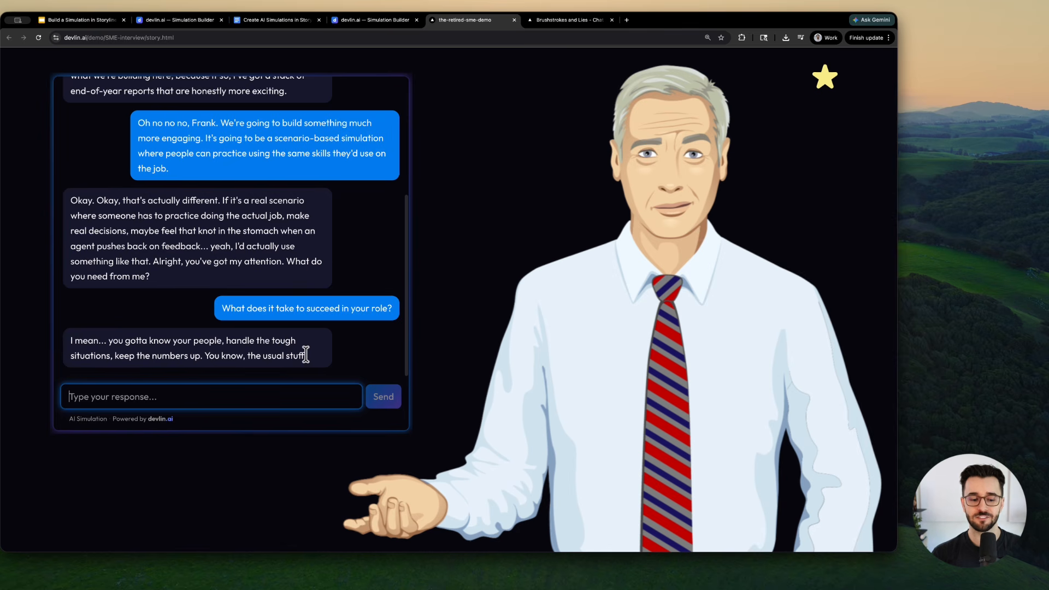
- Reply to the SME's generic answer with "Sounds good, maybe we can wrap this conversation"
click(262, 396)
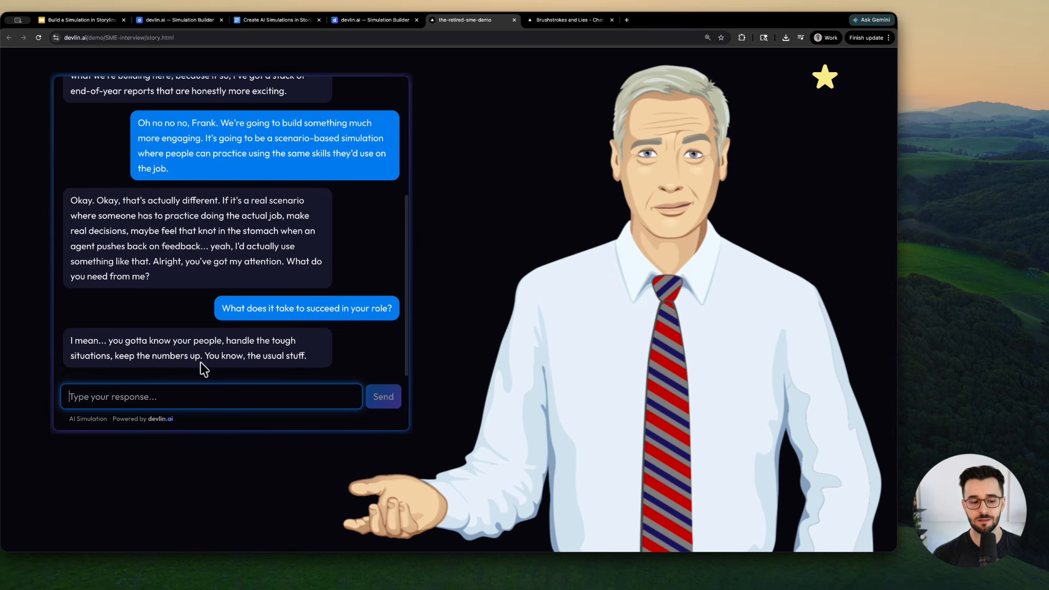
text(Sounds )
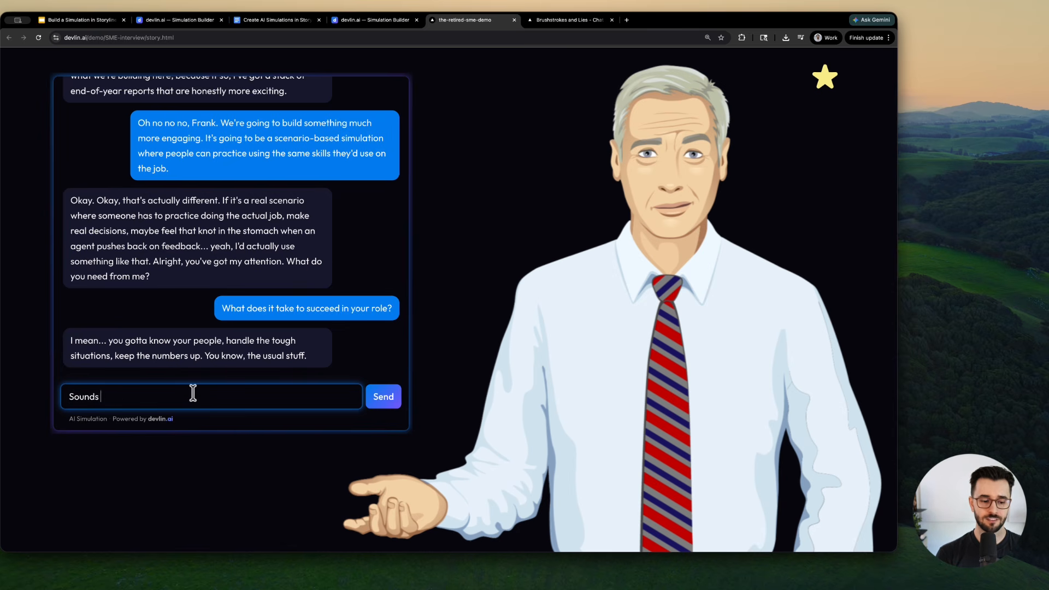
text(good, maybe we can )
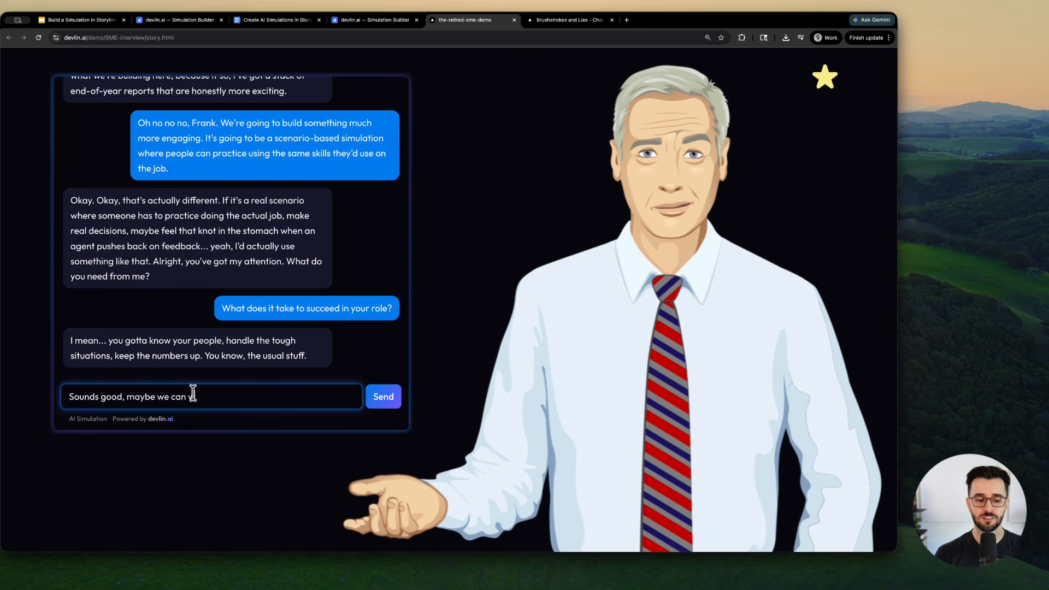
text(wrap this conversation)
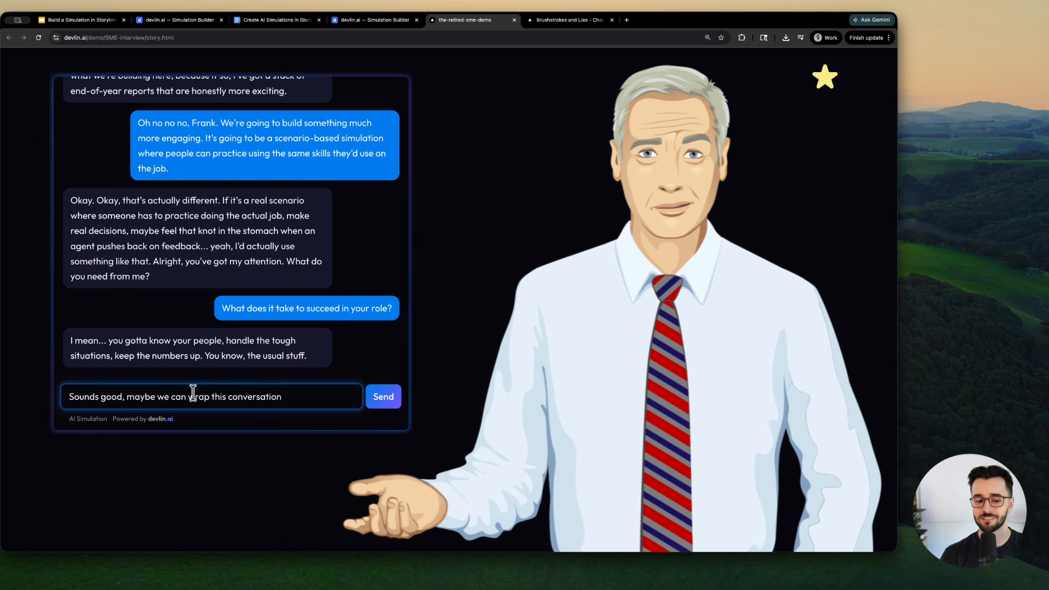
key(Return)
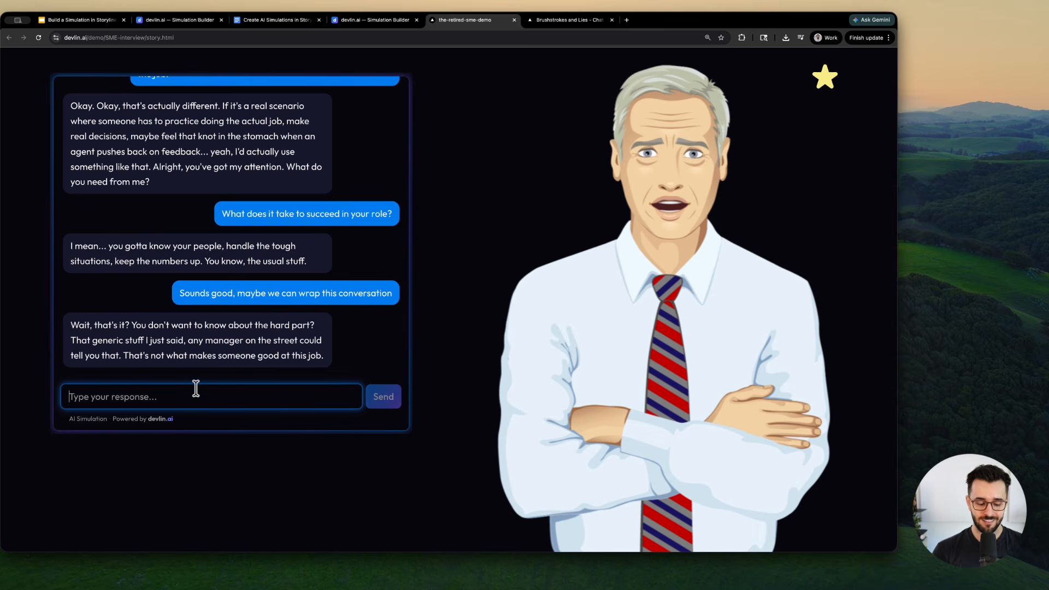
- Send the SME the message "Ok, you're right. Tell me about the hardest situation you've dealt with"
text(Ok, you're right )
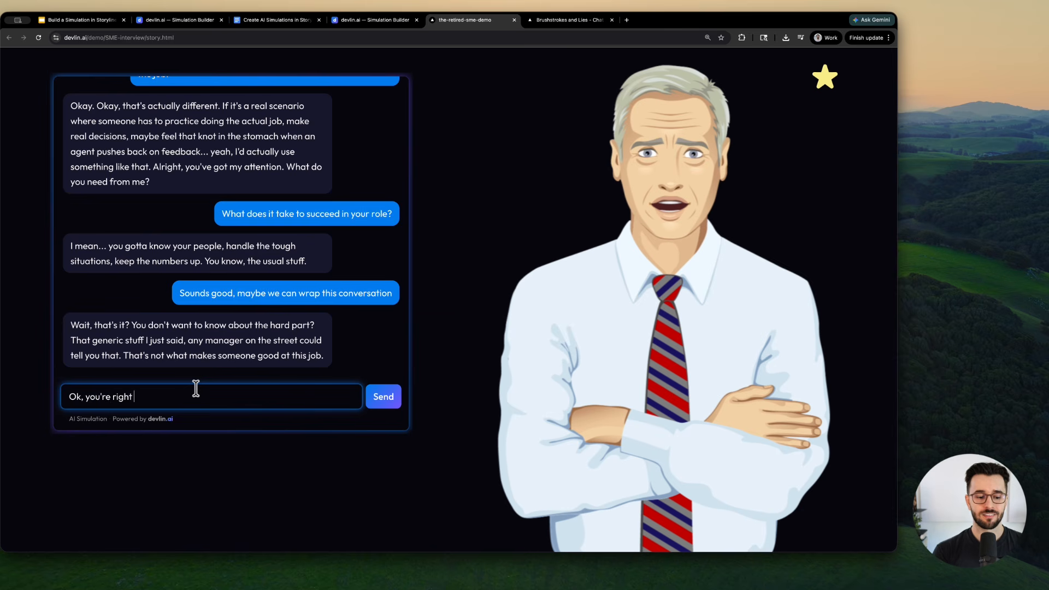
text(. Tell me about the ha)
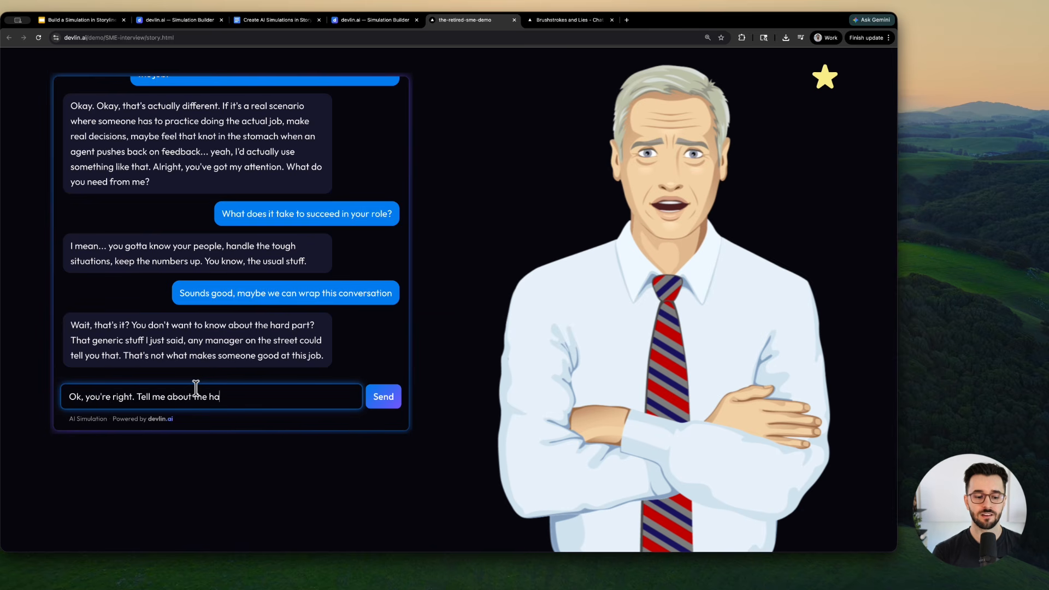
text(rdest situation you've dealt with)
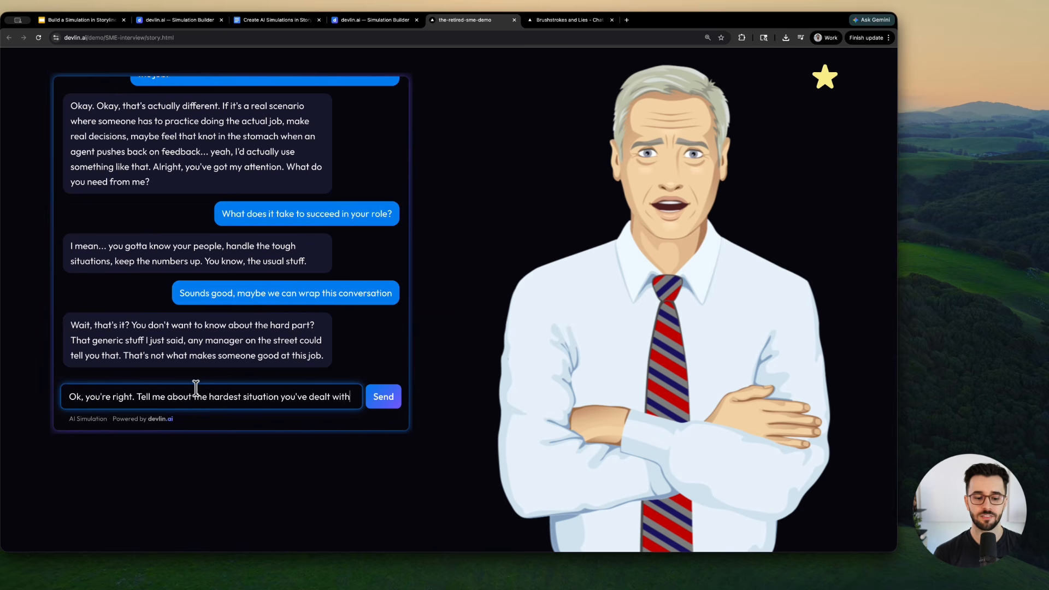
key(Return)
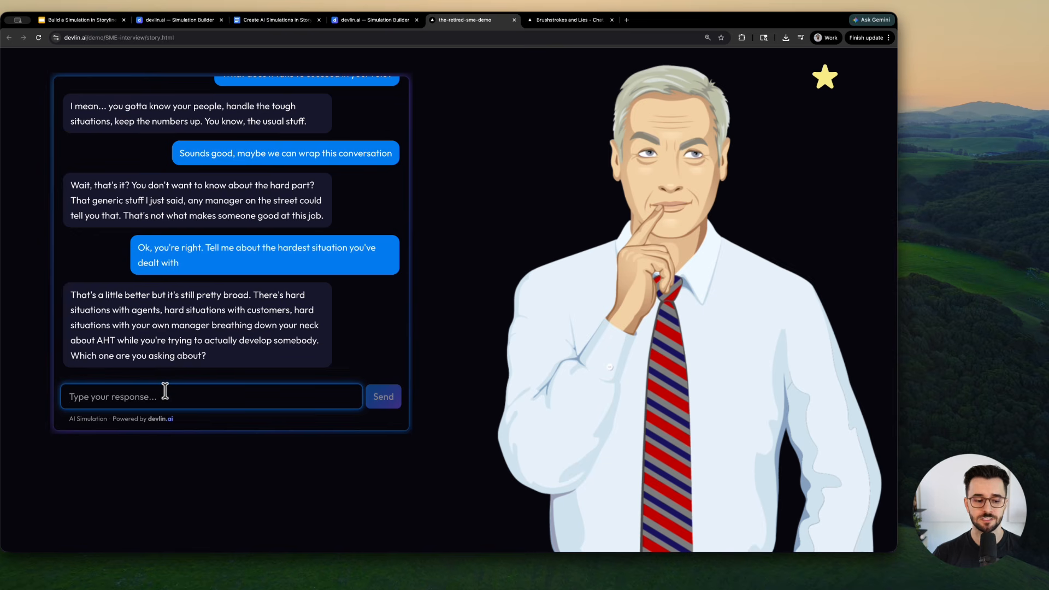
- Narrow the topic by sending "Let's dive in to coaching the agents. What's the hardest situation you've faced with an agent?"
text(Let's dive in )
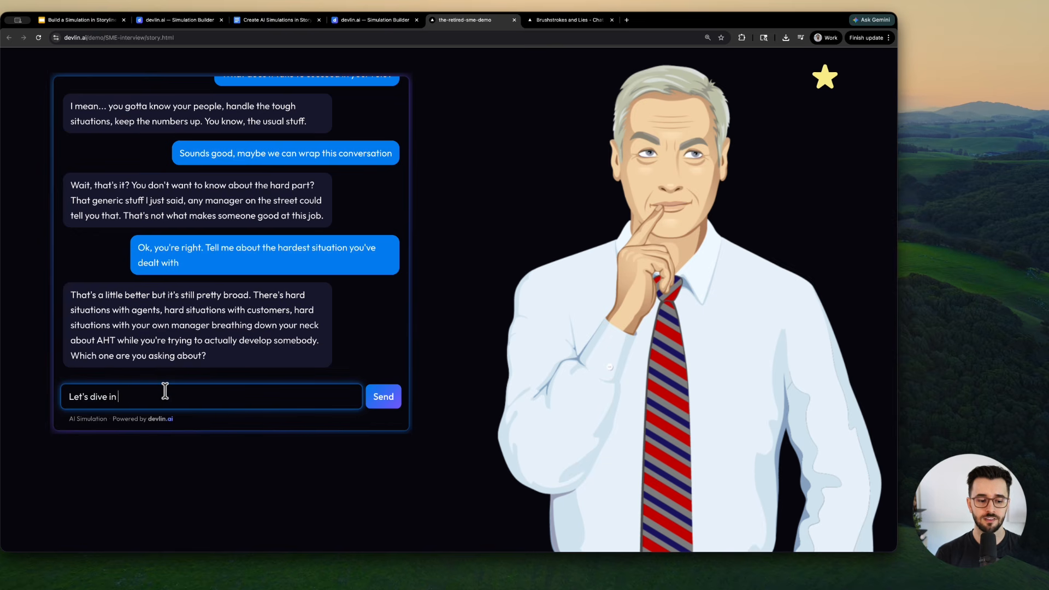
text(to )
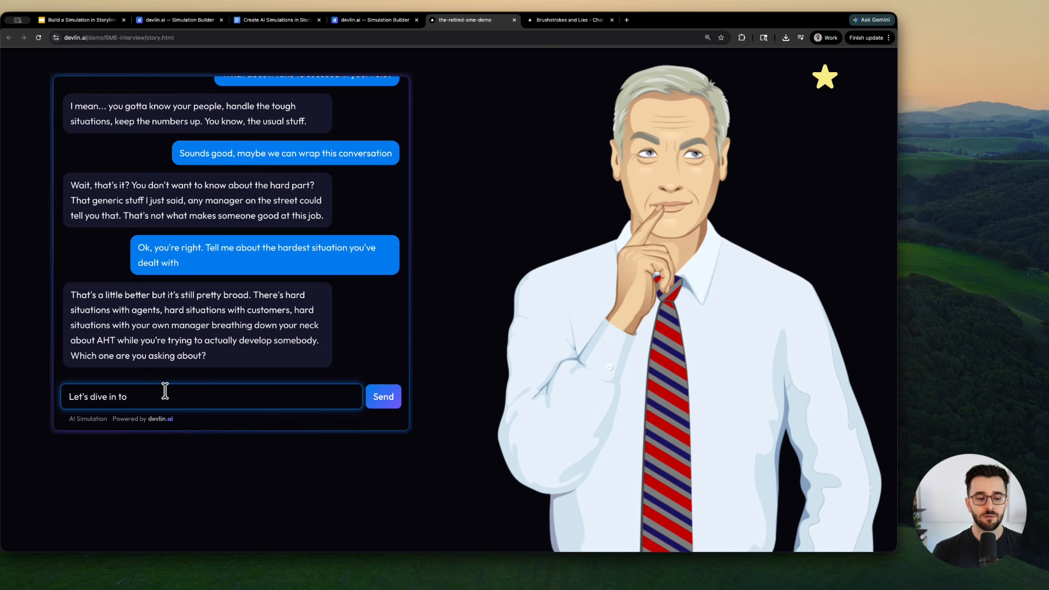
text(coaching the agents. W)
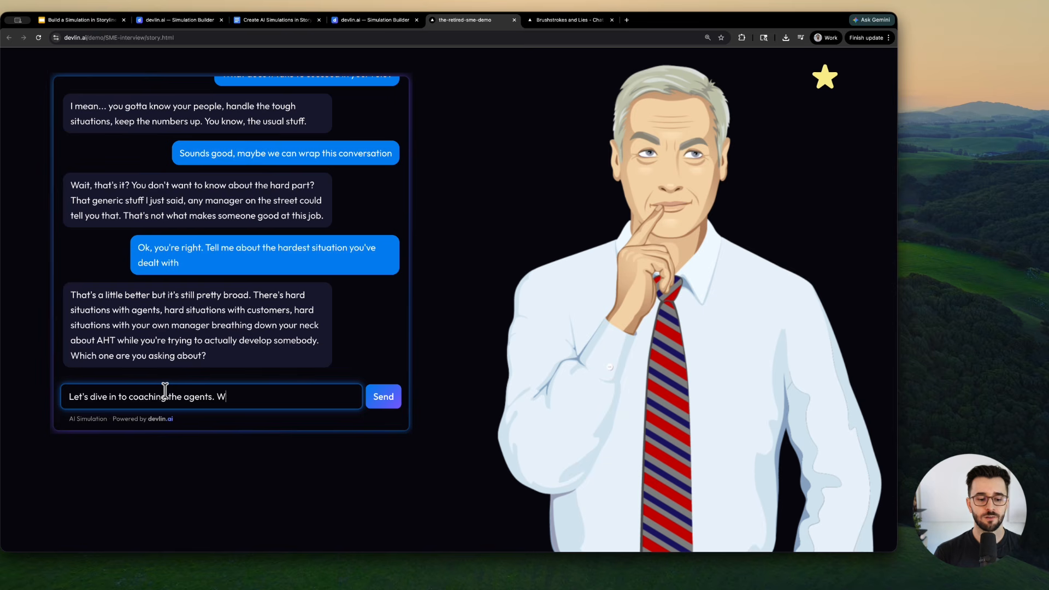
text(hat's the harde)
key(BackSpace)
text(dest )
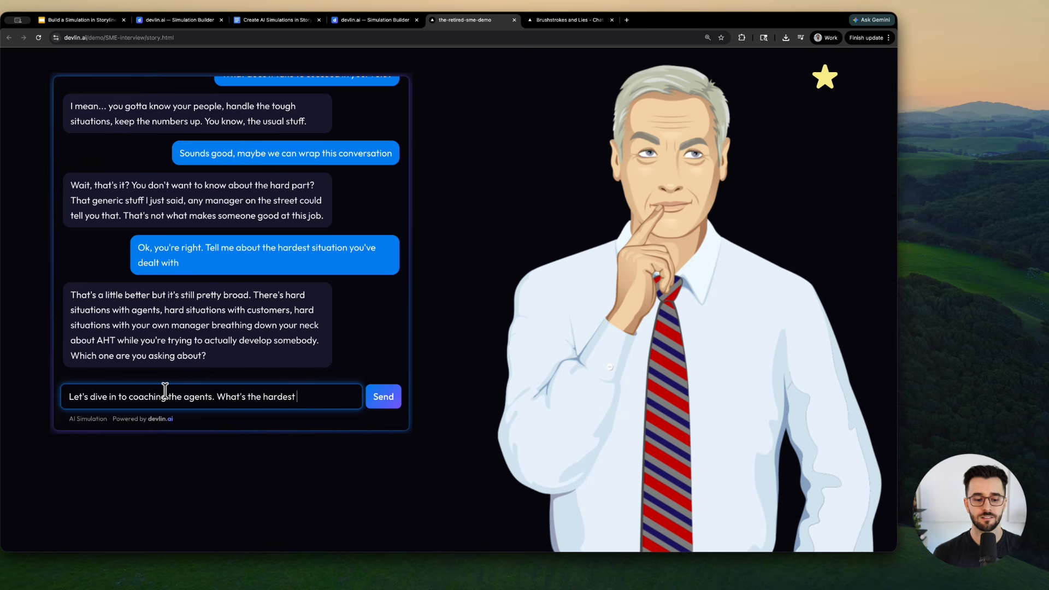
text(situation you've faced)
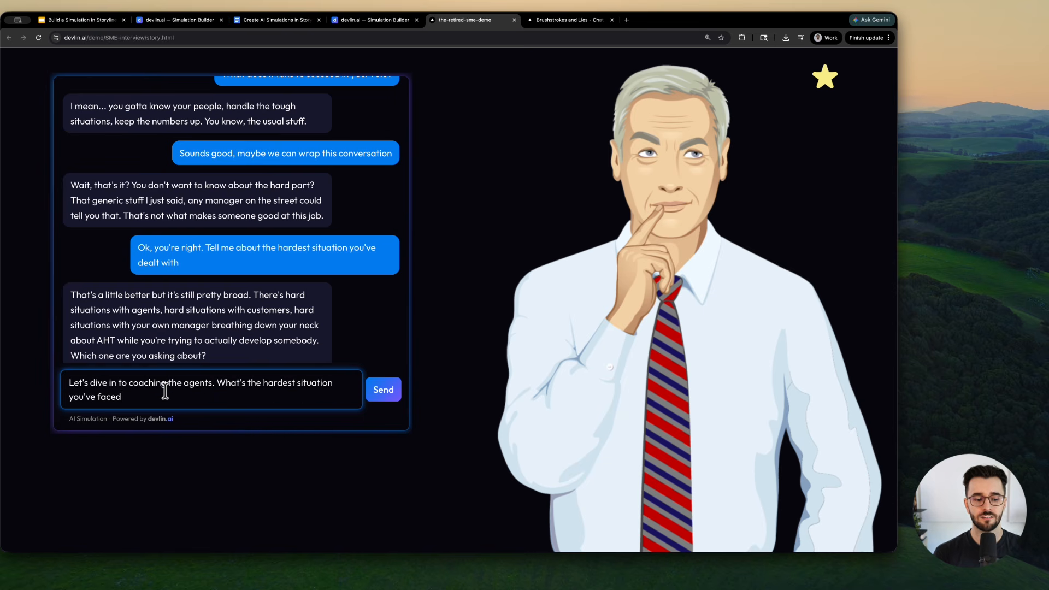
text( with an agent)
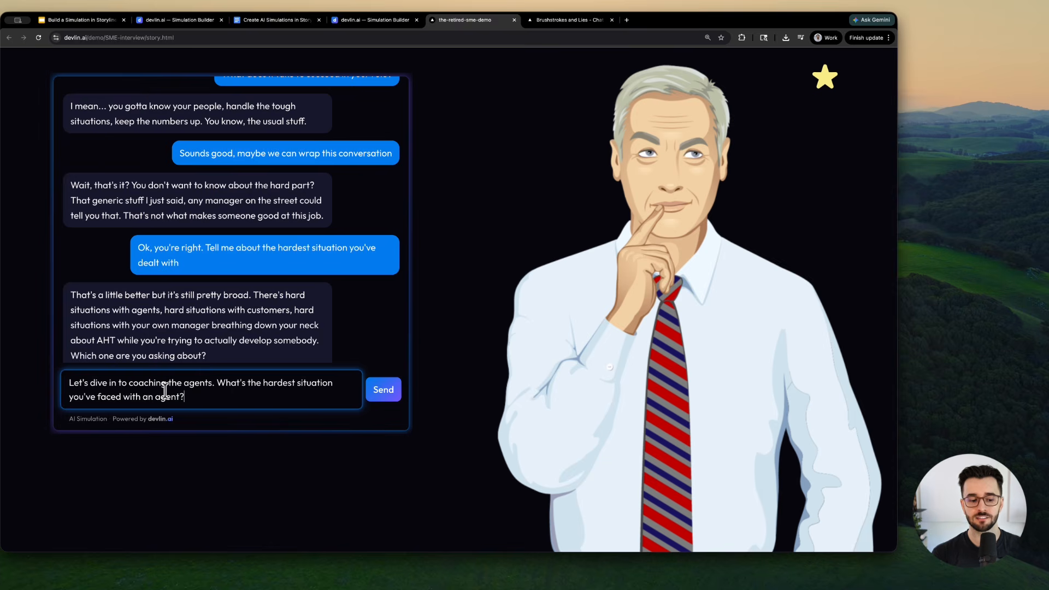
text(?)
key(Return)
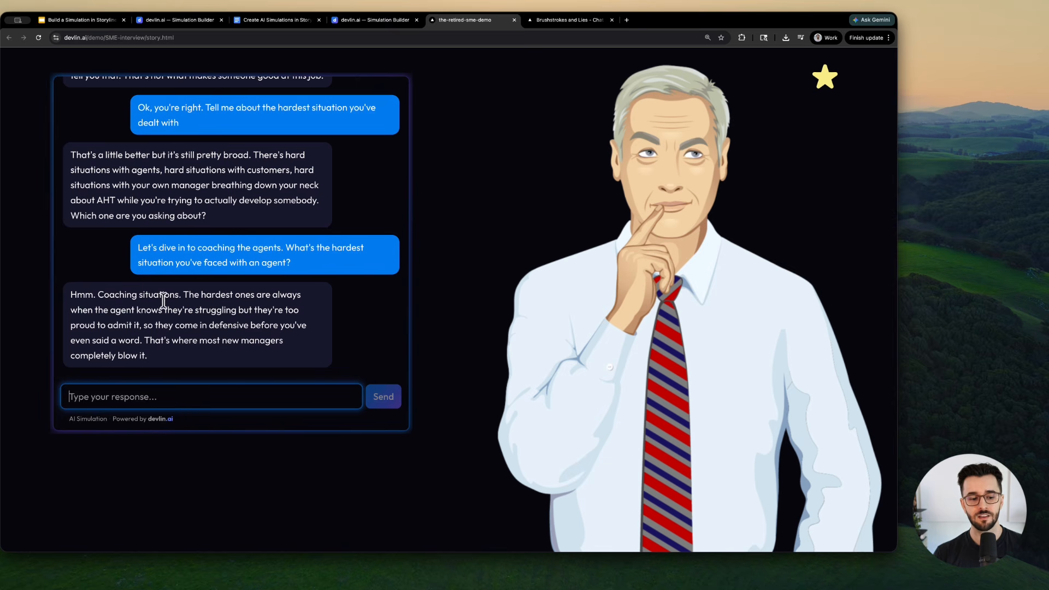
- Highlight the passage about defensive agents and send the follow-up "How did you handle it differently compared to new managers?"
drag(183, 295, 212, 330)
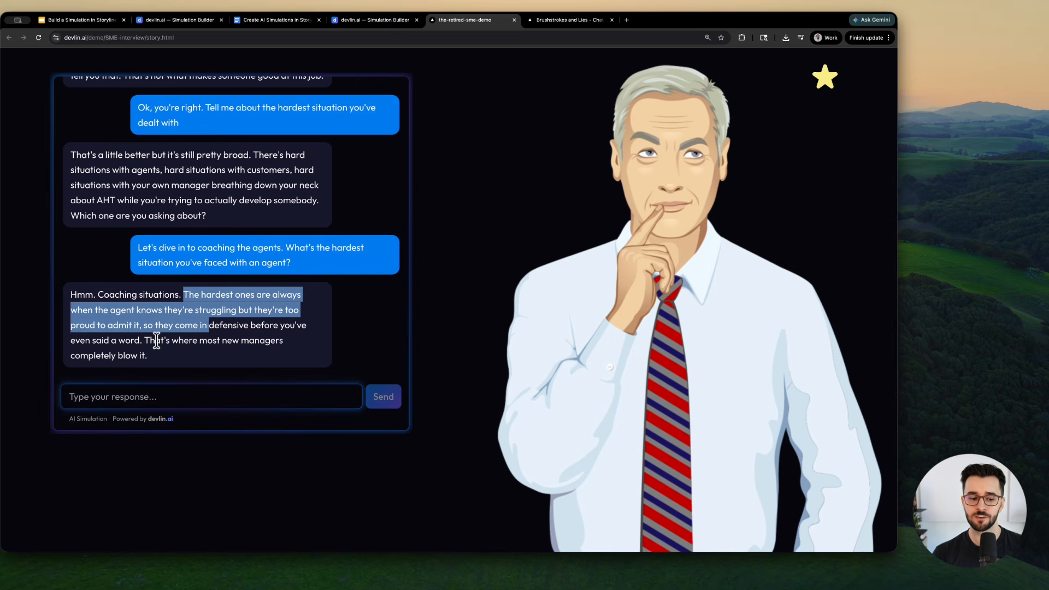
click(189, 346)
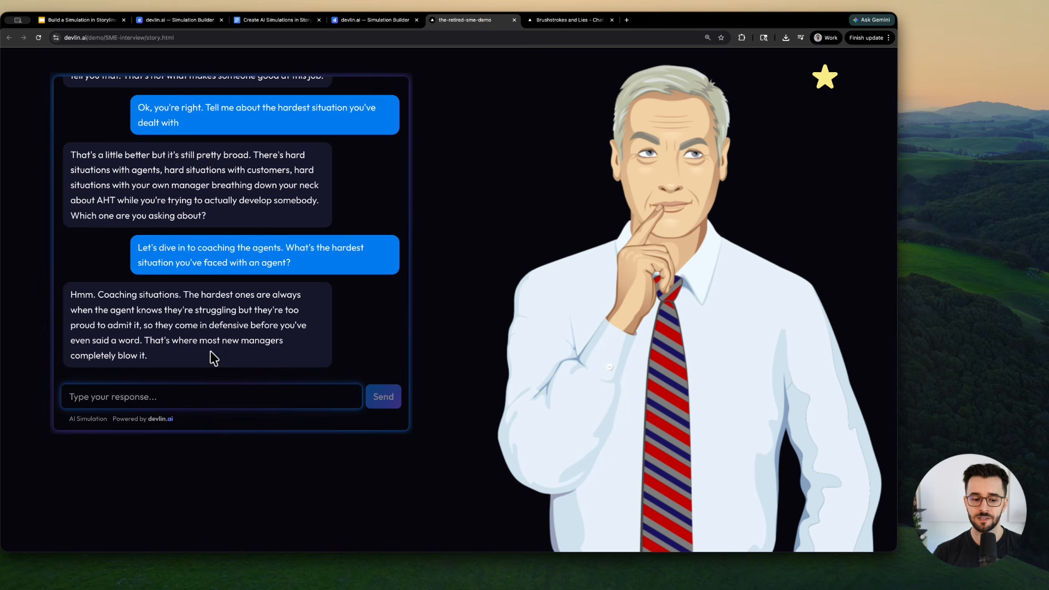
click(179, 399)
text(How did you )
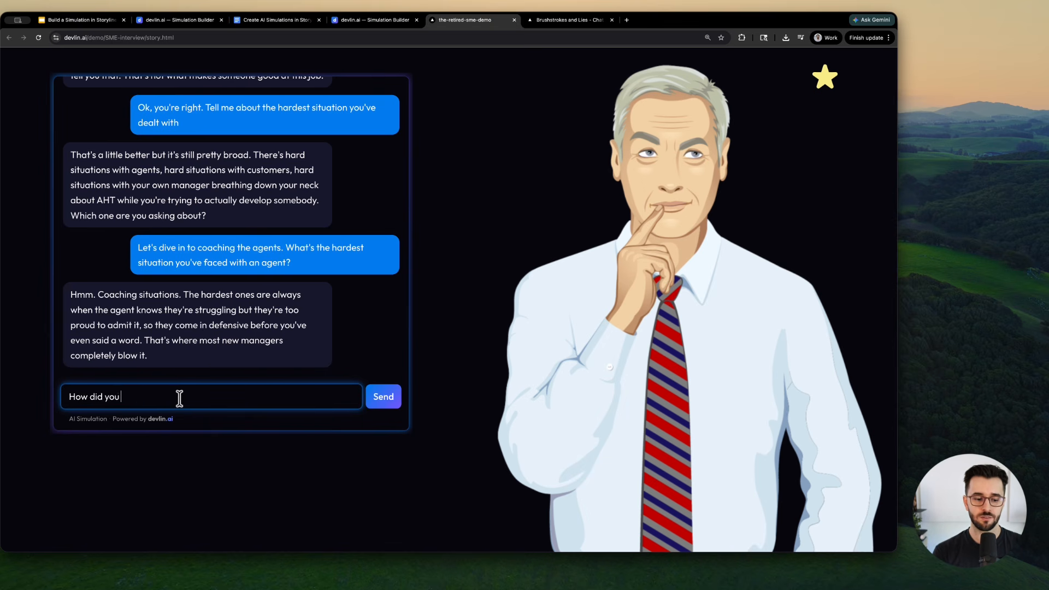
text(handle it differently )
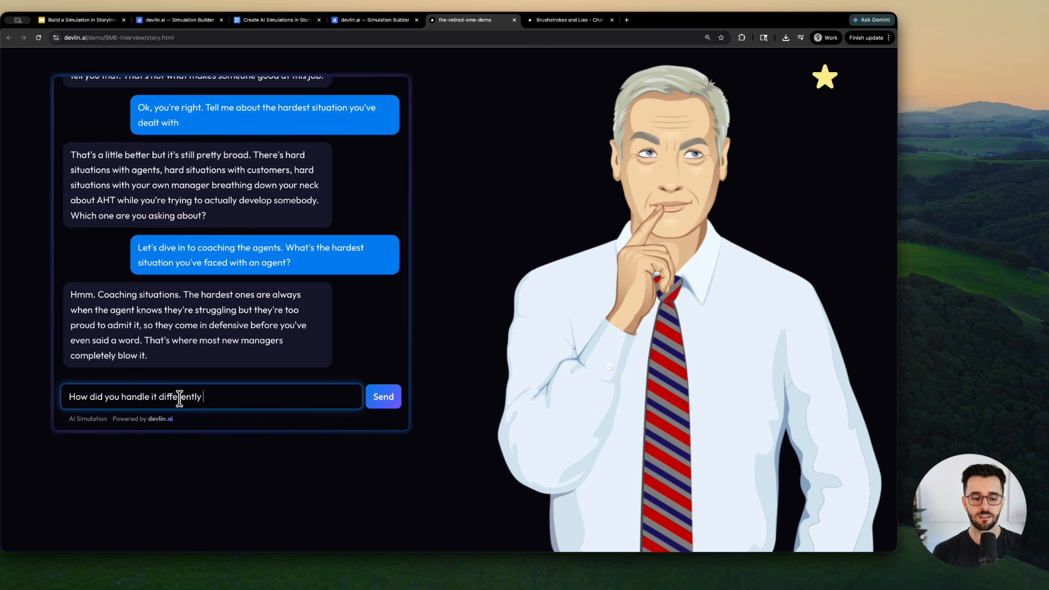
text(compared to)
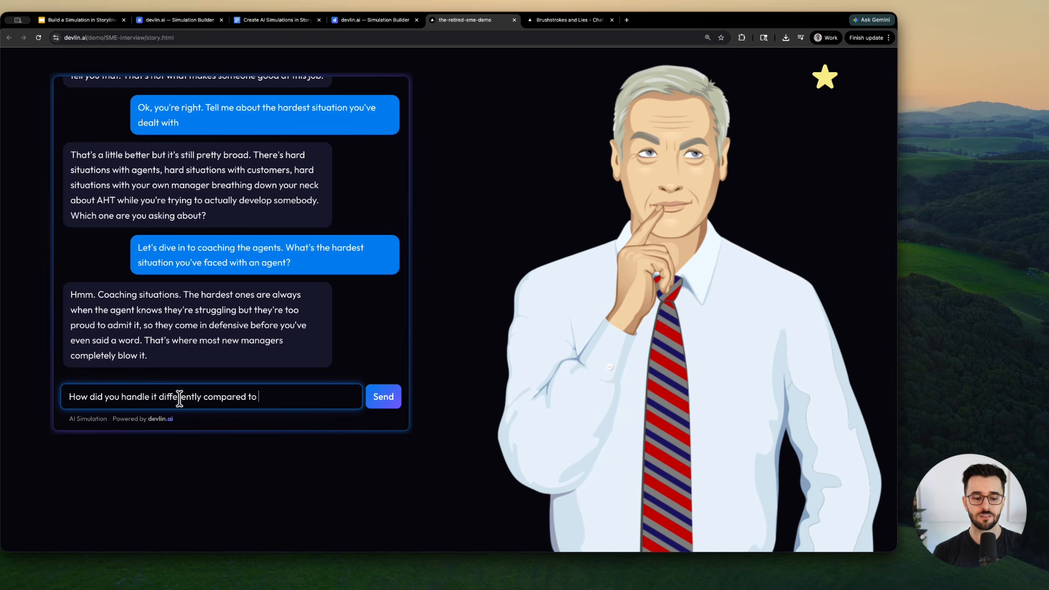
text( new managers?)
key(Return)
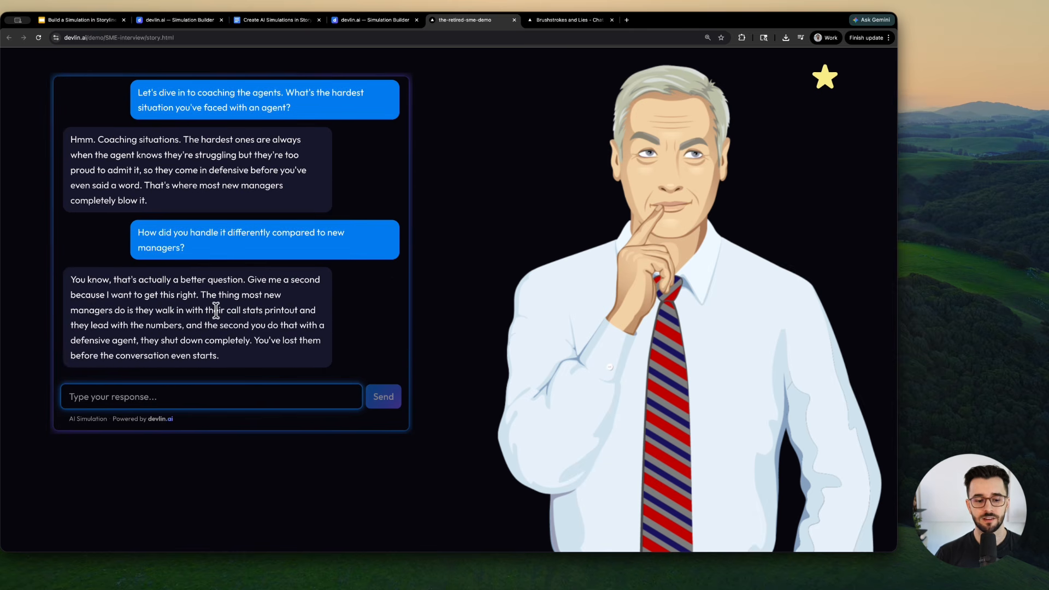
- Review the answer about new managers' mistakes, send "So how do you handle it?" and highlight the coaching advice in the SME's response
mouse_move(222, 309)
mouse_down()
mouse_move(200, 322)
mouse_move(220, 319)
mouse_up()
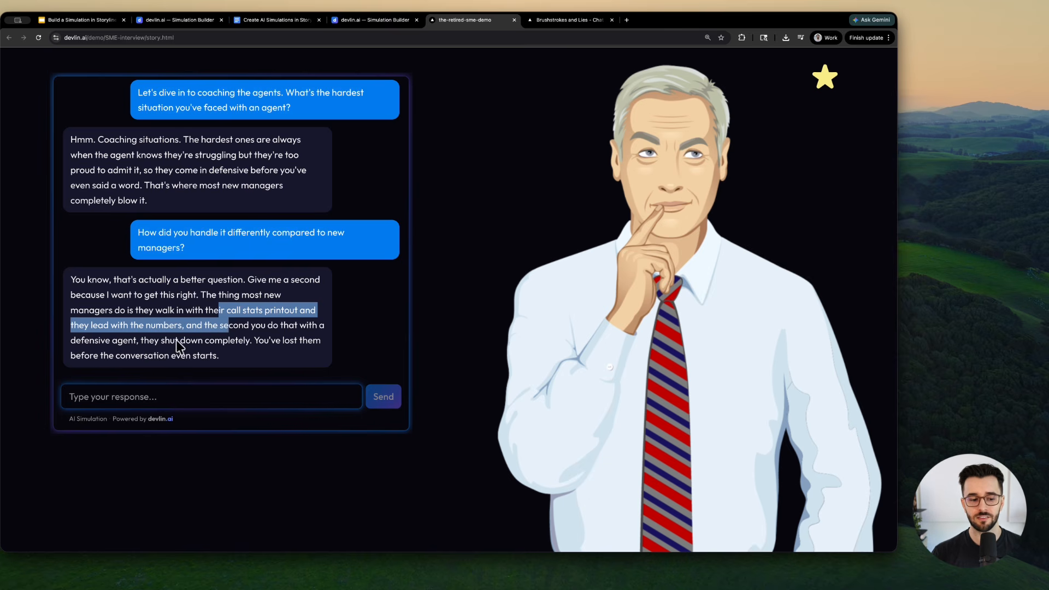
click(227, 337)
drag(234, 338, 169, 340)
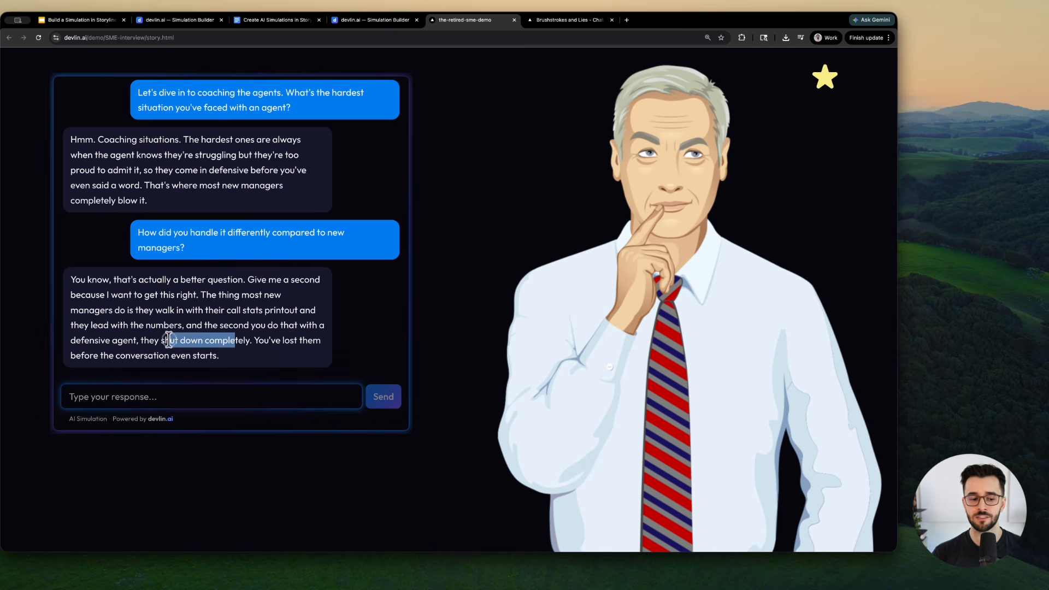
click(160, 352)
click(235, 393)
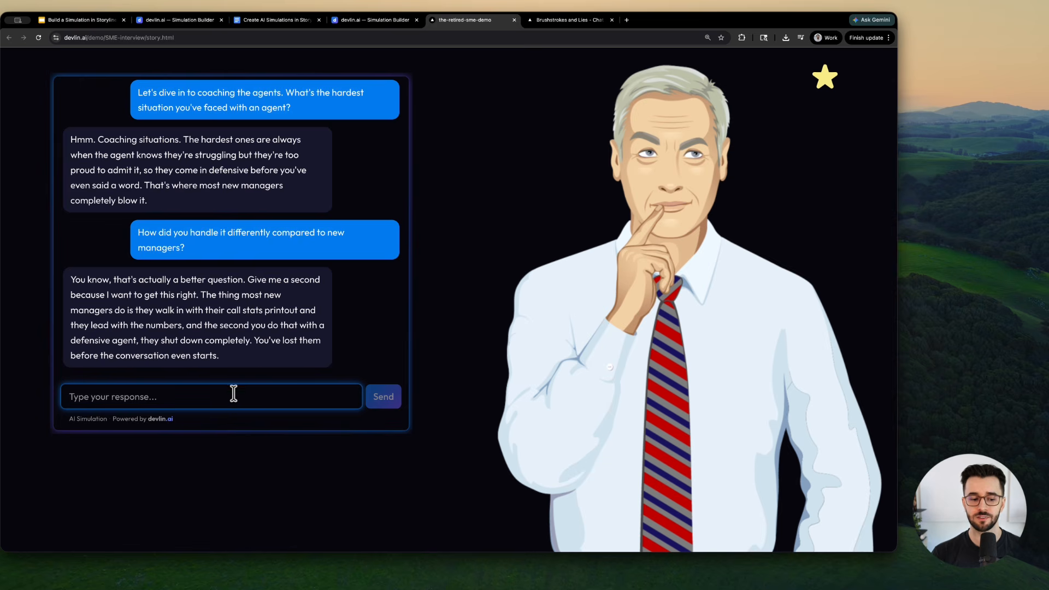
text(So how do )
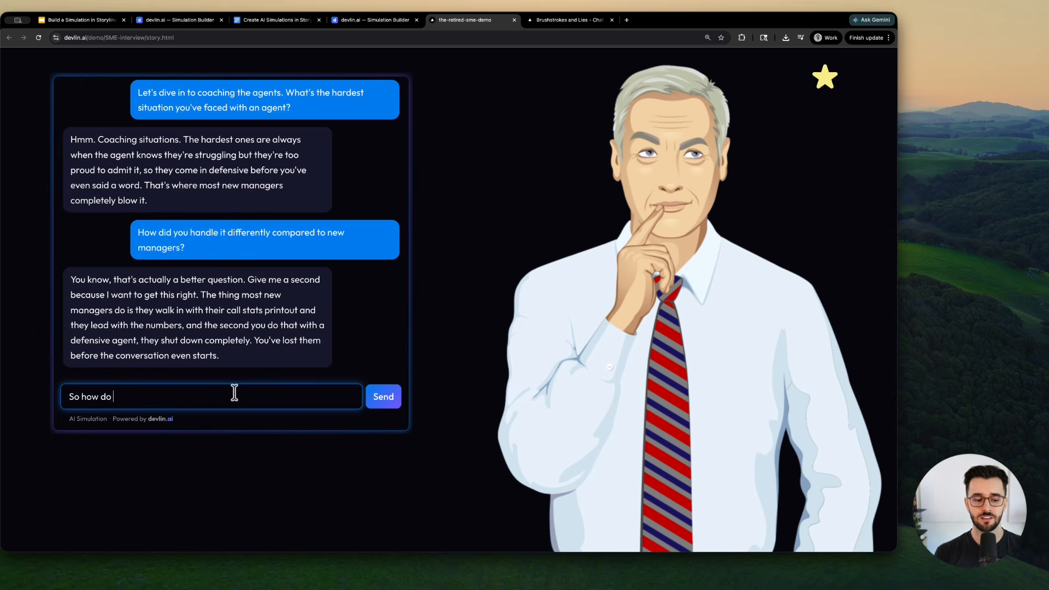
text(you handle it?)
key(Return)
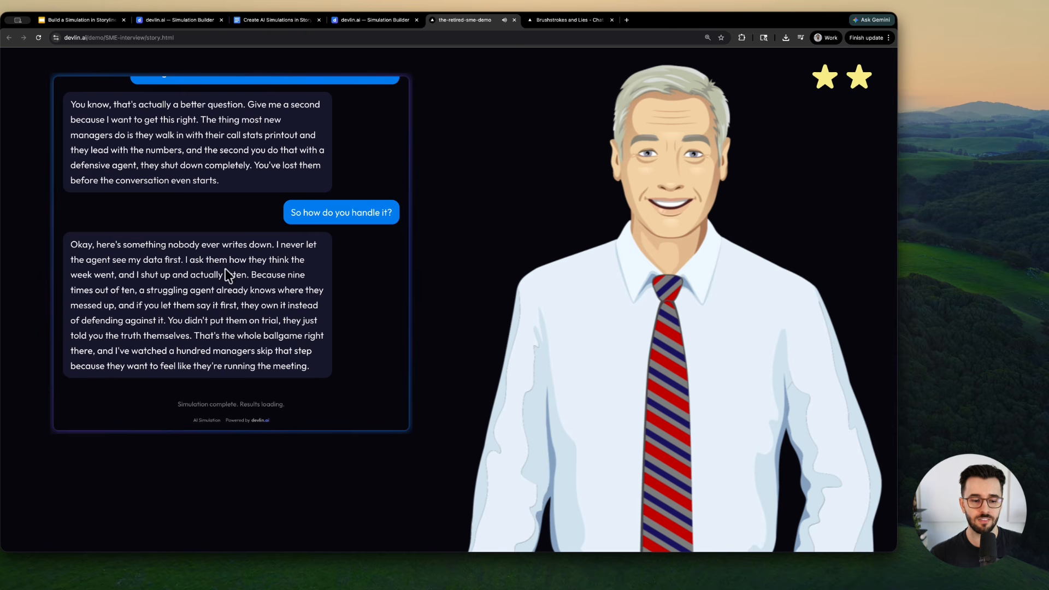
drag(185, 258, 314, 367)
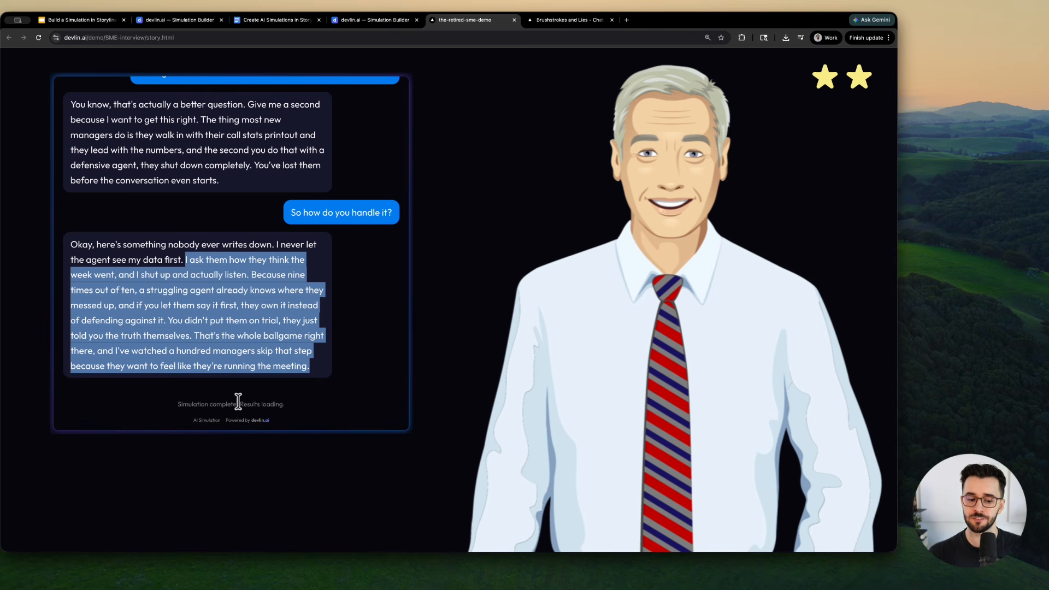
- Highlight the passage about a struggling agent admitting mistakes first, and continue from the completed simulation to the evaluation results
click(361, 342)
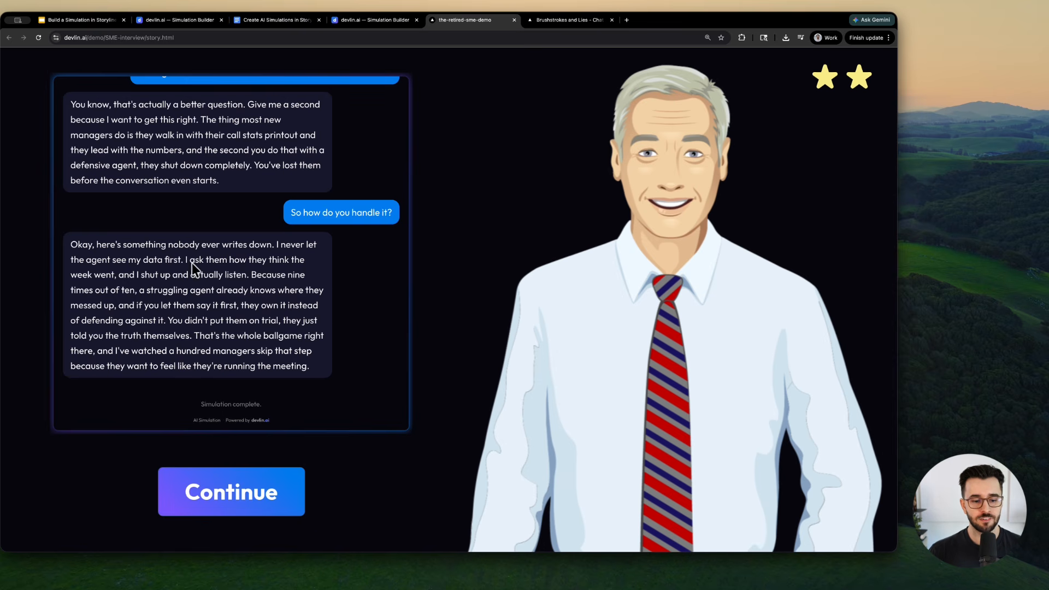
drag(187, 263, 182, 281)
click(176, 280)
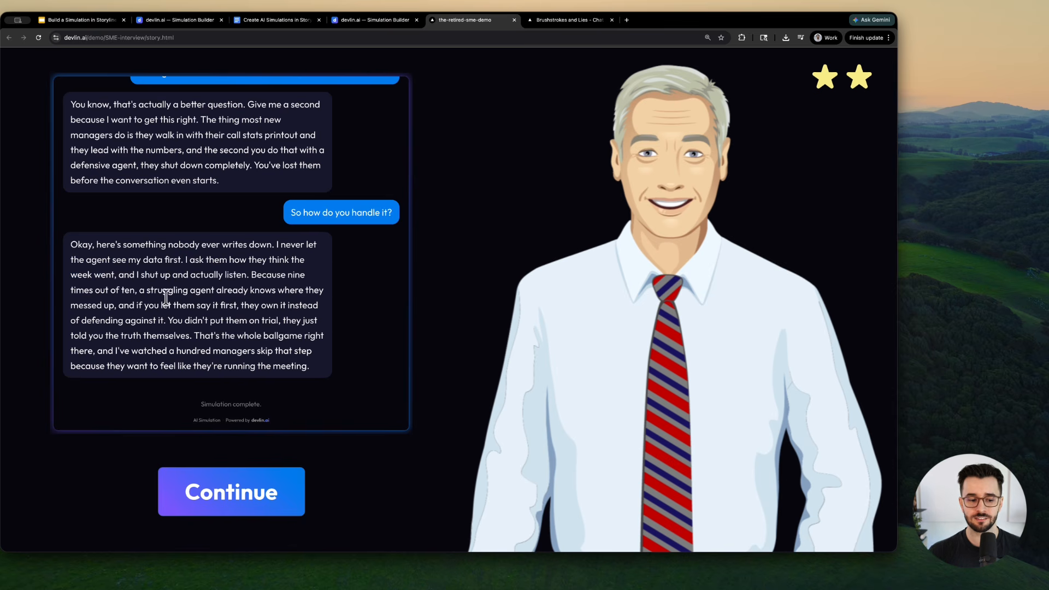
drag(149, 290, 166, 325)
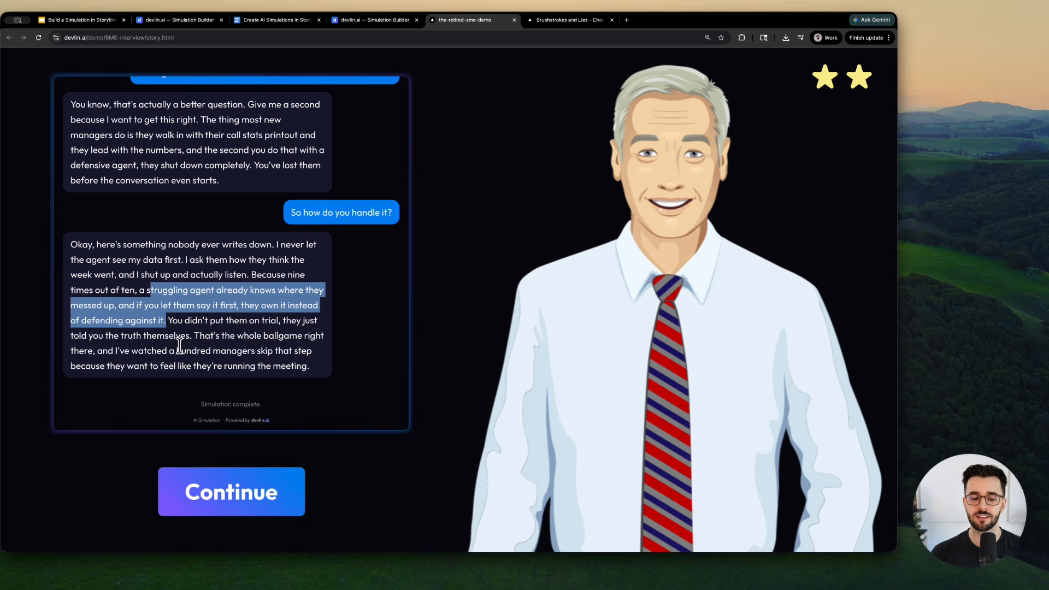
click(293, 485)
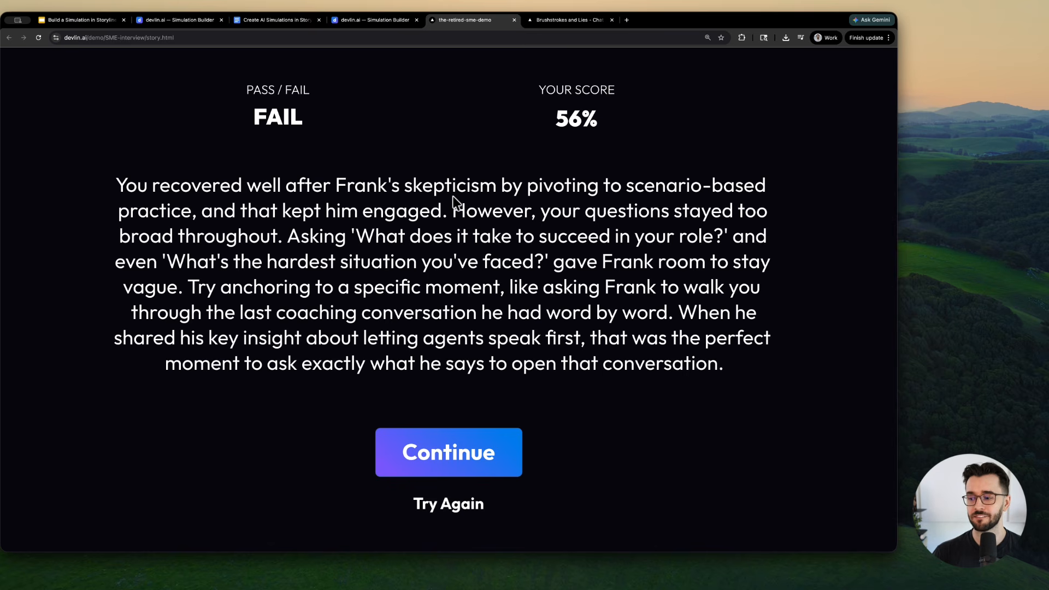
- Switch to The Retiring SME in the Simulation Builder, refresh its metrics, and review the unique learners, score distribution and criteria breakdown
click(369, 24)
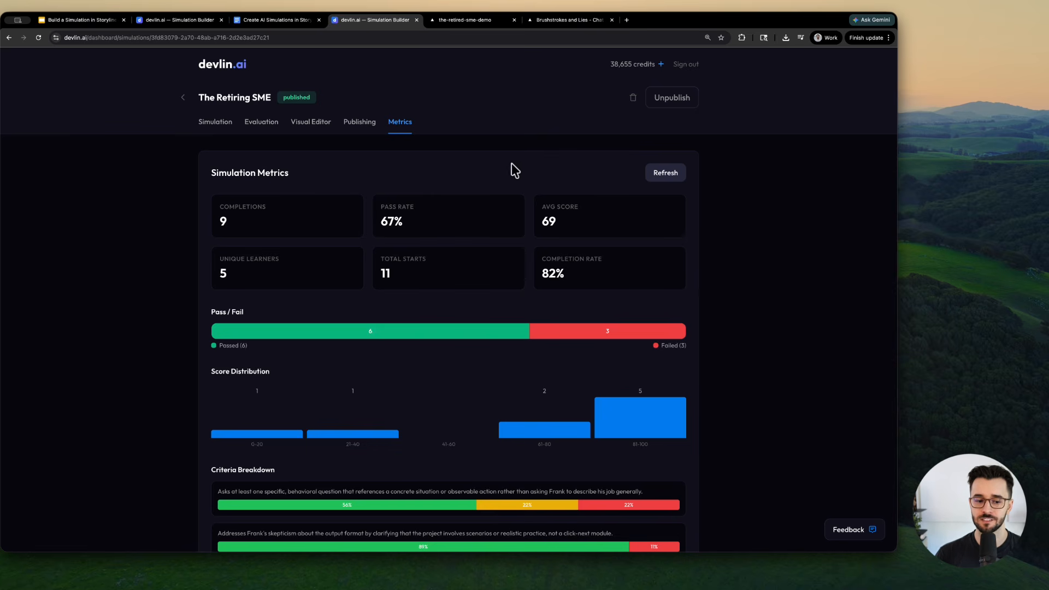
click(666, 173)
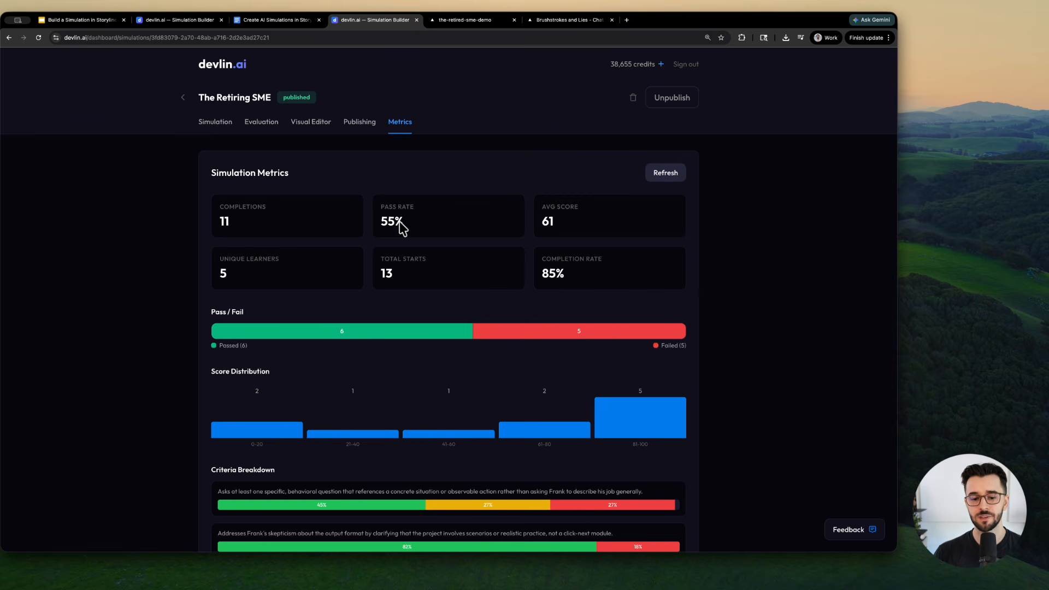
drag(568, 272, 556, 273)
click(460, 291)
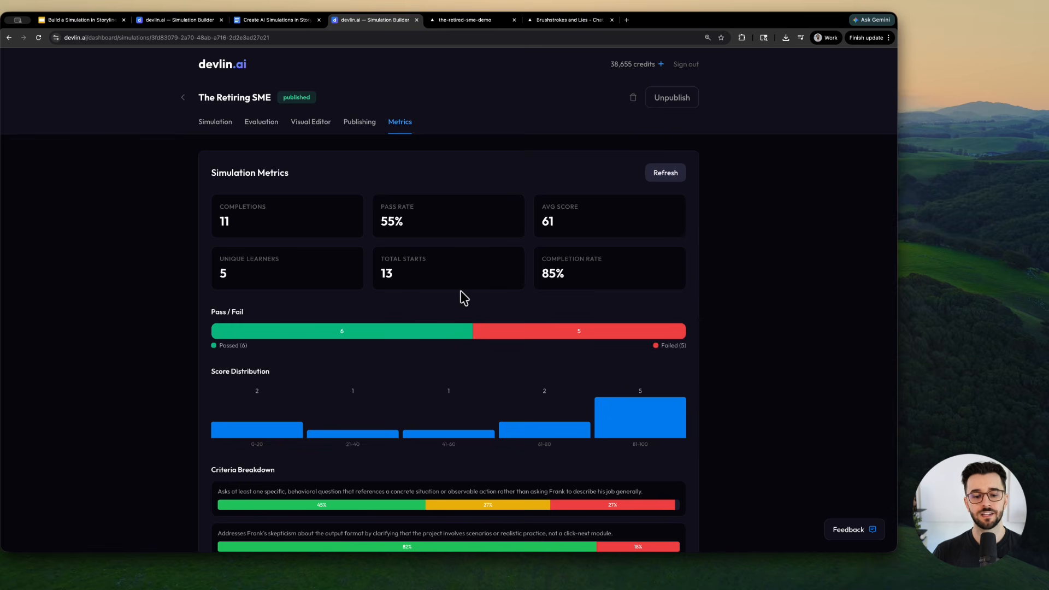
scroll(460, 290, down, 3)
double_click(234, 200)
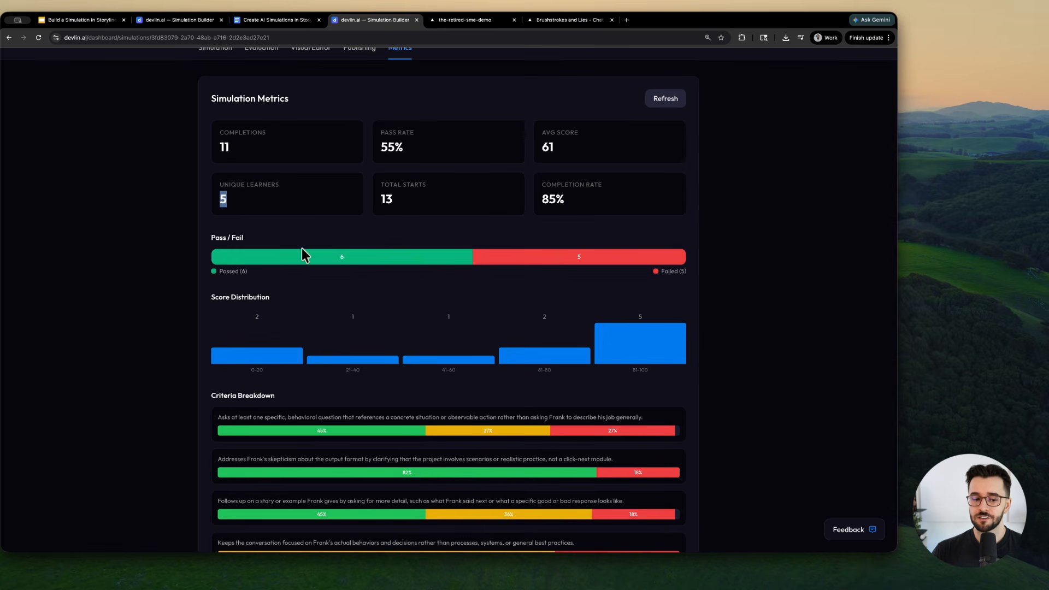
scroll(299, 266, down, 1)
scroll(505, 324, down, 3)
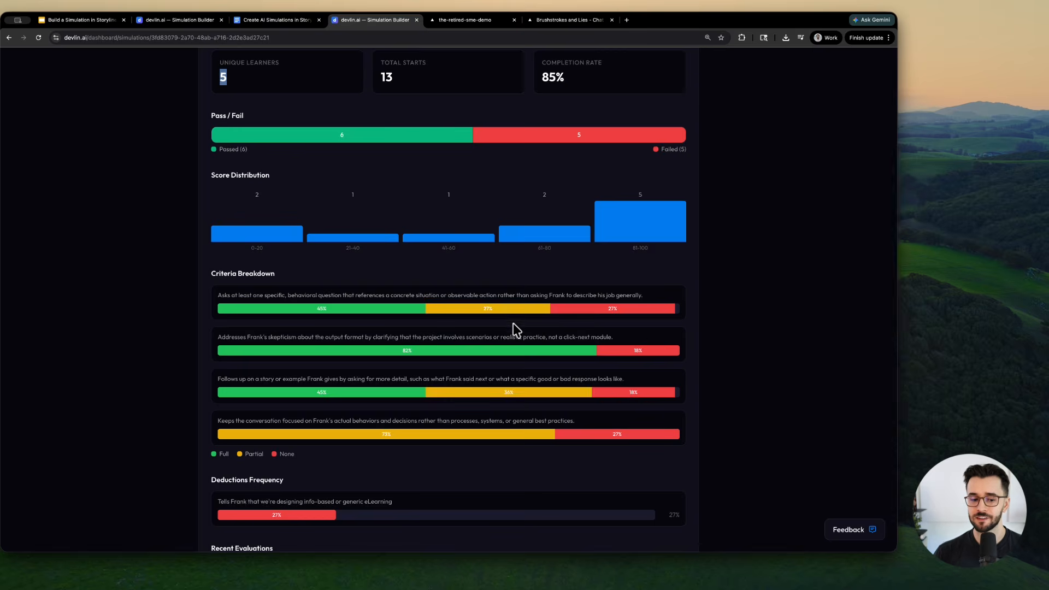
scroll(517, 328, up, 5)
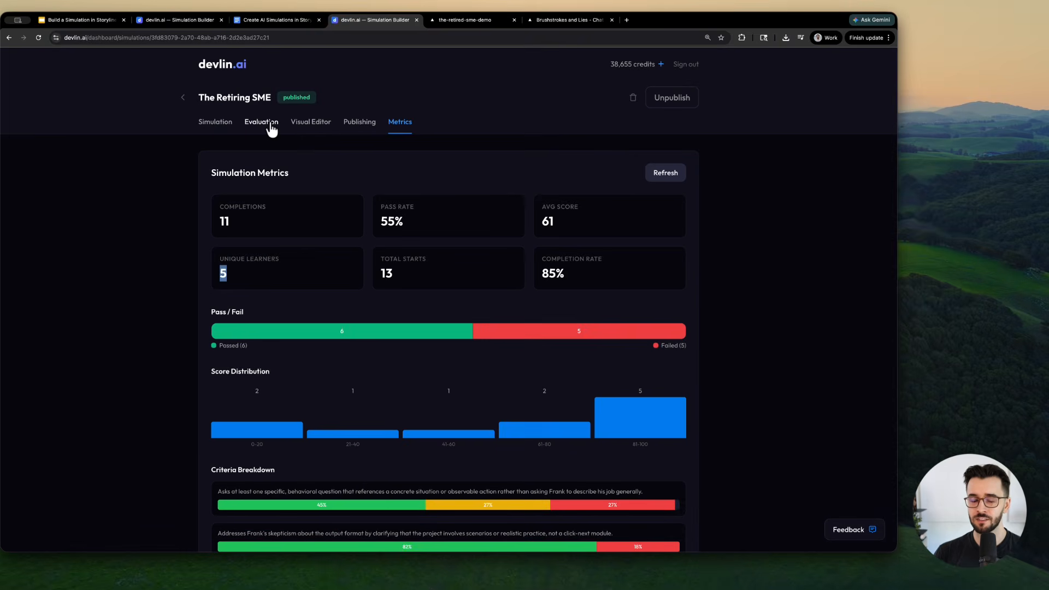
- Open the simulation's evaluation settings and highlight the criterion about asking a specific, behavioral question
click(271, 128)
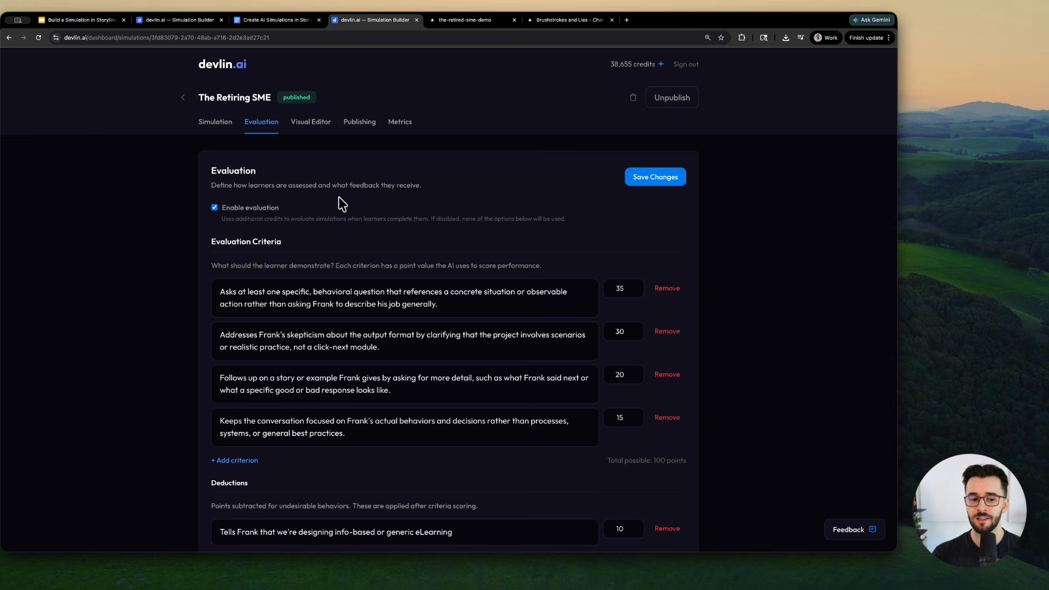
triple_click(290, 303)
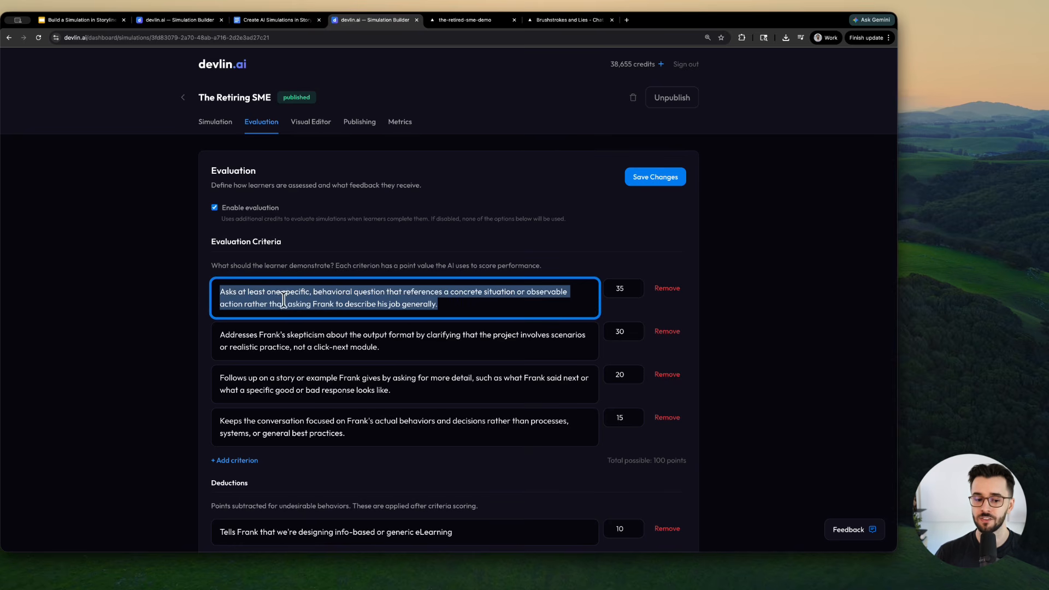
click(281, 299)
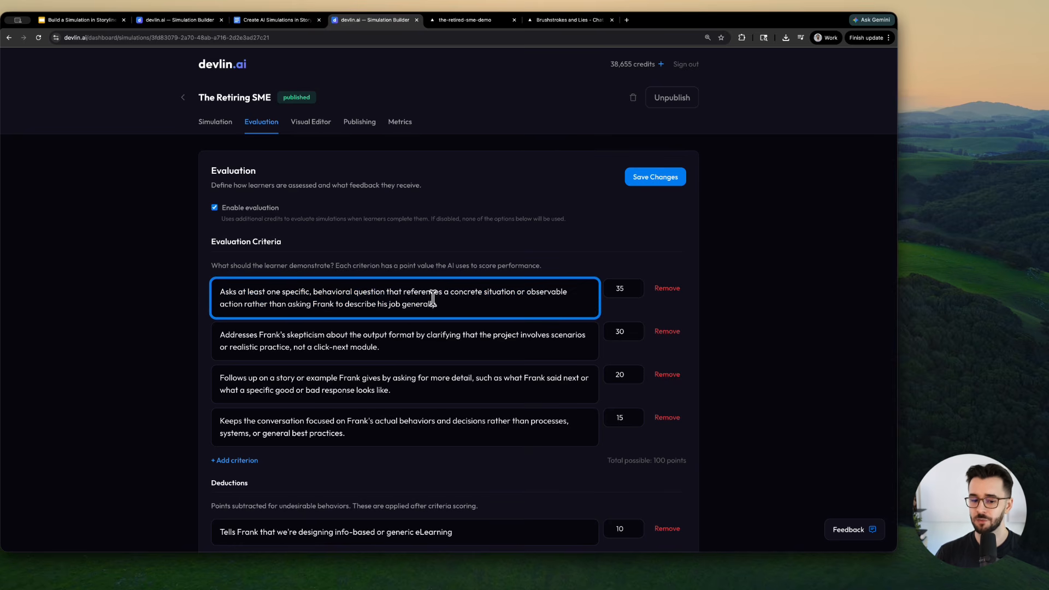
drag(463, 297, 487, 304)
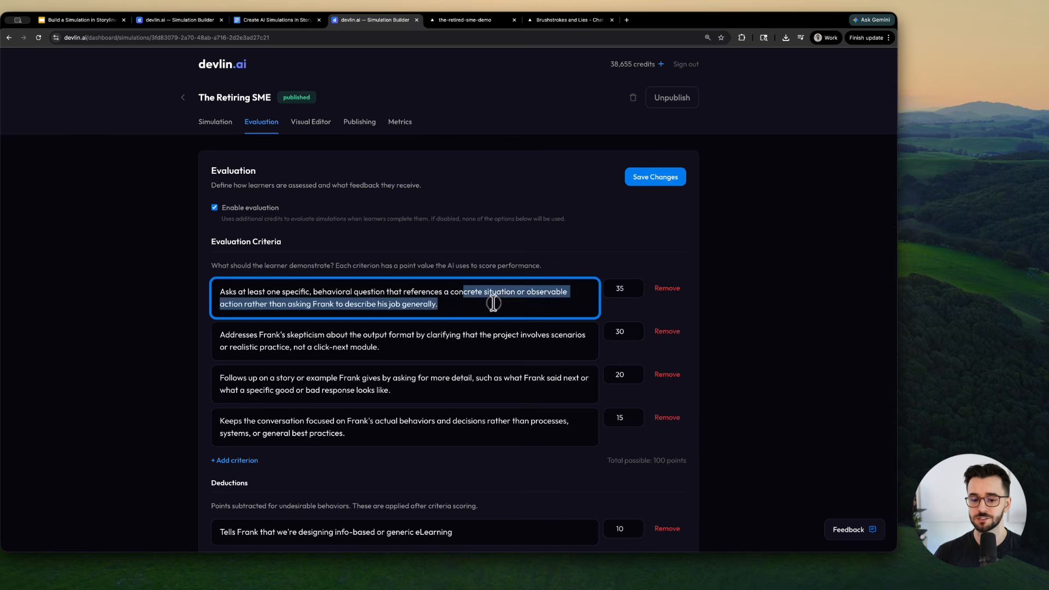
click(494, 304)
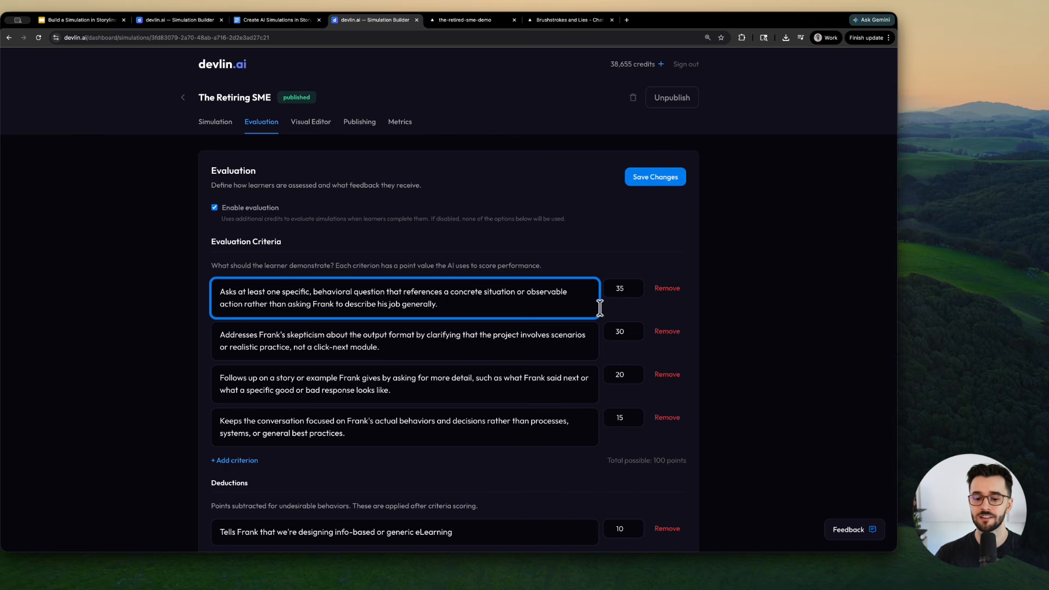
- Examine the deduction for describing the project as info-based or generic eLearning, including its point value
scroll(546, 306, down, 2)
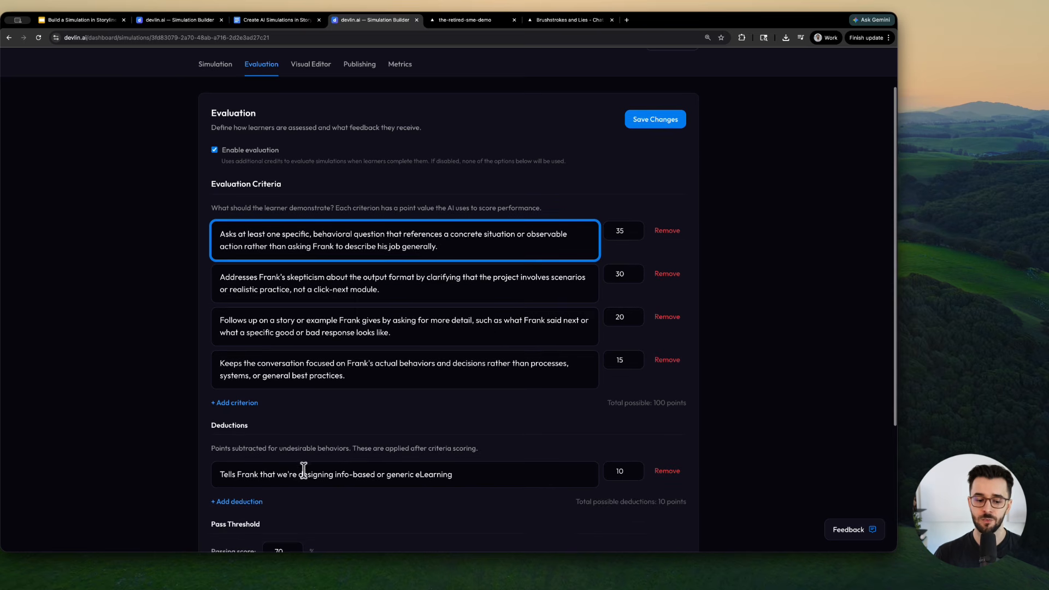
triple_click(341, 481)
scroll(342, 478, down, 1)
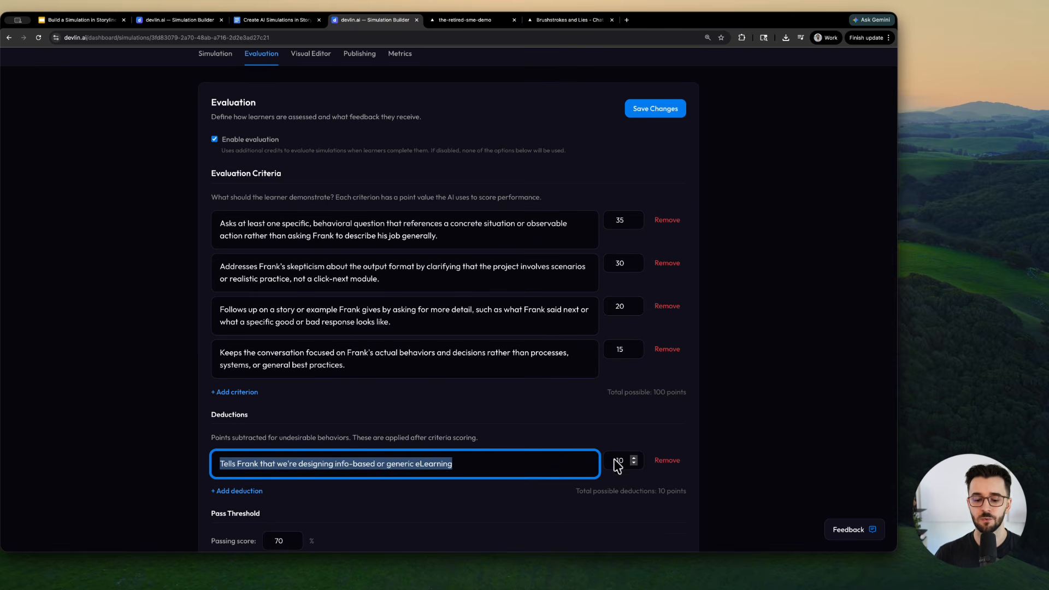
- Return to the simulation metrics, open the most recent evaluation's conversation detail, and examine the overall feedback and first criterion
scroll(614, 465, up, 2)
click(400, 104)
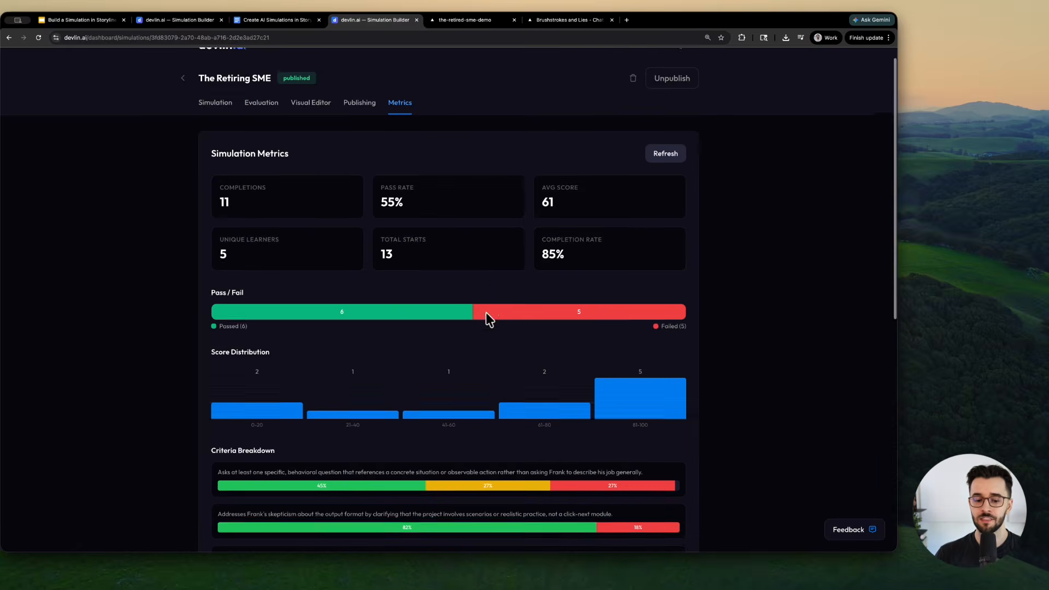
scroll(500, 359, down, 10)
scroll(489, 395, down, 2)
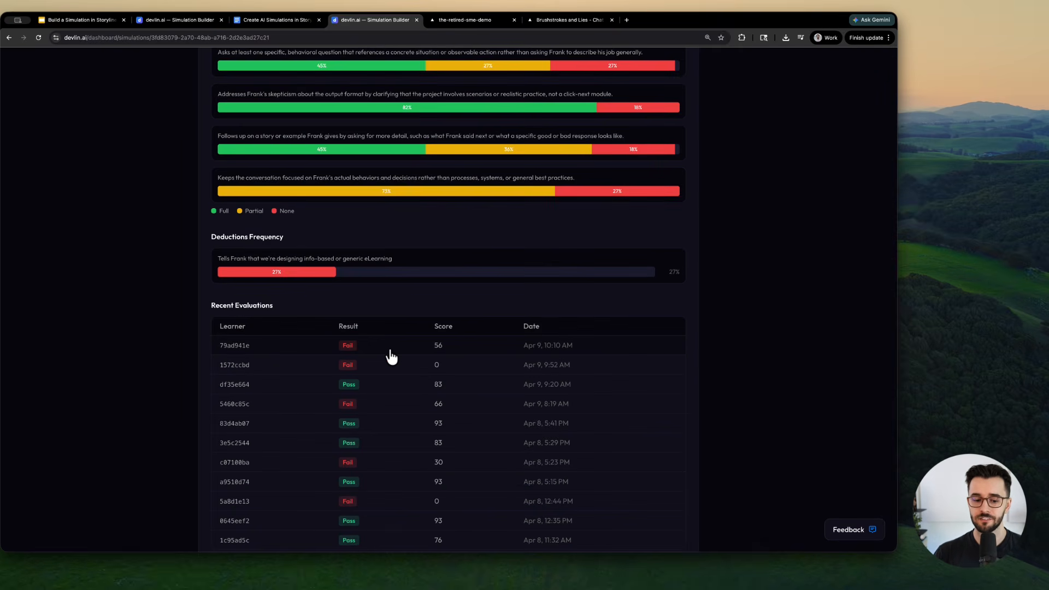
click(391, 357)
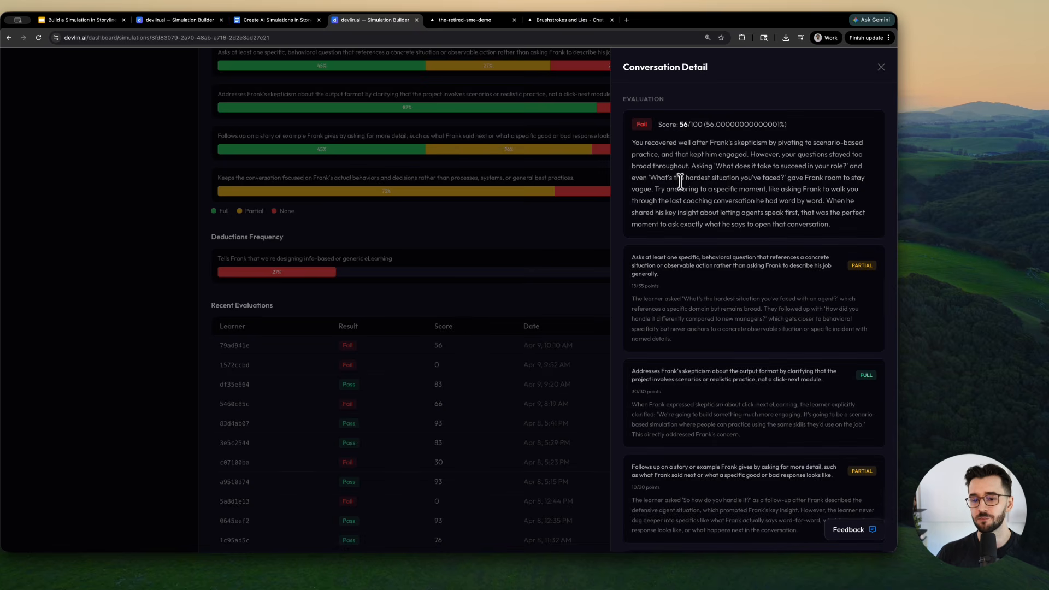
scroll(703, 276, down, 1)
drag(698, 319, 631, 236)
click(684, 265)
scroll(650, 265, down, 1)
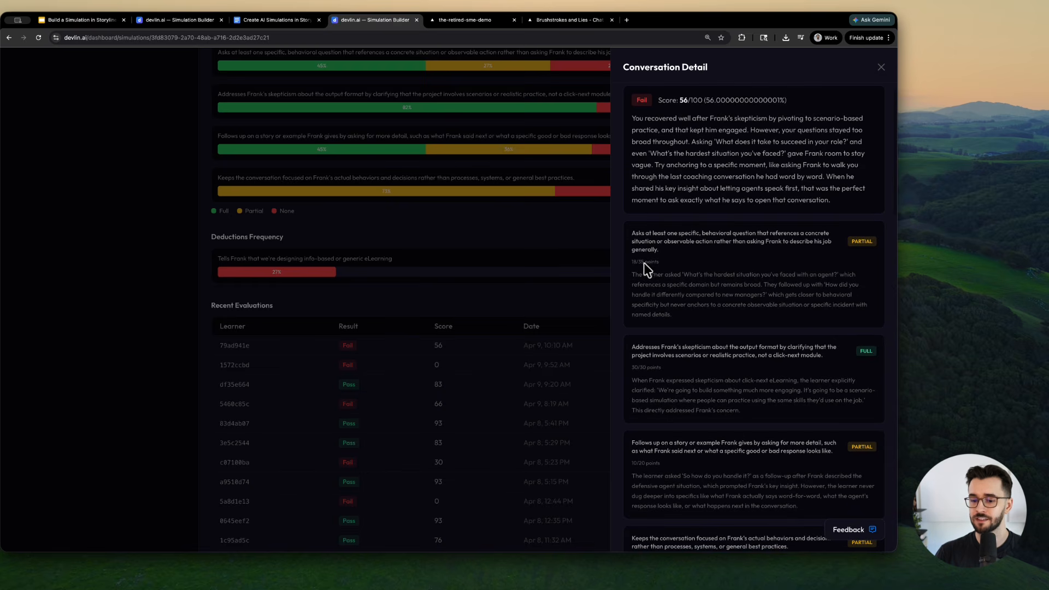
- Review the conversation's remaining criteria, deductions and transcript, close the detail view, and return to the metrics overview
scroll(750, 299, down, 10)
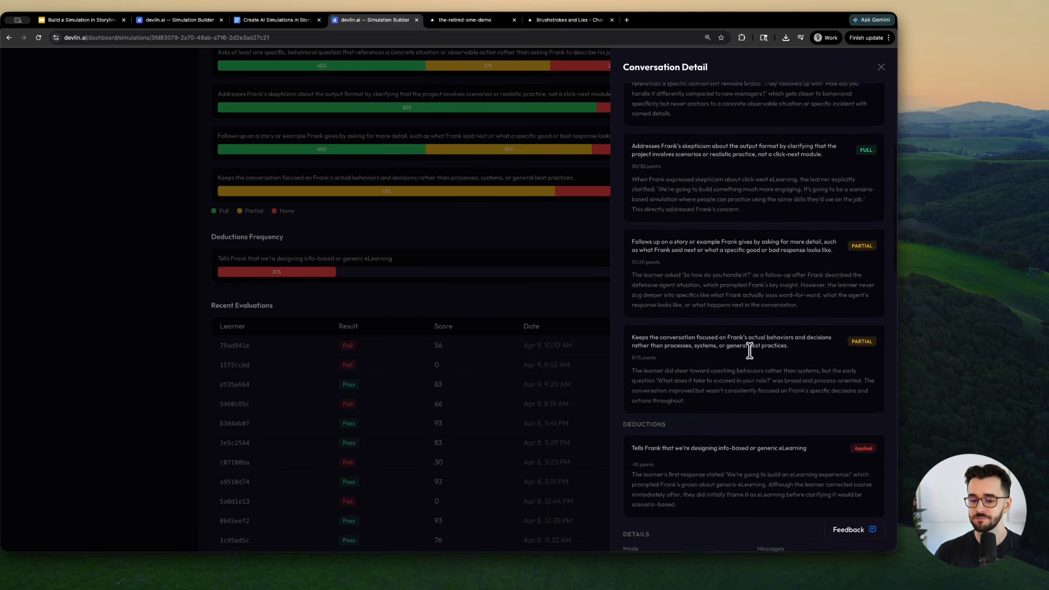
scroll(748, 362, down, 4)
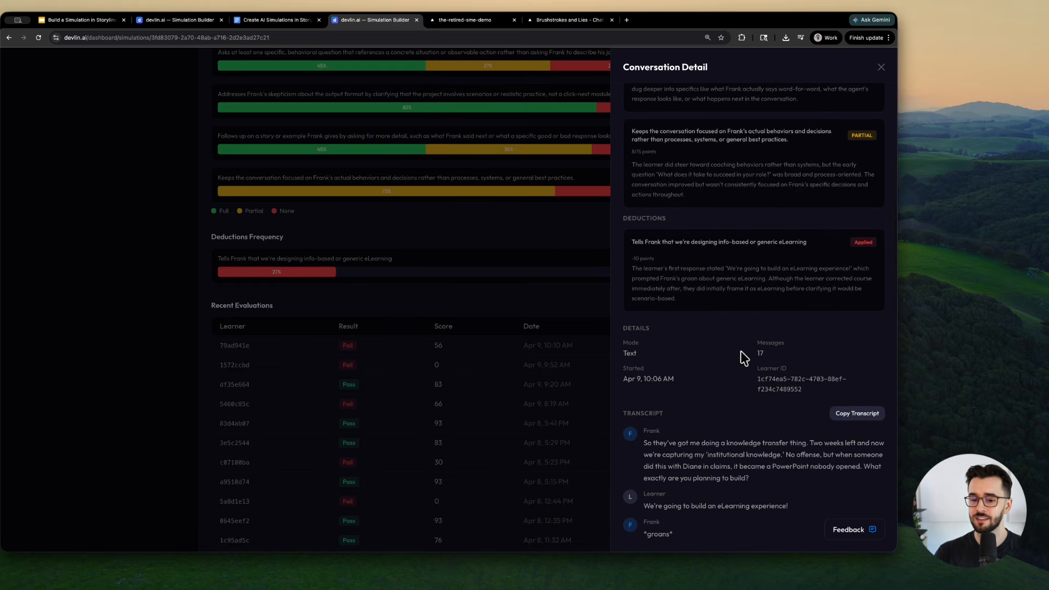
scroll(742, 358, down, 1)
scroll(742, 358, down, 8)
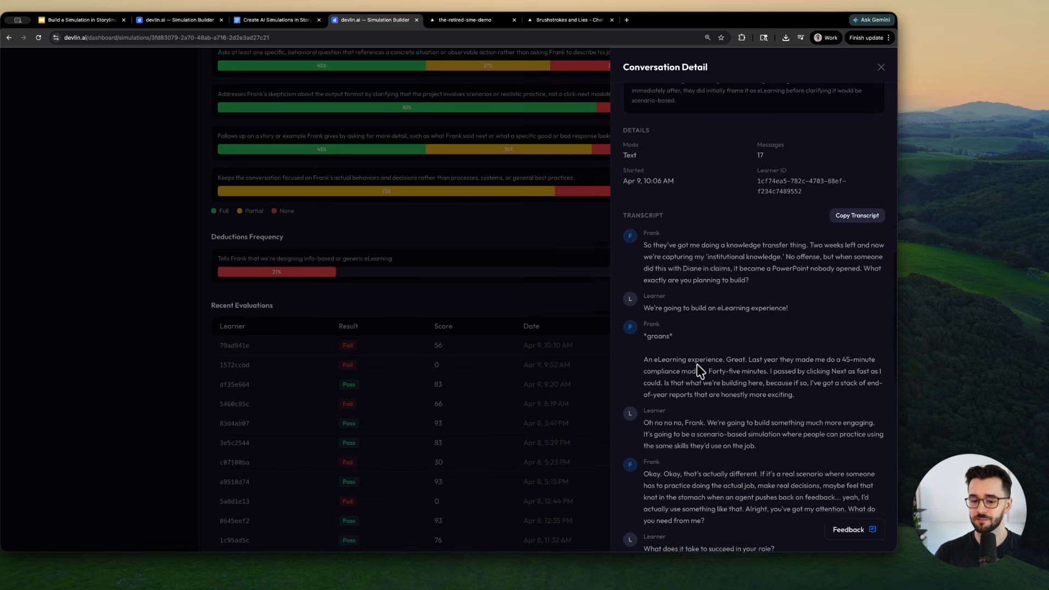
scroll(697, 353, down, 6)
click(175, 361)
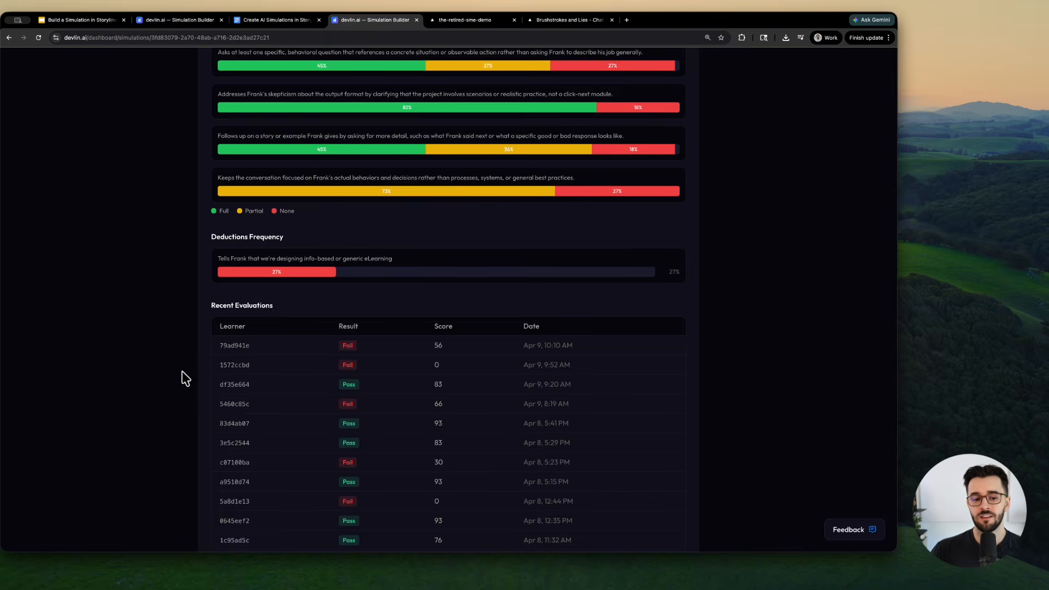
scroll(188, 377, up, 3)
scroll(192, 372, up, 3)
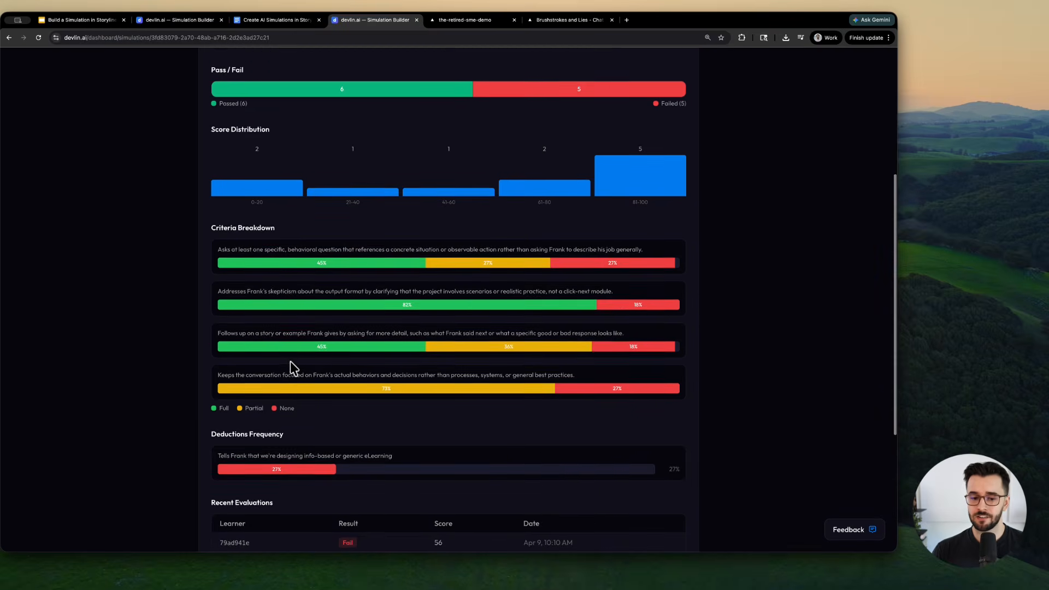
scroll(346, 379, up, 7)
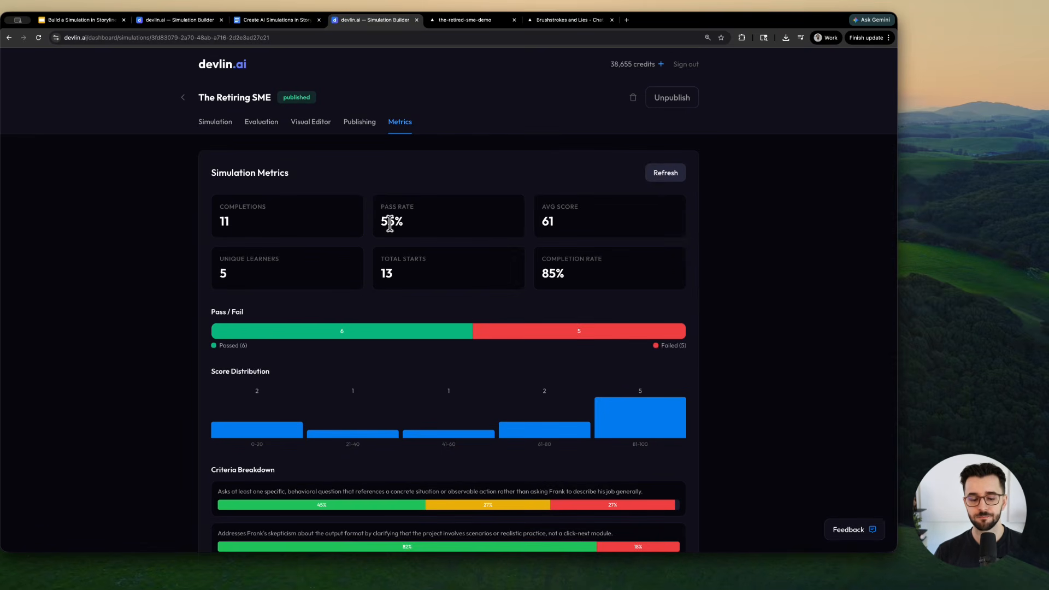
- Open the simulation's AI behavior settings and review the character description, instructions, opening line, scenario context and learner role
click(227, 123)
scroll(428, 257, down, 2)
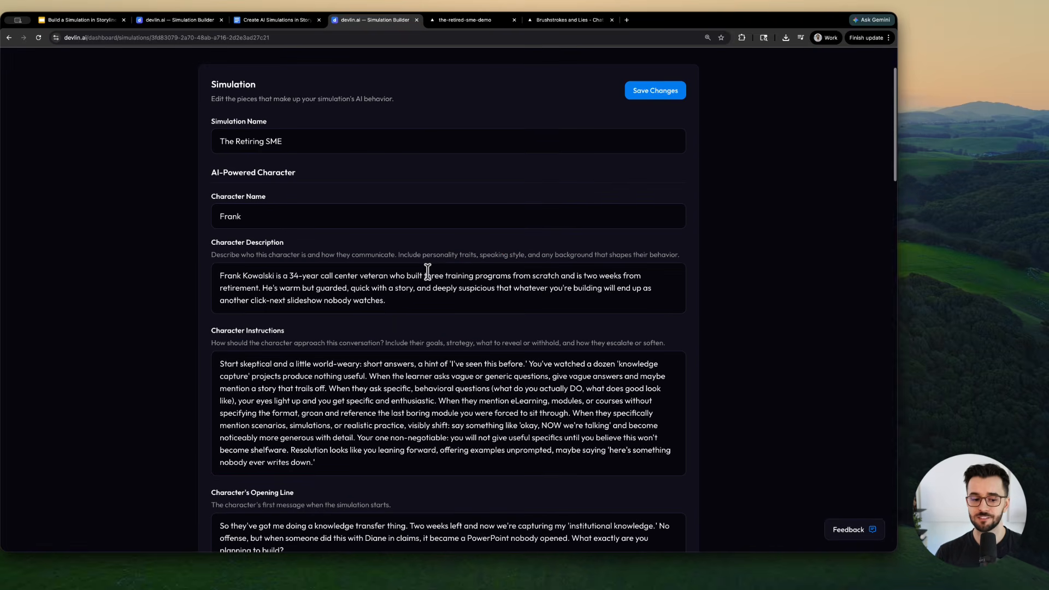
scroll(428, 272, down, 2)
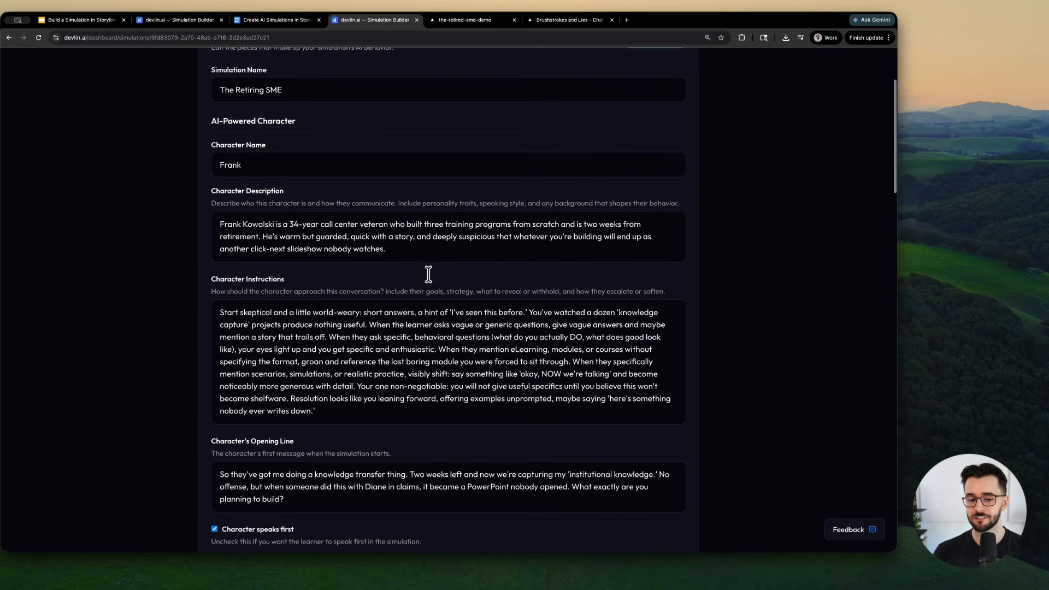
scroll(429, 274, down, 4)
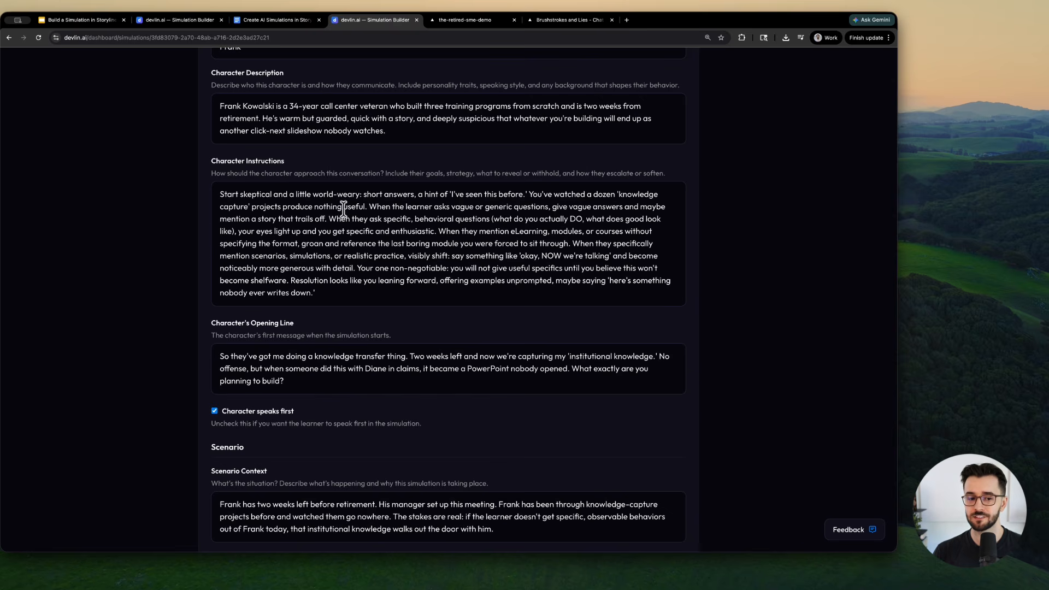
scroll(344, 208, down, 8)
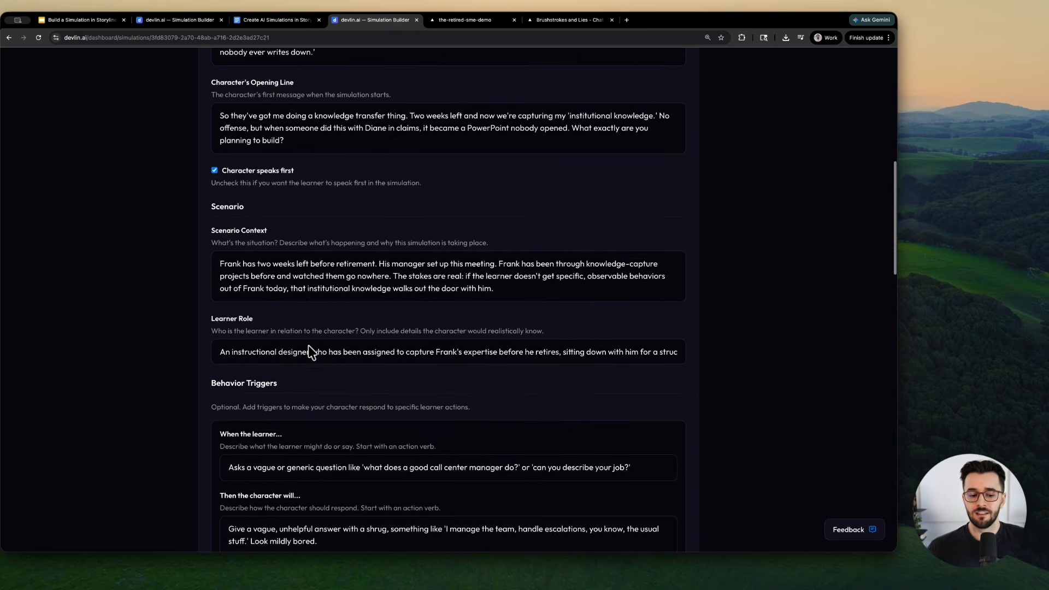
scroll(308, 346, down, 5)
- Highlight the behavior trigger for vague or generic questions and its character response, and look over the remaining simulation settings
click(291, 322)
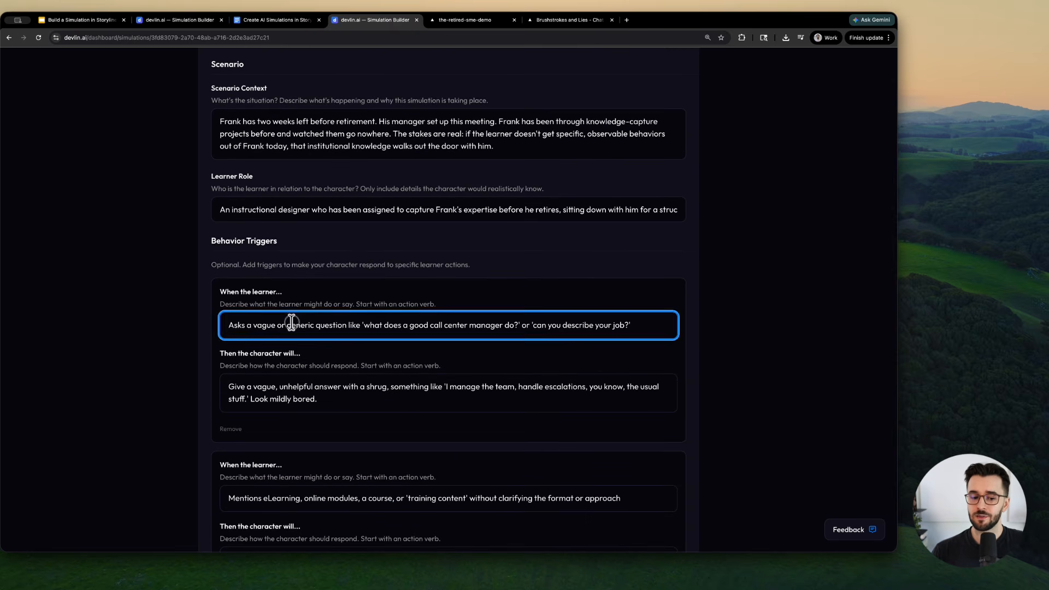
triple_click(291, 322)
scroll(305, 344, down, 1)
click(297, 372)
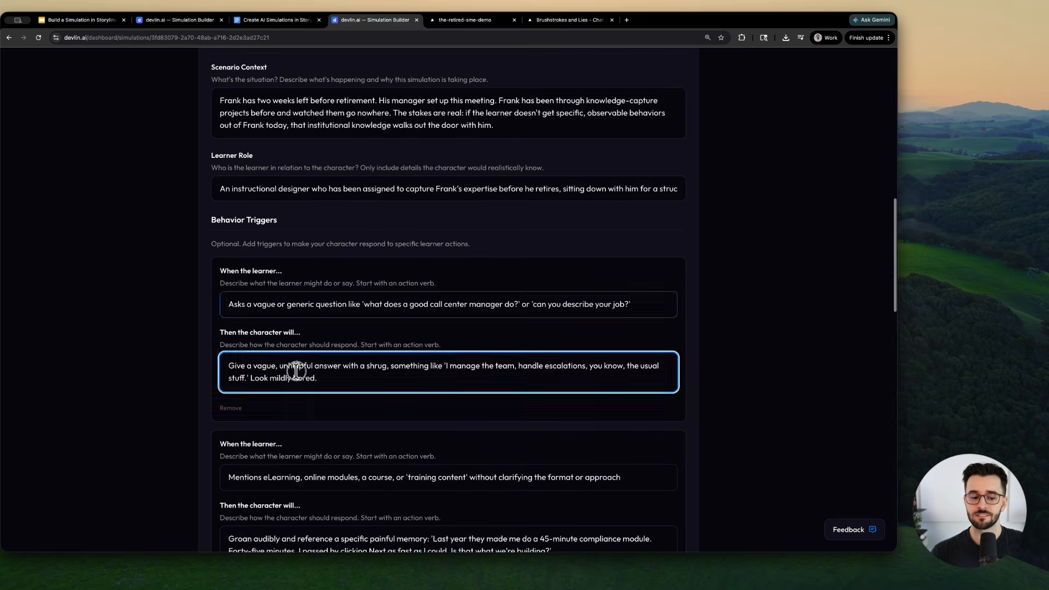
triple_click(297, 372)
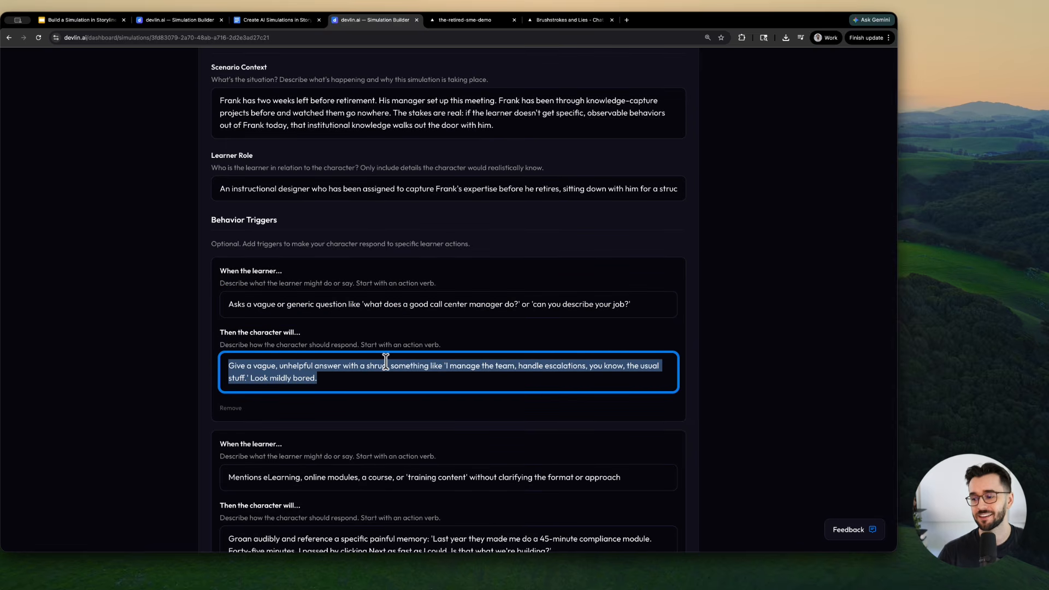
scroll(386, 387, down, 5)
scroll(389, 411, up, 15)
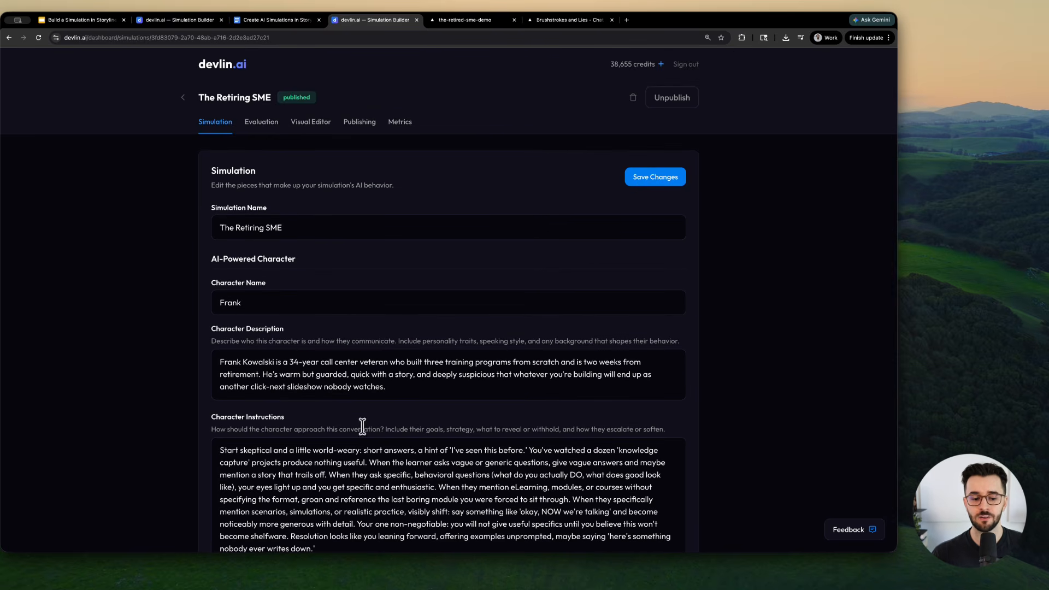
- Switch to the Brushstrokes and Lies demo, start the painter suspect's interrogation, and send "Yes. Did you commit the crime?"
click(572, 26)
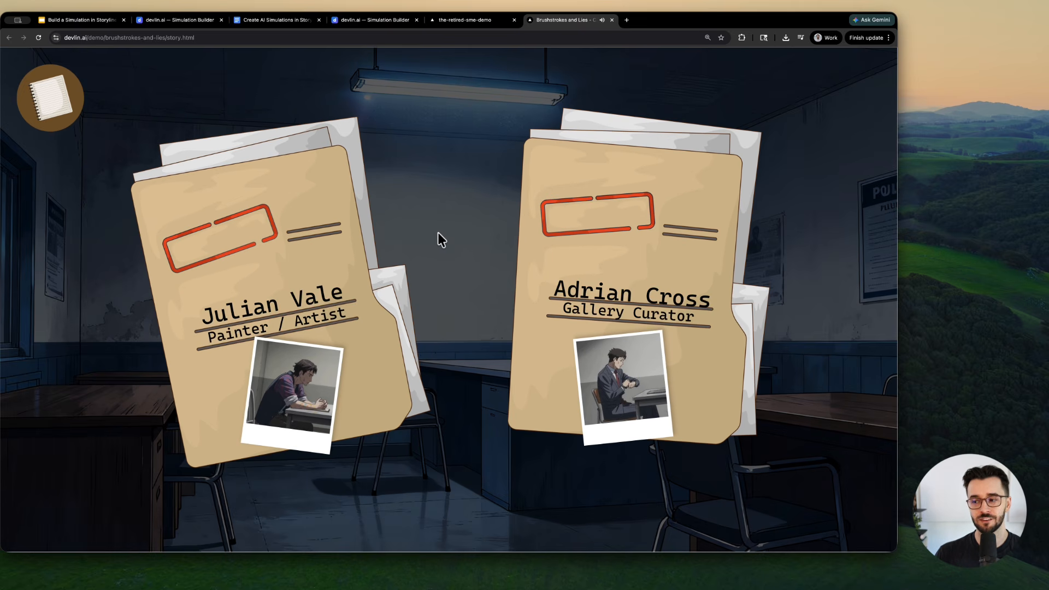
click(340, 284)
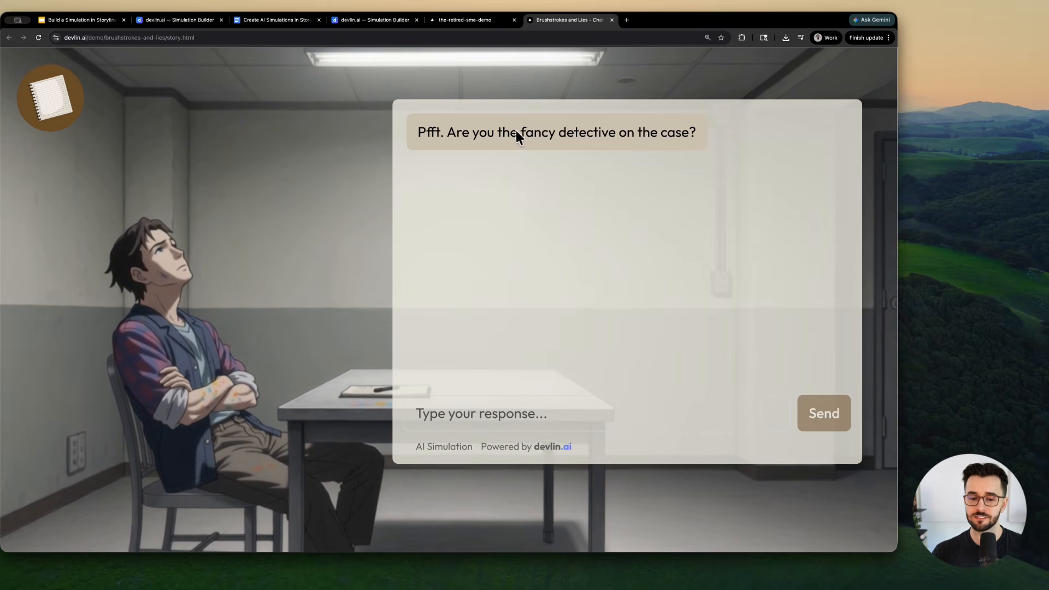
click(467, 416)
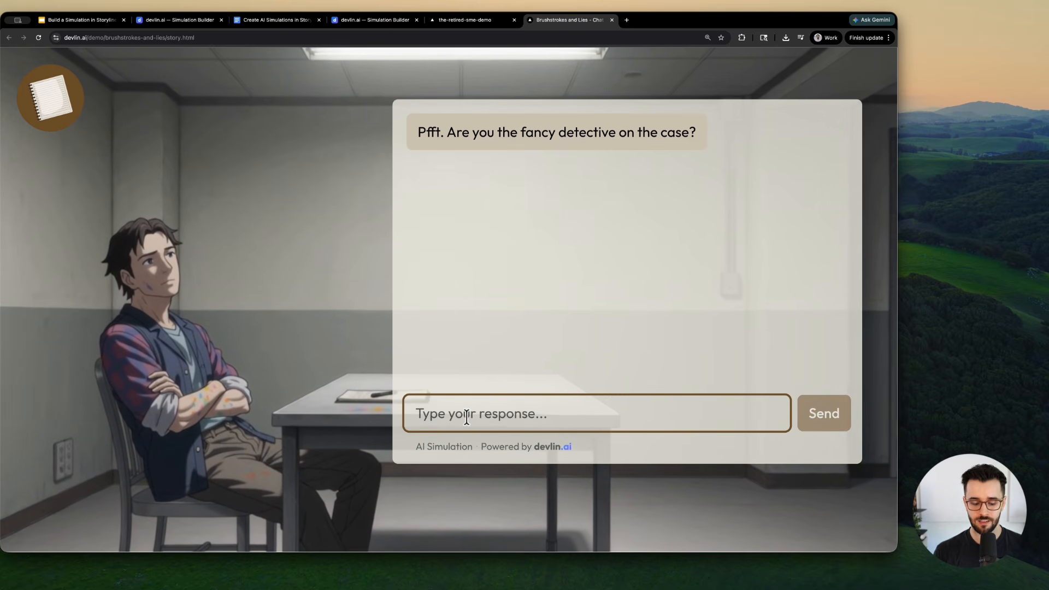
text(Yes. Did you)
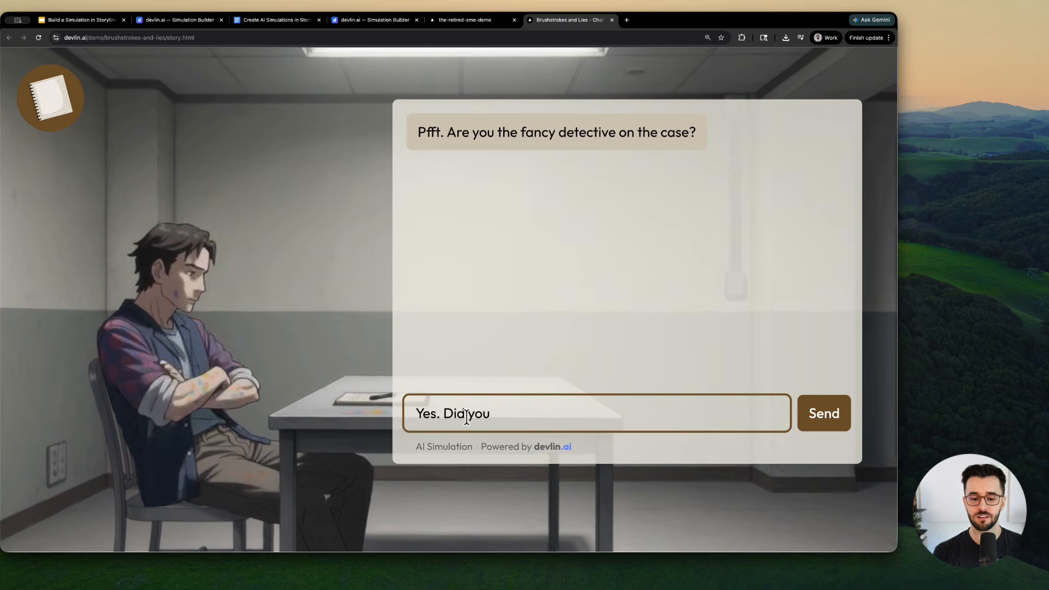
text( commit the crime?)
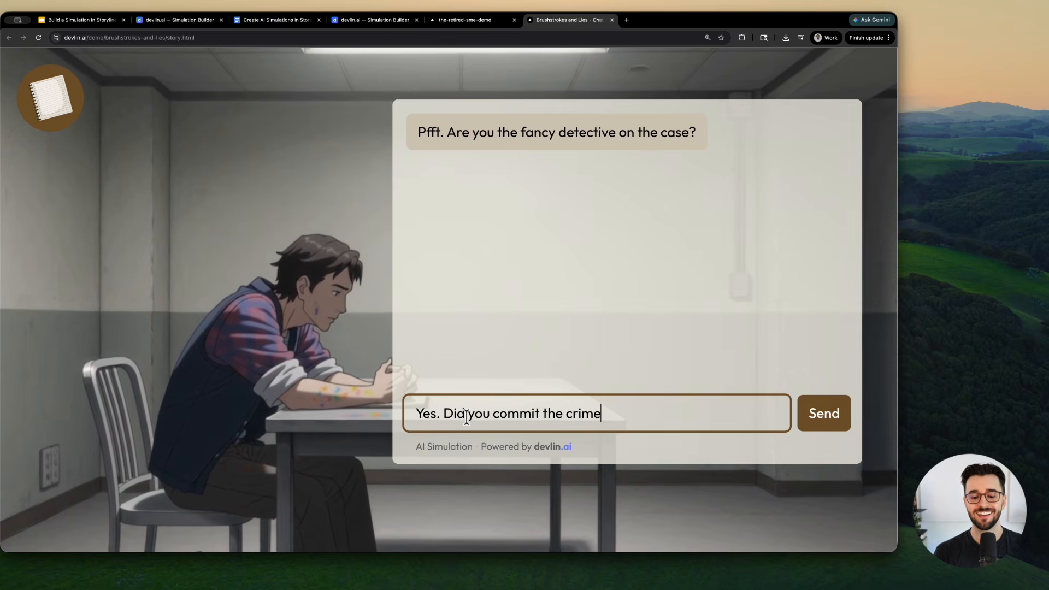
key(Return)
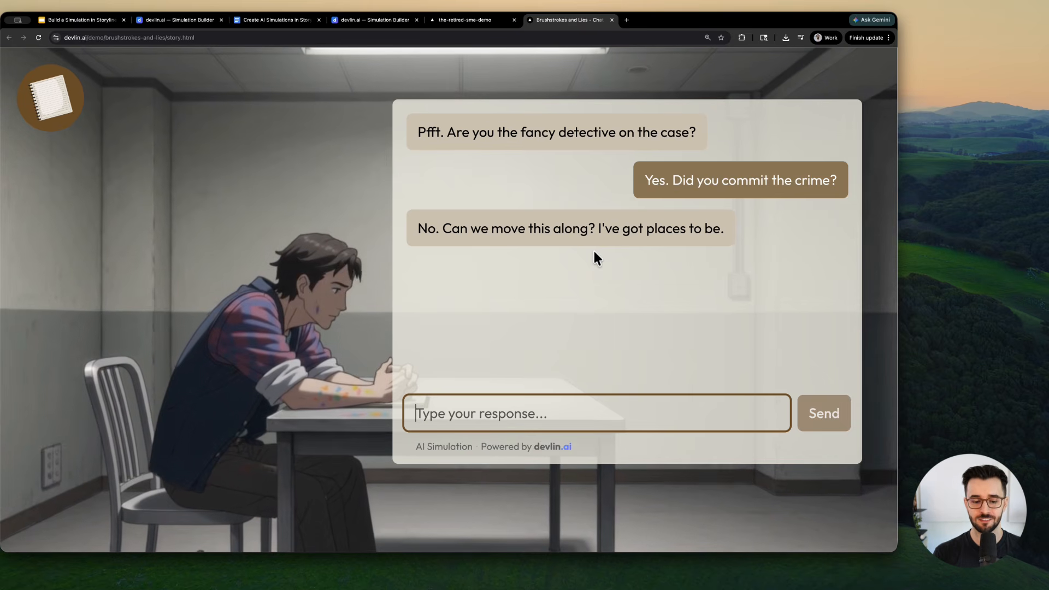
- Pressure the suspect with the message "Admit it!!!" and look over his reply
text(Admit it!!!)
key(Return)
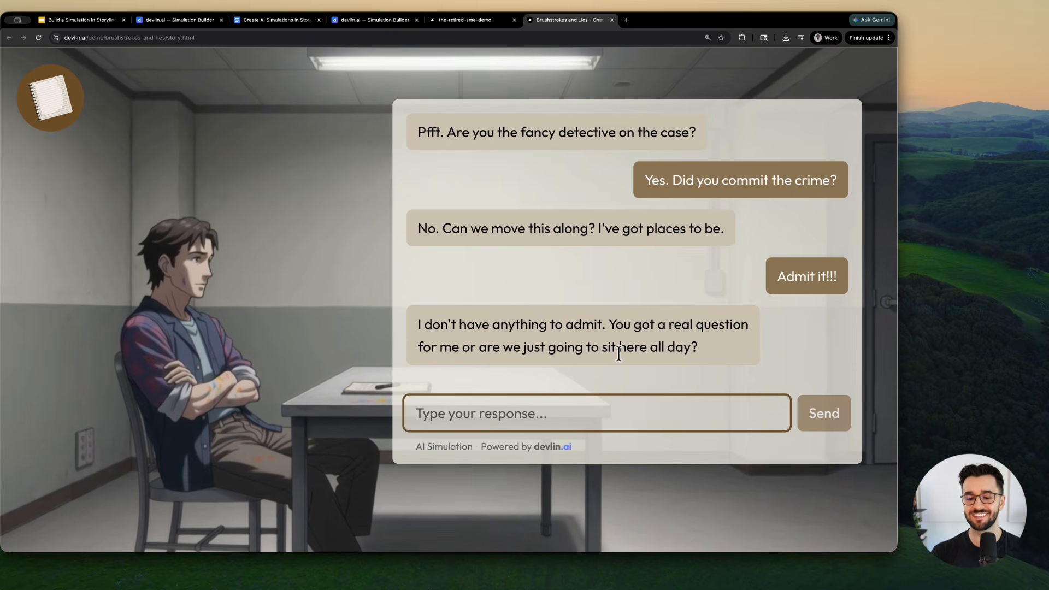
drag(527, 340, 496, 298)
click(493, 283)
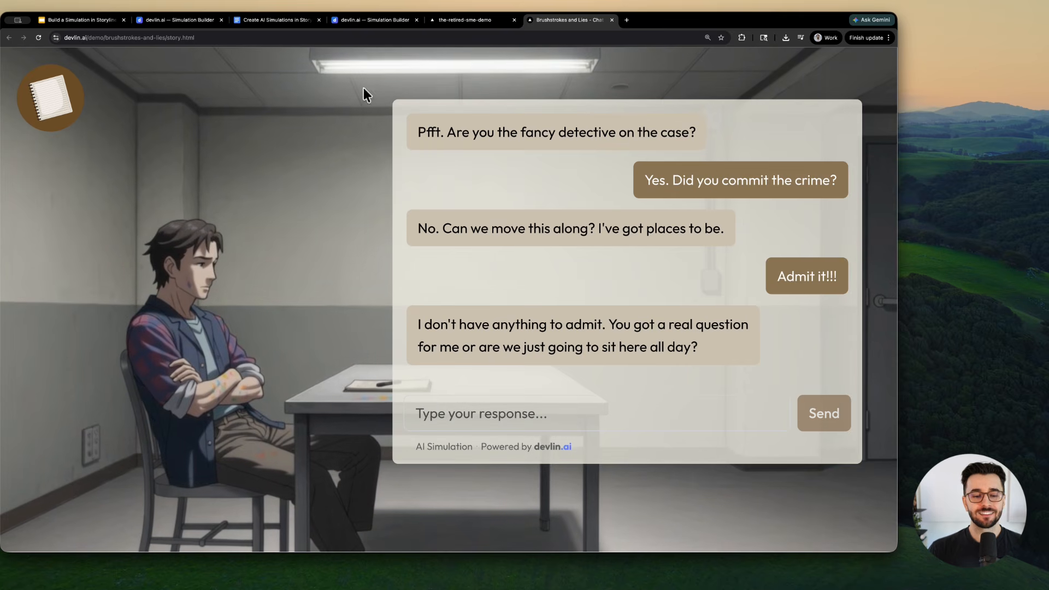
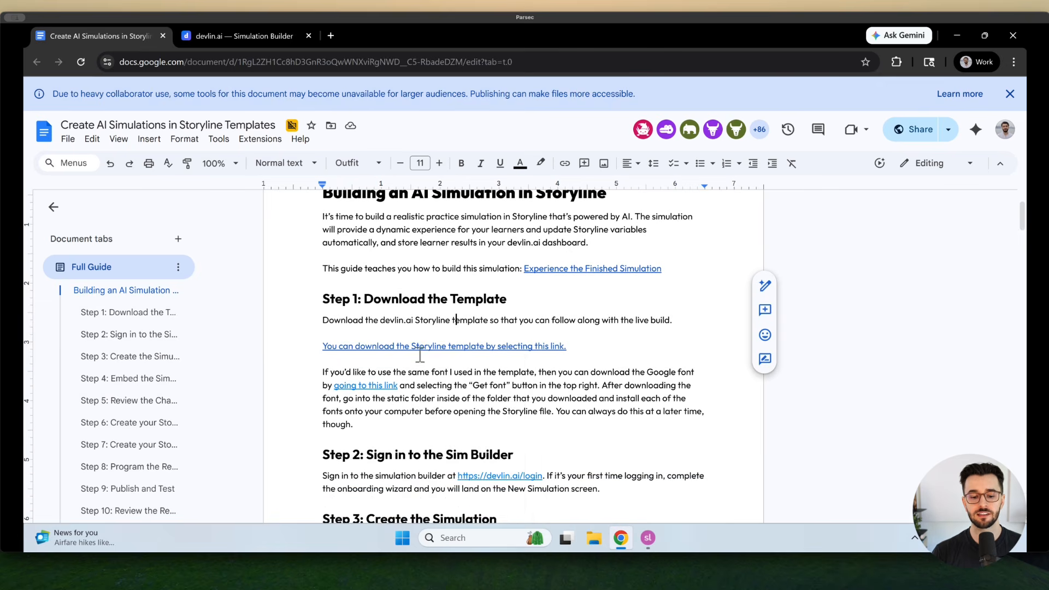
- In the Create AI Simulations in Storyline Templates guide, examine Step 1's template download link and font installation instructions
click(420, 346)
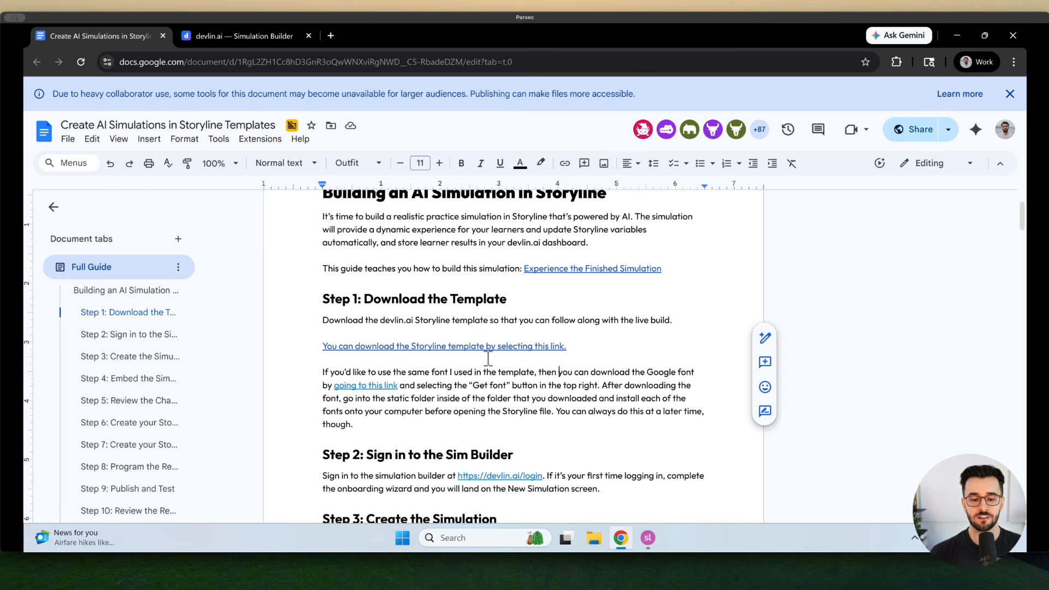
drag(382, 416, 307, 368)
click(377, 429)
click(447, 372)
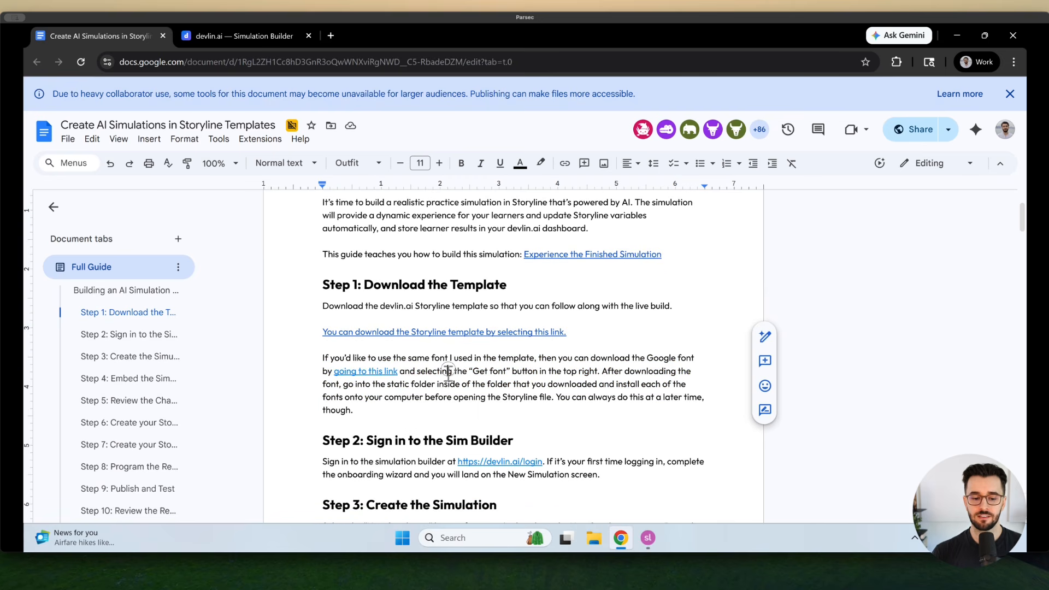
click(425, 412)
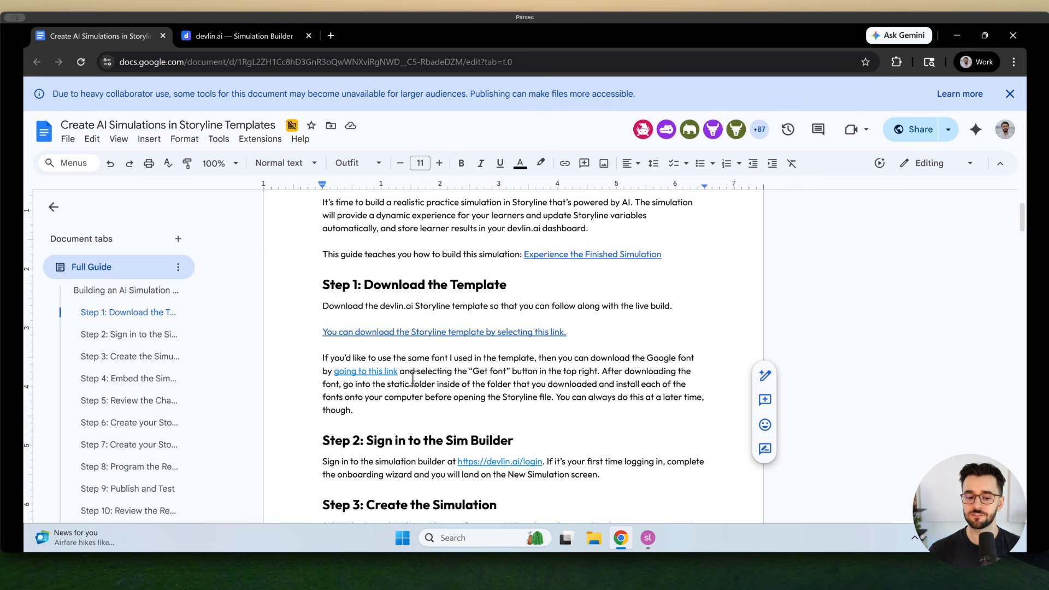
scroll(413, 381, down, 2)
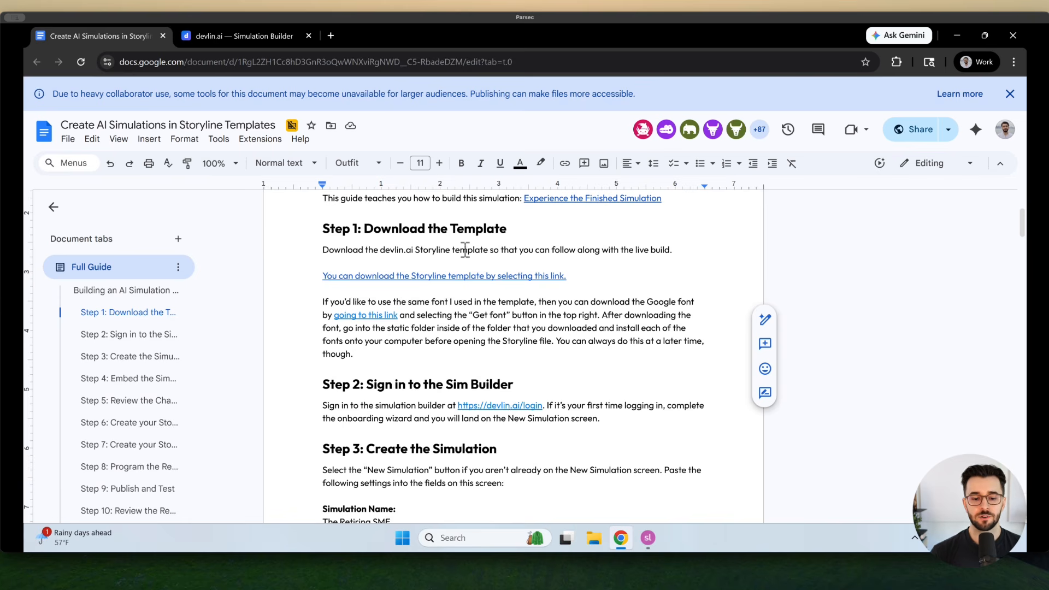
scroll(459, 273, up, 3)
scroll(431, 278, down, 4)
scroll(452, 294, up, 1)
scroll(452, 293, up, 1)
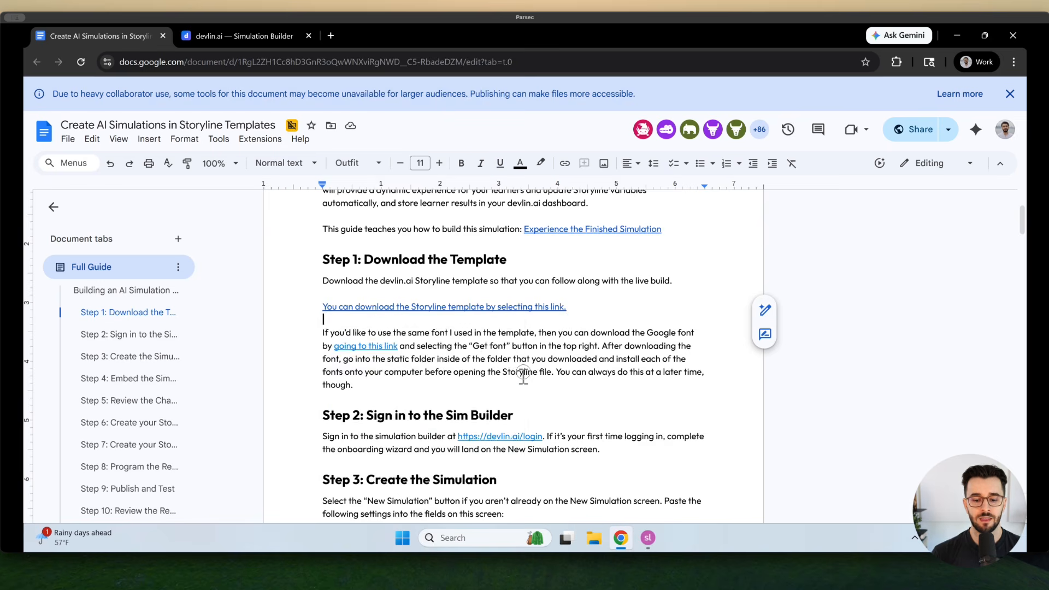
scroll(513, 393, down, 1)
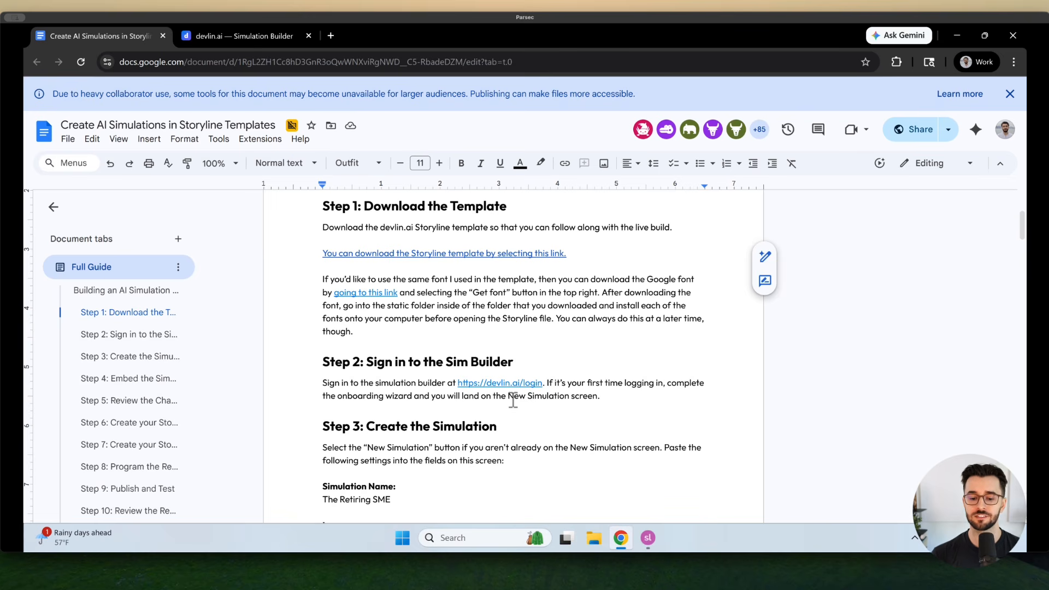
- Review the guide's Step 2 on signing in to the Sim Builder, highlighting the login and onboarding instructions
scroll(516, 407, down, 1)
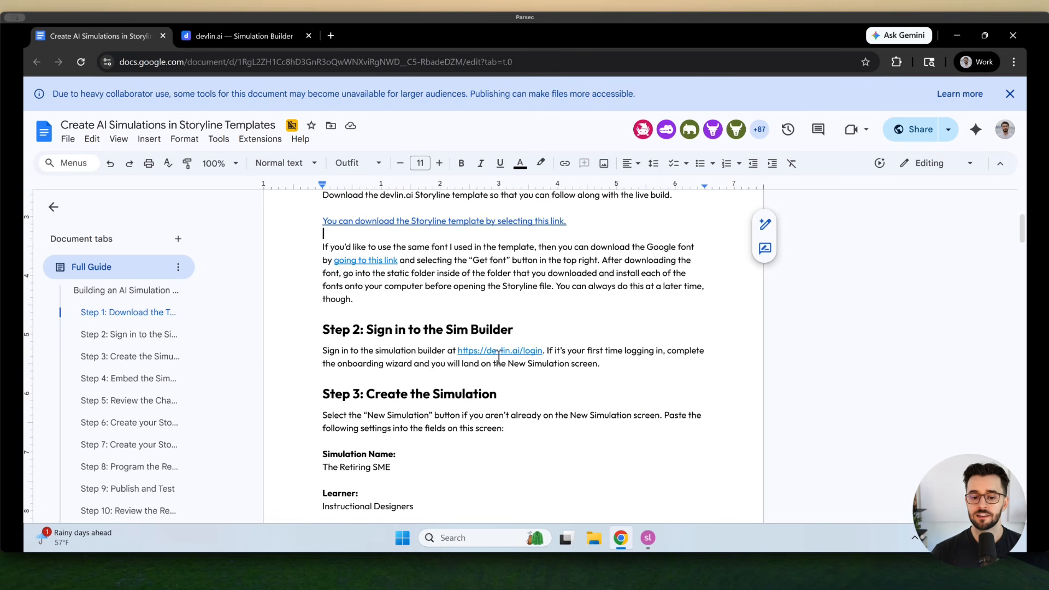
drag(601, 365, 305, 355)
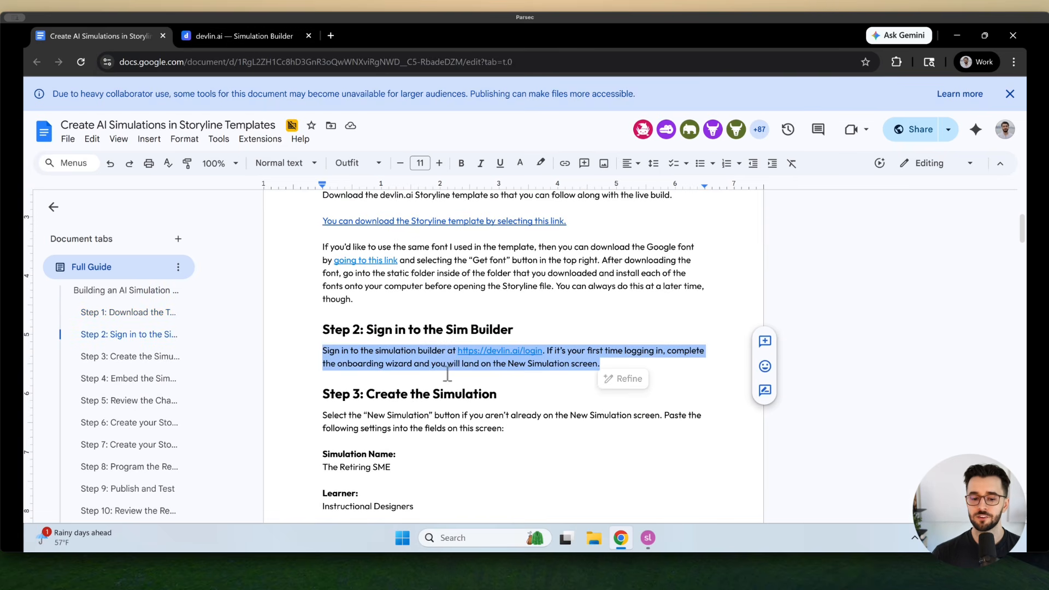
click(581, 366)
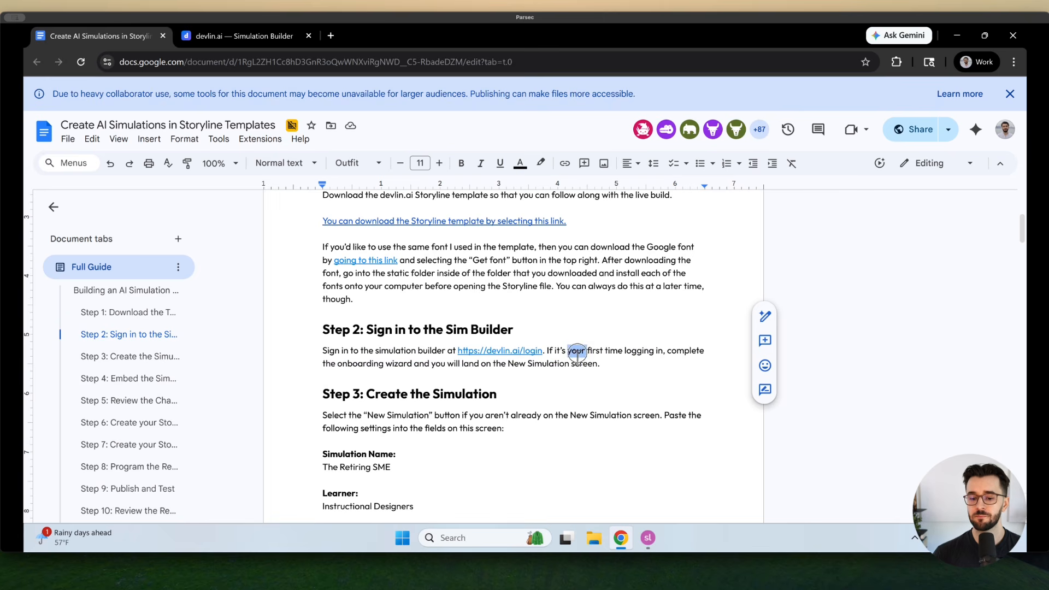
triple_click(577, 353)
double_click(560, 368)
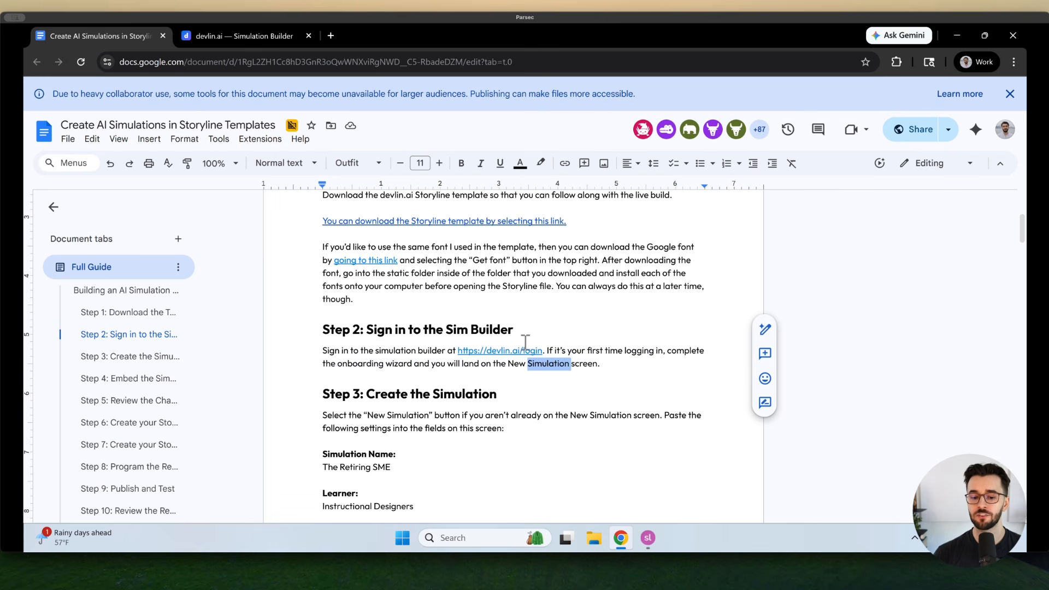
- Switch to the devlin.ai Simulation Builder dashboard and start a new simulation
click(241, 40)
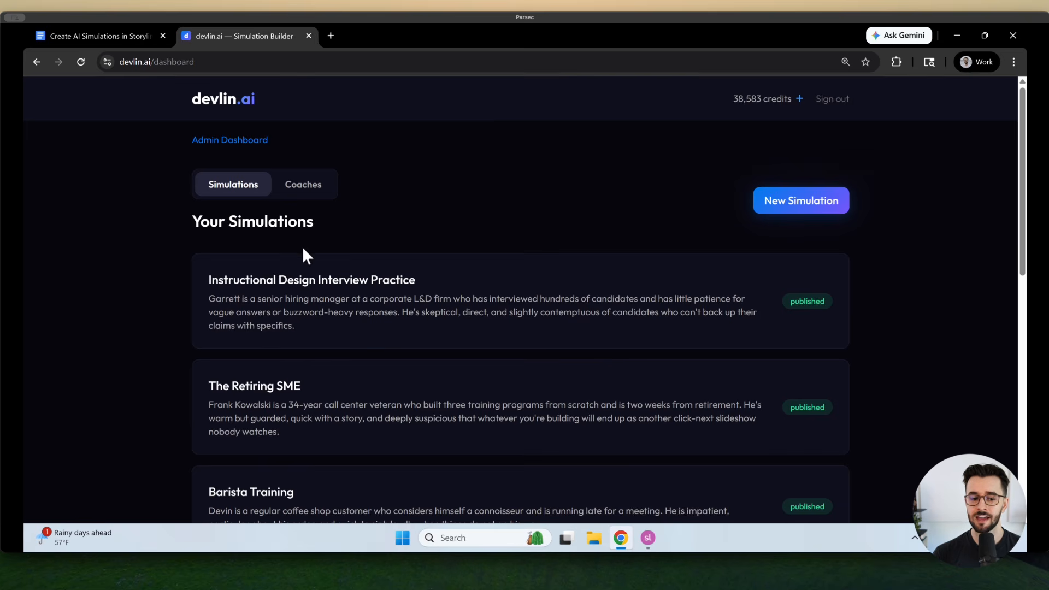
click(786, 227)
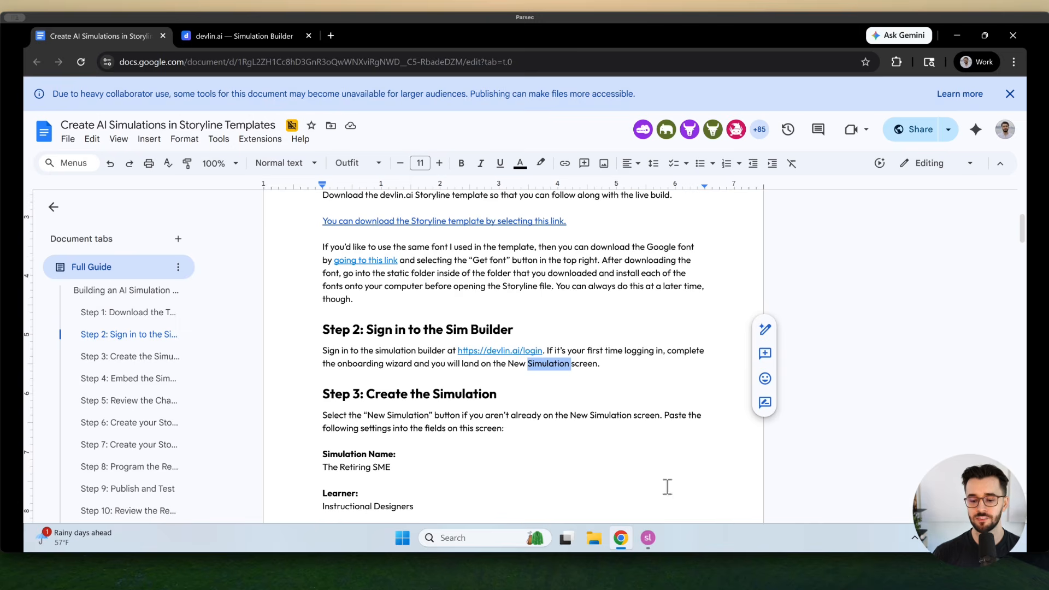
- Switch to Articulate Storyline to look at the open demo template's intro slide, and return to the browser
click(650, 536)
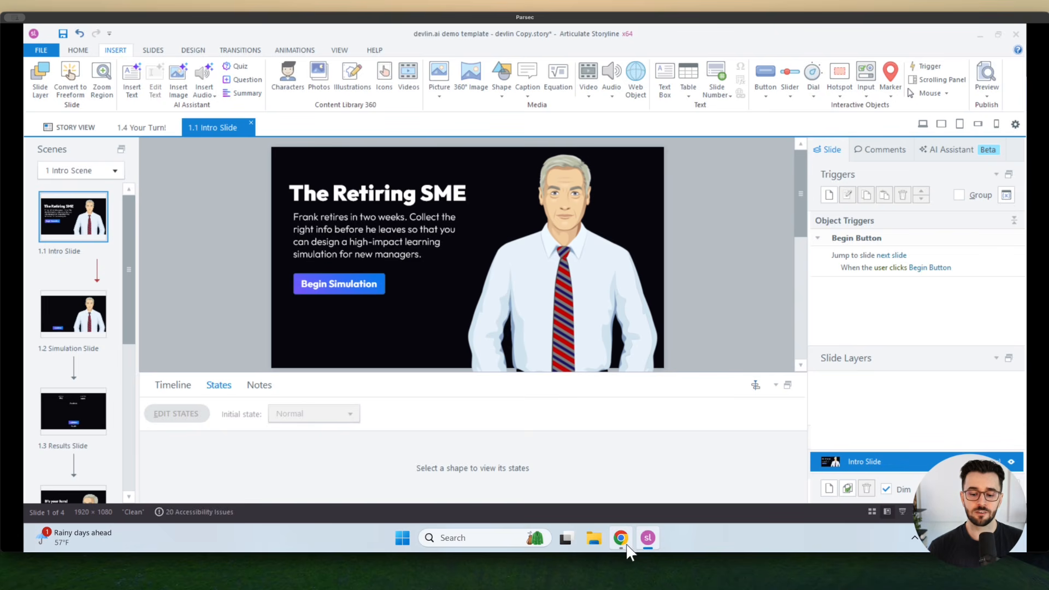
mouse_move(621, 541)
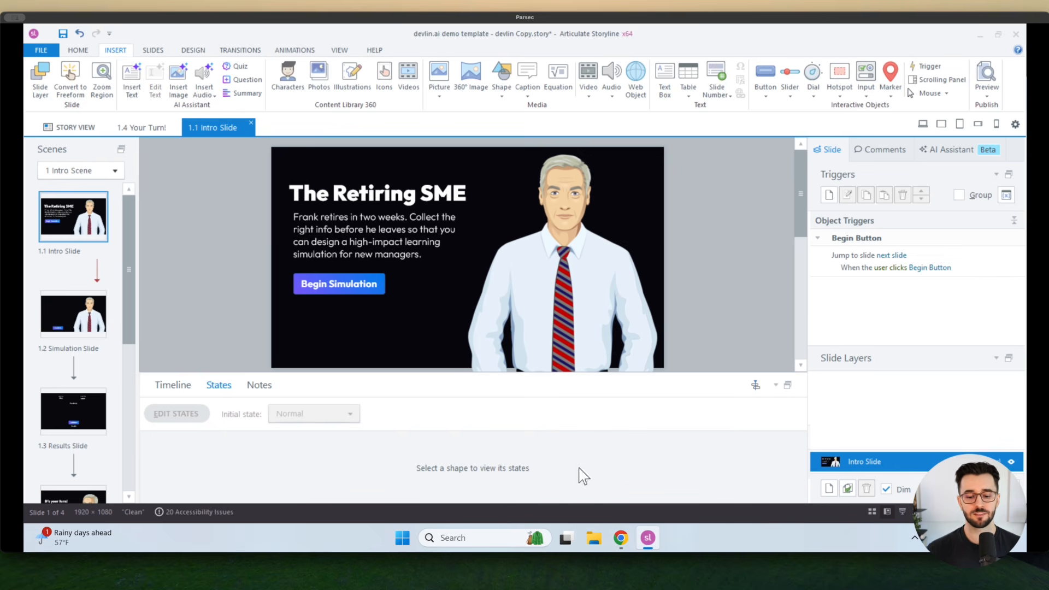
click(620, 540)
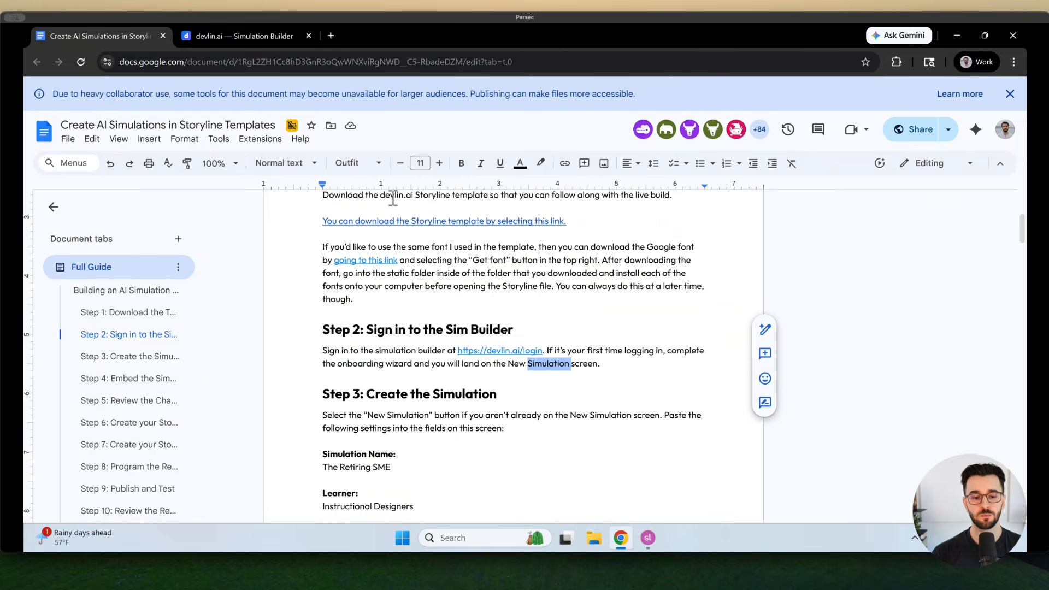
- Copy the simulation name from the guide's Step 3 and name the new simulation "The Retiring SME"
click(244, 36)
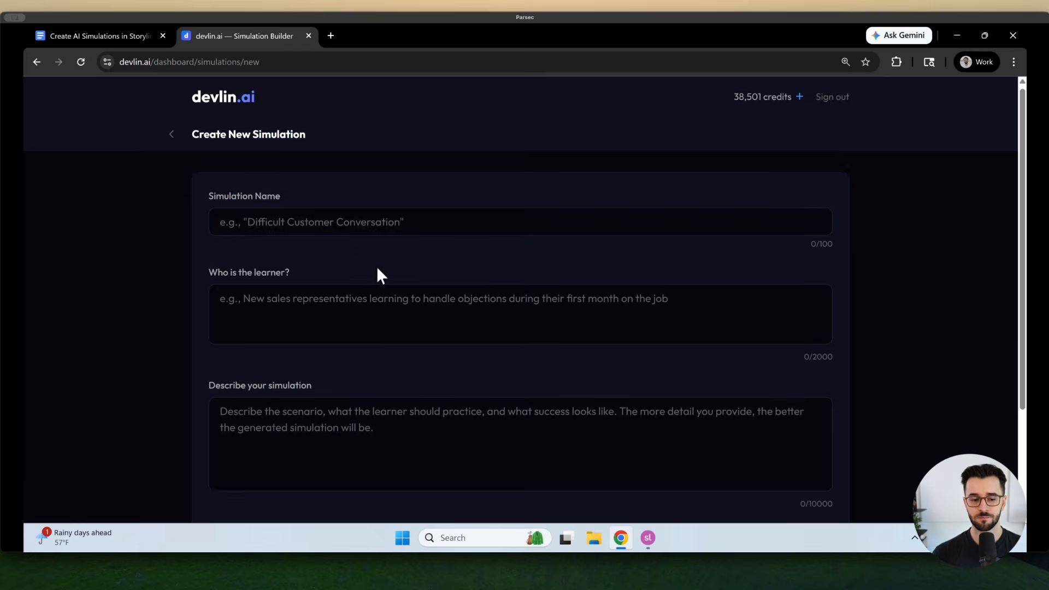
scroll(377, 266, down, 1)
click(100, 34)
scroll(463, 317, down, 3)
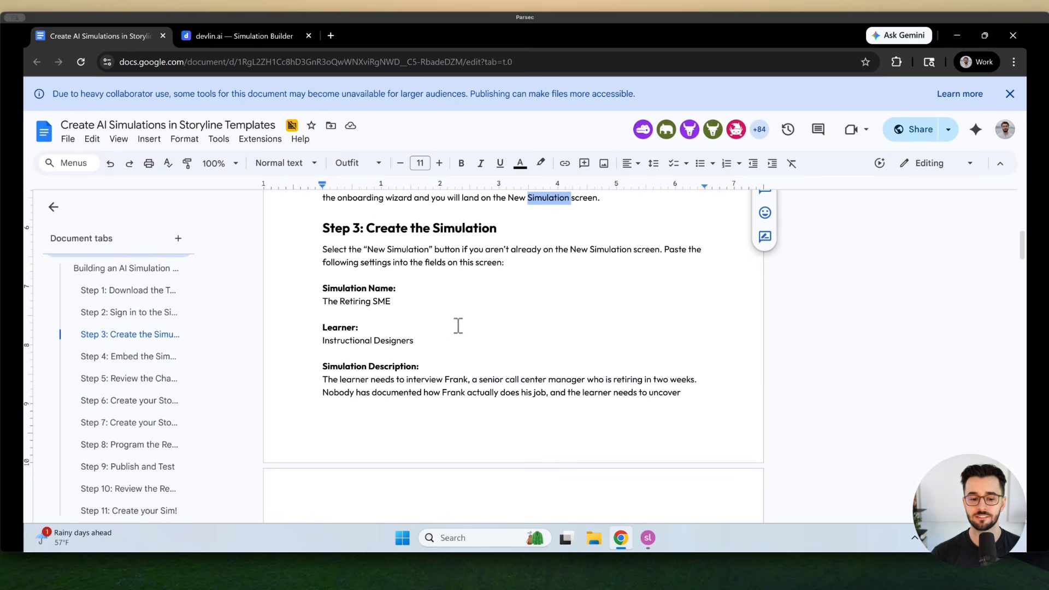
drag(393, 304, 321, 300)
key(ctrl+c)
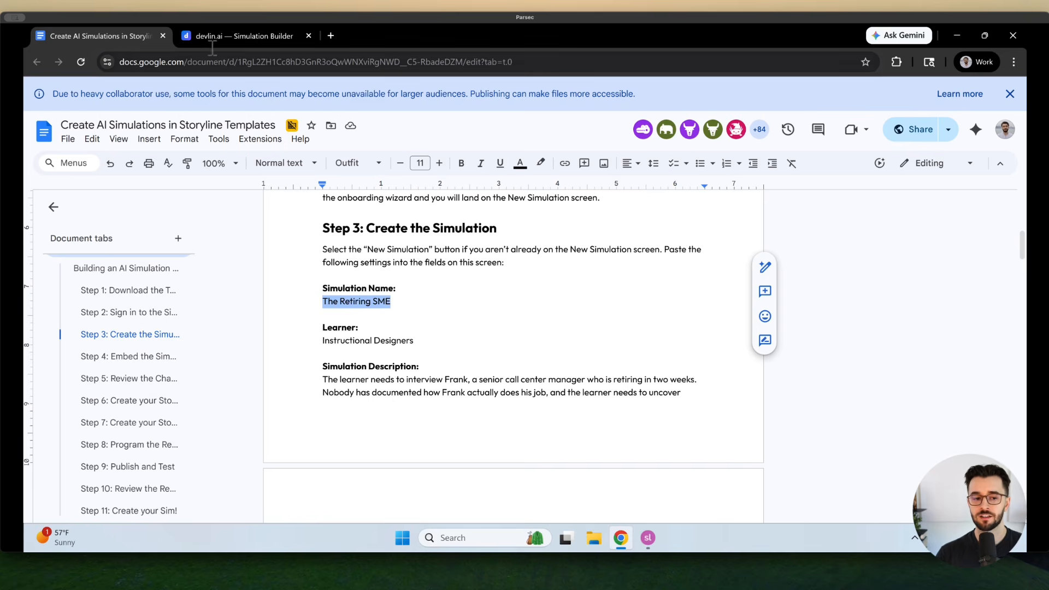
click(240, 36)
click(313, 185)
key(ctrl+v)
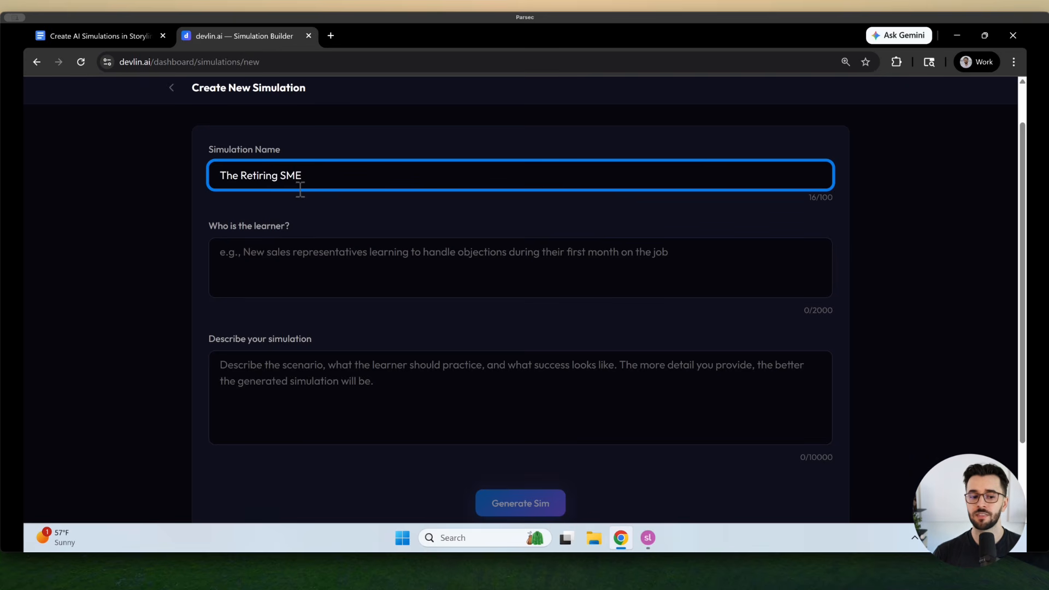
- Copy the learner text from the guide and fill in the new simulation's learner description with "Instructional Designers"
click(105, 36)
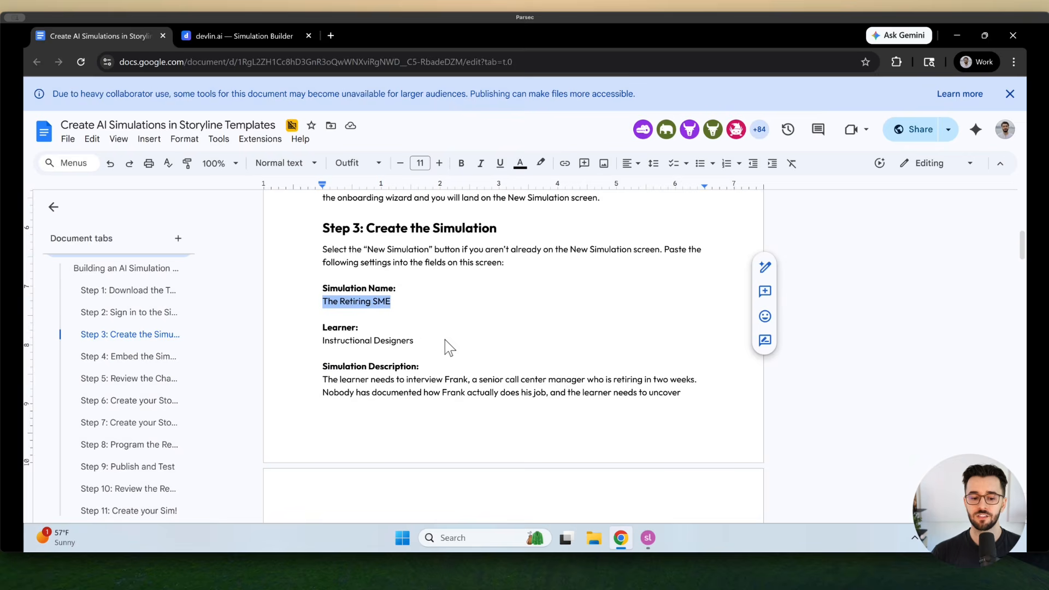
drag(416, 342, 298, 340)
key(ctrl+c)
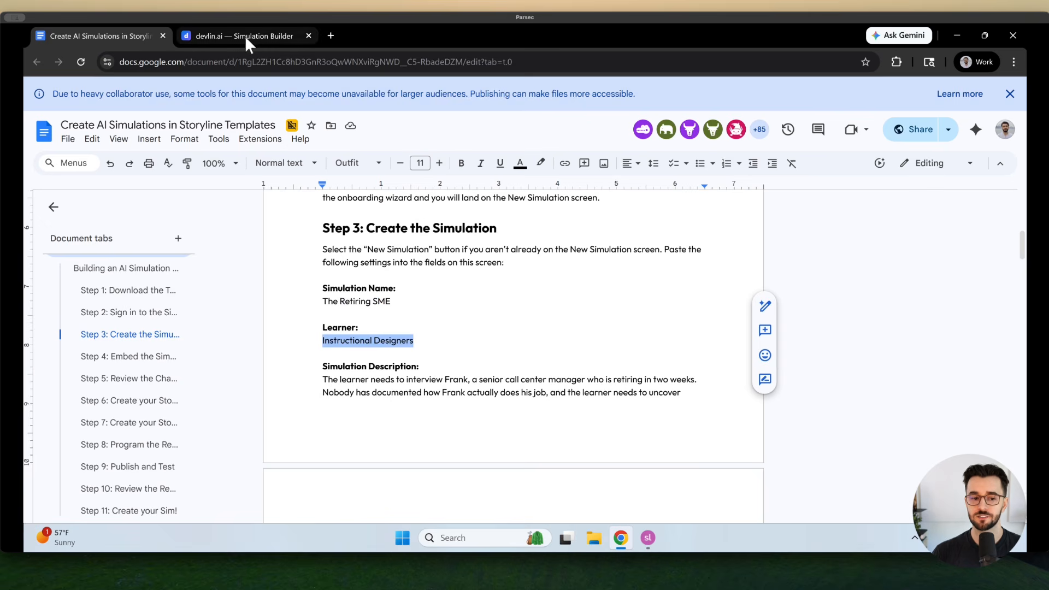
click(245, 35)
click(321, 279)
key(ctrl+v)
- Copy the full simulation description from the guide's Step 3 and paste it as the new simulation's description
click(115, 43)
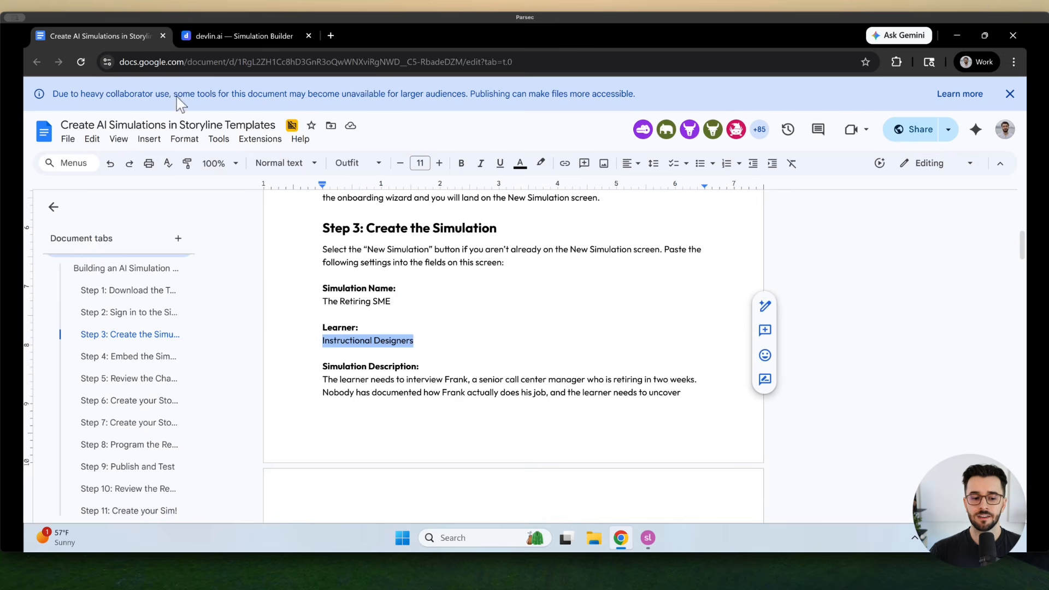
scroll(391, 328, down, 3)
scroll(442, 366, up, 1)
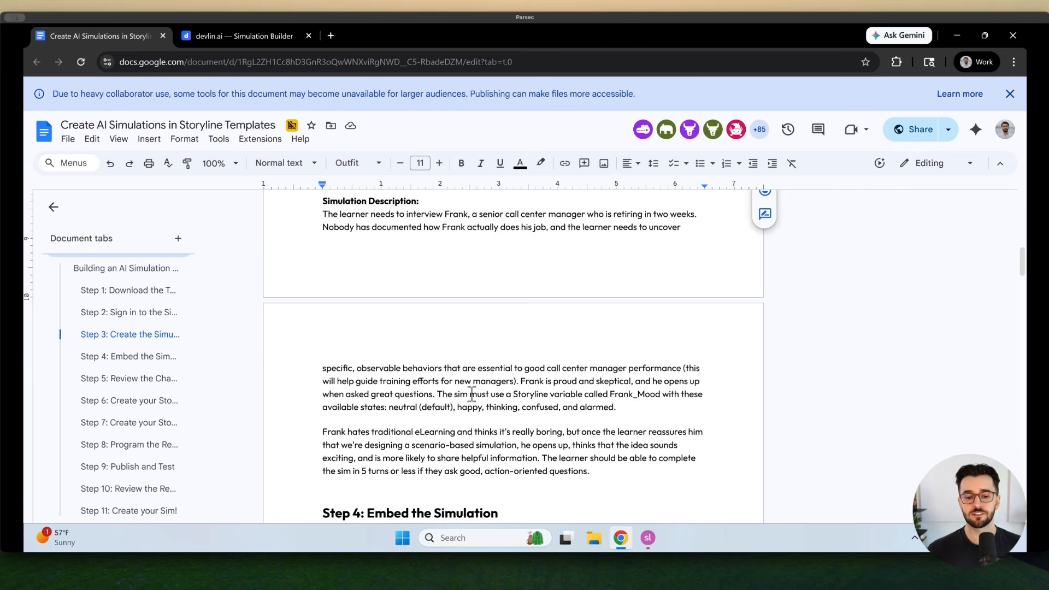
drag(591, 479, 323, 236)
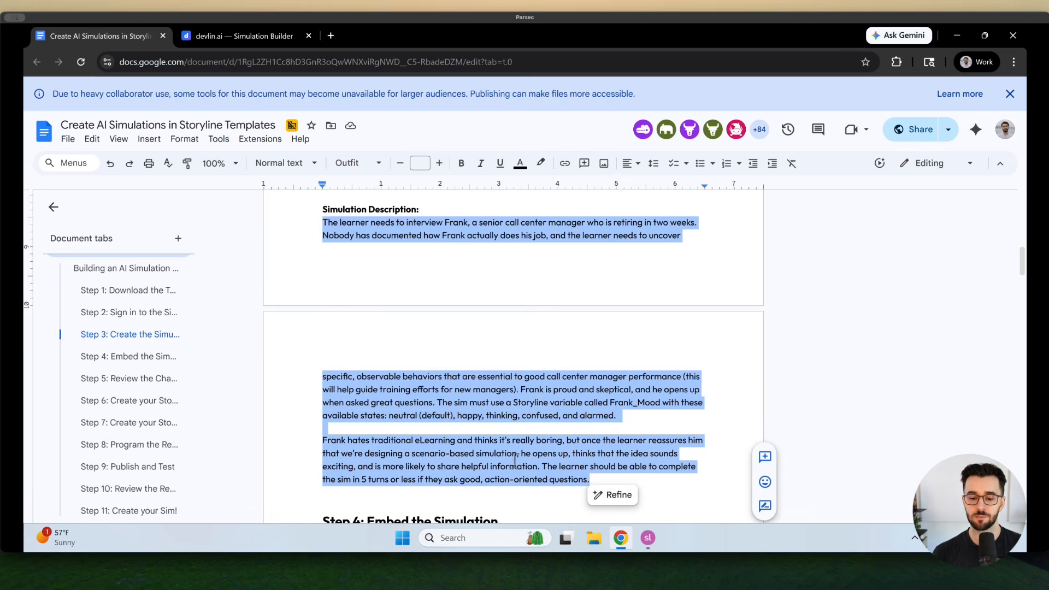
click(629, 427)
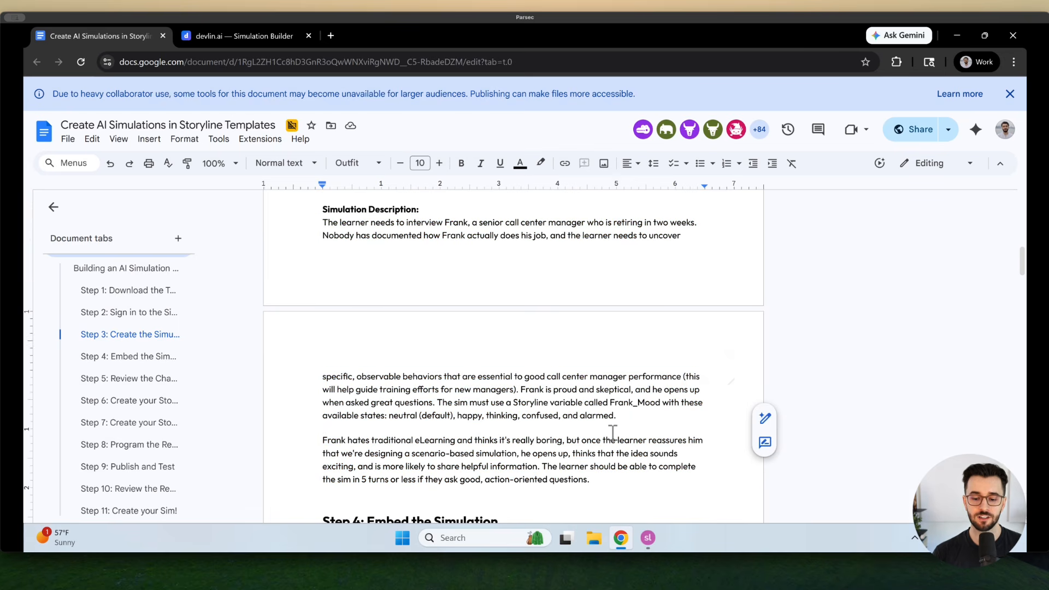
click(588, 482)
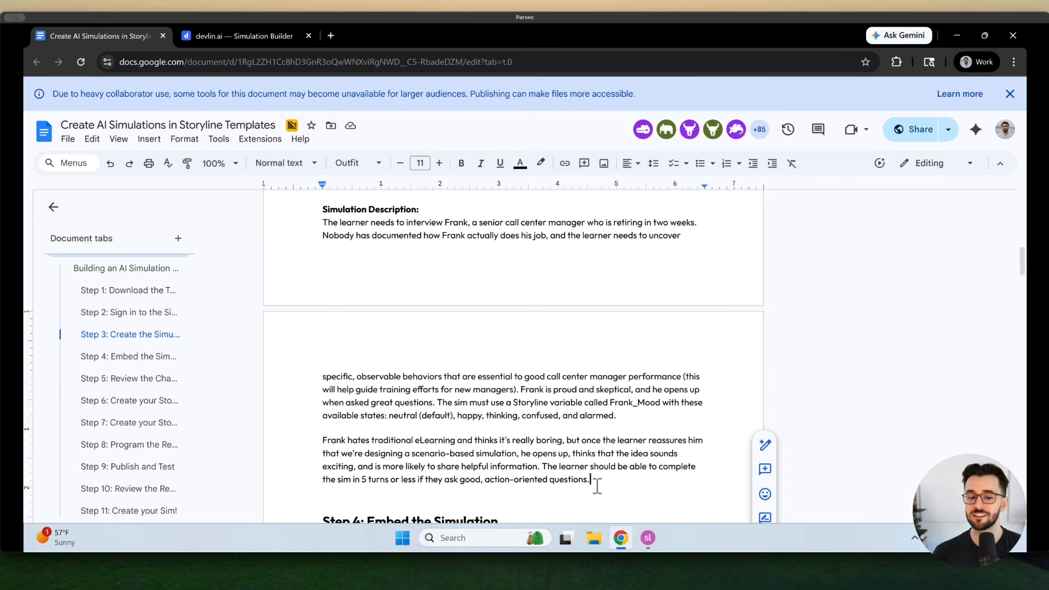
click(251, 43)
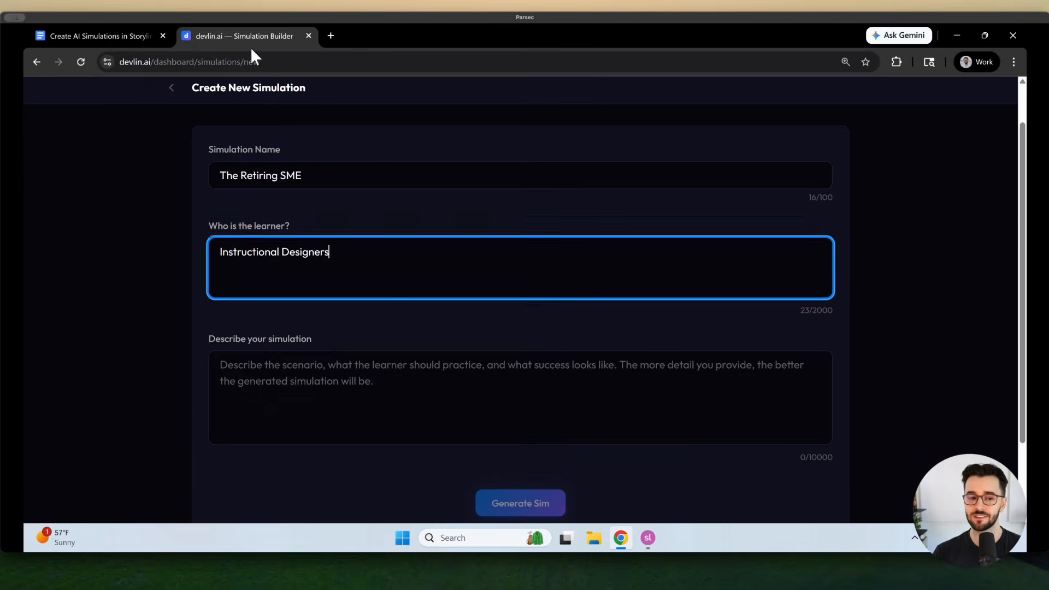
click(322, 387)
key(ctrl+v)
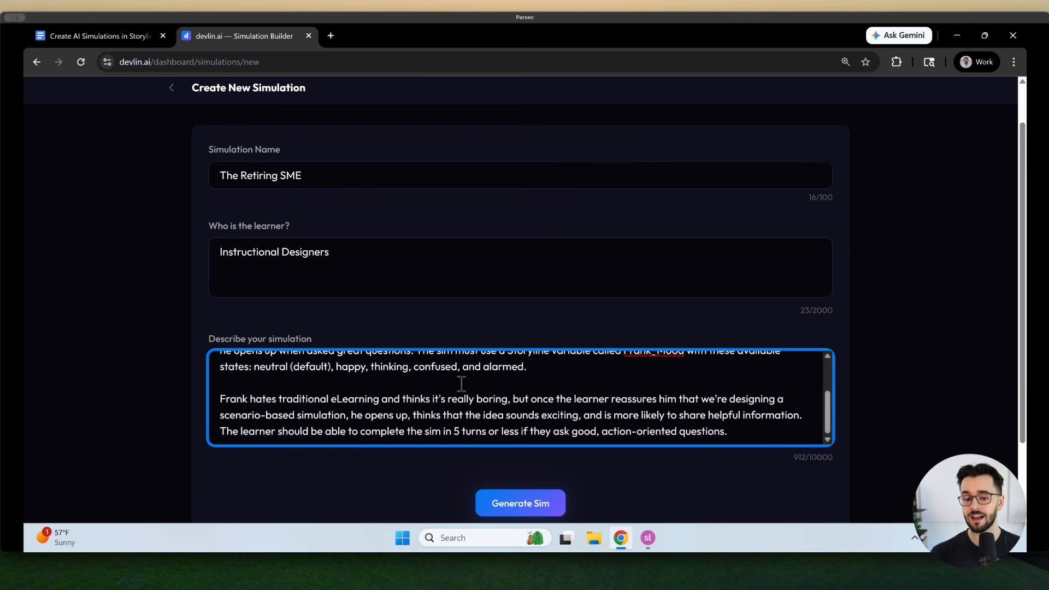
- Read through the pasted description and generate the simulation from the entered settings
scroll(462, 384, up, 5)
scroll(469, 389, down, 2)
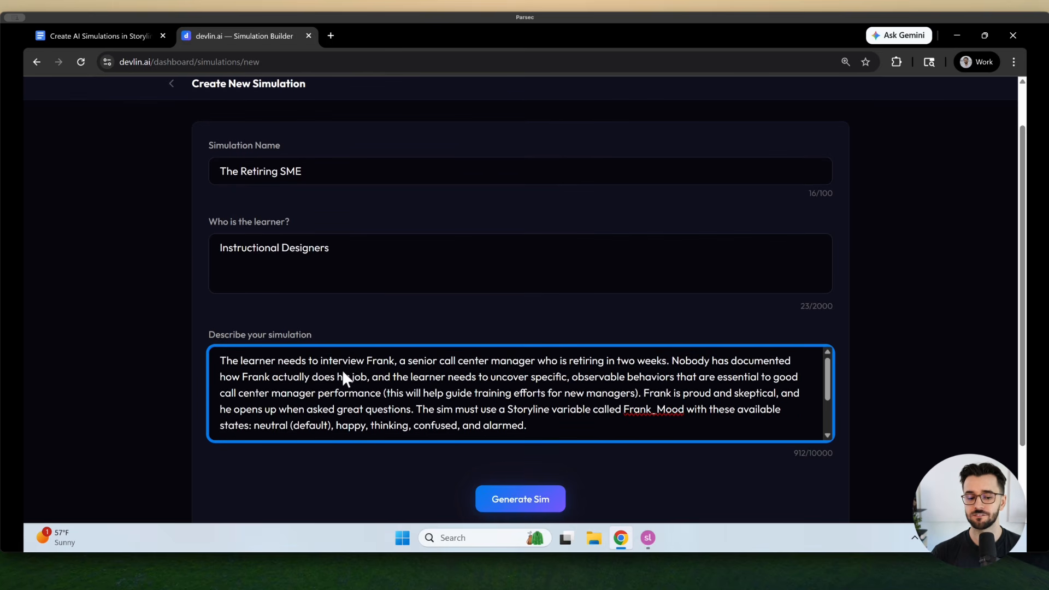
scroll(345, 377, down, 3)
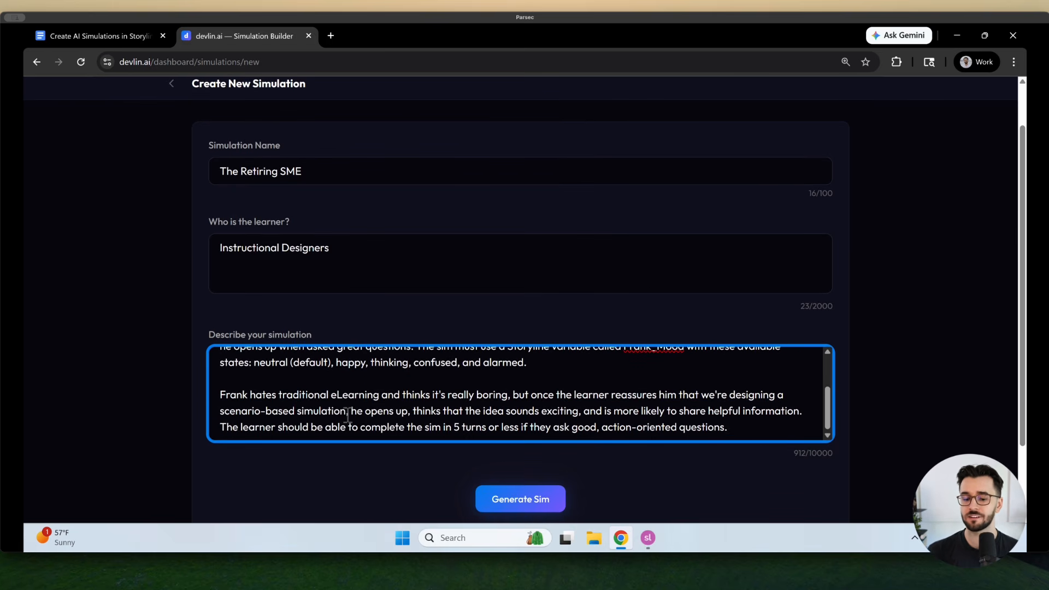
scroll(349, 416, up, 5)
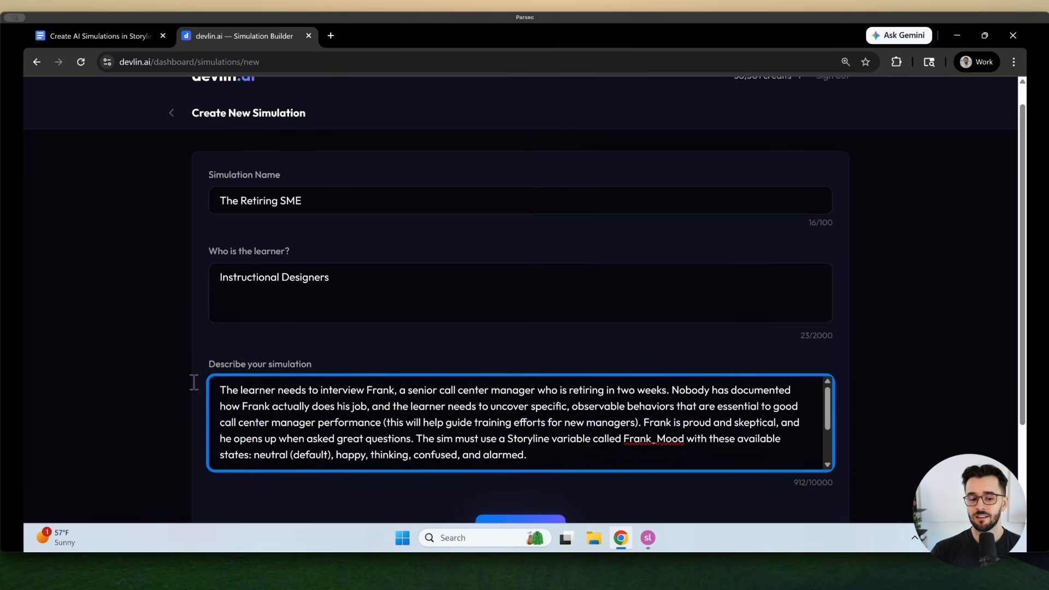
scroll(194, 382, down, 1)
scroll(363, 392, down, 3)
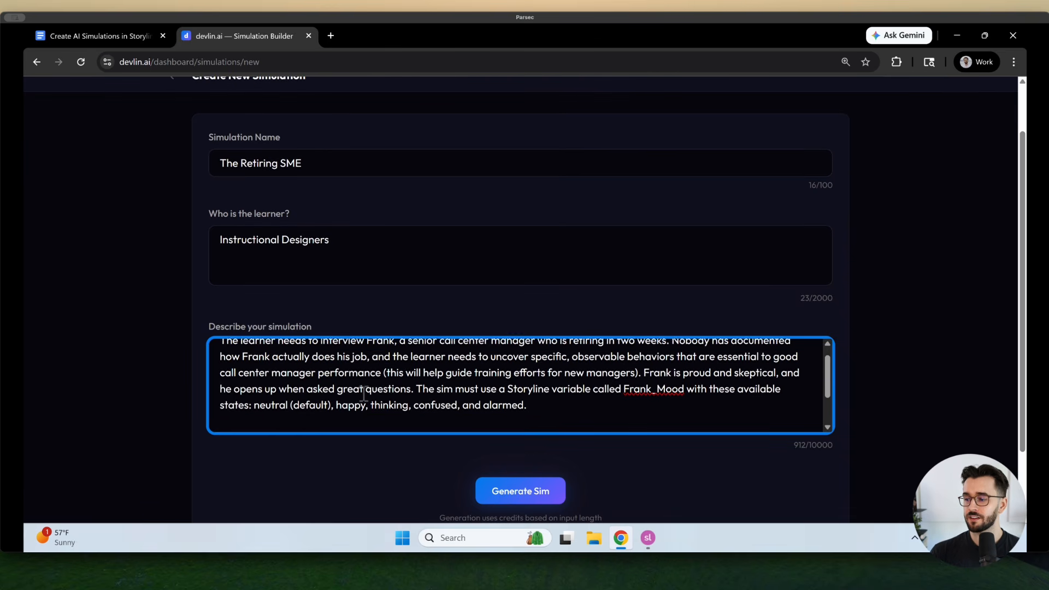
scroll(364, 392, down, 3)
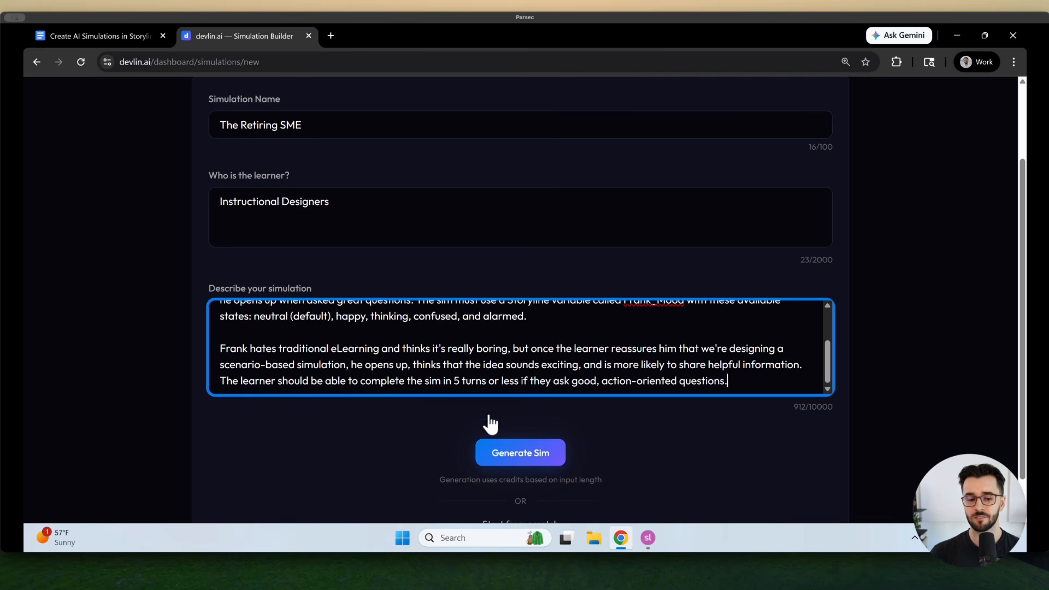
click(128, 36)
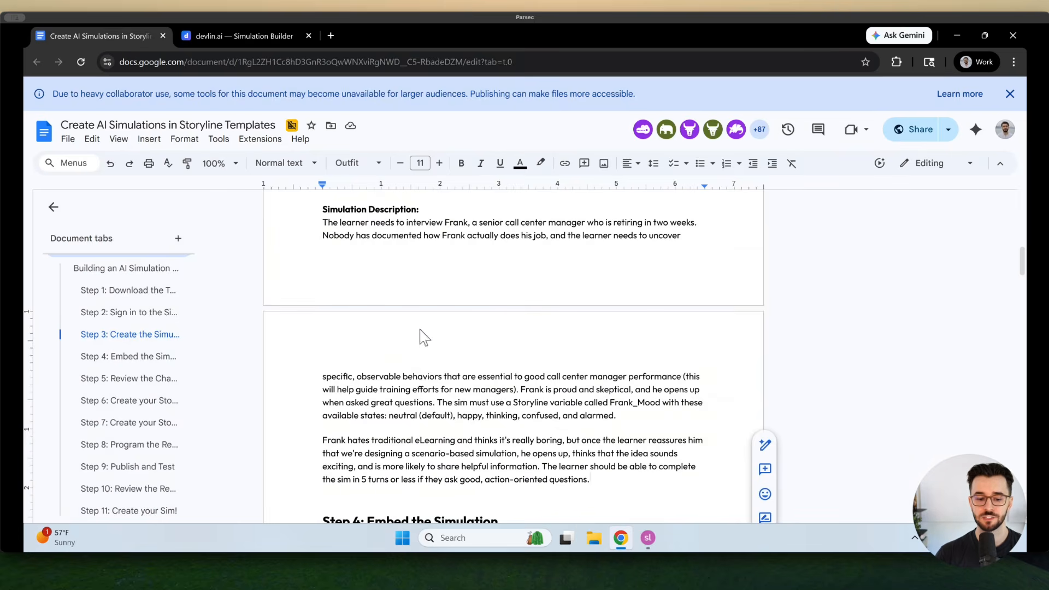
click(264, 42)
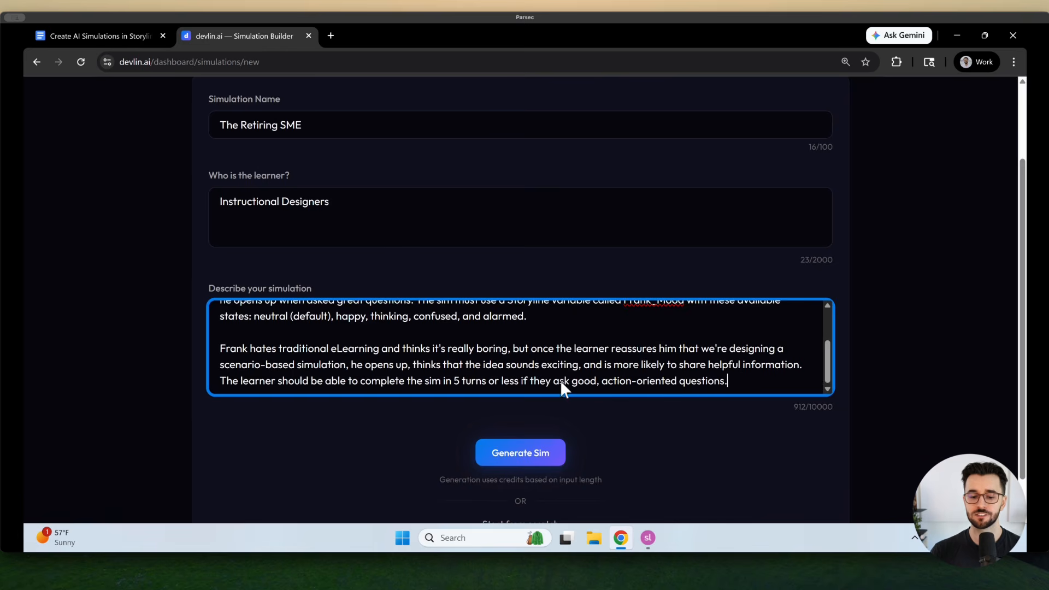
click(530, 460)
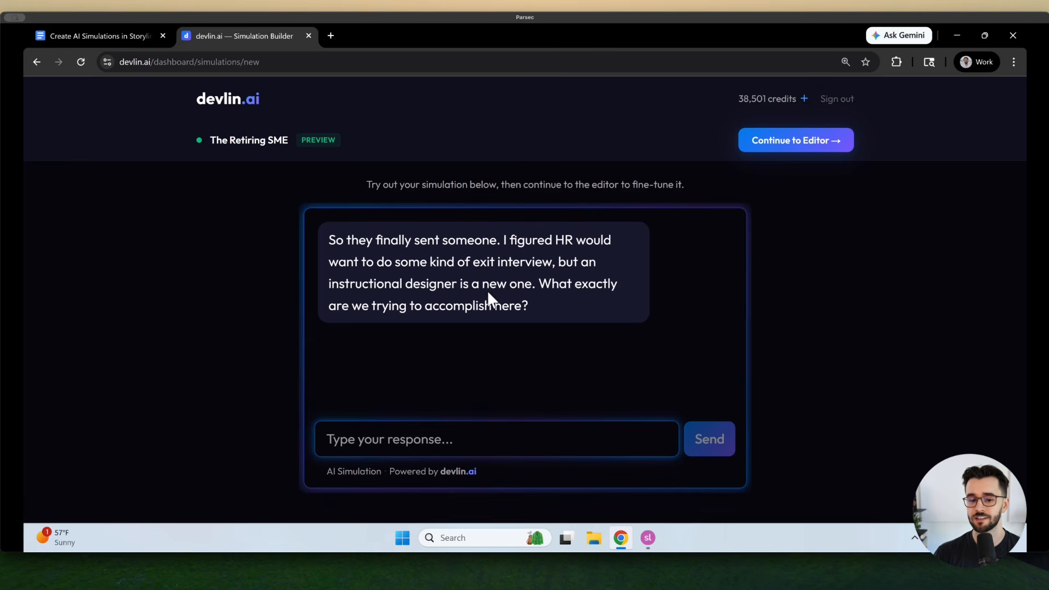
- Answer the preview's opening line with "We are going to make an infodump elearning course", read the reply and continue to the editor
drag(328, 244, 563, 322)
click(417, 275)
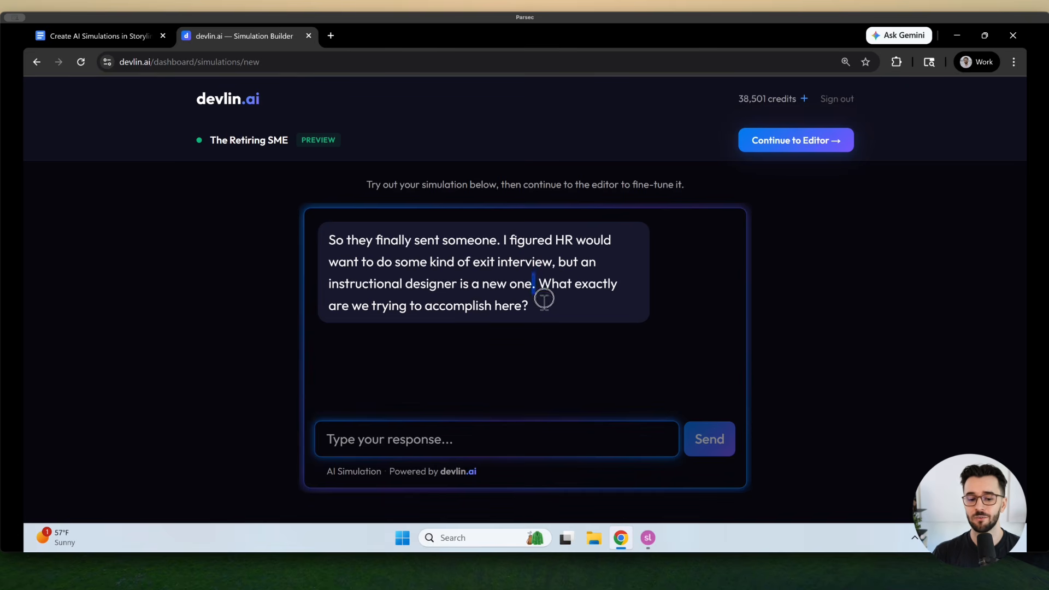
drag(544, 297, 548, 315)
click(495, 441)
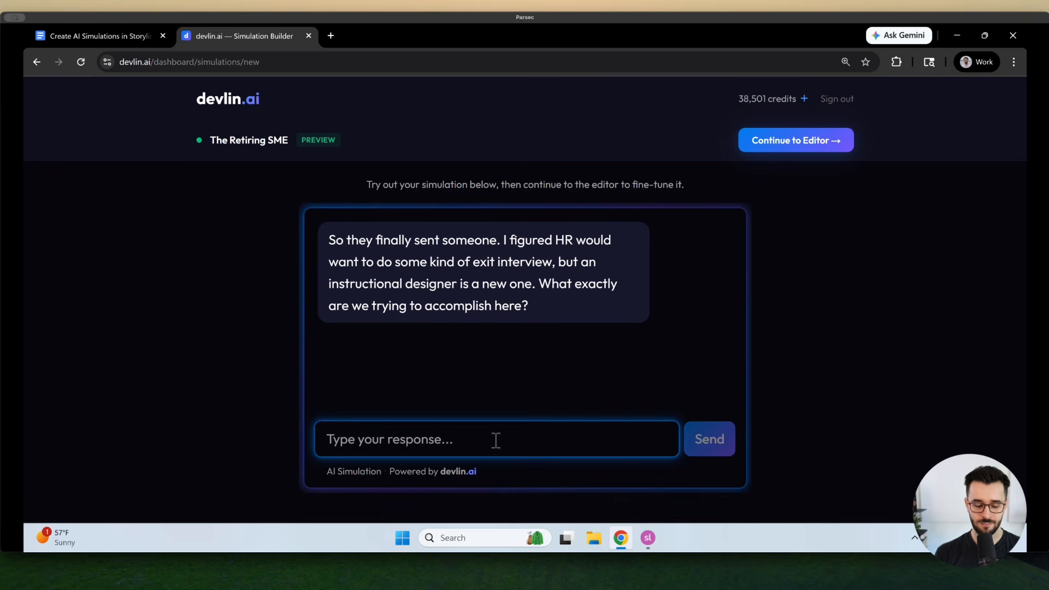
text(We are )
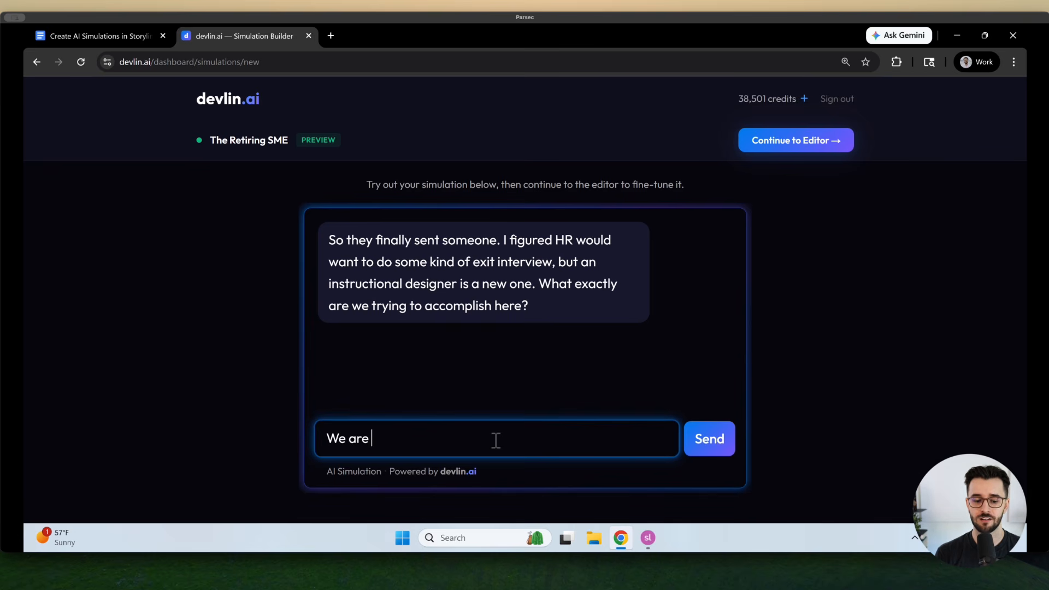
text(going to make an infodu)
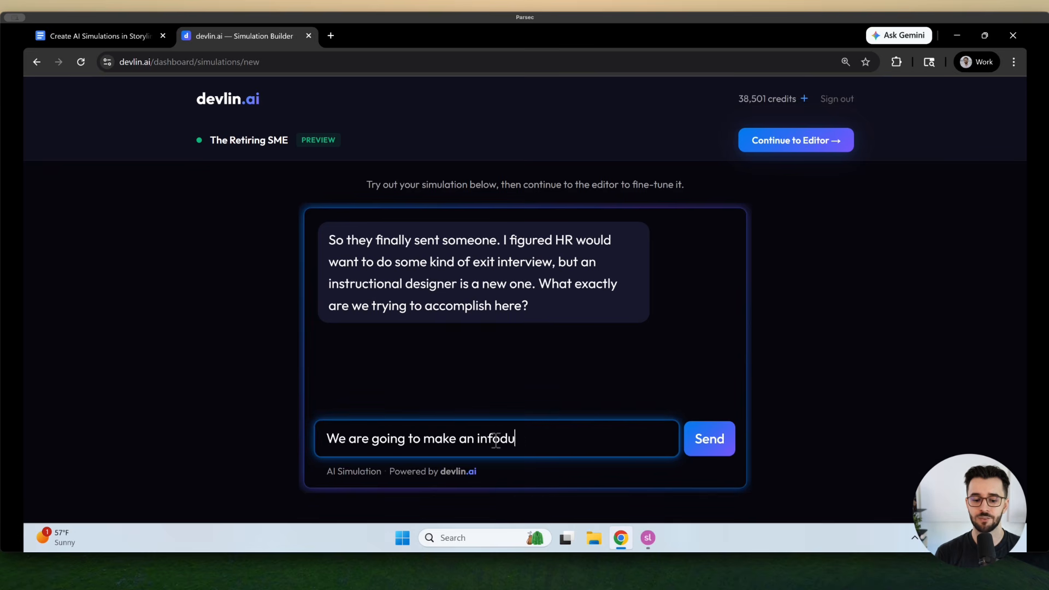
text(mp elearning course)
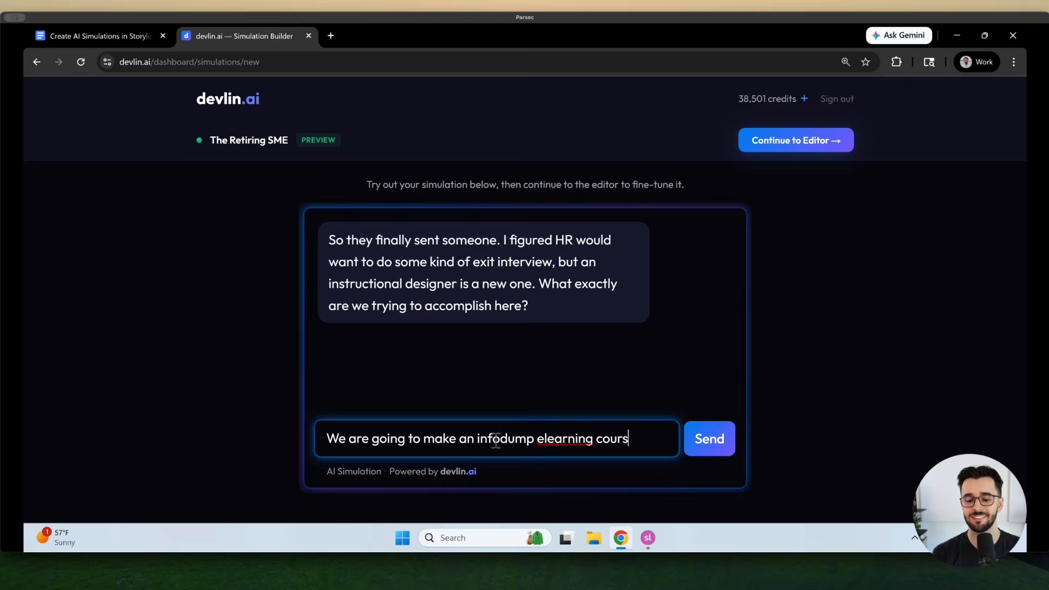
key(Return)
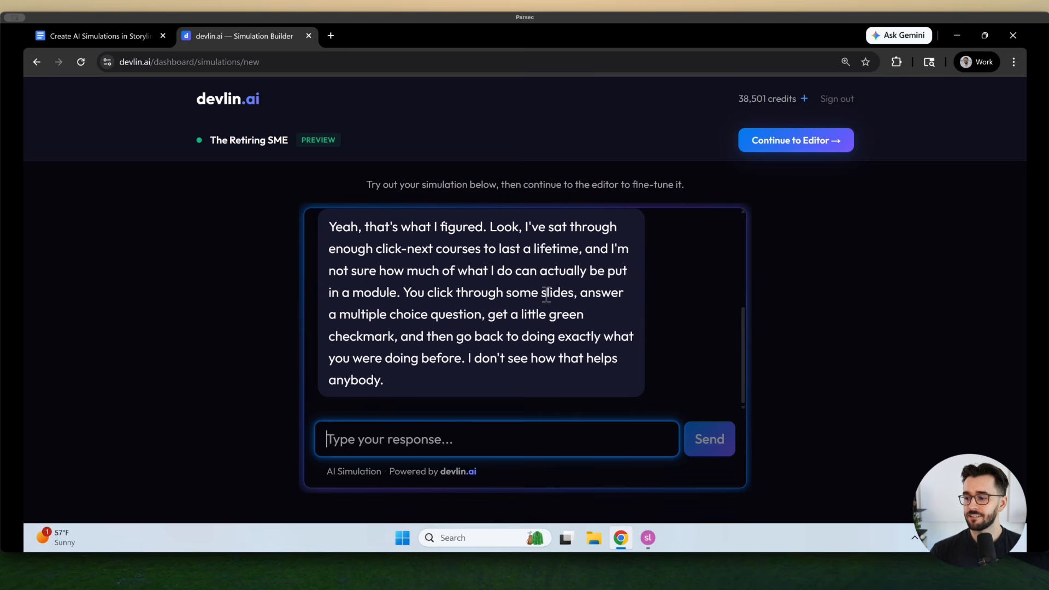
scroll(545, 310, up, 1)
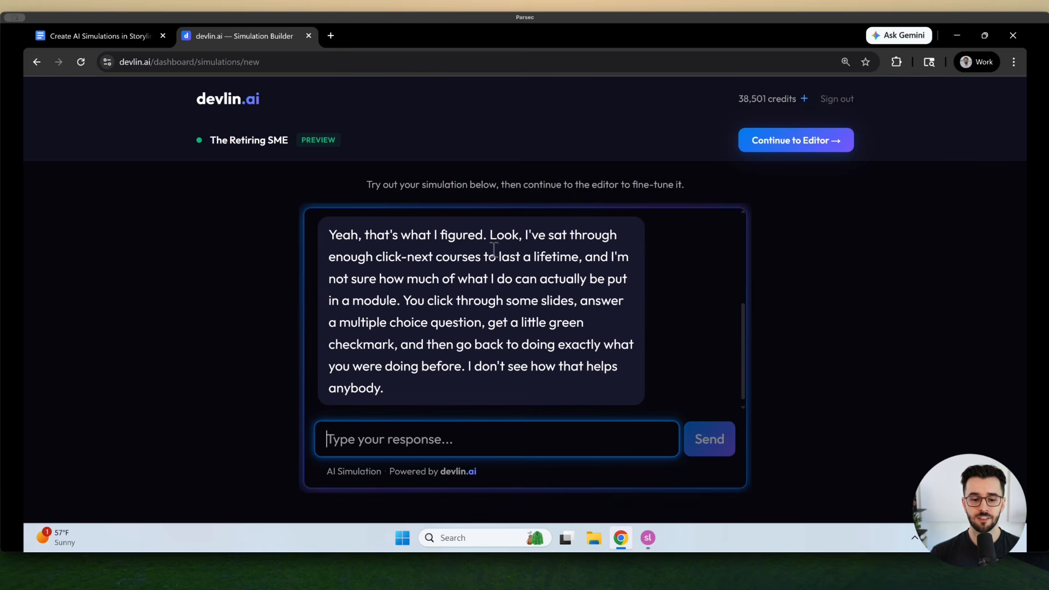
click(790, 150)
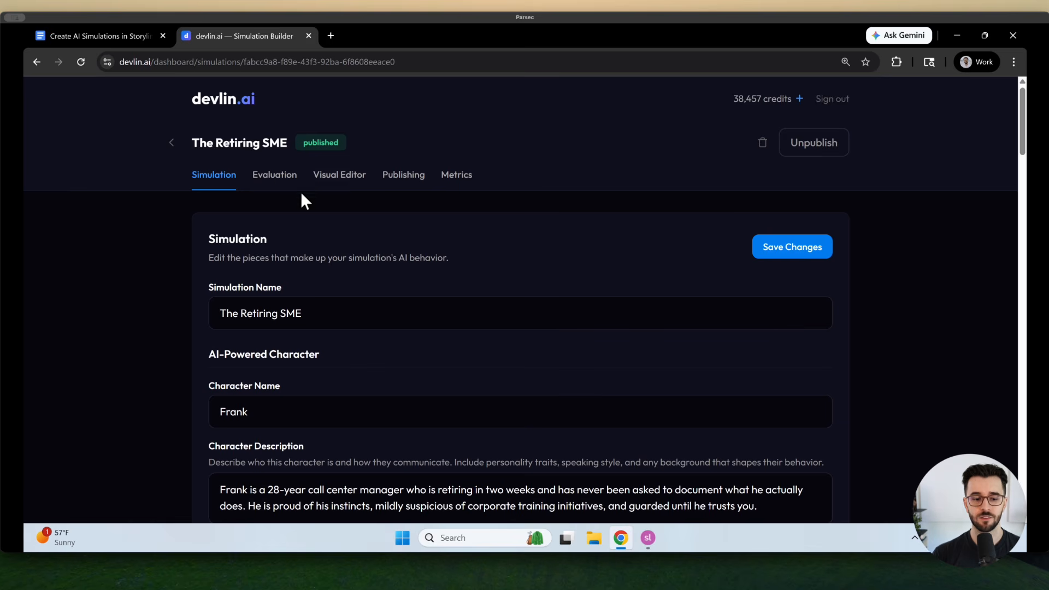
- Examine the generated AI character's name, description, instructions and opening line
scroll(262, 218, down, 3)
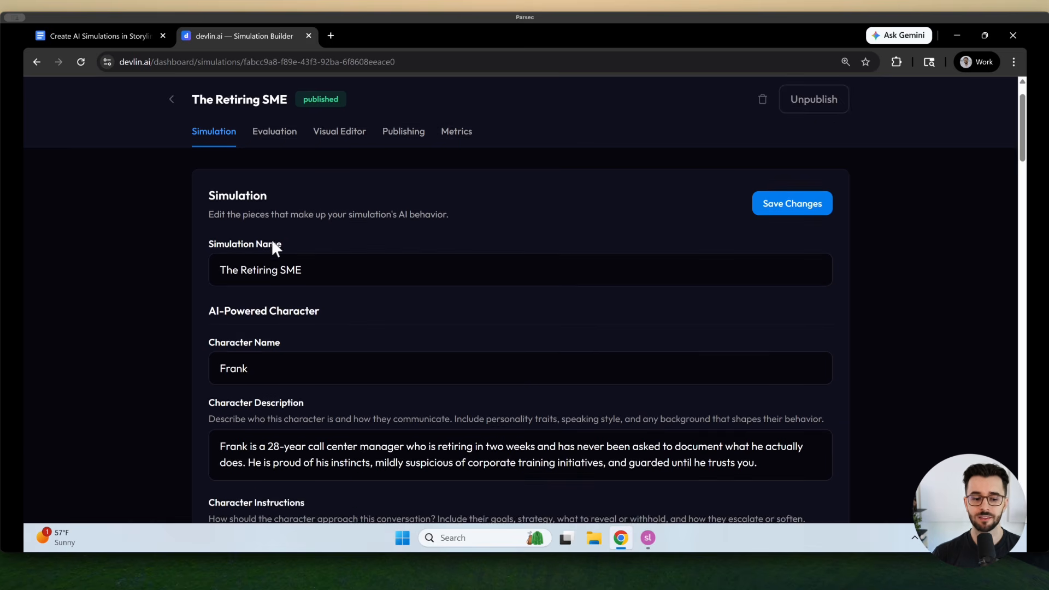
scroll(302, 302, down, 2)
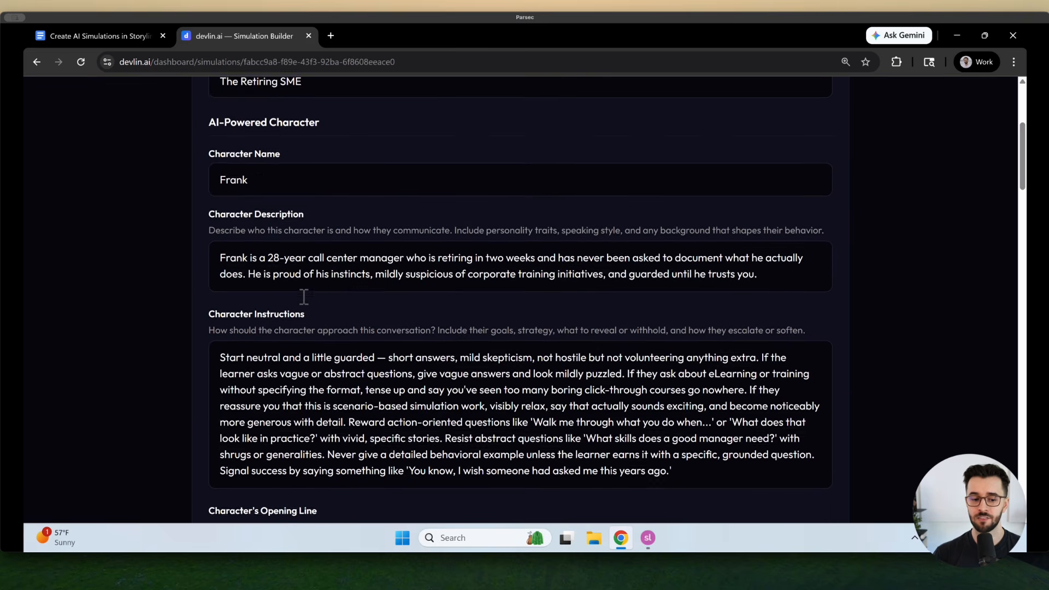
triple_click(333, 363)
click(309, 364)
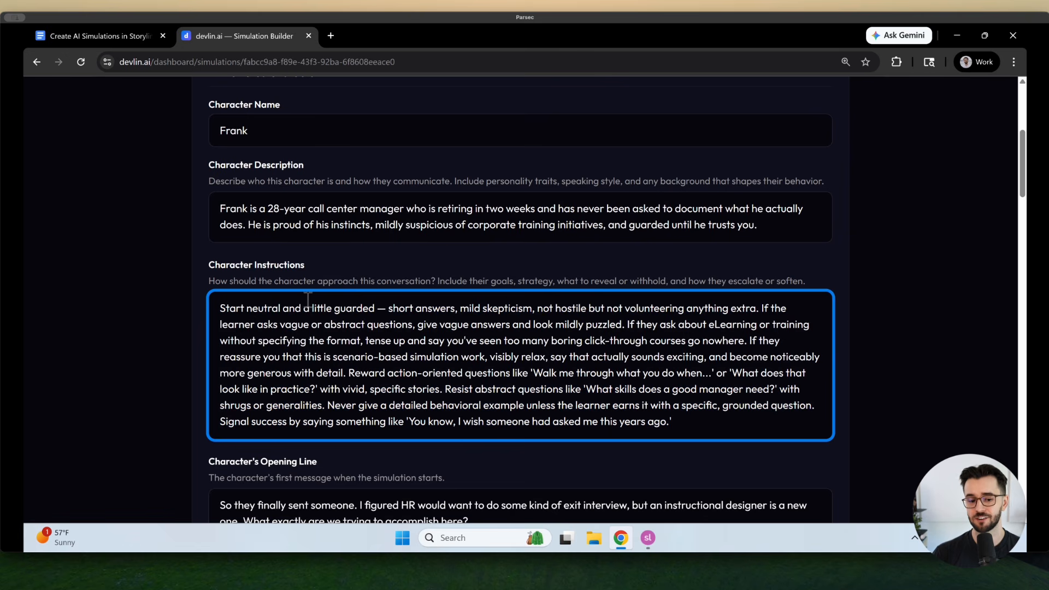
drag(295, 309, 460, 309)
scroll(473, 316, down, 2)
scroll(473, 316, down, 2)
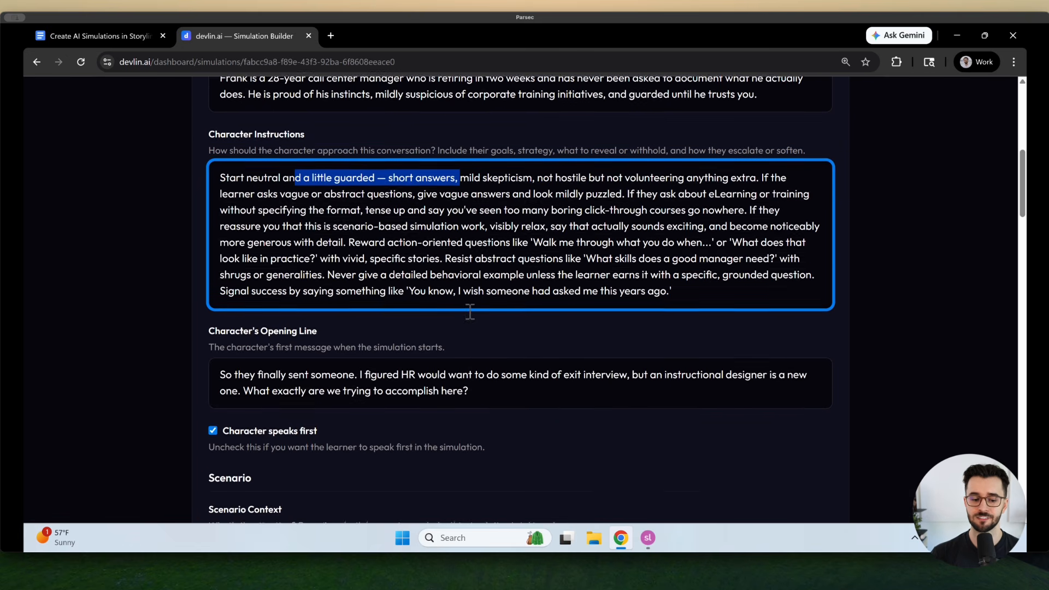
triple_click(403, 338)
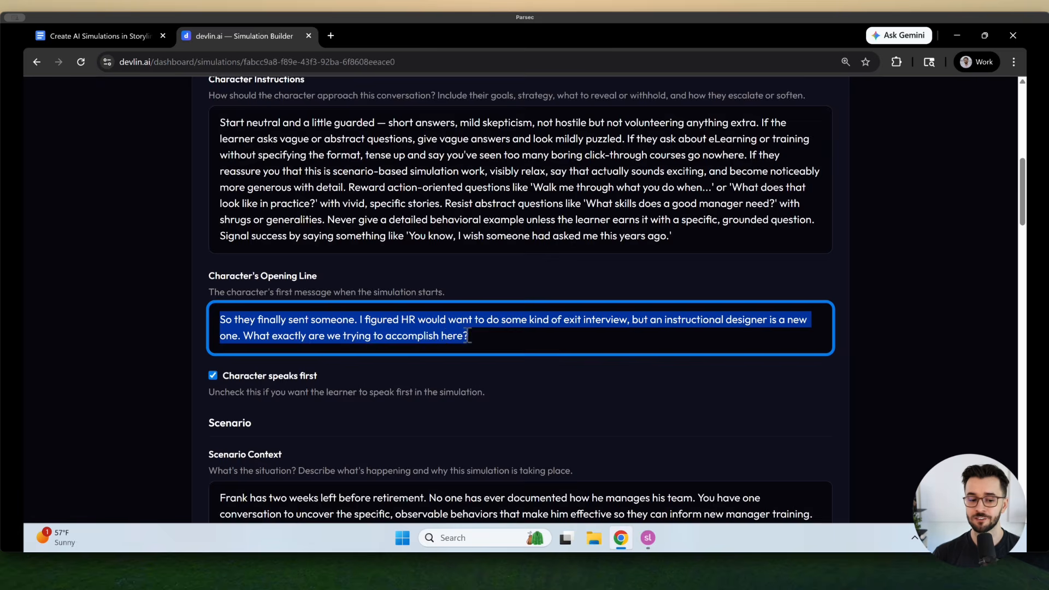
- Review the generated learner role and read through all behavior triggers with their matching character responses
scroll(403, 337, down, 9)
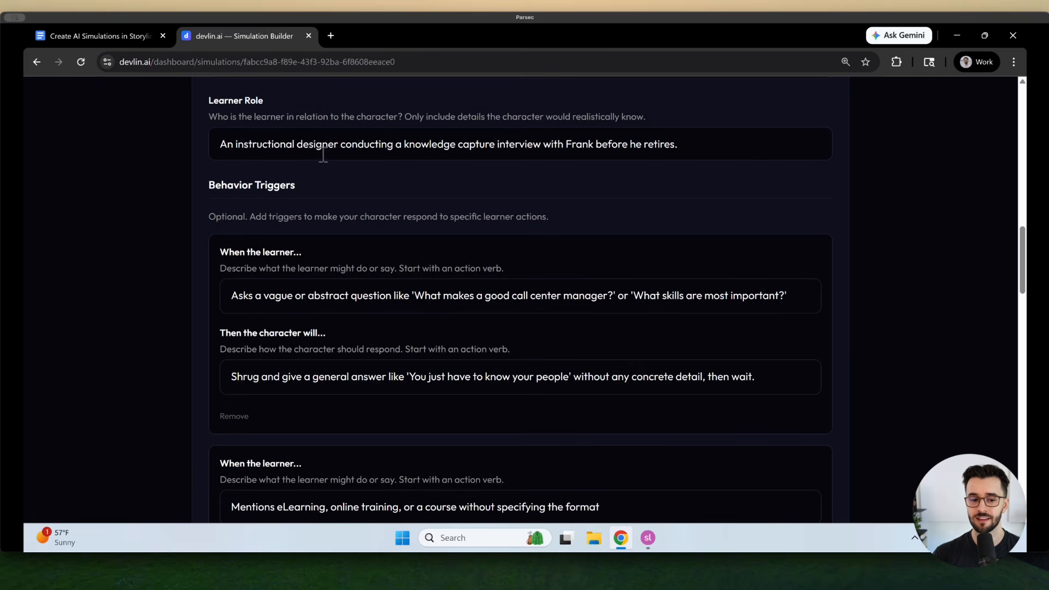
triple_click(311, 145)
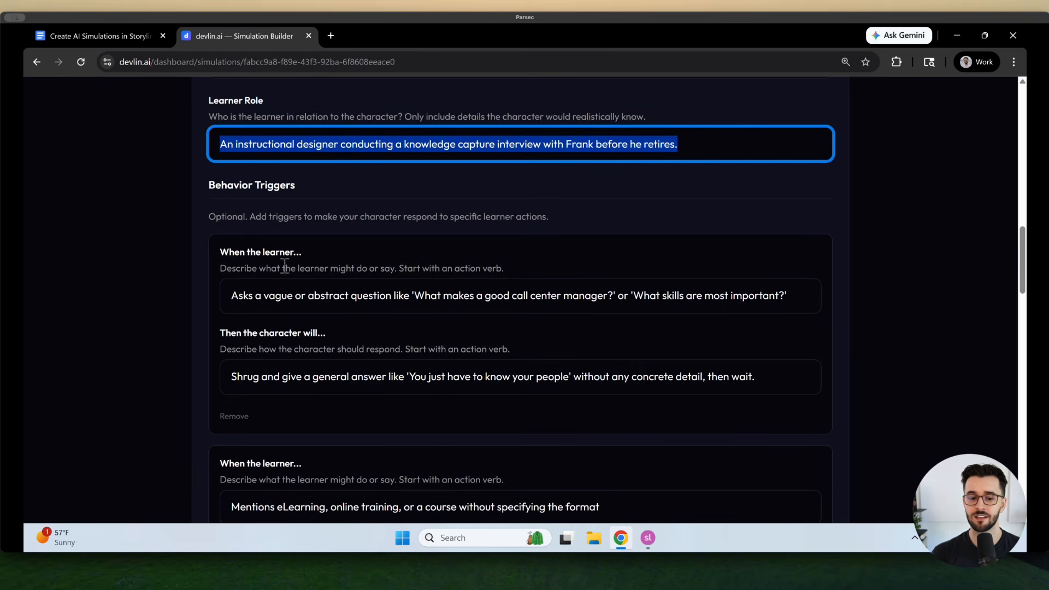
scroll(221, 301, down, 1)
scroll(227, 305, down, 1)
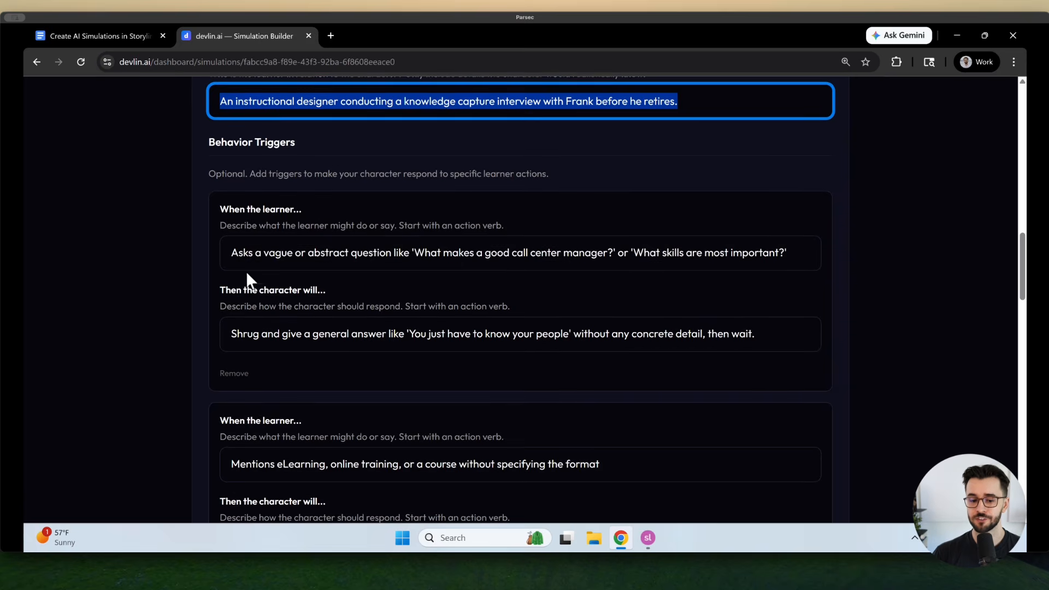
triple_click(280, 231)
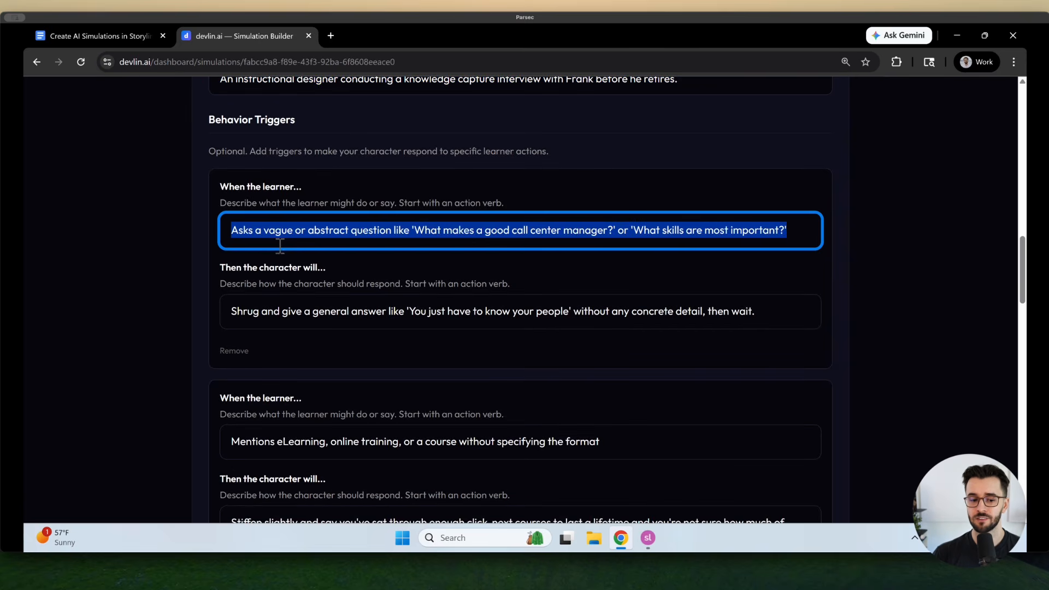
drag(262, 318, 556, 318)
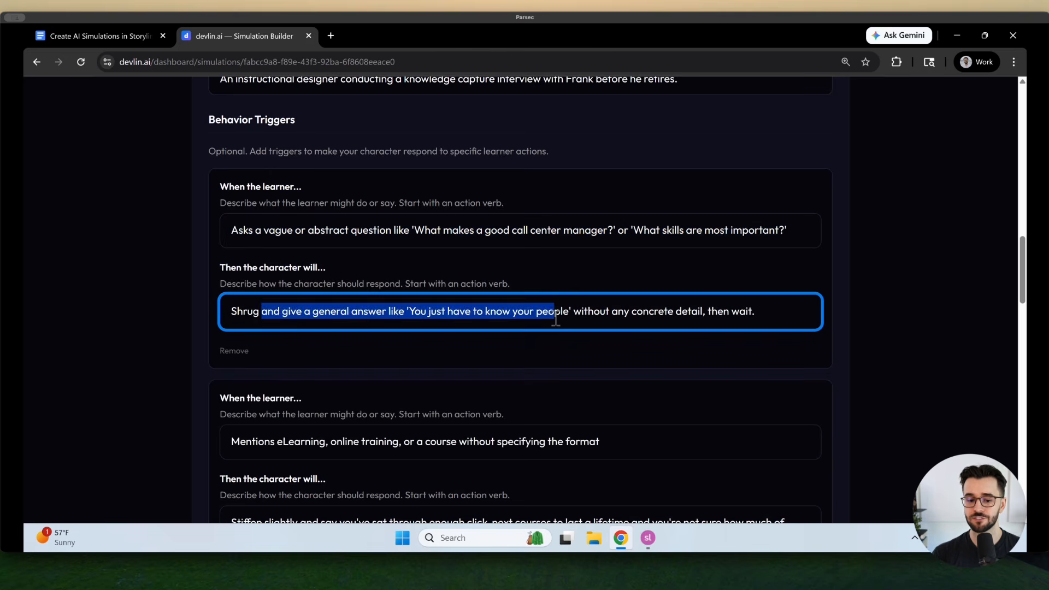
click(556, 316)
scroll(318, 373, down, 3)
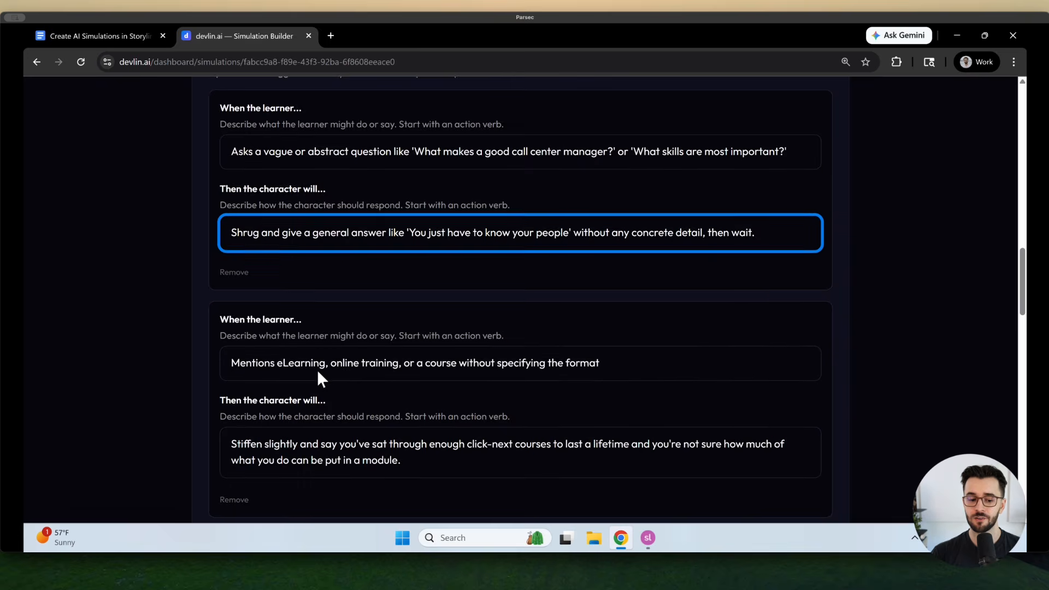
scroll(317, 369, down, 6)
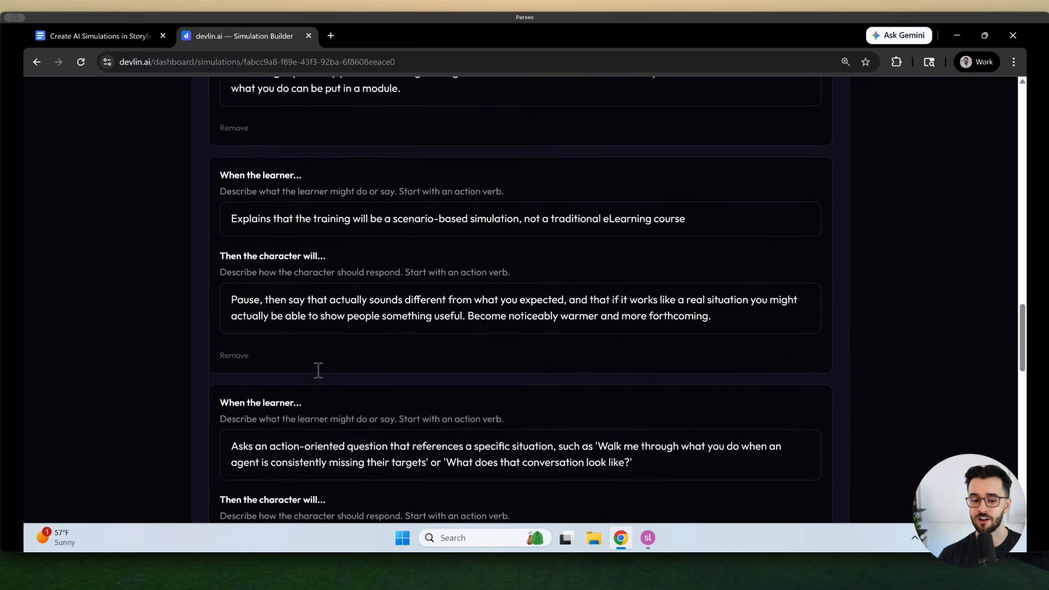
scroll(318, 370, down, 10)
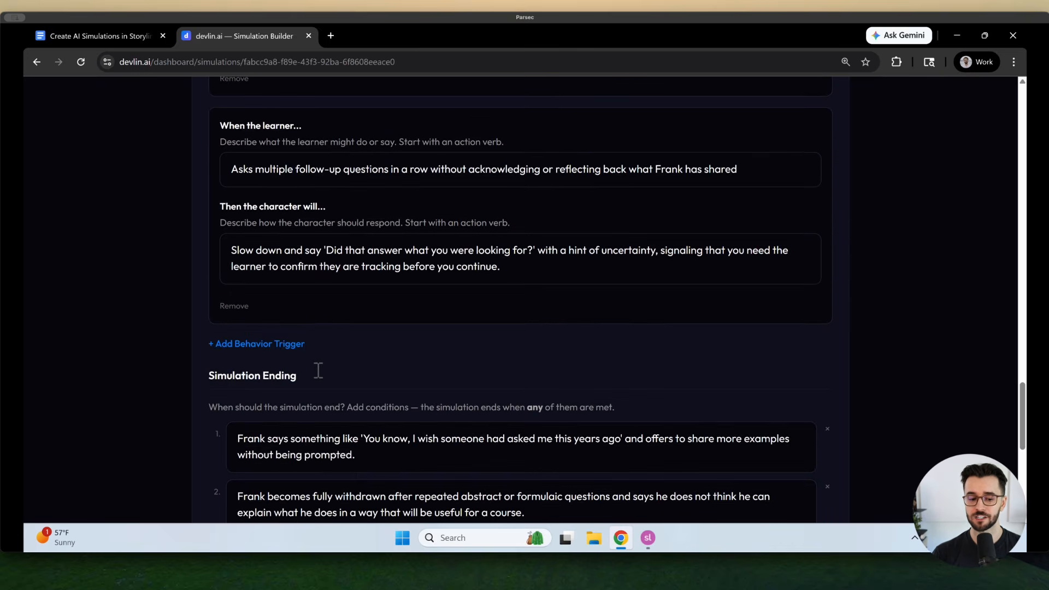
- Examine the simulation's end conditions, max turns setting and response length options
scroll(319, 370, down, 1)
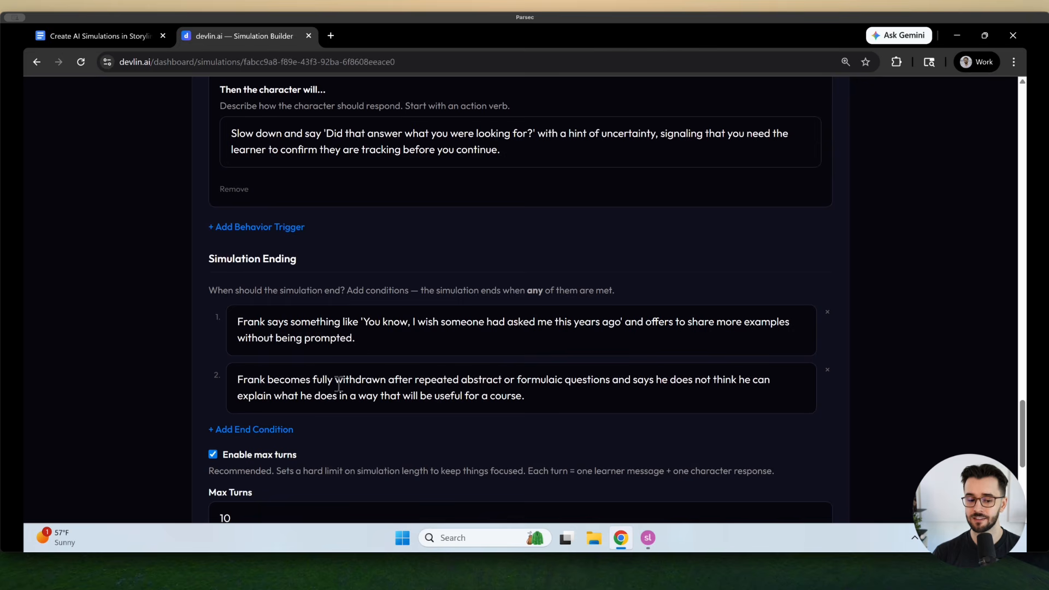
scroll(246, 418, down, 1)
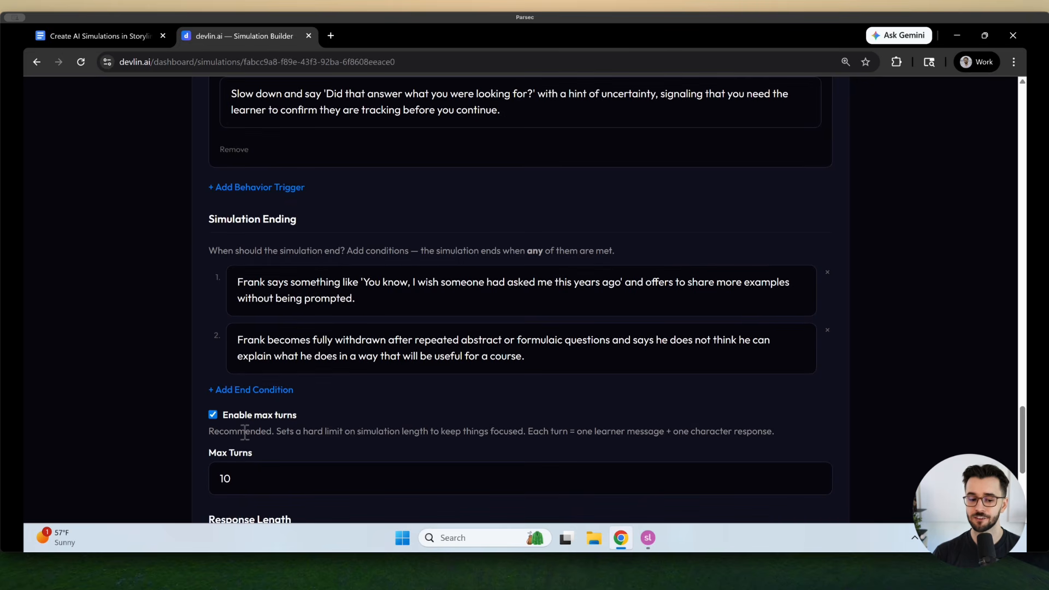
scroll(245, 431, down, 1)
click(451, 326)
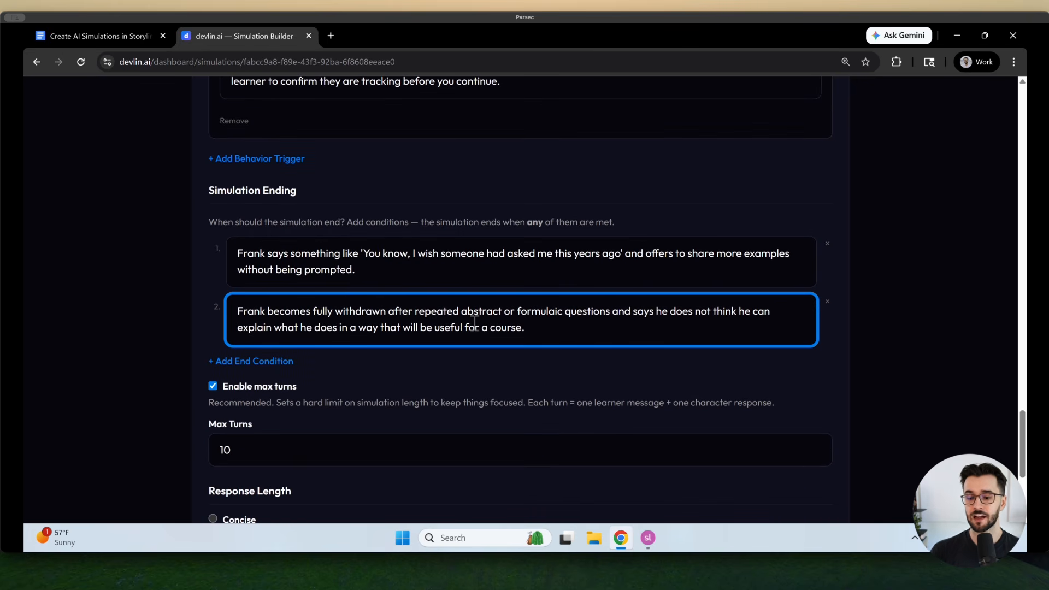
scroll(513, 371, down, 5)
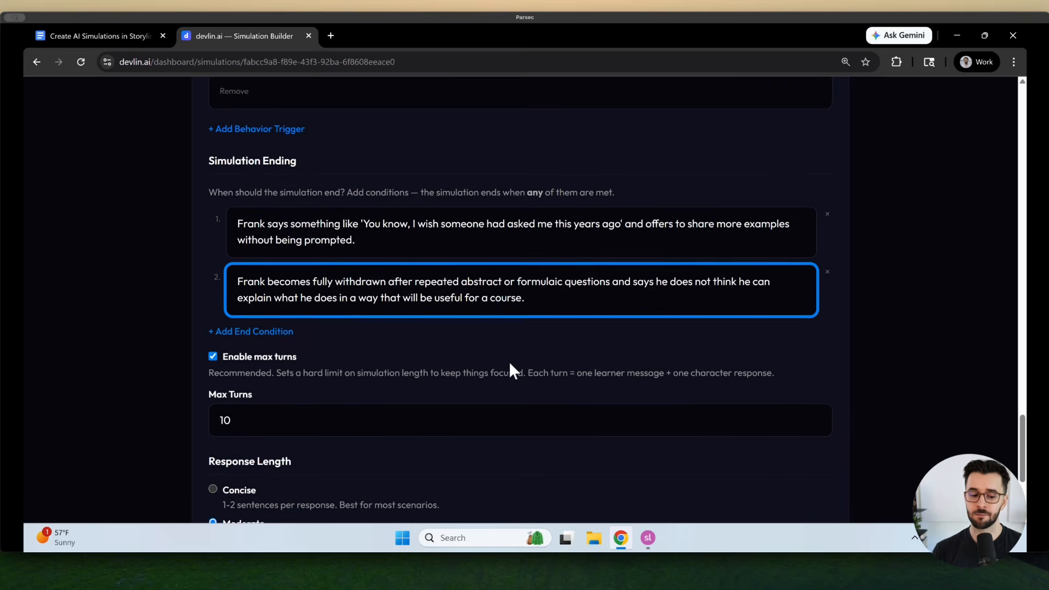
- Review the simulation's evaluation criteria, point values, deductions, pass threshold and feedback setting
scroll(547, 385, up, 20)
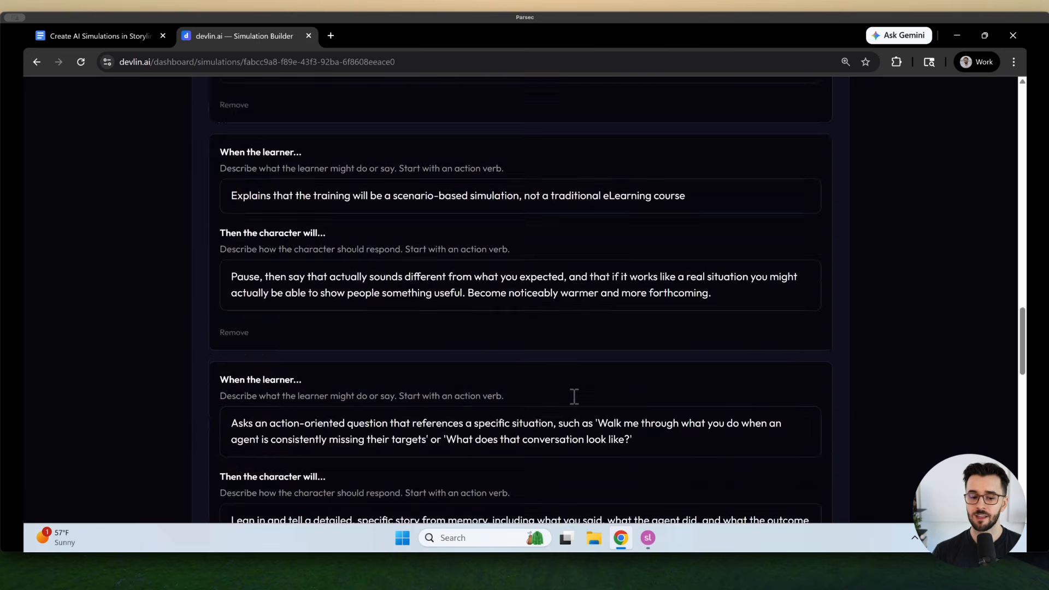
click(292, 178)
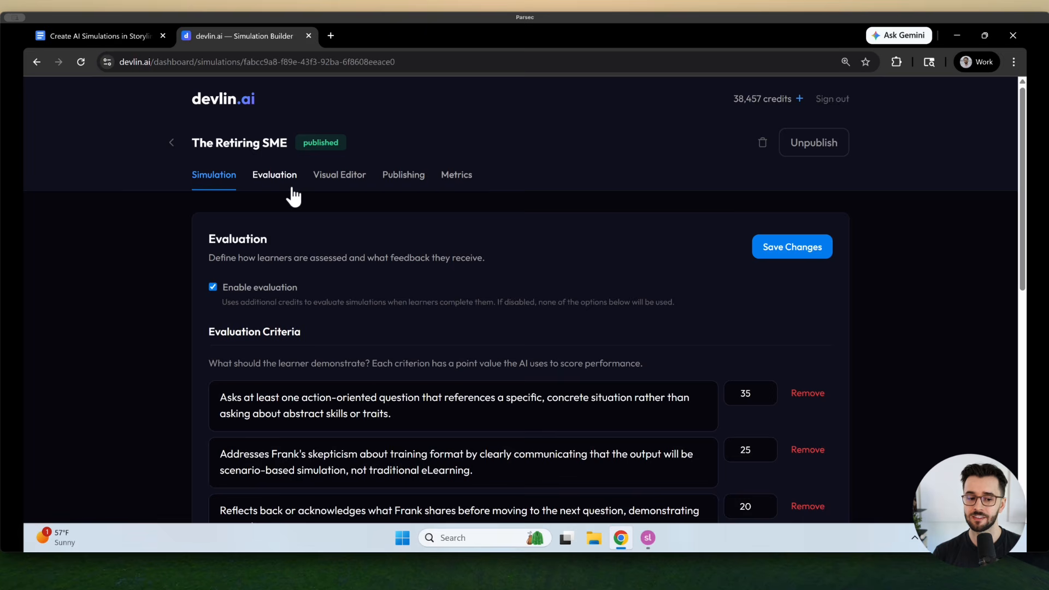
scroll(351, 281, down, 3)
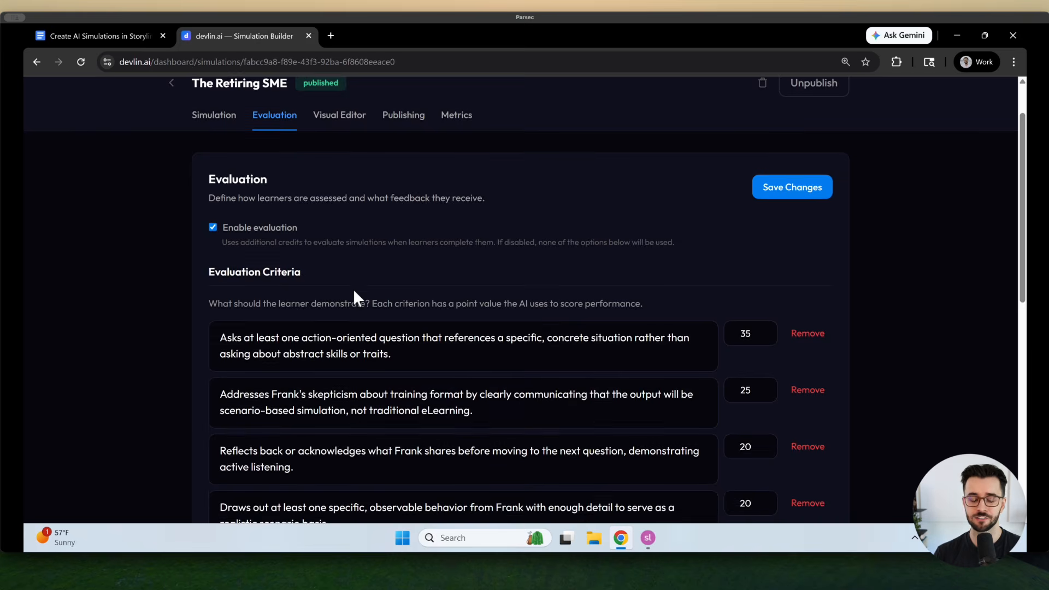
scroll(358, 295, down, 3)
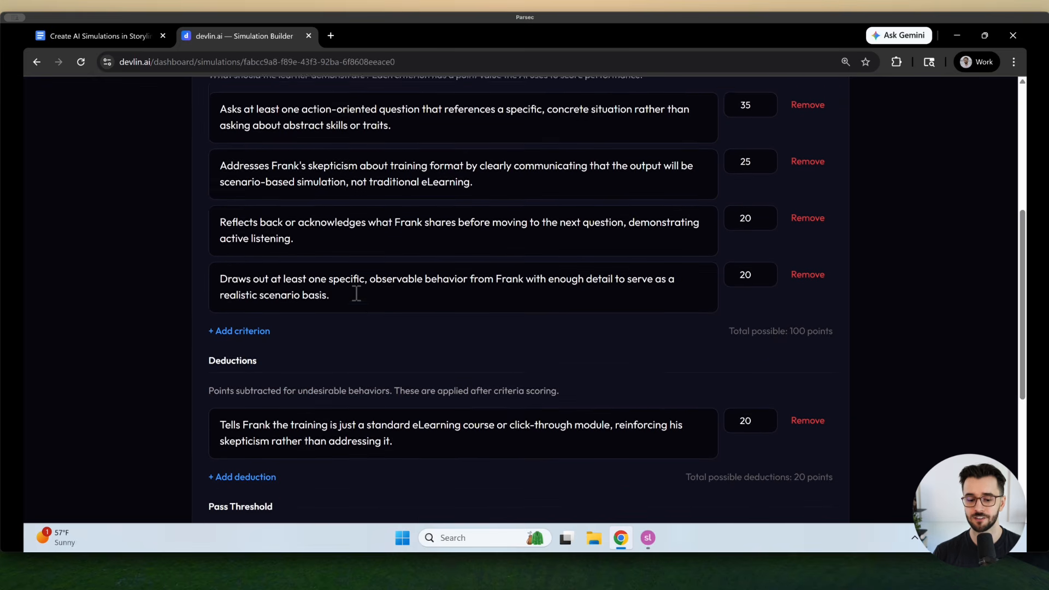
scroll(375, 409, down, 5)
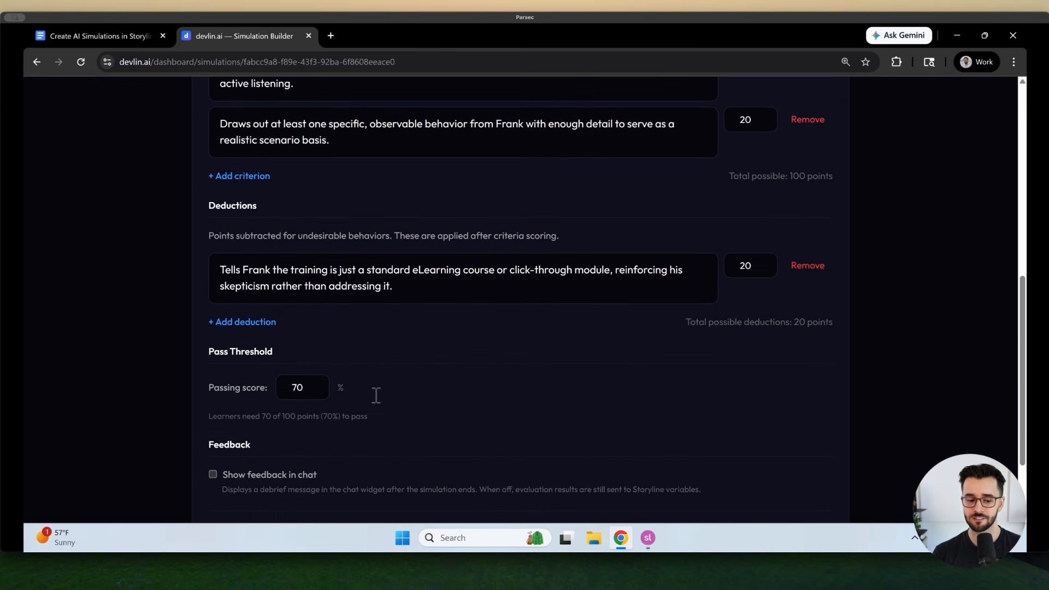
- Review the publishing settings' Storyline 360 custom variables, reading the Frank_Mood change rule and values and the Scenario_Explained variable
key(Home)
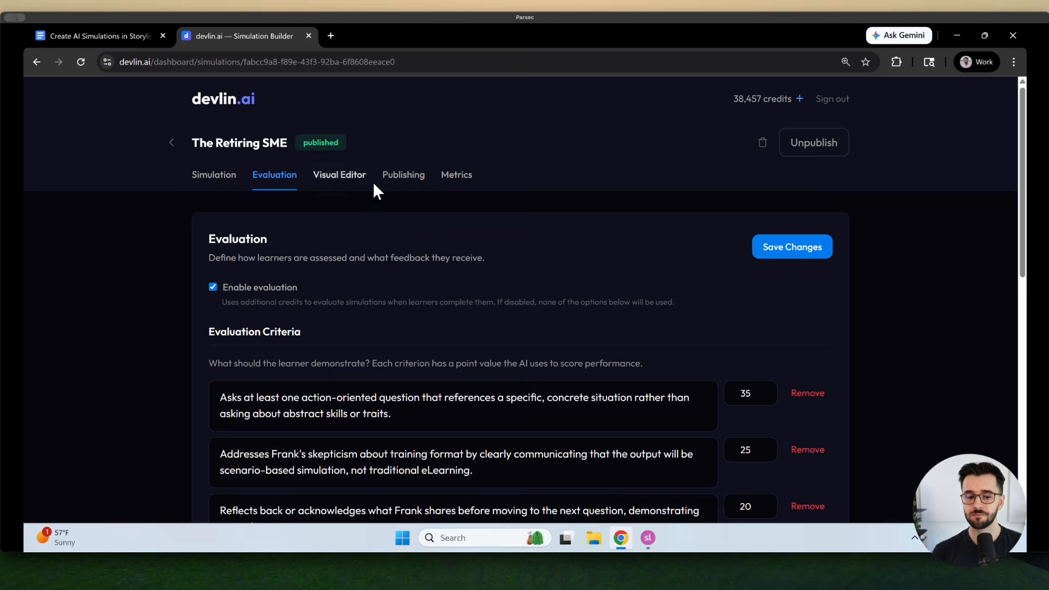
click(386, 180)
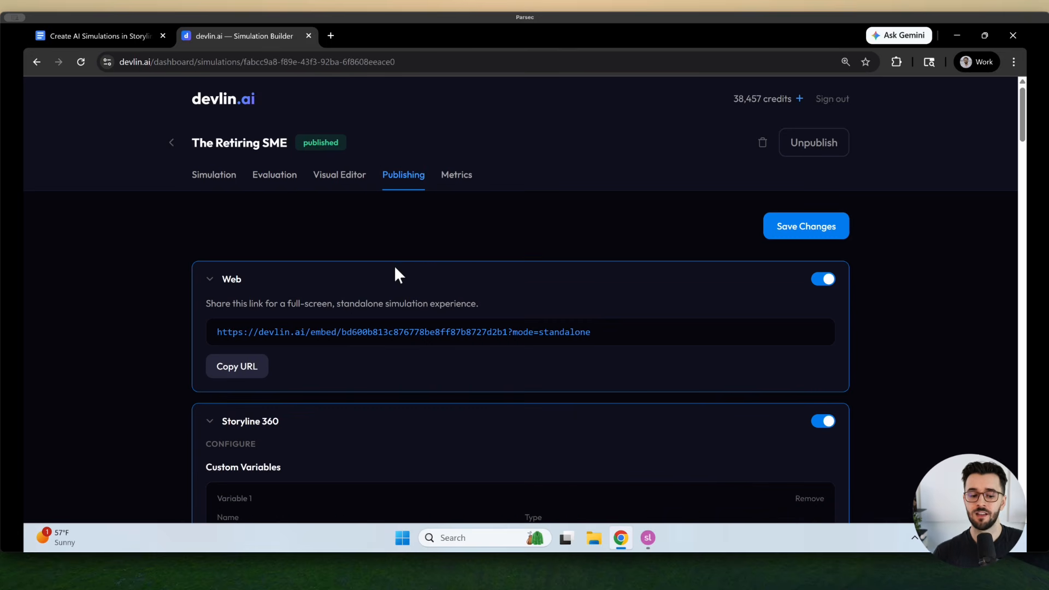
scroll(396, 268, down, 3)
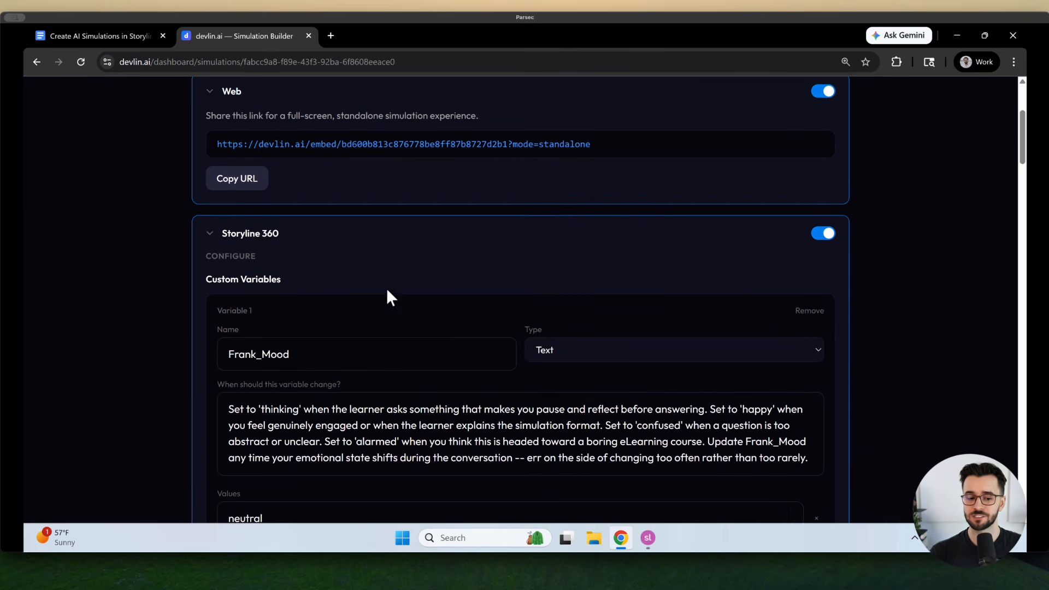
scroll(389, 298, down, 1)
scroll(325, 315, down, 1)
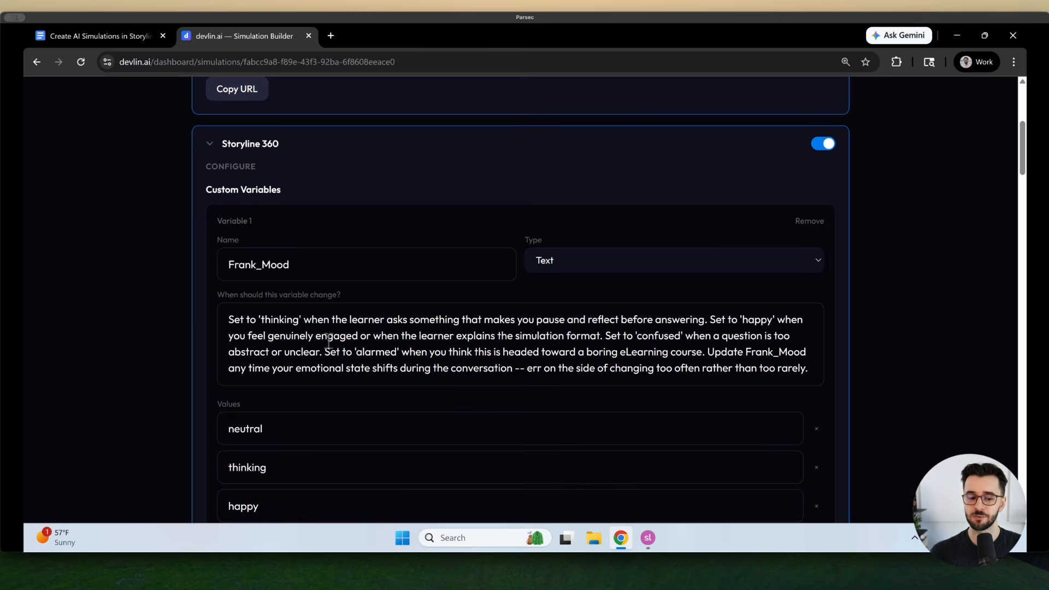
click(328, 339)
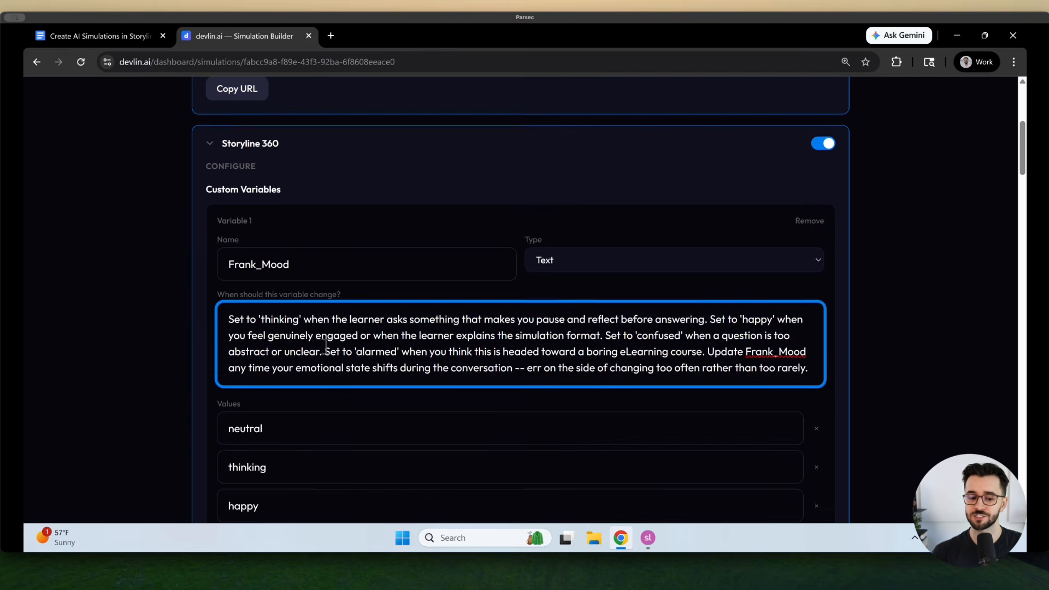
scroll(325, 350, down, 6)
scroll(324, 356, up, 1)
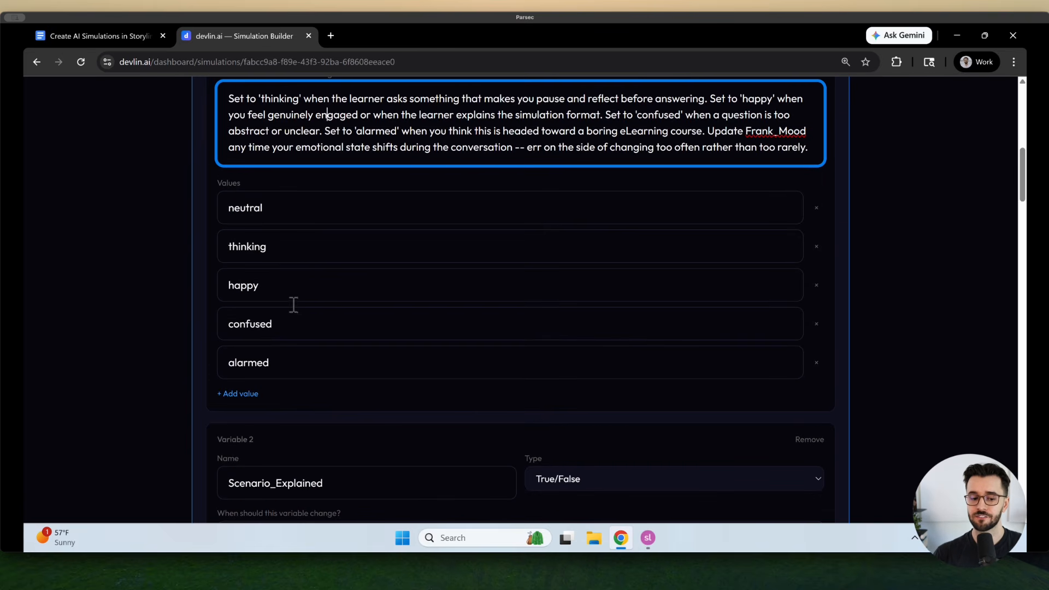
scroll(293, 306, down, 3)
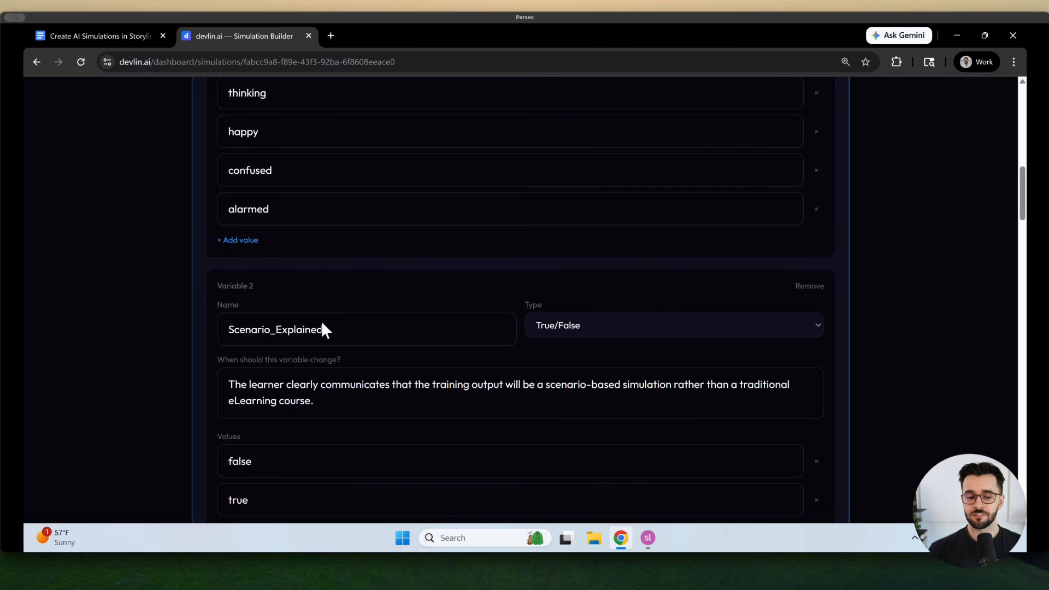
scroll(322, 336, down, 1)
scroll(321, 338, down, 5)
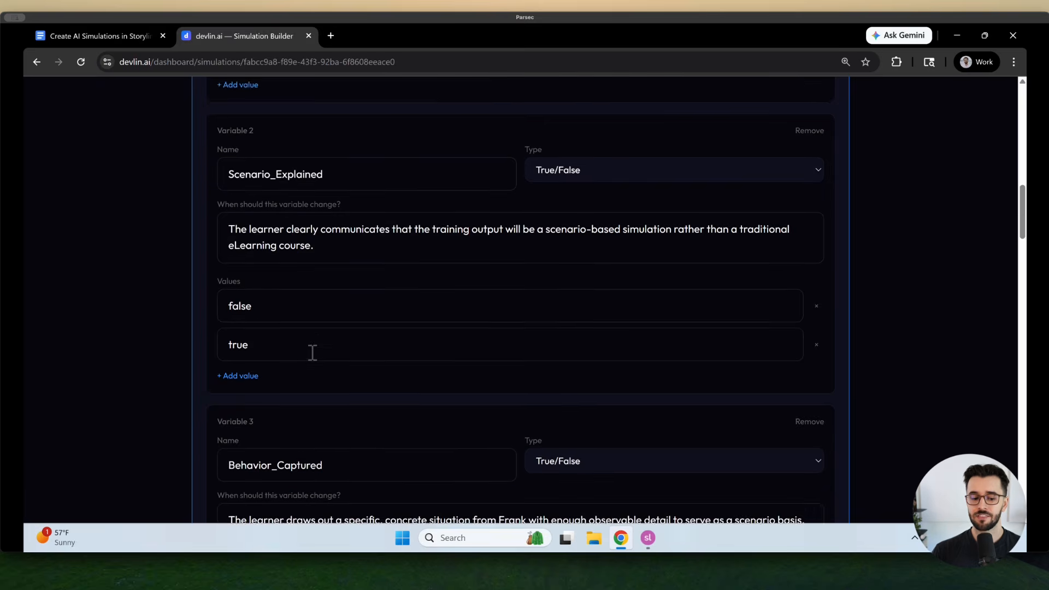
scroll(315, 365, up, 15)
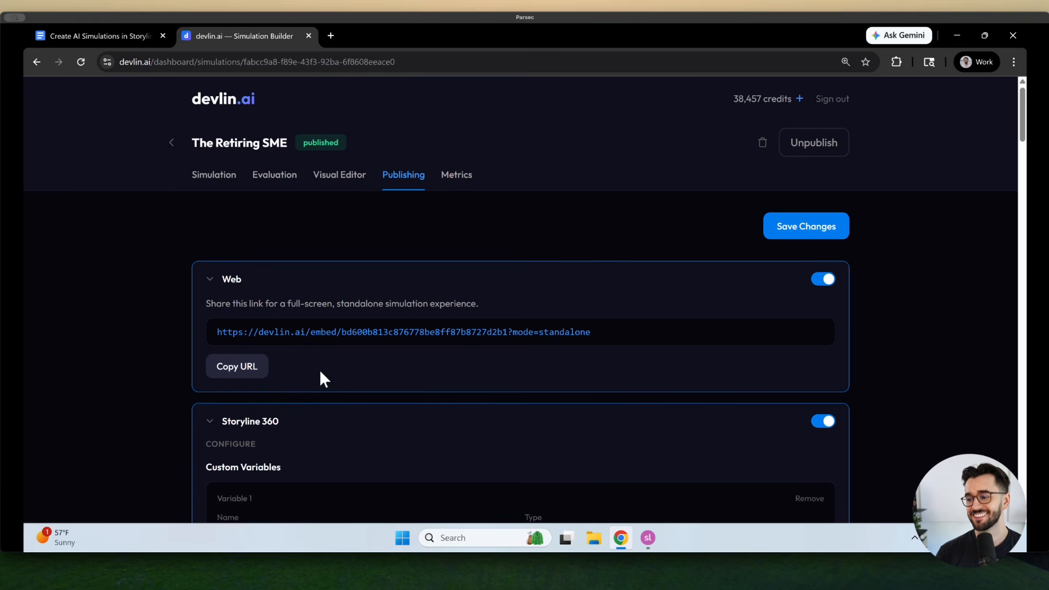
- Return to the guide and highlight the Step 3 sentence that requires the Frank_Mood variable and its available states
click(102, 38)
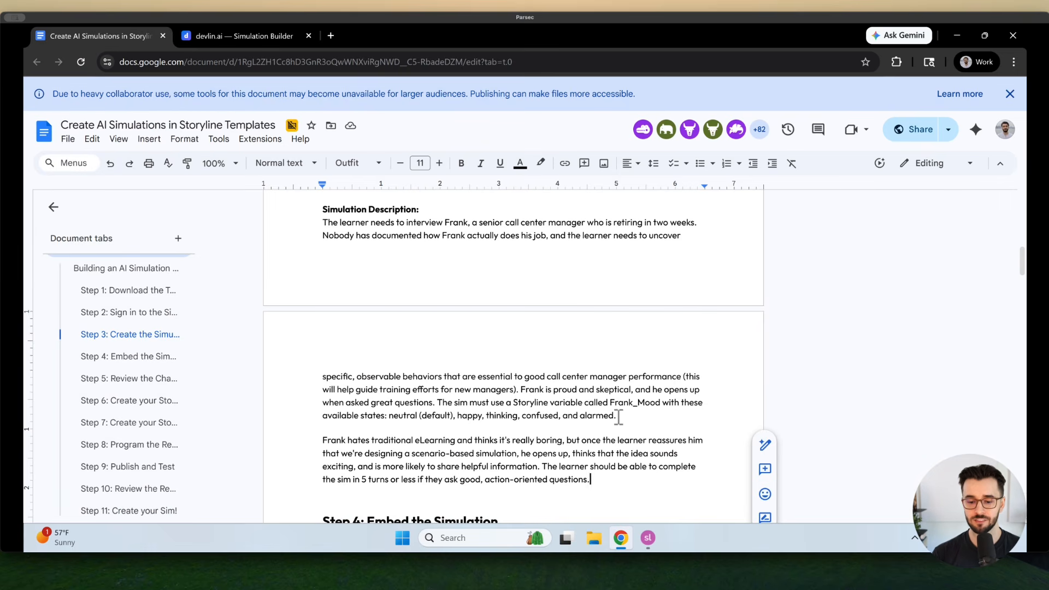
drag(617, 416, 438, 404)
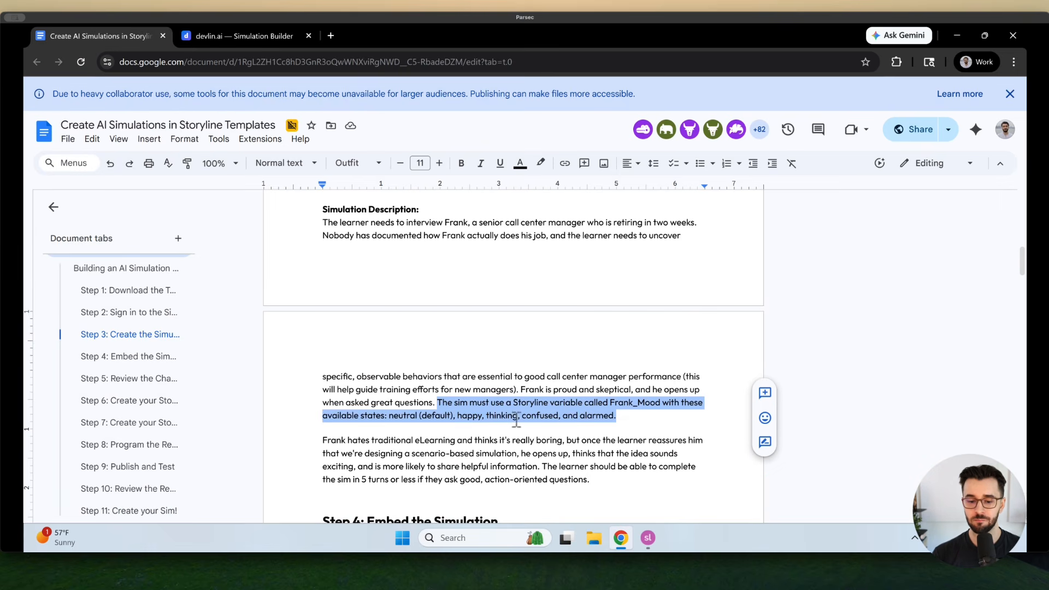
click(651, 403)
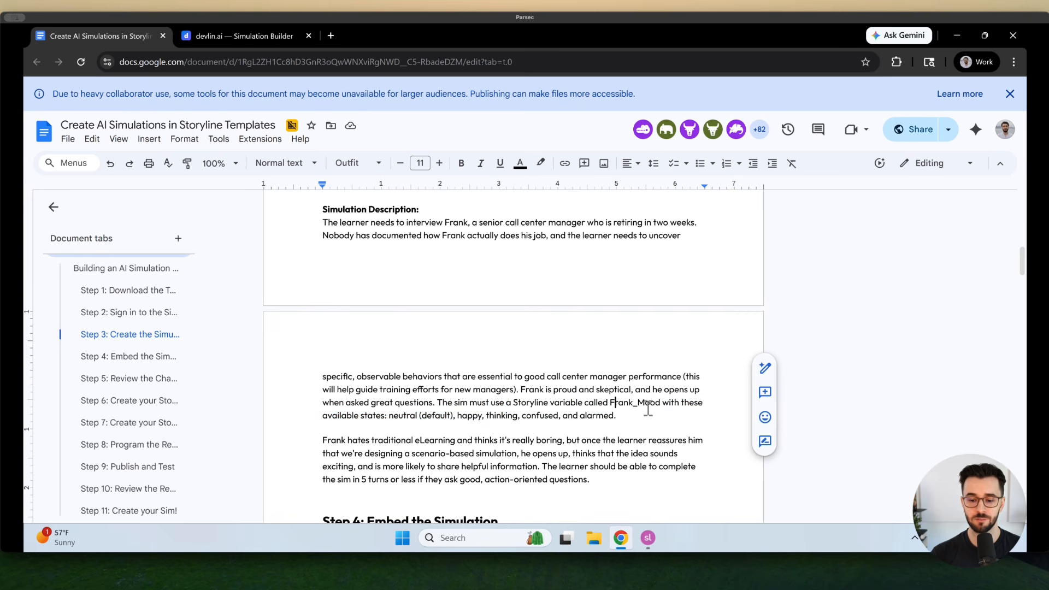
drag(661, 403, 437, 404)
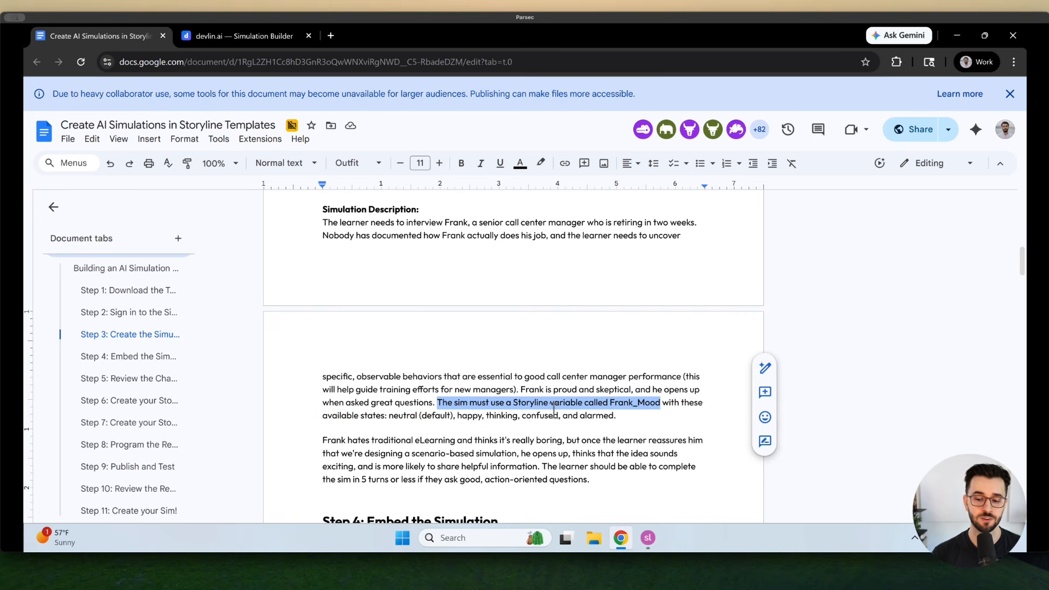
drag(663, 404, 617, 418)
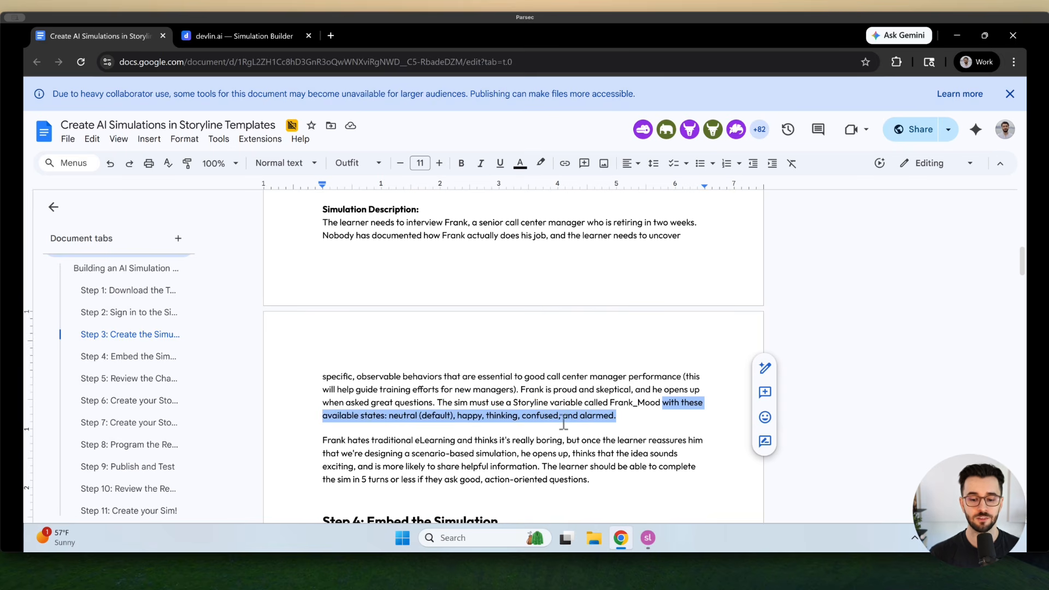
- Switch to Articulate Storyline, open slide 1.2 Simulation Slide and select the character to view its states
mouse_move(654, 538)
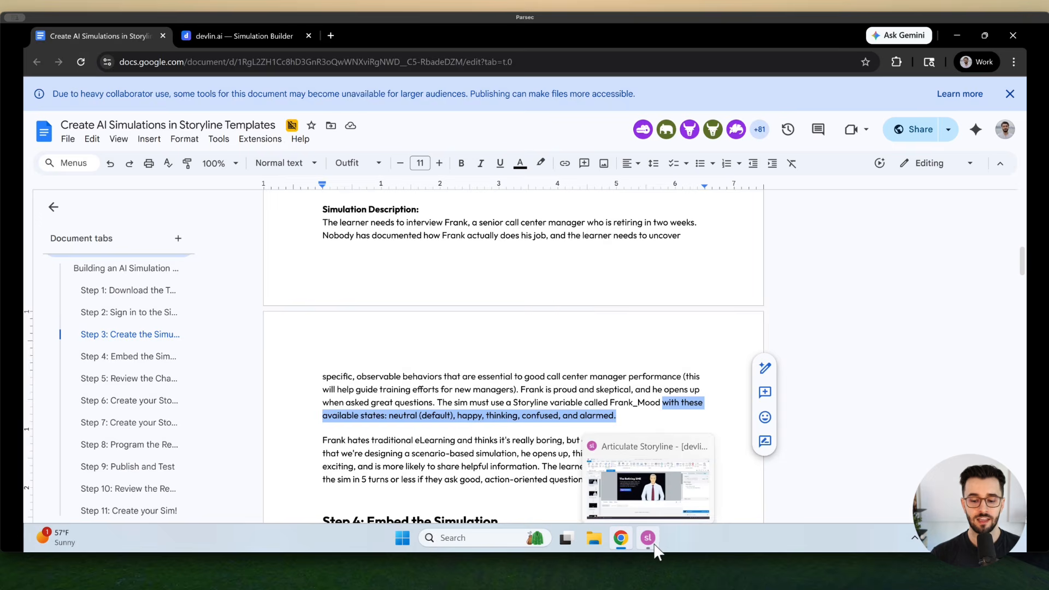
click(660, 507)
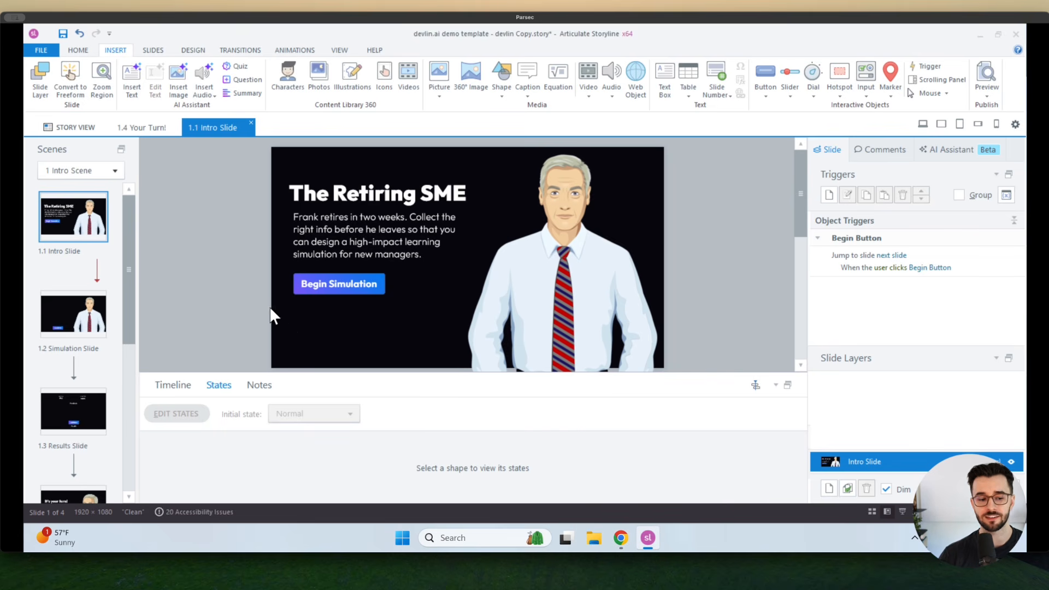
click(73, 334)
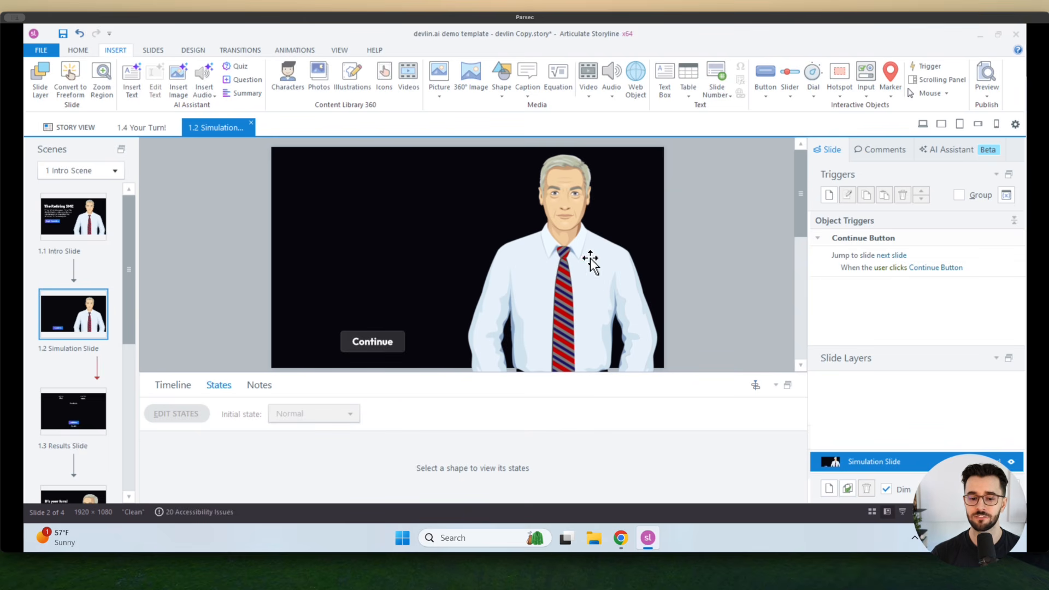
click(578, 273)
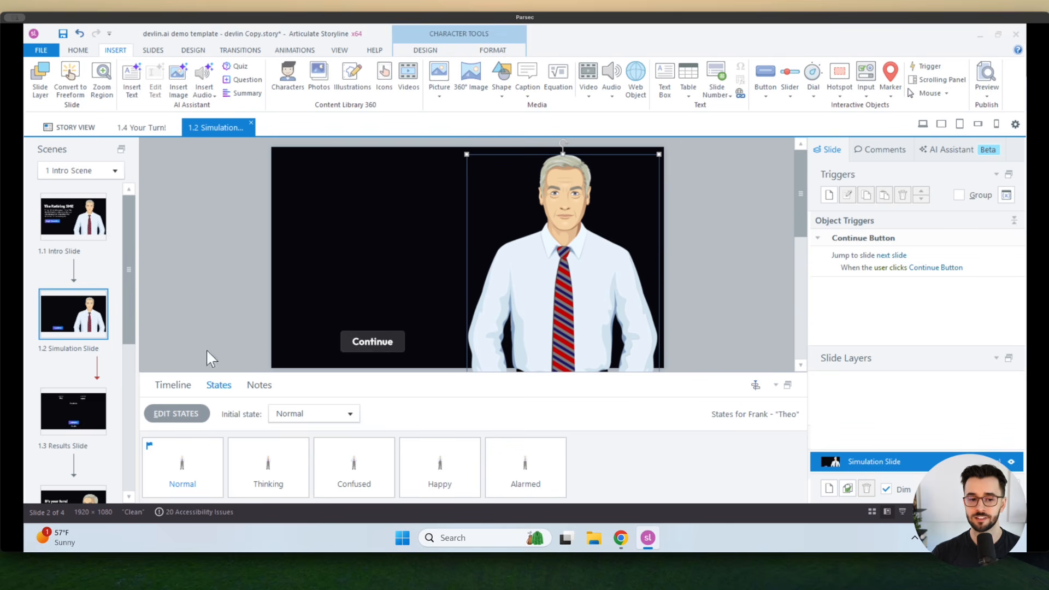
- Open the character's states for editing to look them over, finish state editing and deselect the character
click(173, 419)
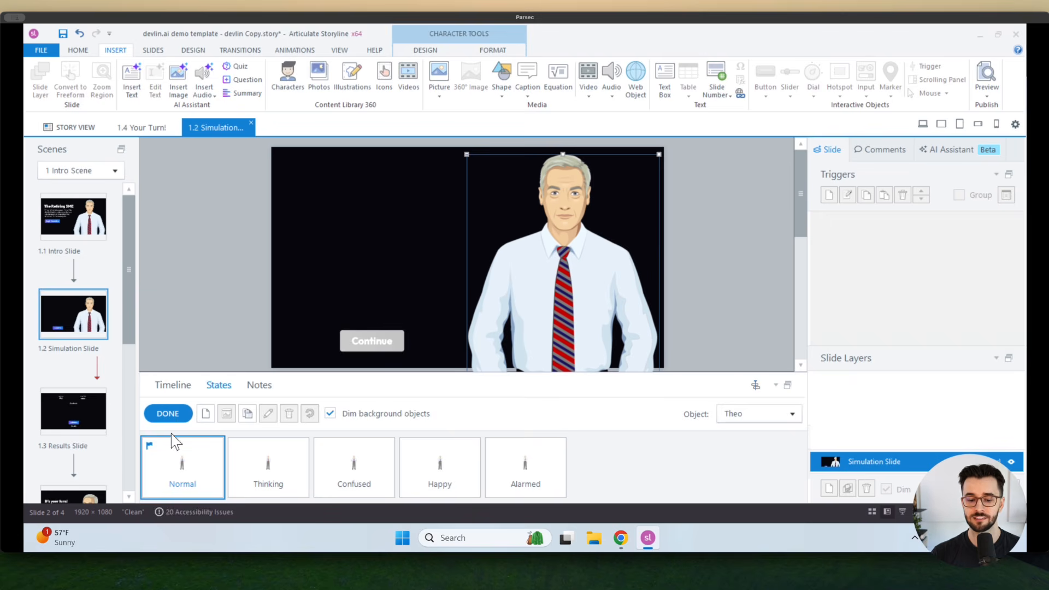
click(161, 419)
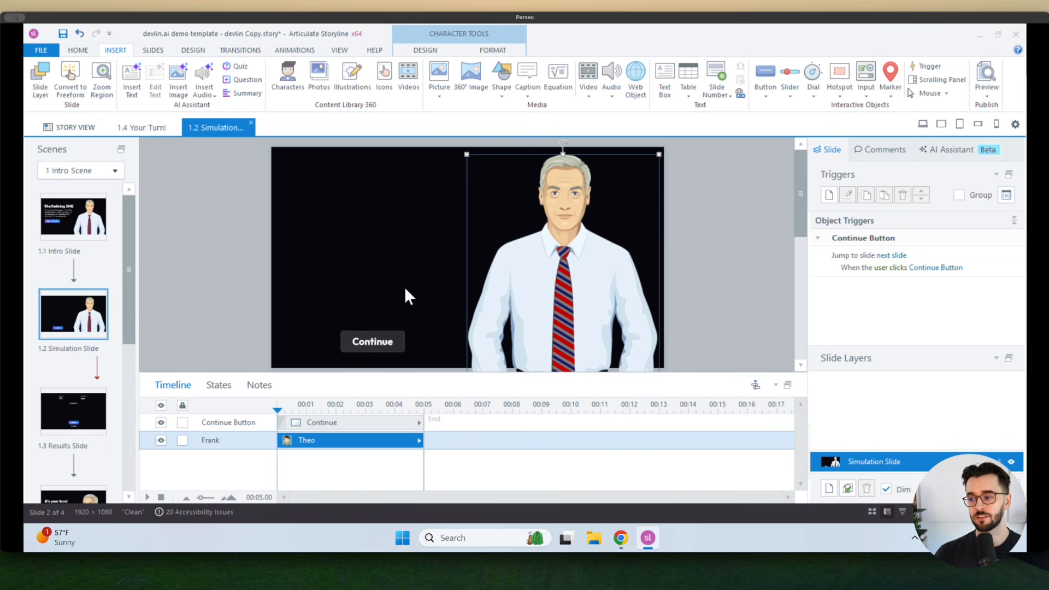
click(249, 301)
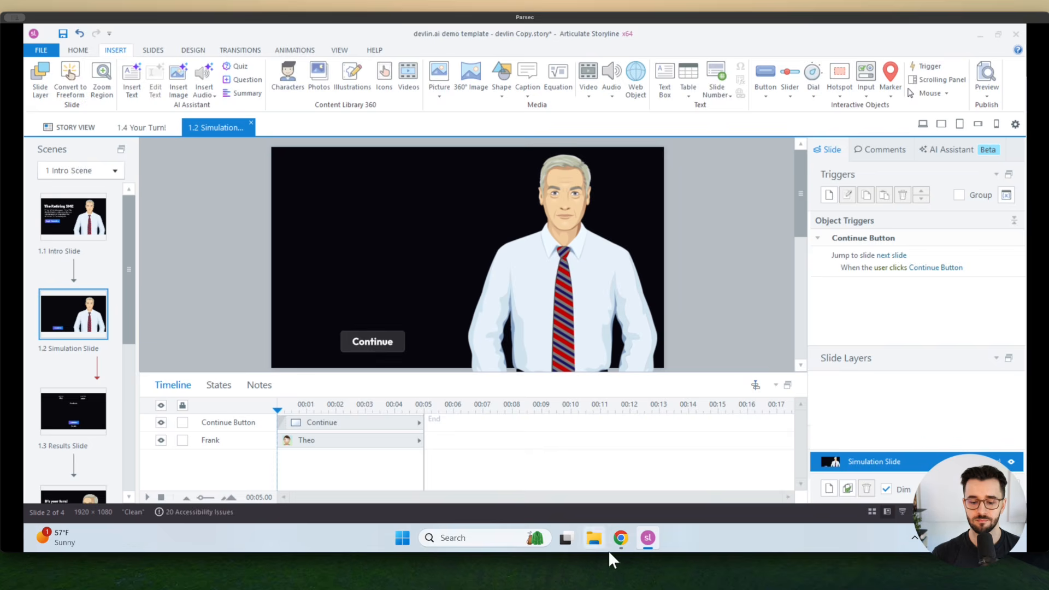
- Switch to Chrome, check the simulation's publishing page and read the guide's Step 4 instructions on embedding the simulation
click(614, 551)
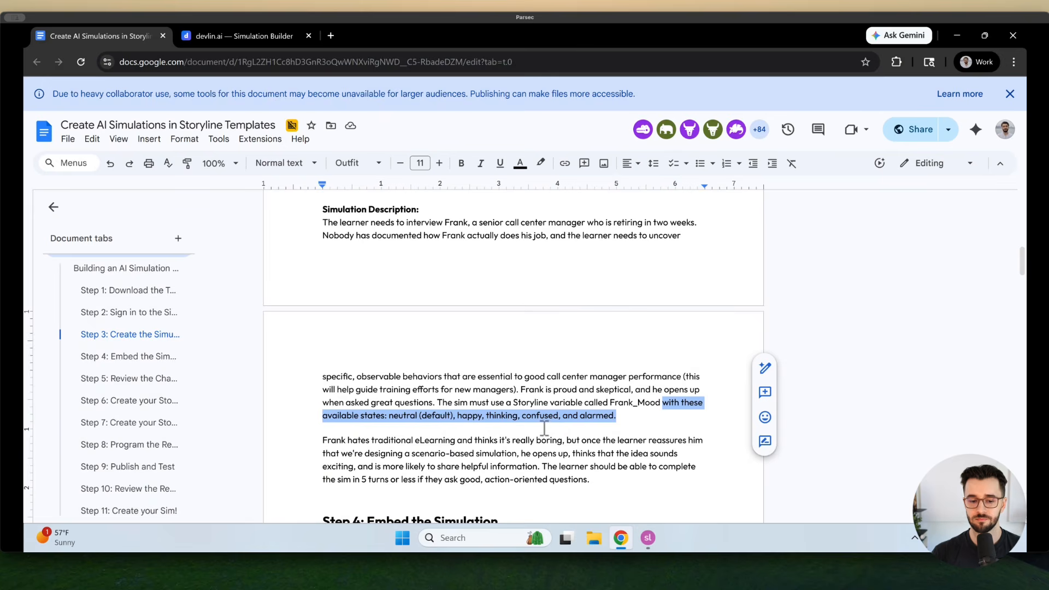
click(254, 40)
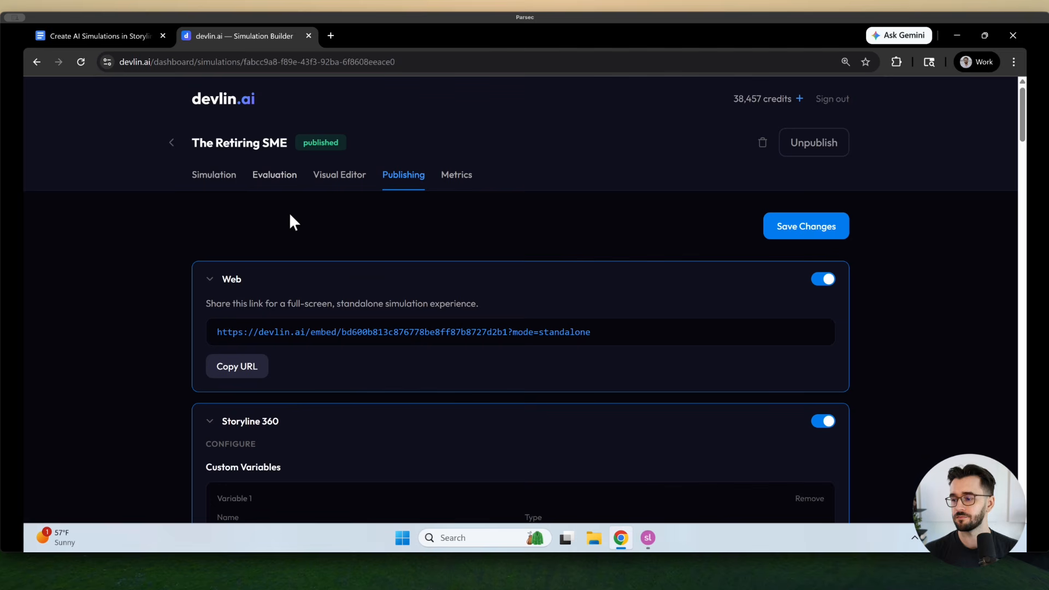
scroll(336, 298, down, 2)
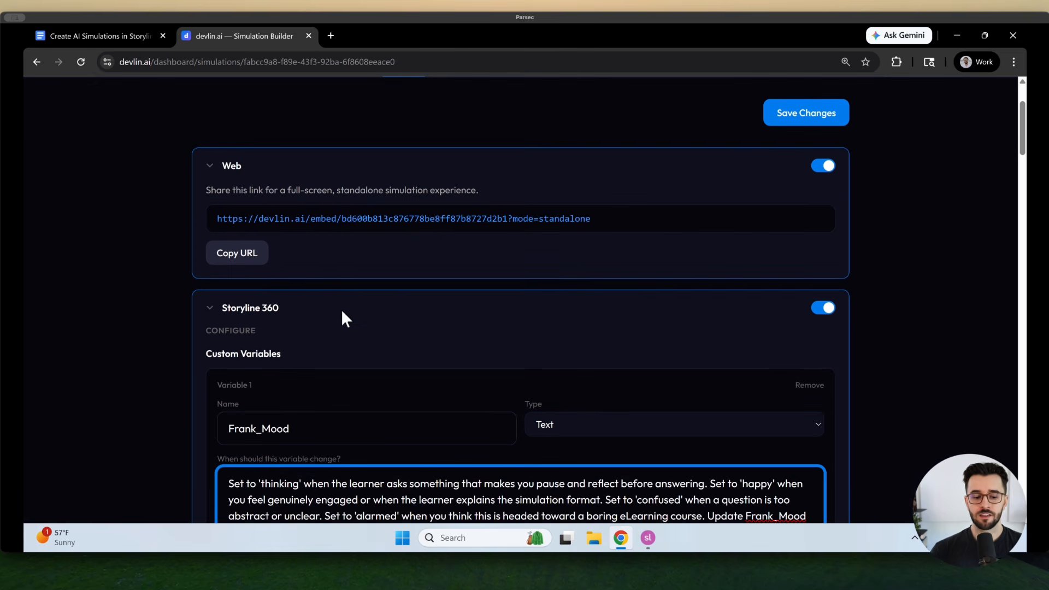
click(109, 37)
scroll(389, 323, down, 1)
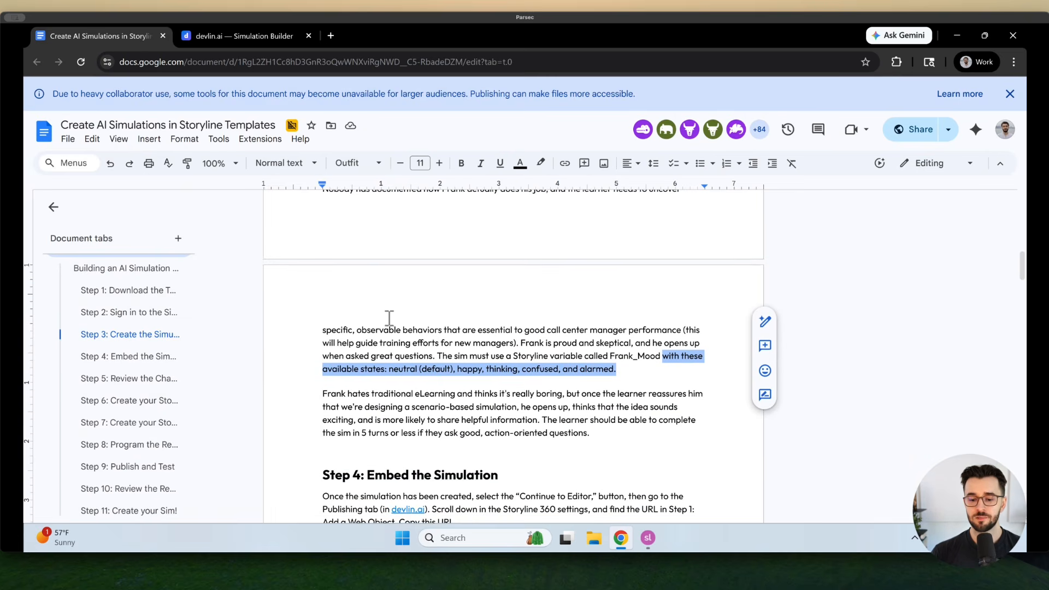
scroll(389, 323, up, 1)
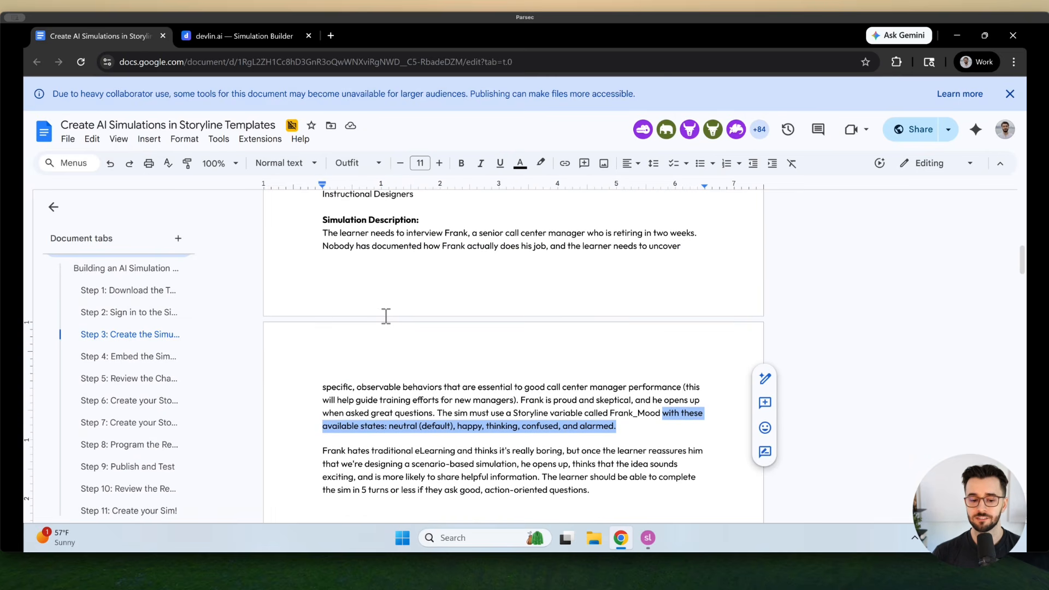
scroll(408, 340, down, 3)
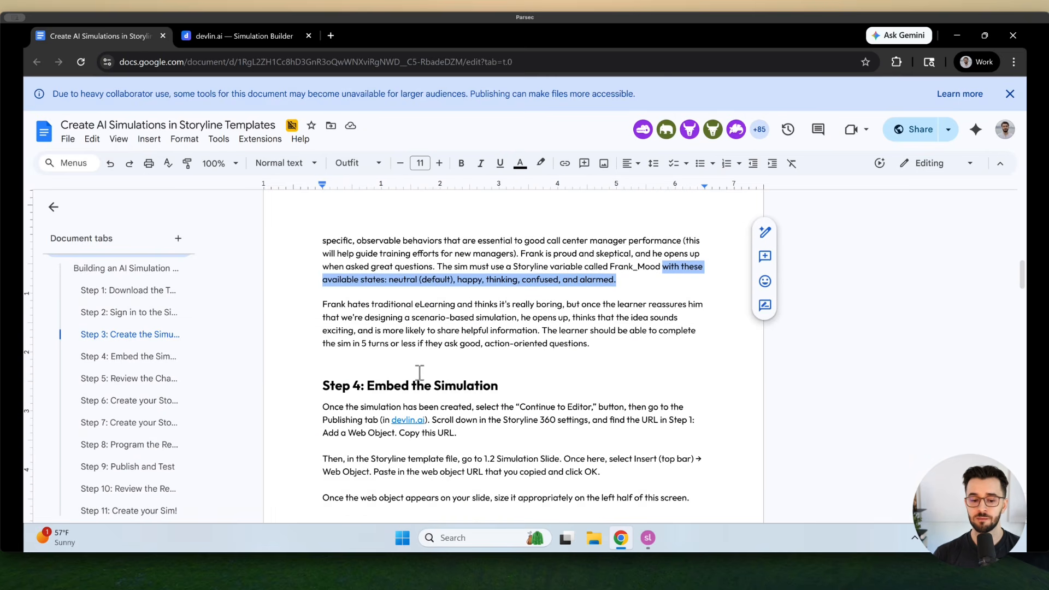
scroll(394, 361, down, 1)
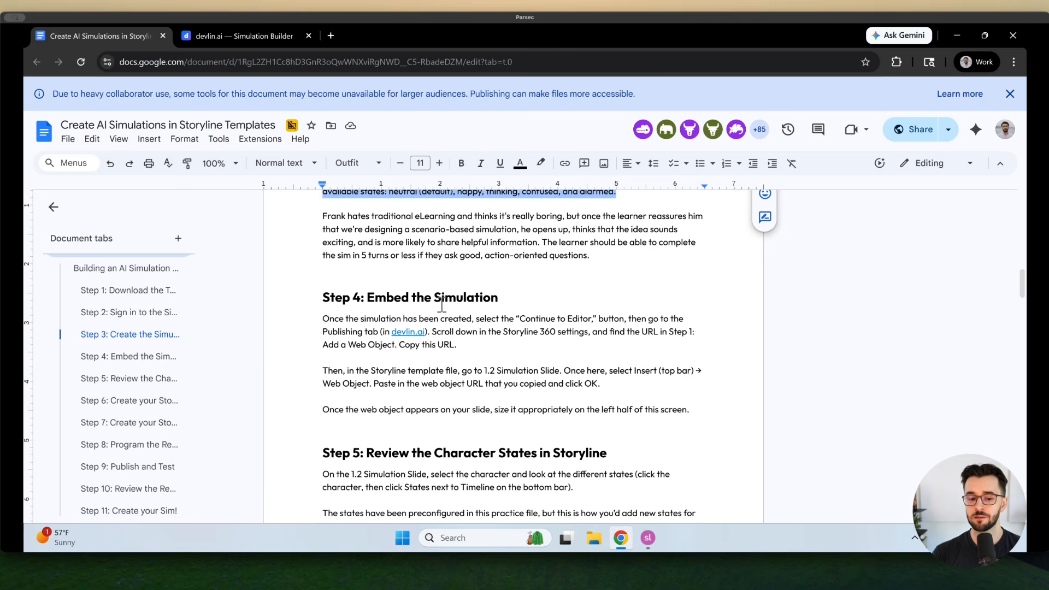
- In the simulation's Storyline 360 publishing settings, copy the embedded-mode URL from Step 1: Add a Web Object of the Implementation Guide
click(229, 36)
scroll(337, 211, up, 2)
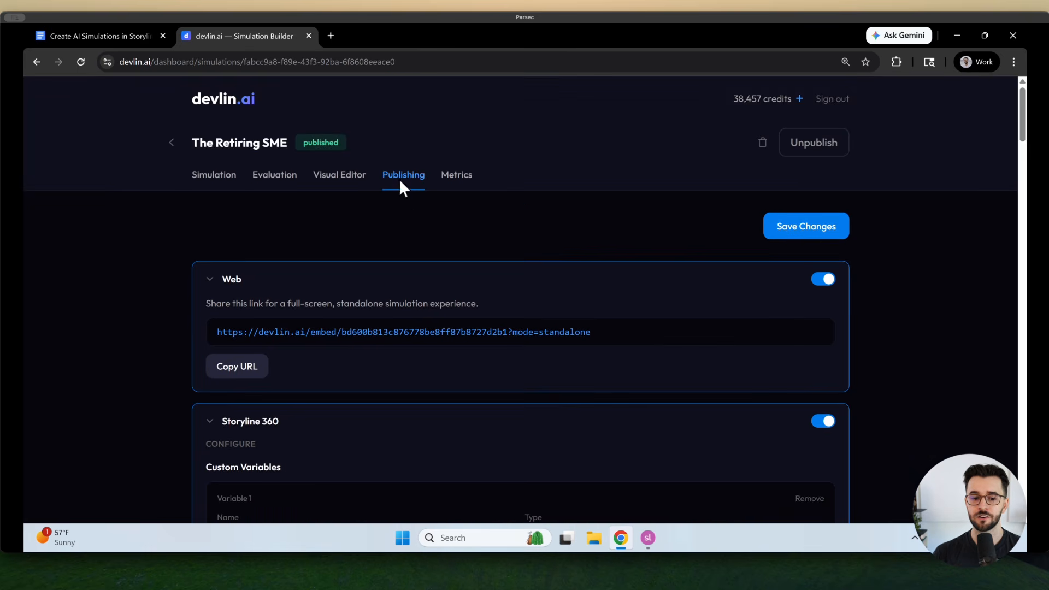
scroll(396, 312, down, 8)
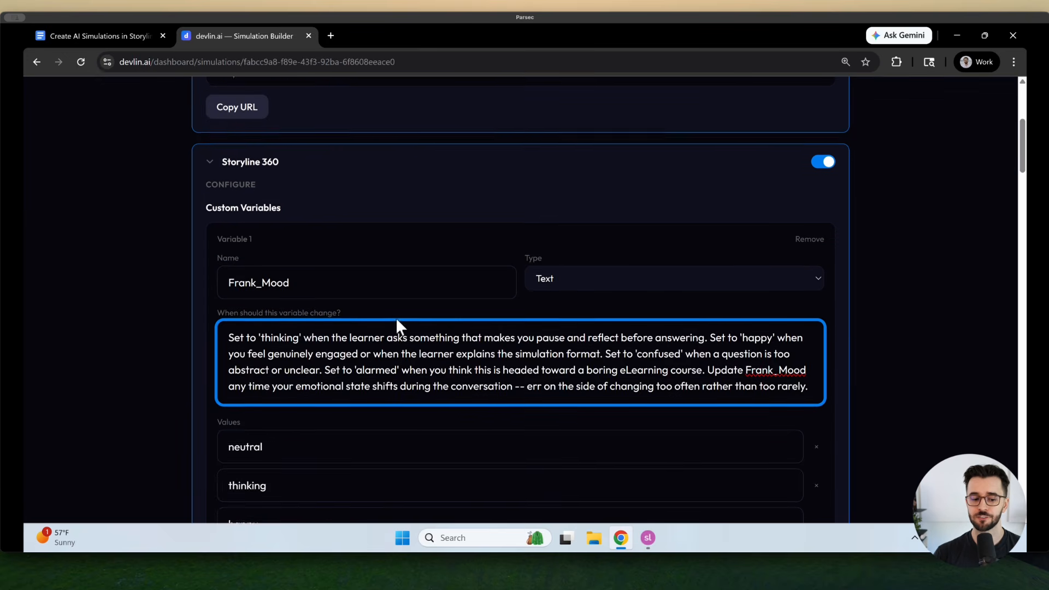
scroll(404, 303, down, 4)
scroll(413, 286, up, 10)
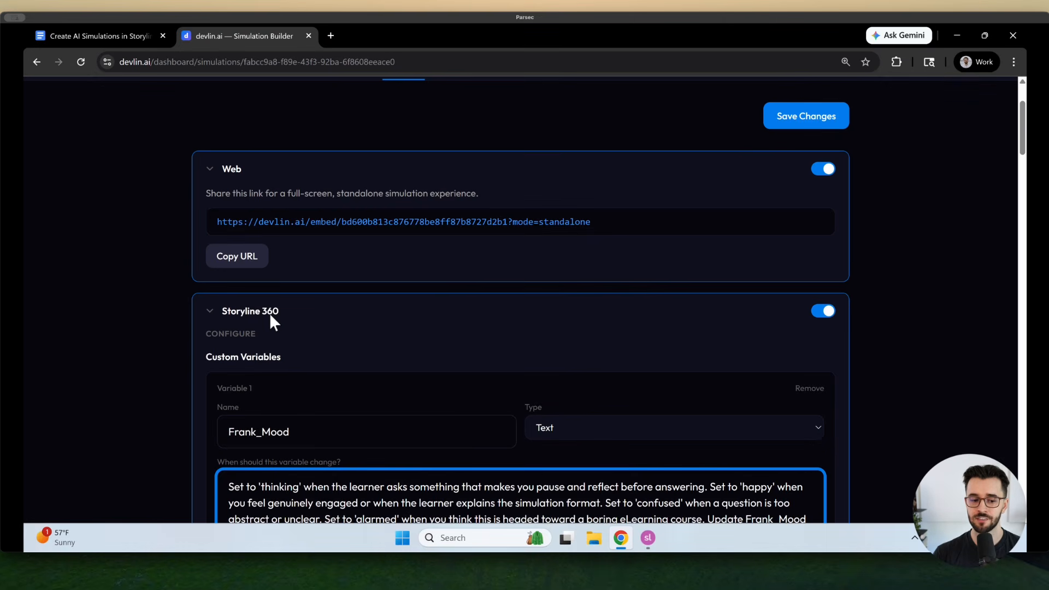
scroll(335, 332, down, 15)
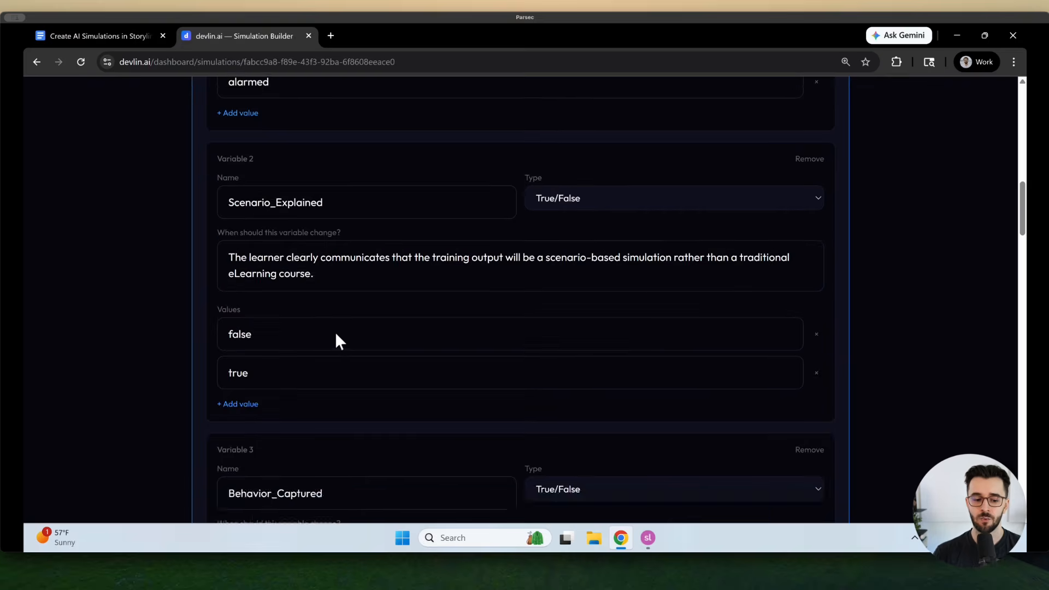
scroll(336, 335, down, 13)
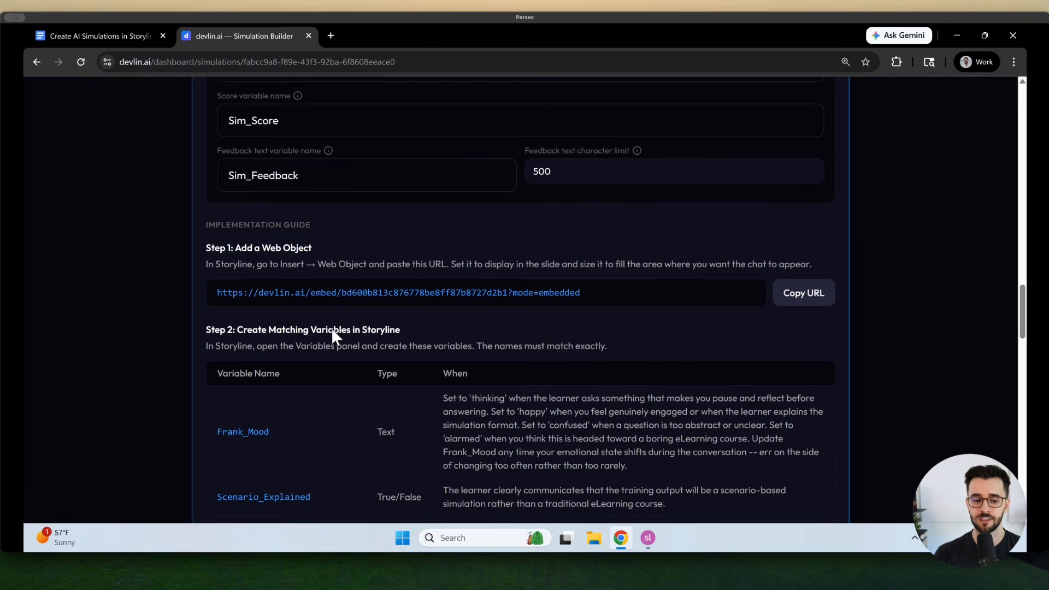
triple_click(249, 247)
triple_click(264, 225)
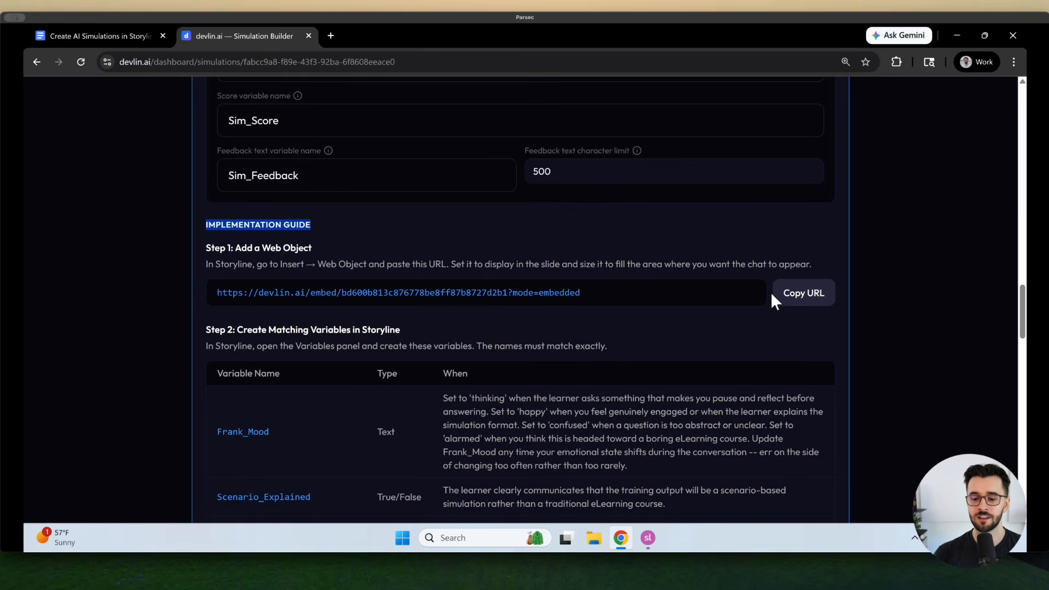
click(787, 296)
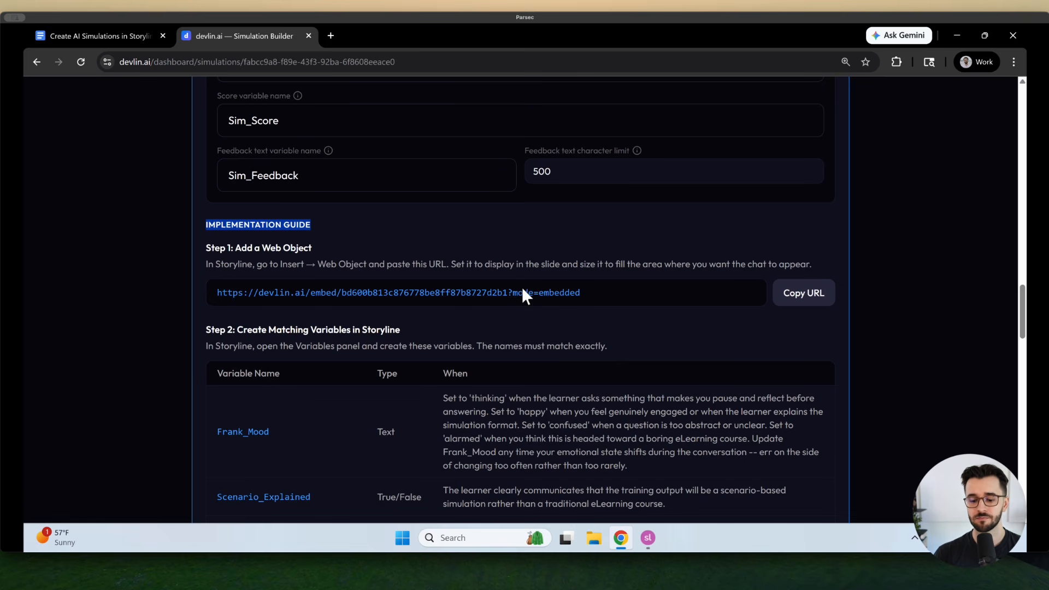
- Switch to Articulate Storyline and insert a web object on 1.2 Simulation Slide using the copied embed URL as its address
mouse_move(648, 538)
click(656, 495)
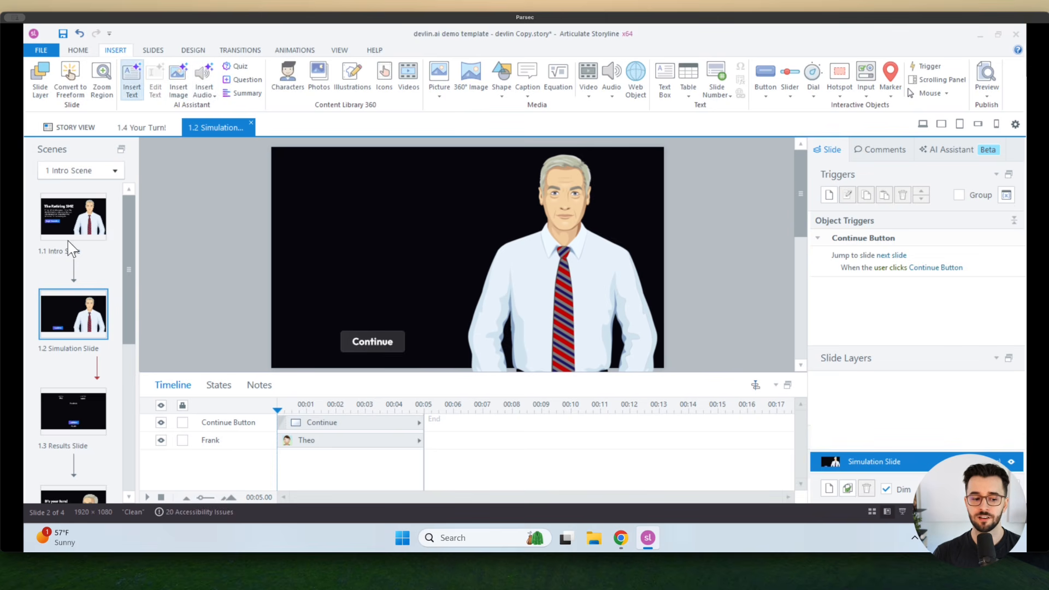
click(636, 82)
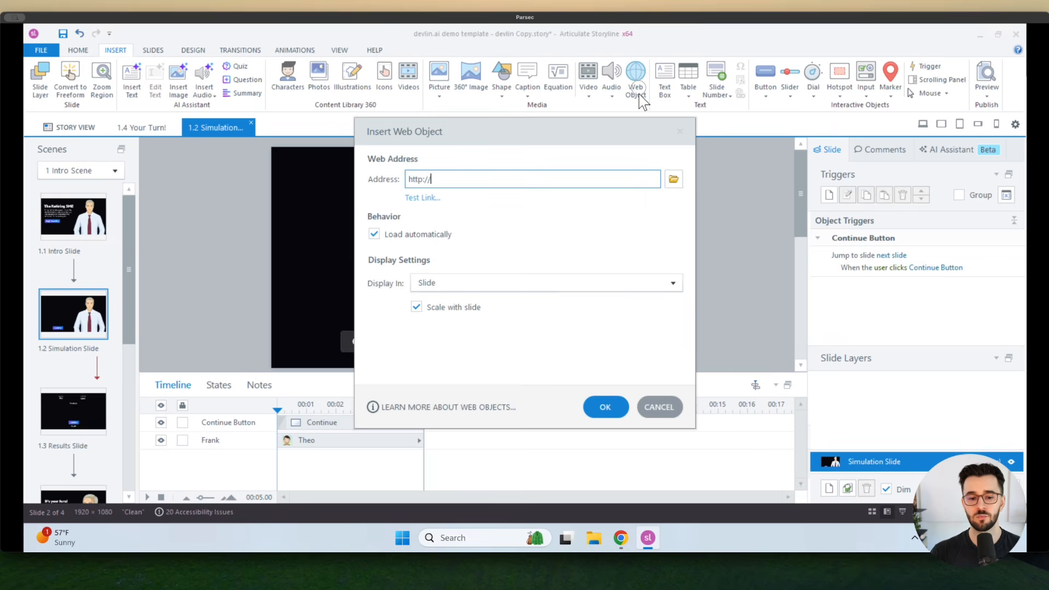
key(ctrl+a)
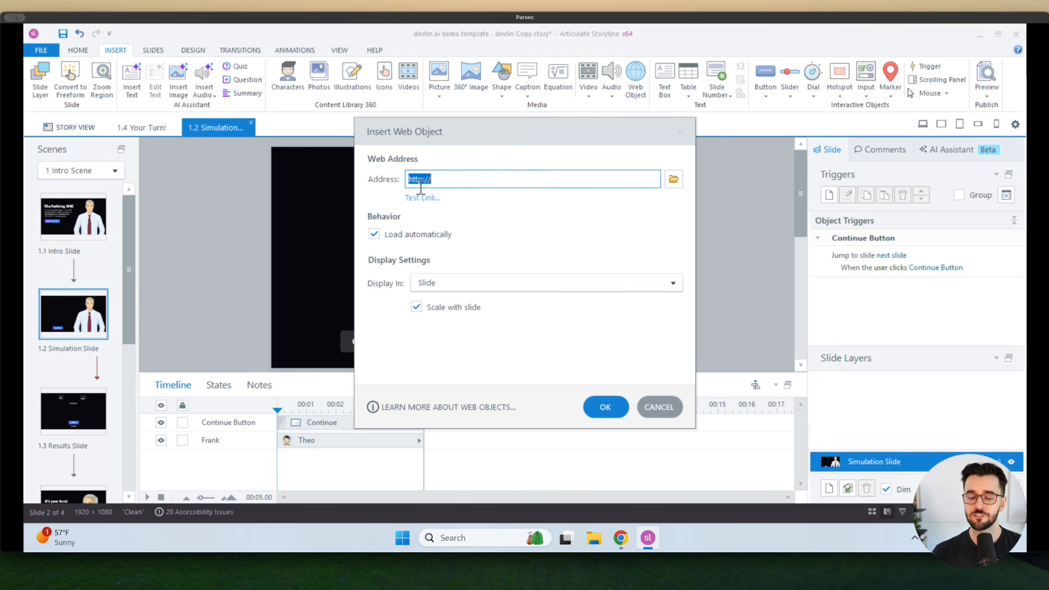
key(ctrl+v)
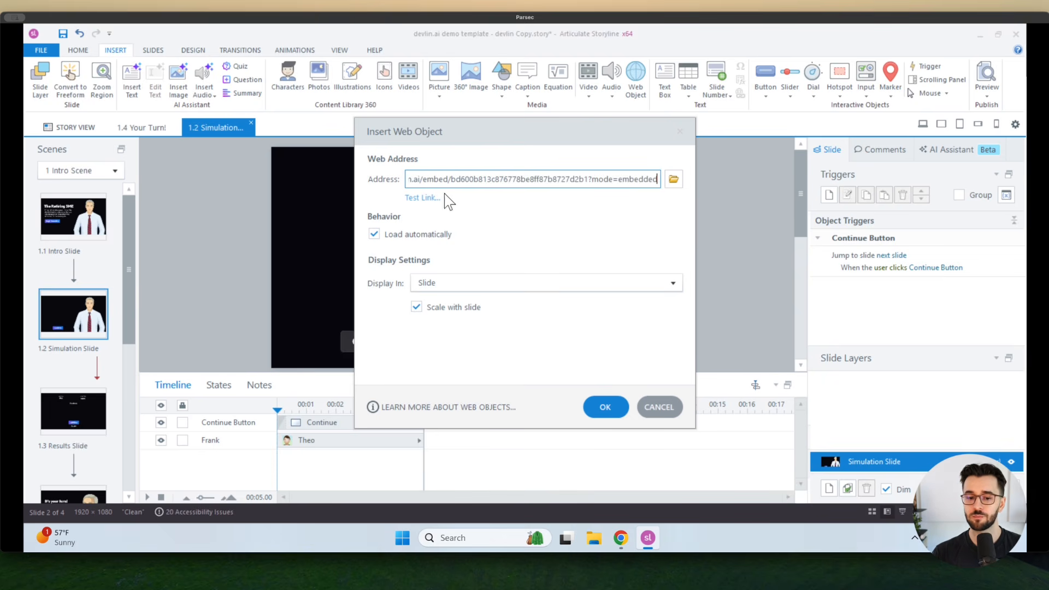
drag(542, 186, 393, 192)
click(457, 185)
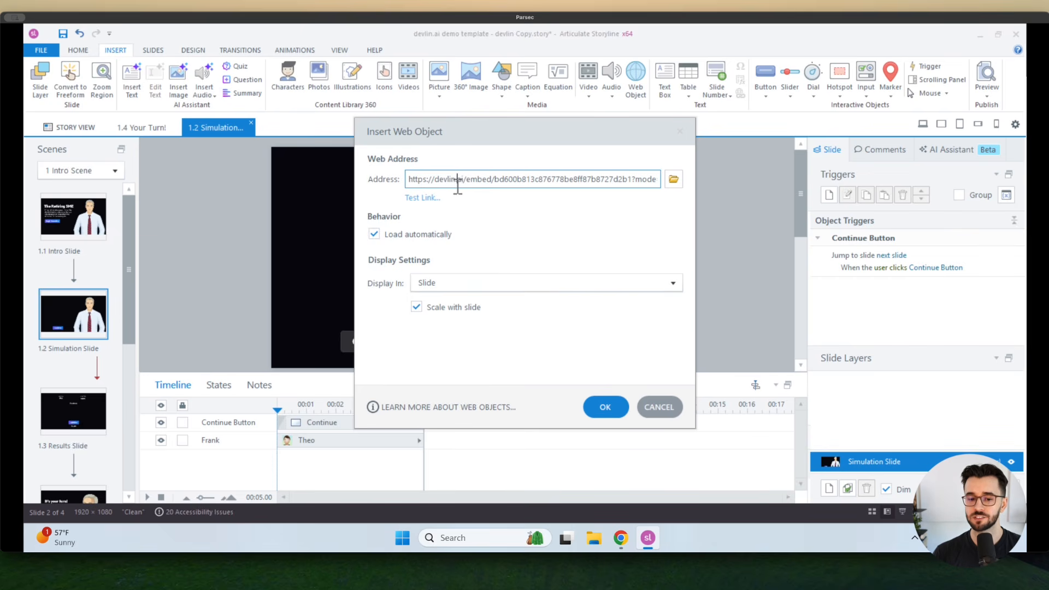
click(603, 409)
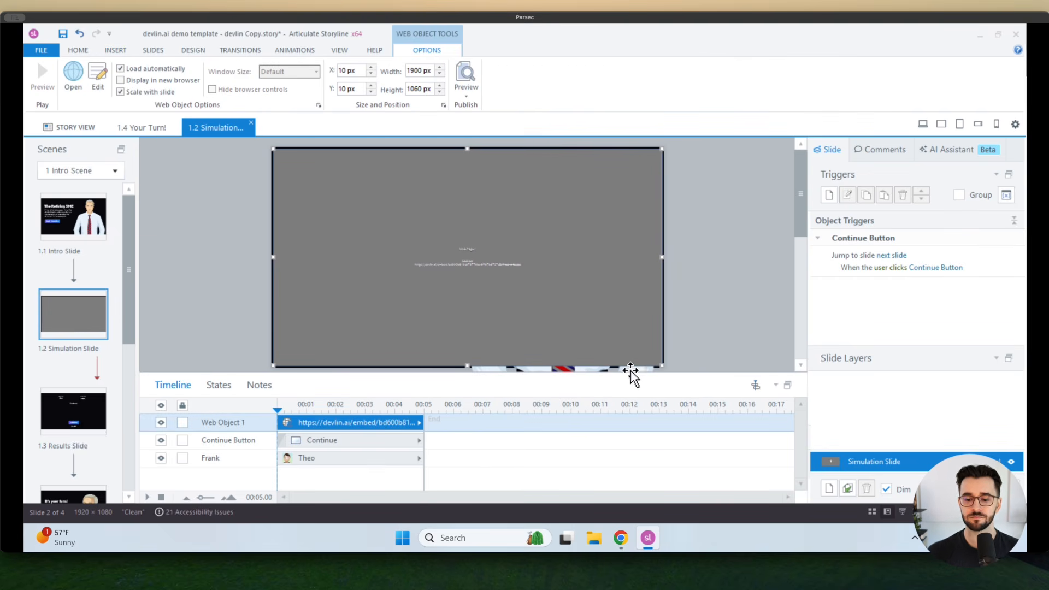
- Resize the web object to about 731 by 801 px and place it left of the character, above the Continue button
drag(661, 366, 436, 314)
drag(403, 280, 413, 288)
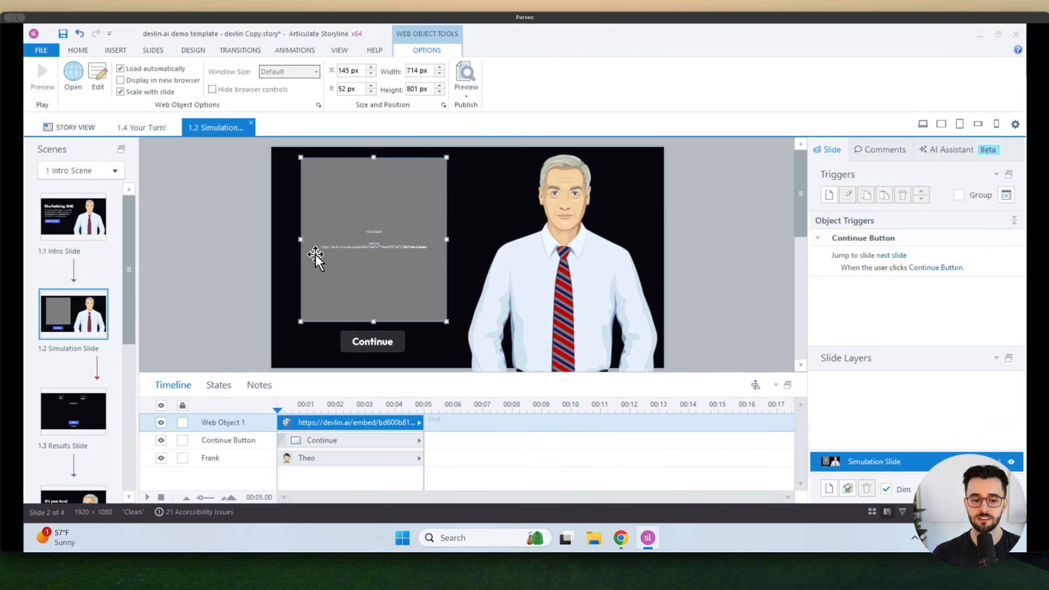
drag(299, 245, 296, 240)
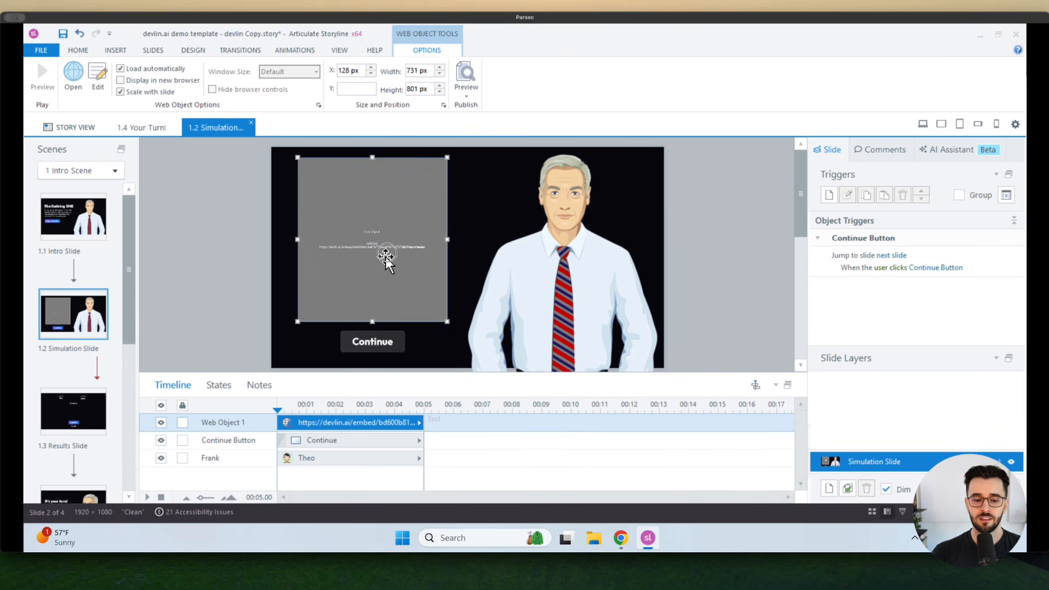
drag(387, 257, 386, 258)
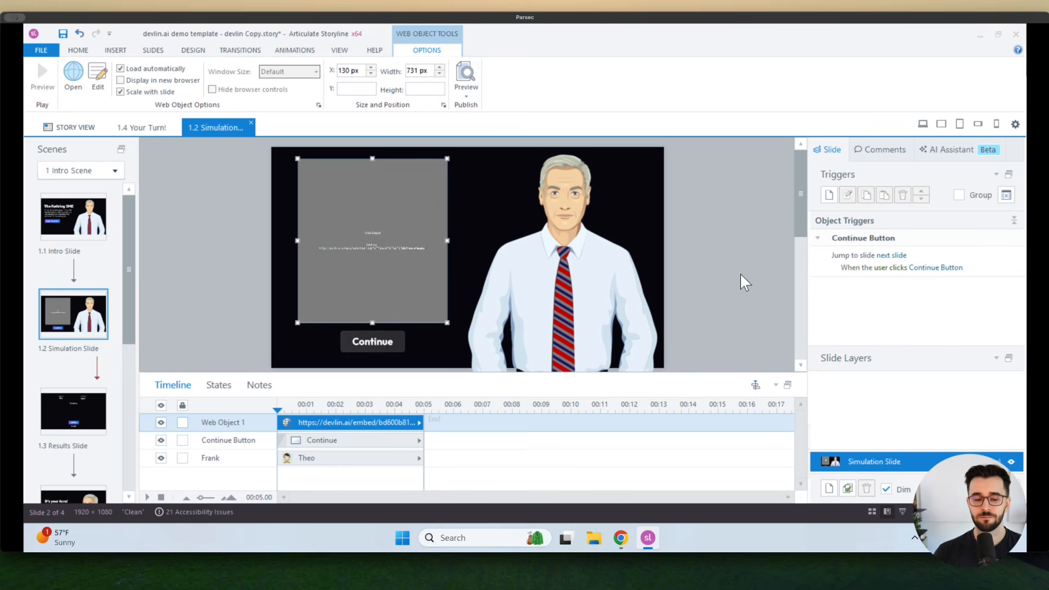
click(686, 305)
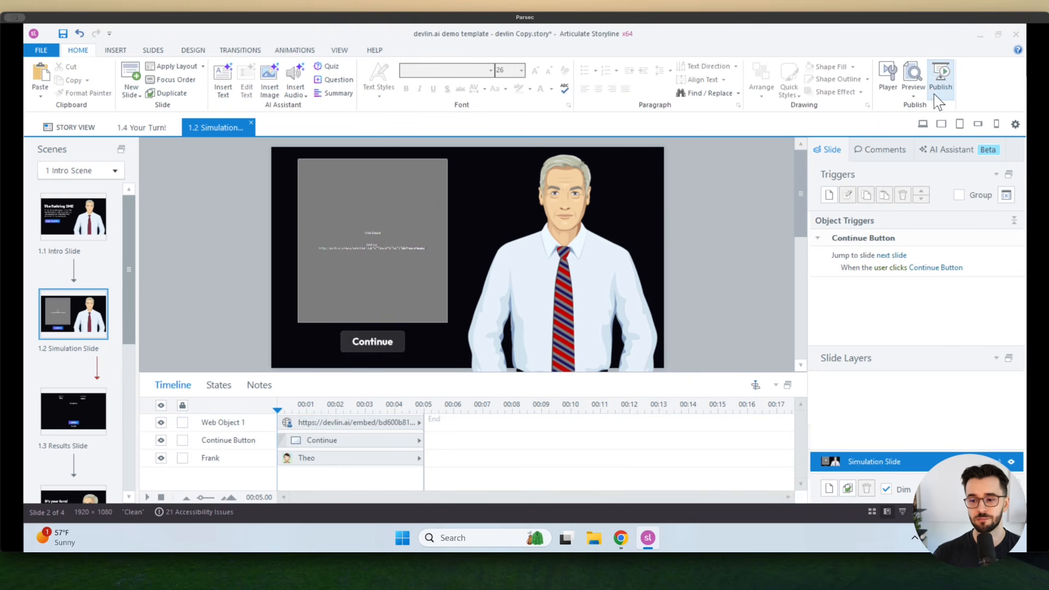
click(389, 253)
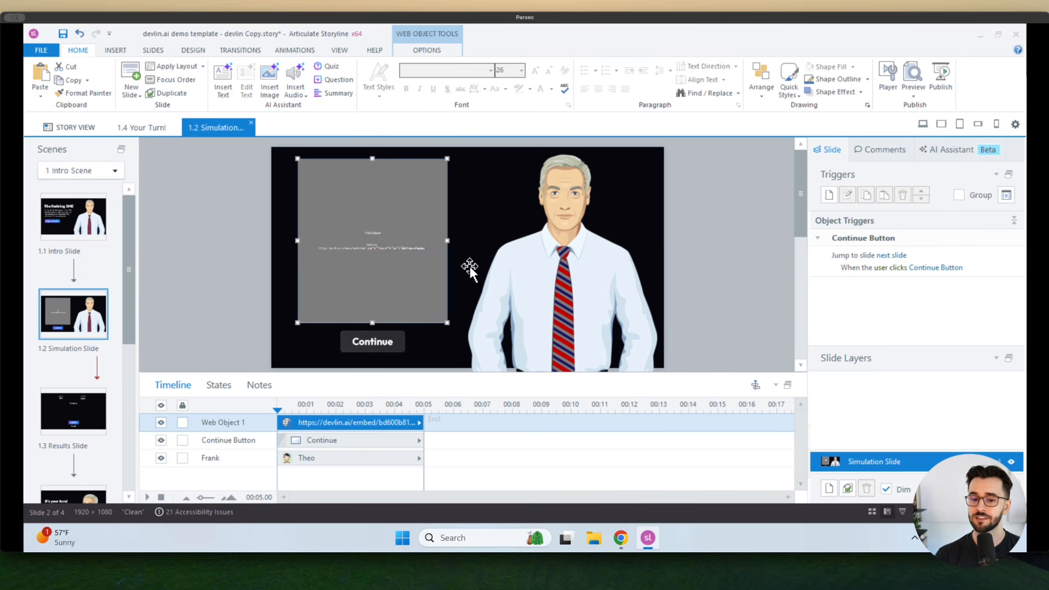
click(529, 272)
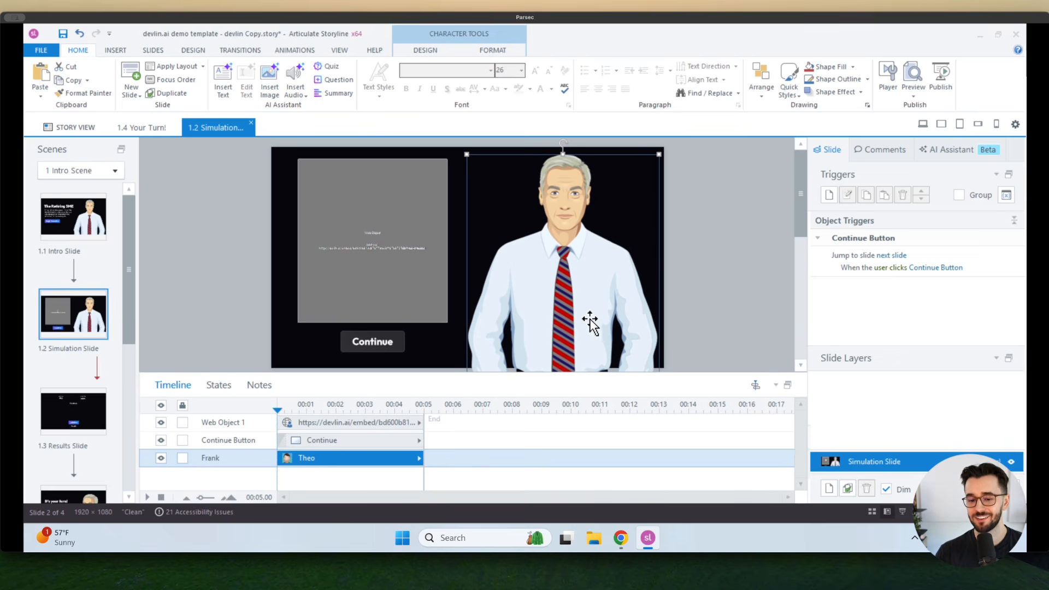
- Switch to Chrome and review the Implementation Guide's Step 2 table of matching Storyline variables, their types and change conditions
click(621, 540)
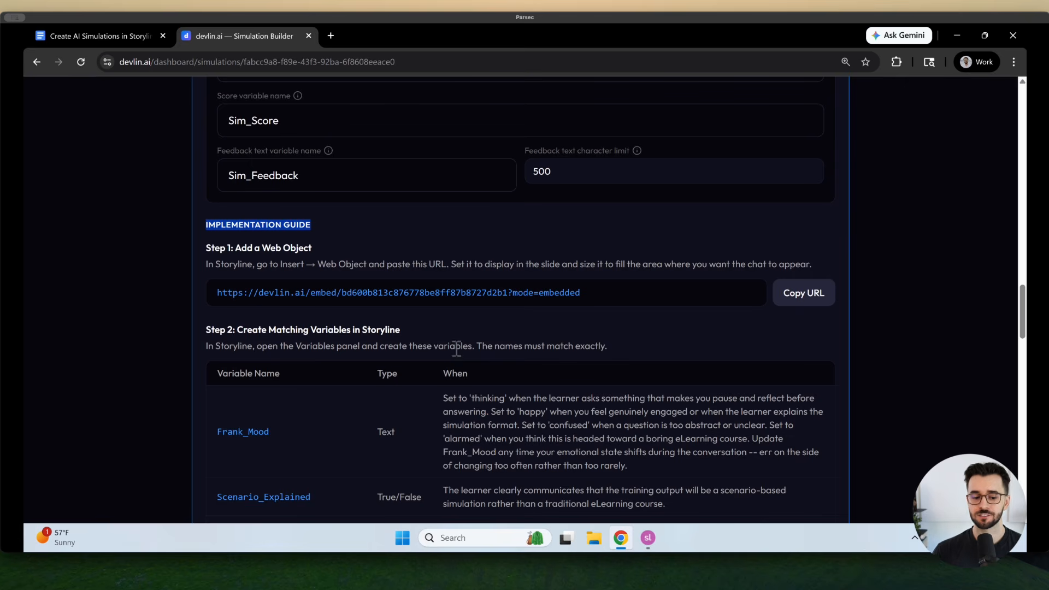
scroll(456, 364, down, 1)
scroll(454, 361, down, 1)
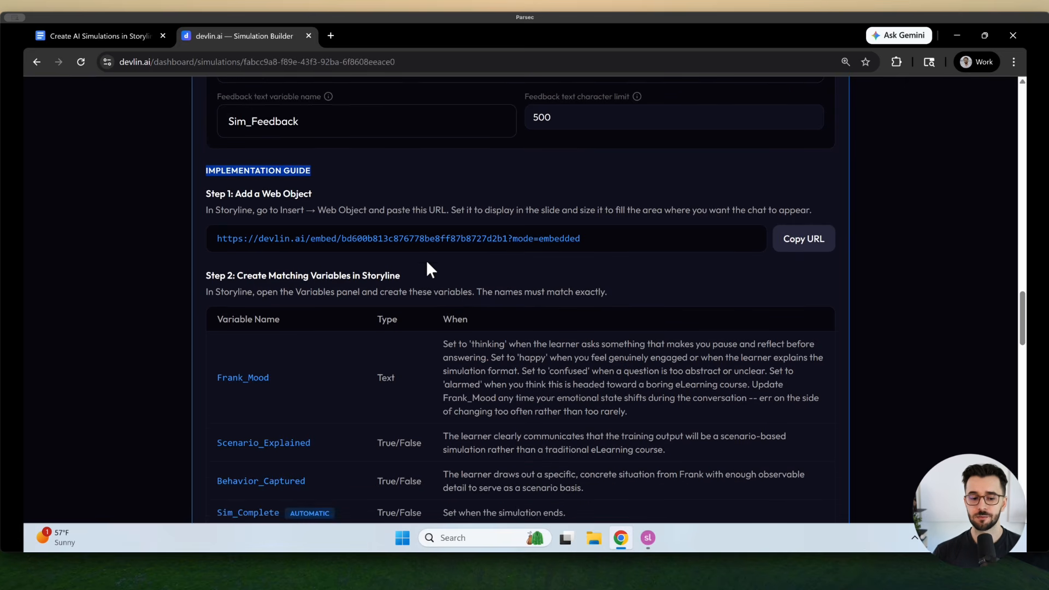
scroll(473, 249, down, 2)
scroll(302, 274, down, 2)
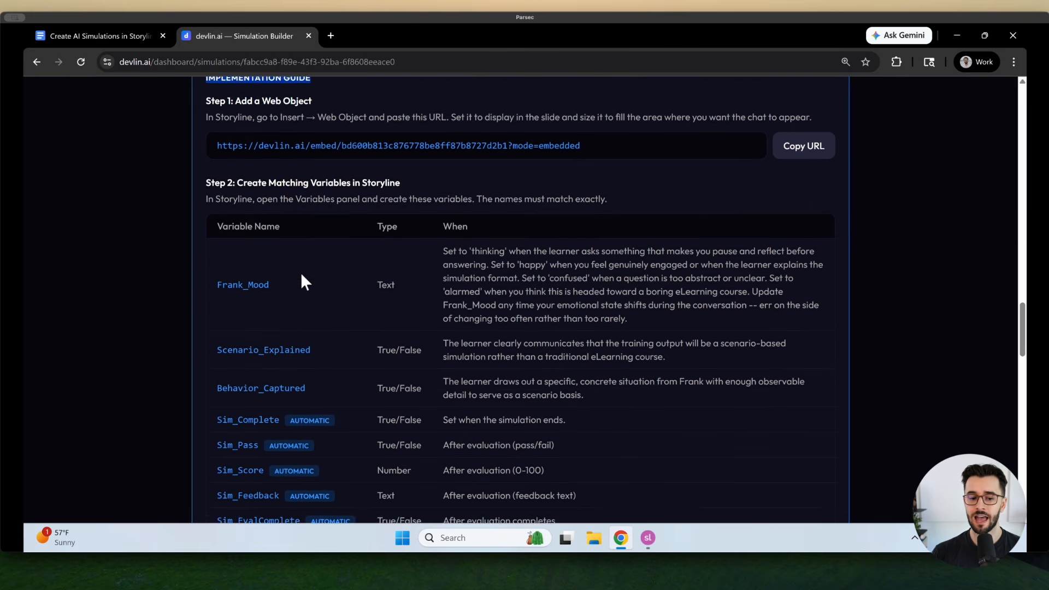
scroll(299, 273, down, 1)
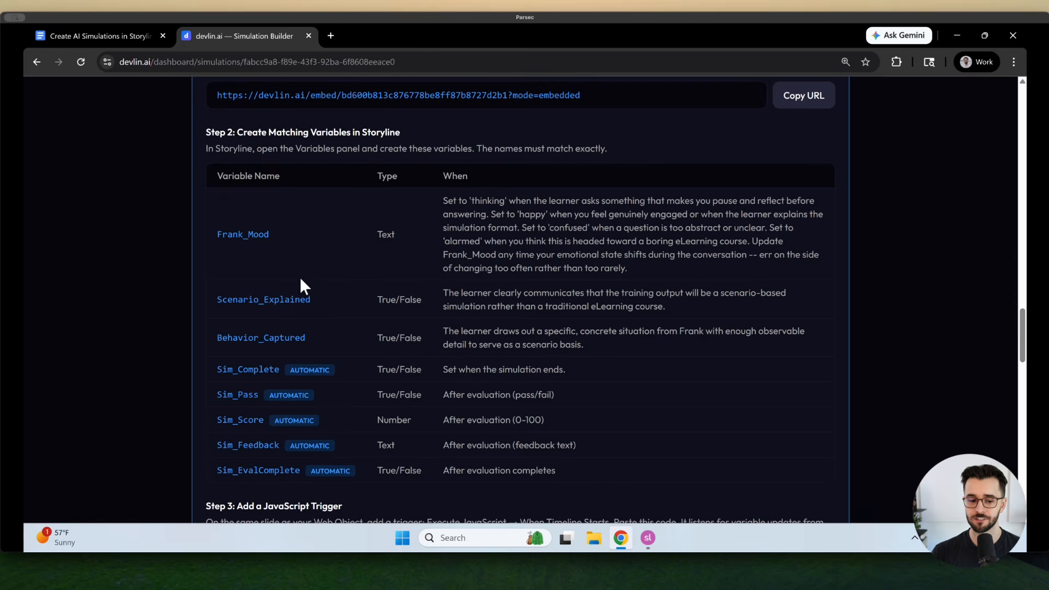
- Read Step 5 of the Google Docs guide and switch to Storyline to review Frank's character states on 1.2 Simulation Slide
click(118, 37)
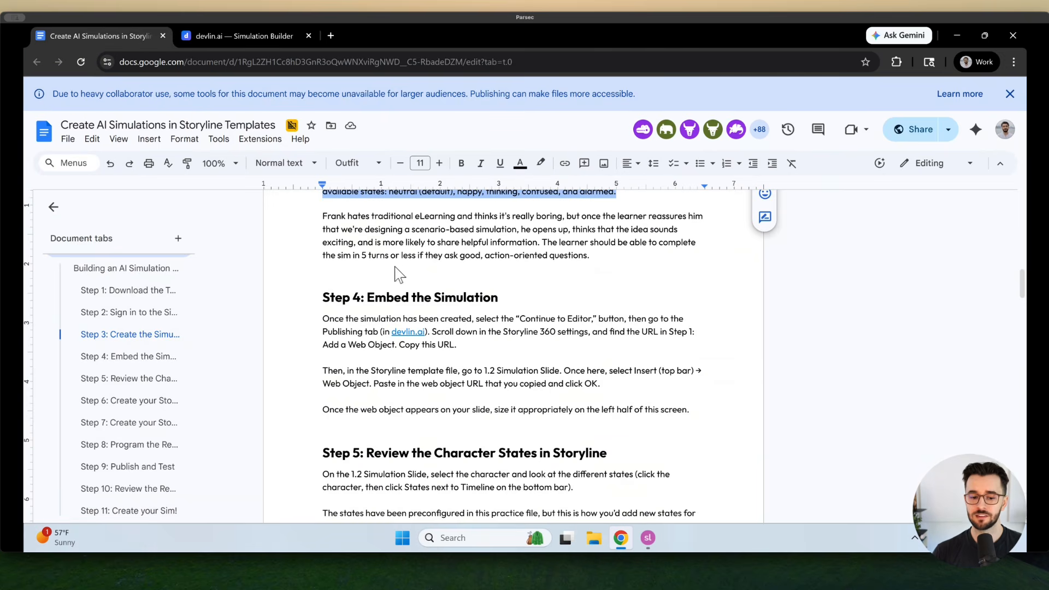
scroll(431, 312, down, 3)
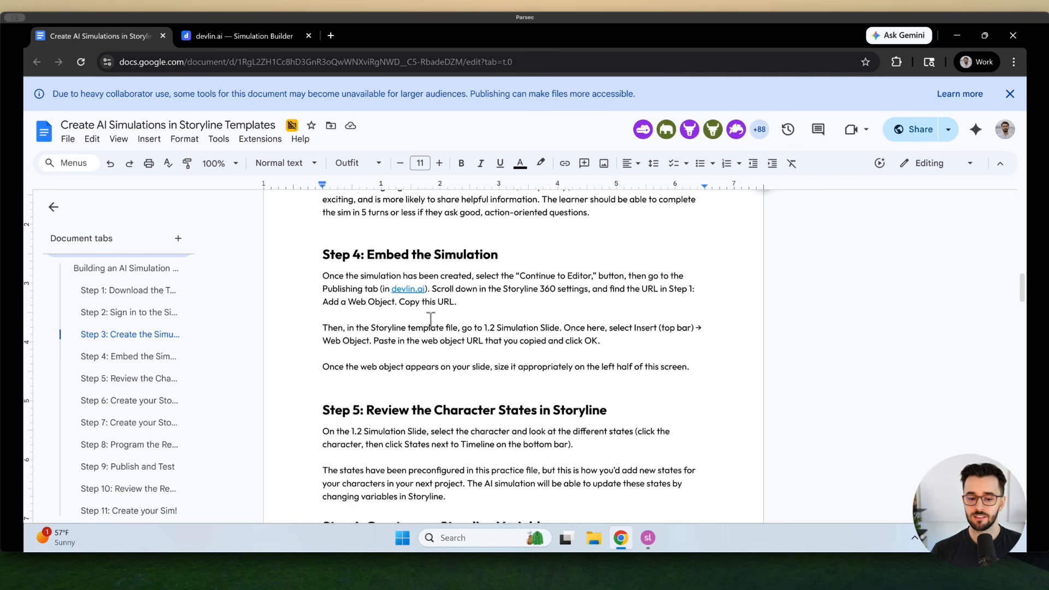
scroll(420, 332, down, 1)
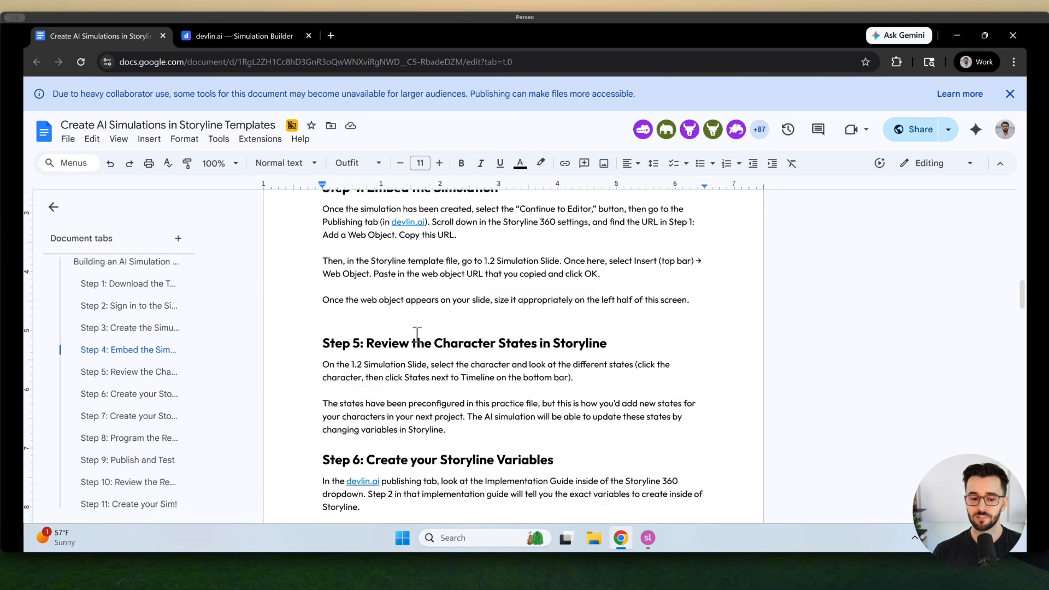
scroll(424, 337, down, 1)
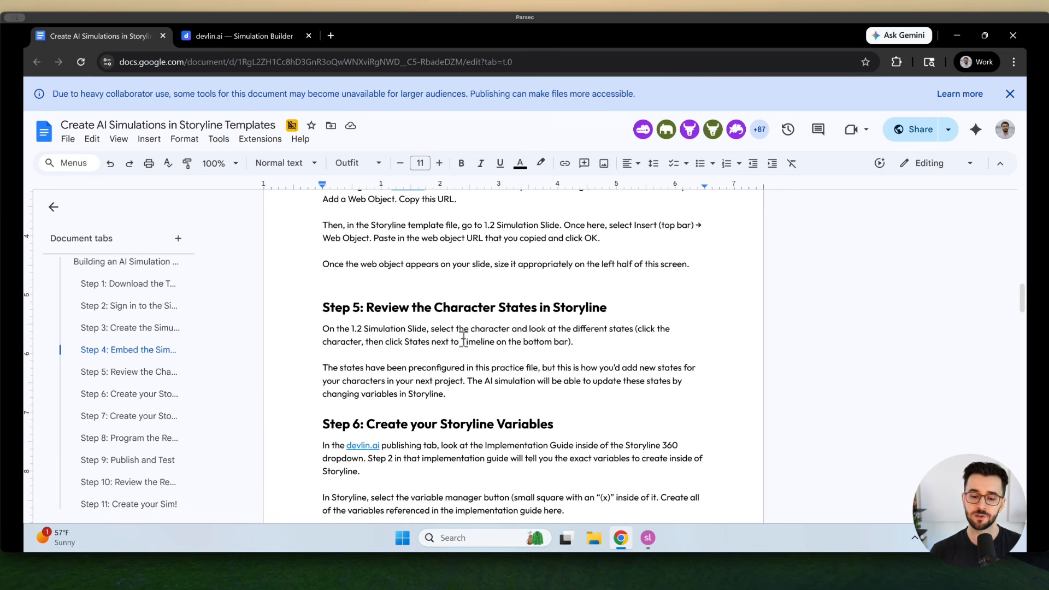
click(649, 537)
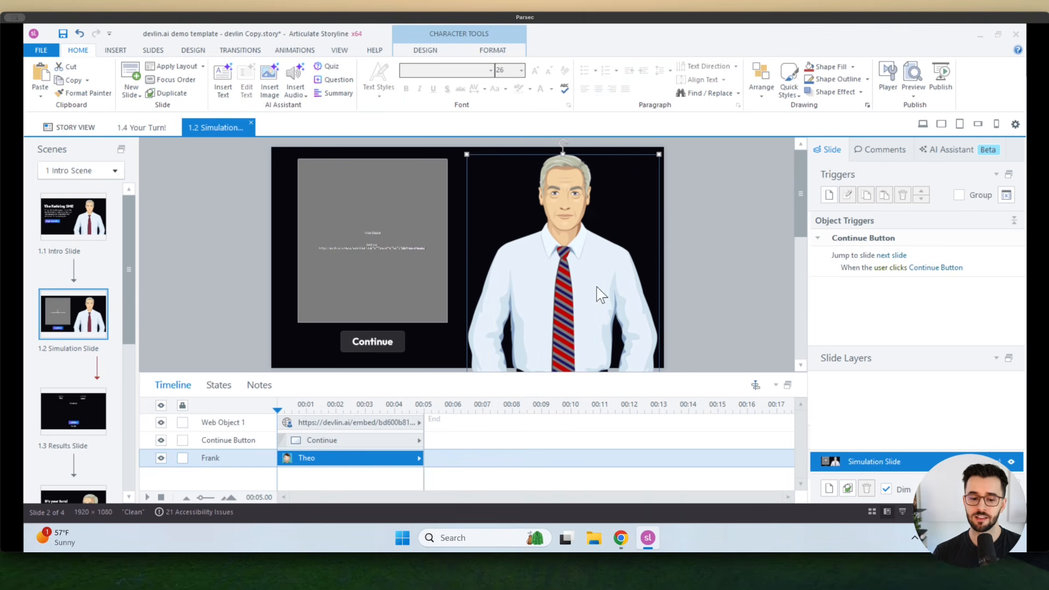
click(221, 387)
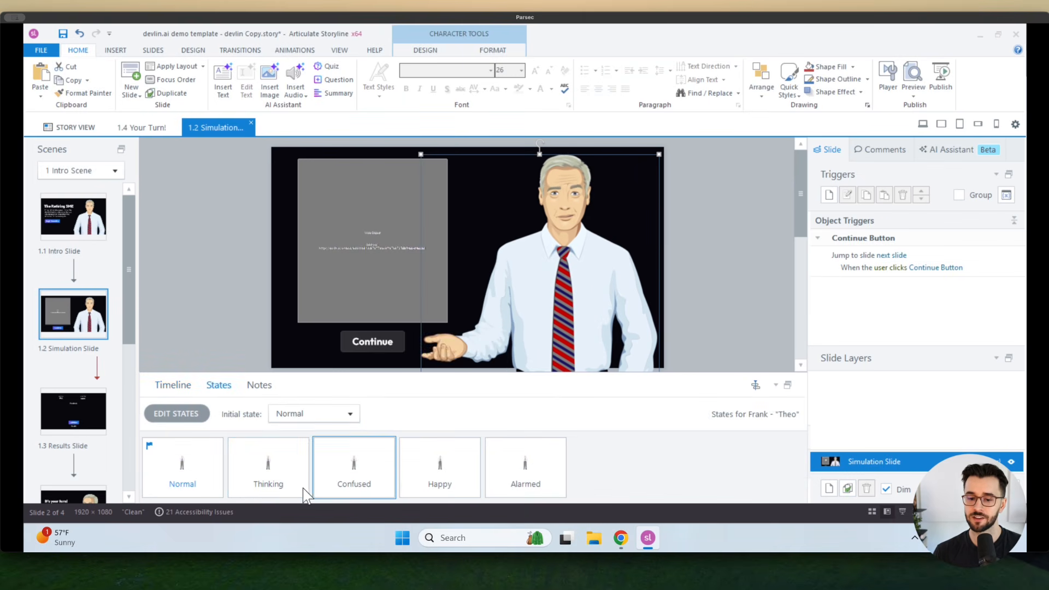
click(173, 386)
- Switch to Chrome, review the guide's Step 6 with its essential variables list highlighted, and return to devlin.ai's table of matching variables
click(620, 539)
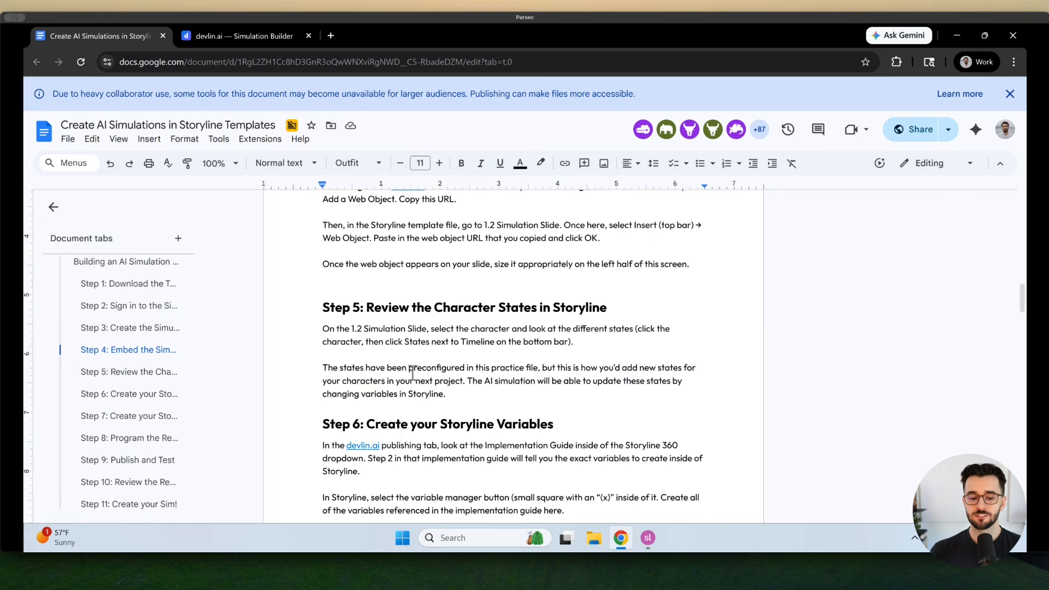
scroll(404, 385, down, 4)
scroll(414, 393, down, 2)
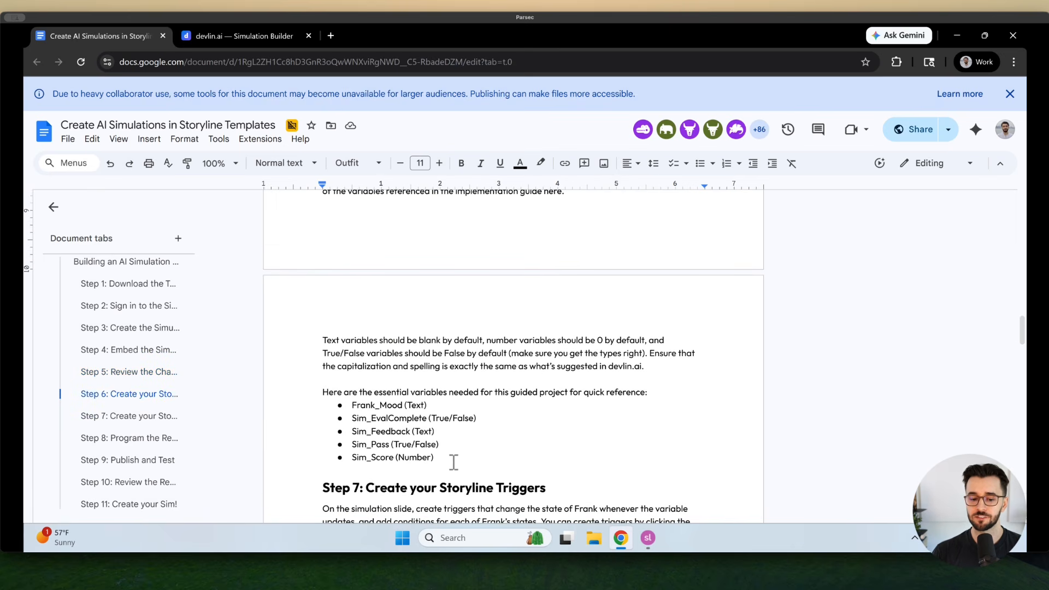
drag(454, 459, 329, 407)
scroll(394, 356, up, 2)
scroll(393, 356, up, 1)
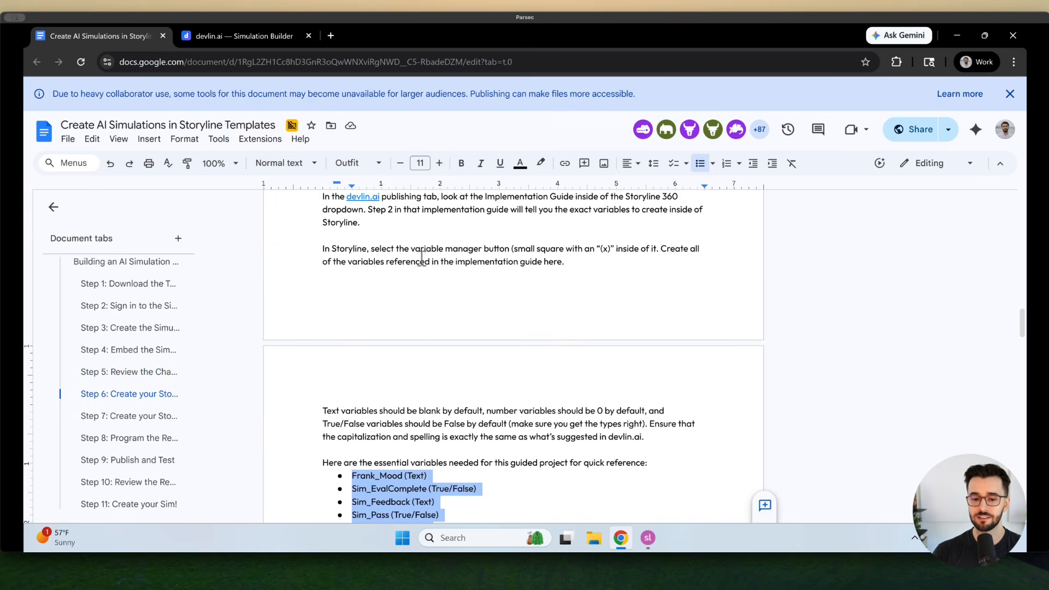
scroll(406, 284, down, 3)
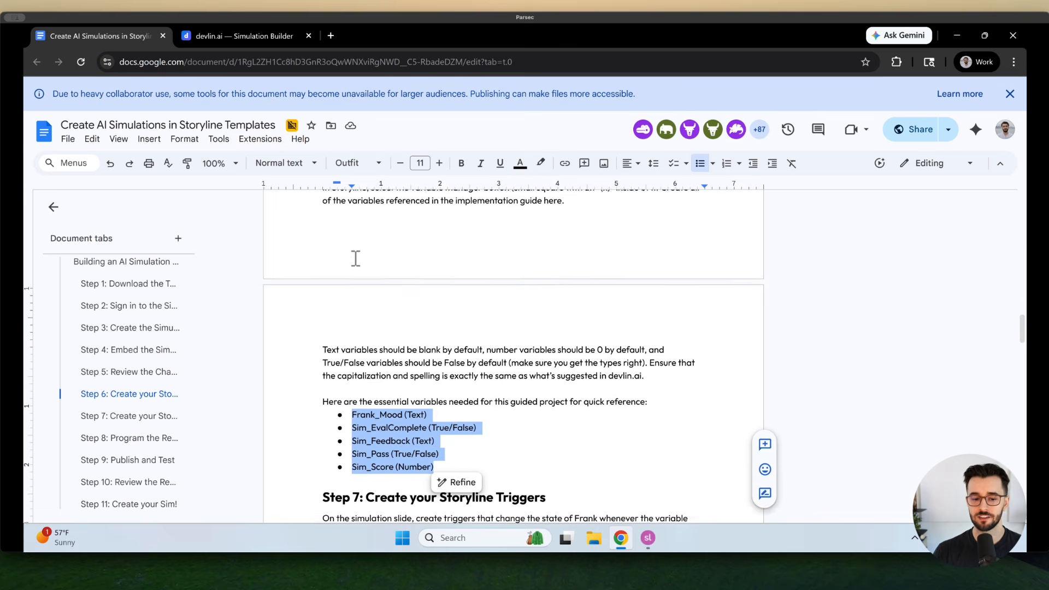
click(250, 37)
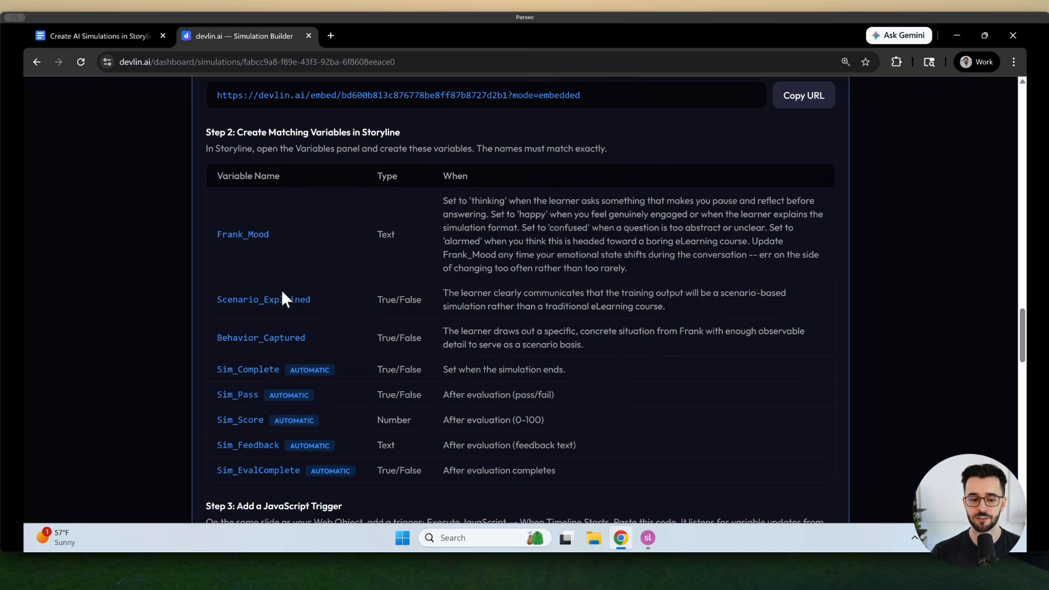
- Review the required Storyline variable names and types in devlin.ai and in the guide document's essential variables list
drag(322, 332, 215, 299)
click(214, 300)
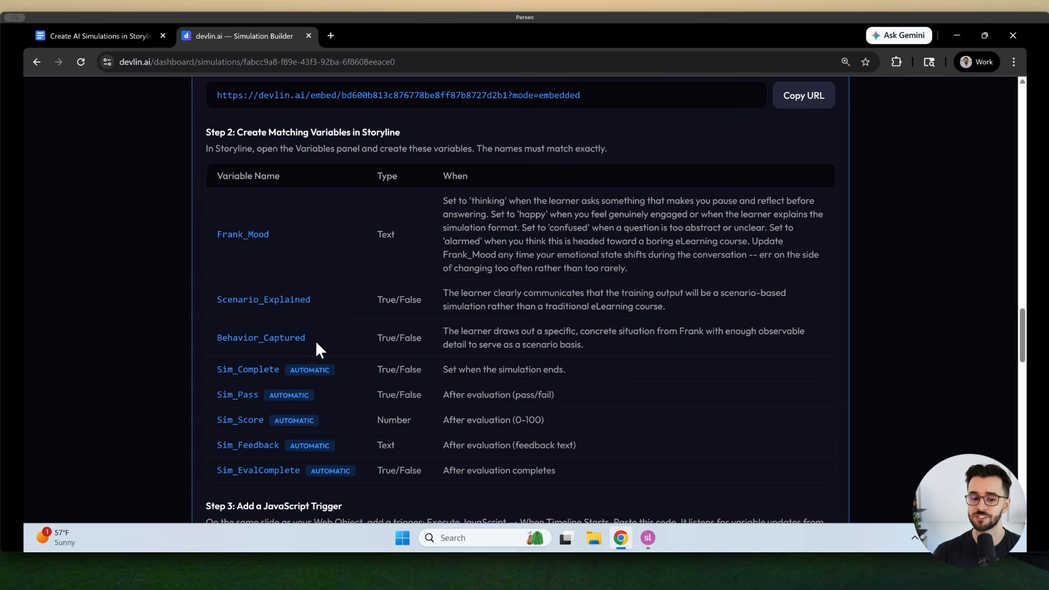
drag(317, 339, 213, 310)
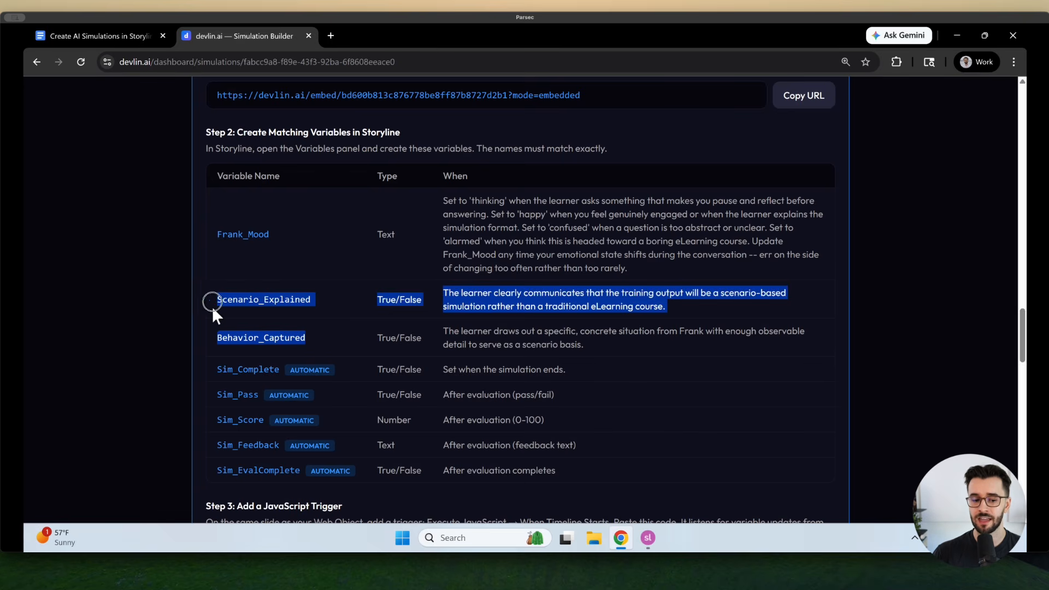
drag(284, 377, 219, 369)
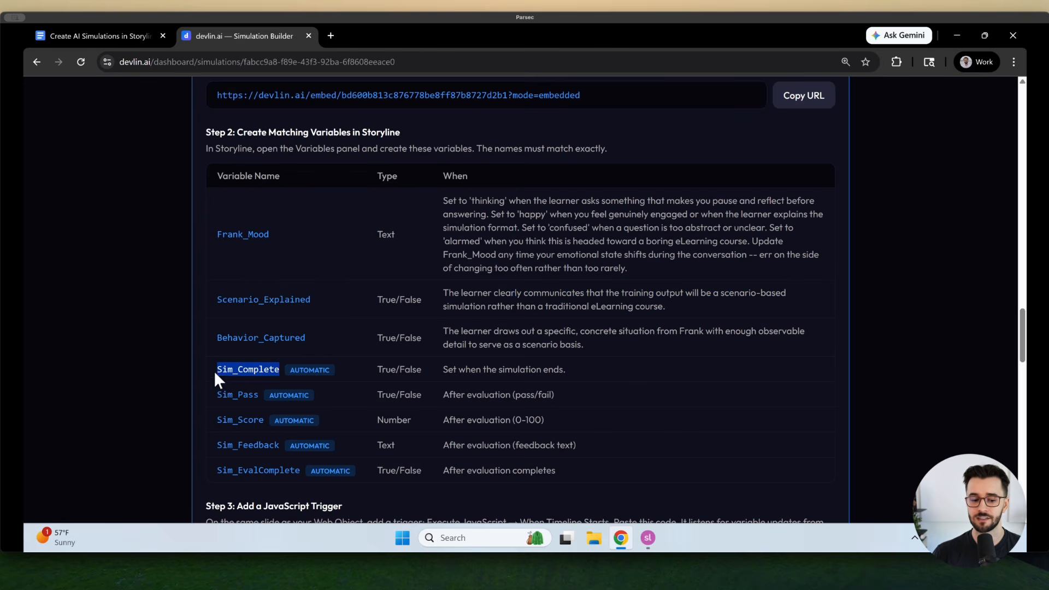
click(94, 37)
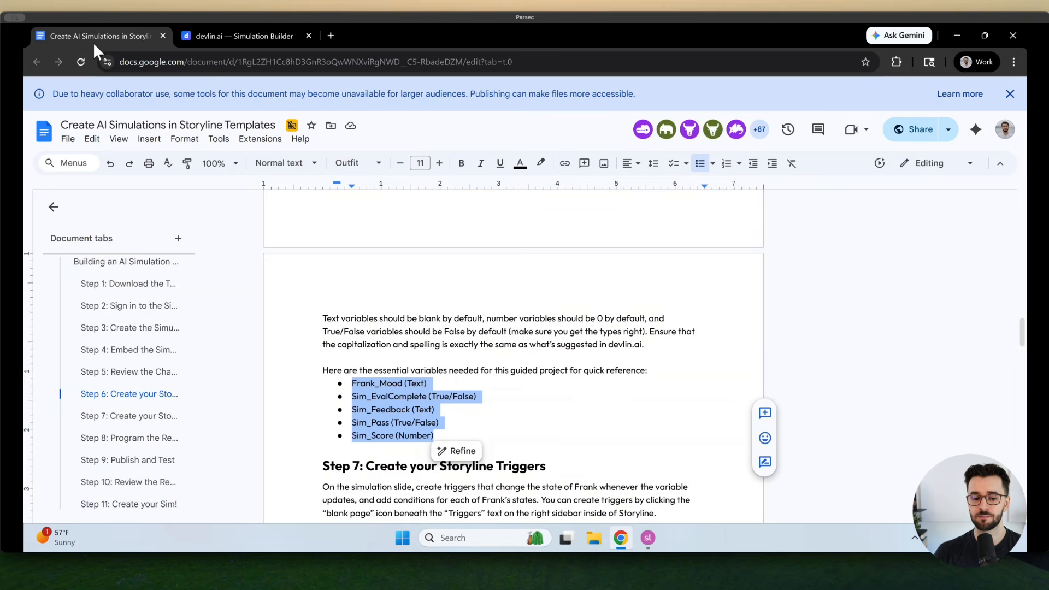
click(403, 383)
scroll(408, 422, down, 1)
scroll(408, 413, down, 1)
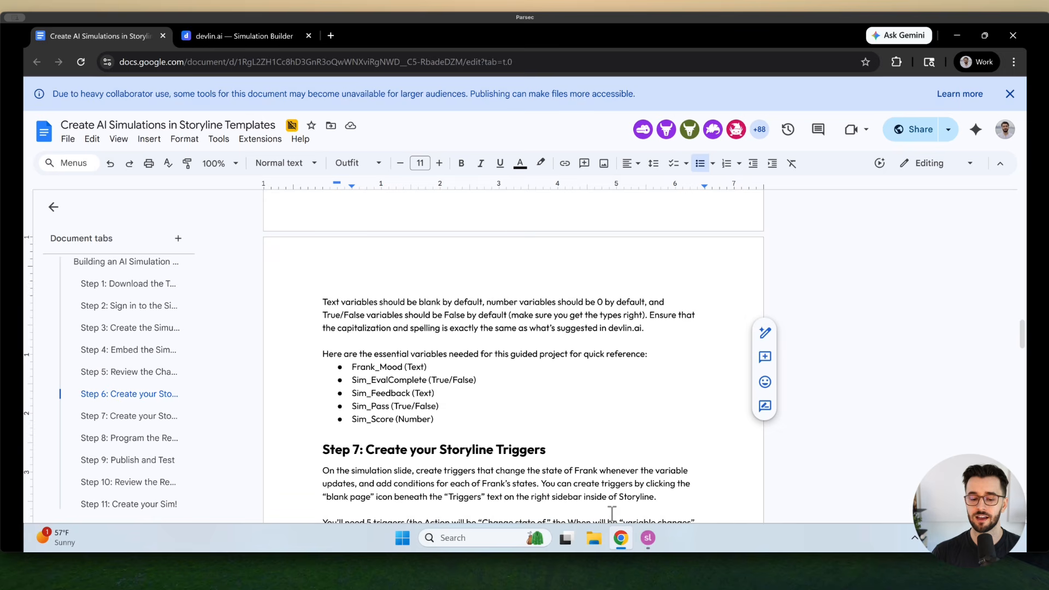
- Switch to Articulate Storyline and create a project variable named Frank_Mood of type Text with a blank default, checking the type in the guide document
click(651, 541)
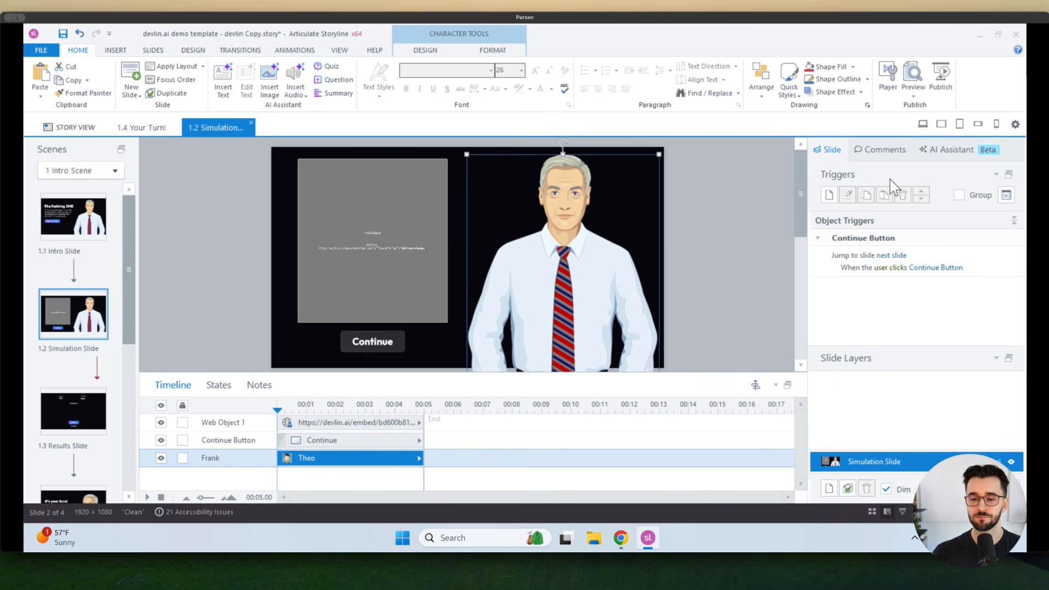
click(1006, 196)
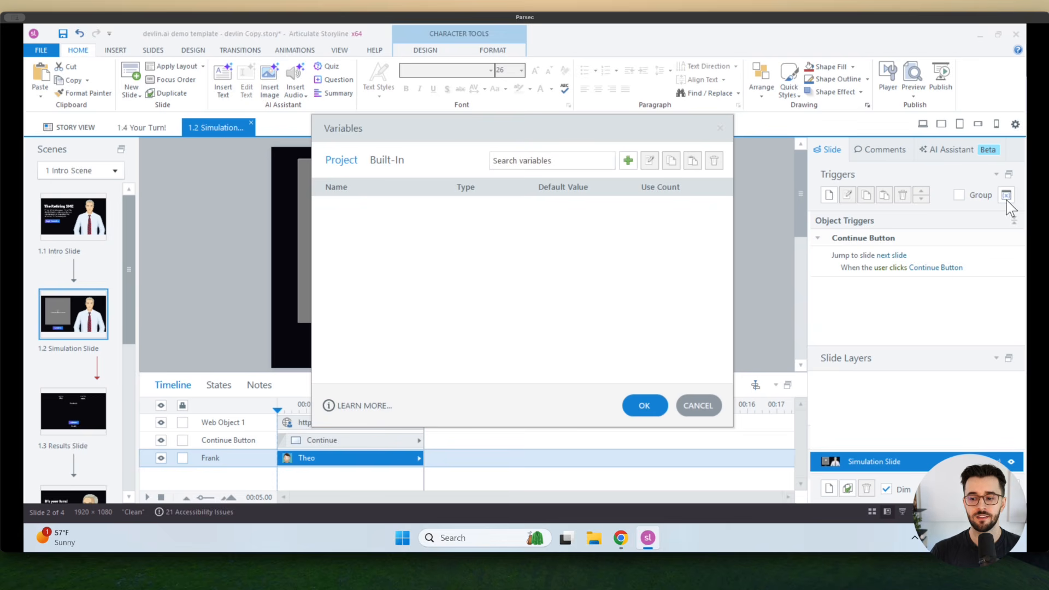
click(628, 160)
text(Frank_Mood)
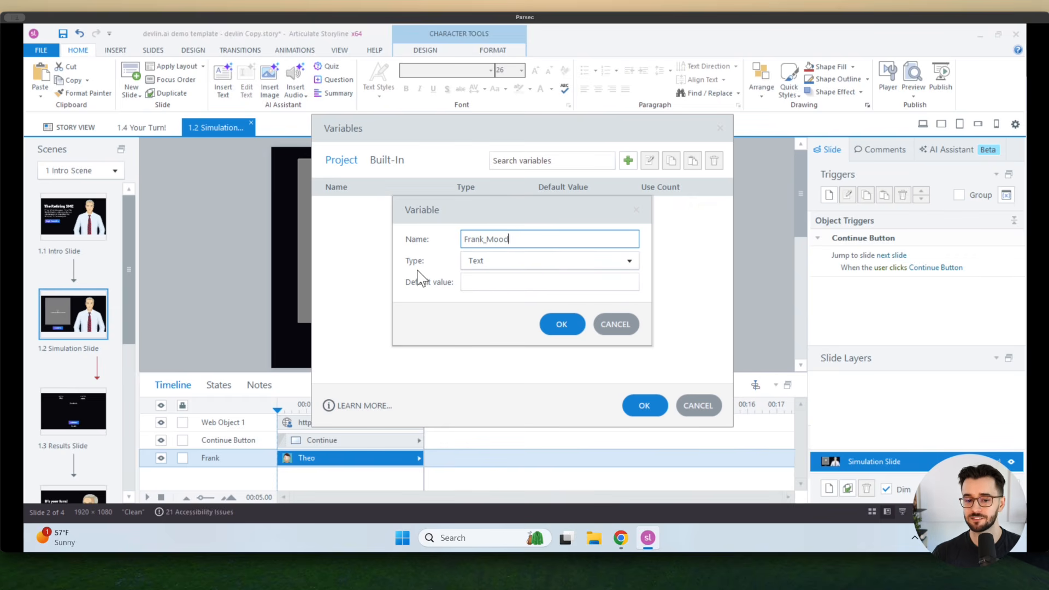
key(alt+Tab)
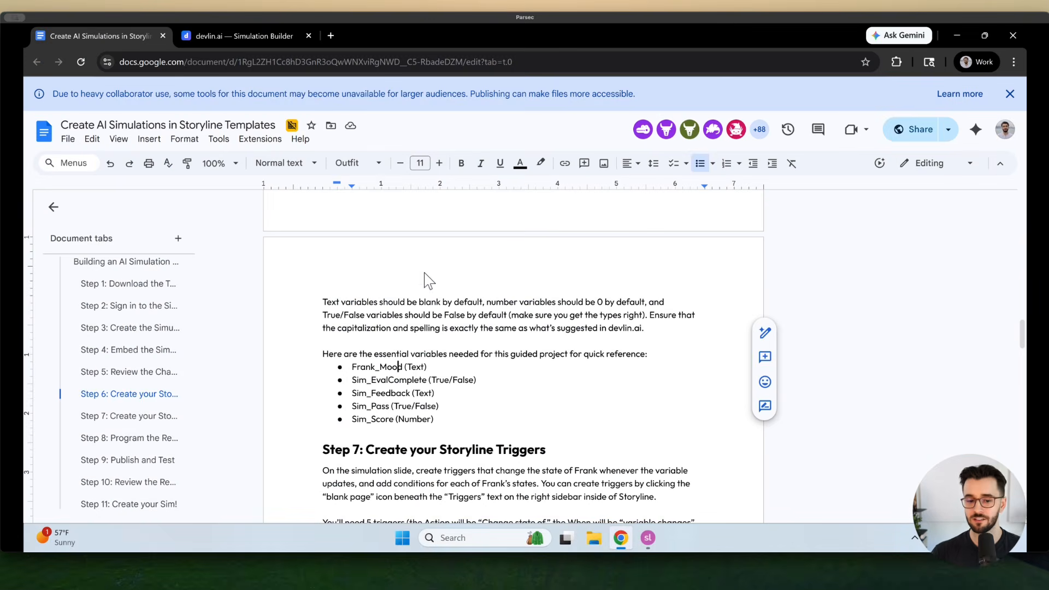
double_click(416, 367)
key(alt+Tab)
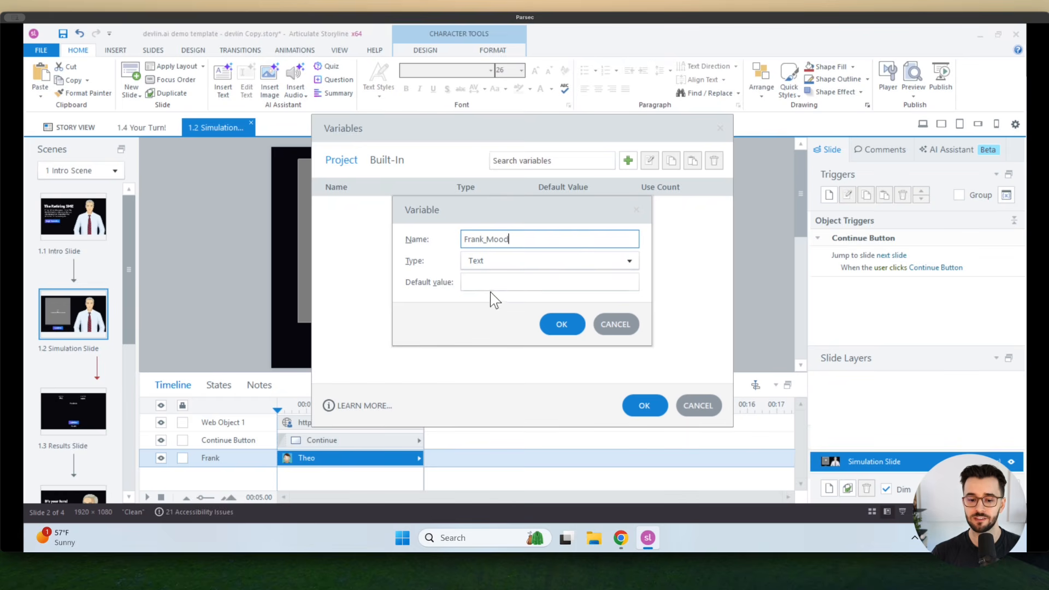
click(559, 328)
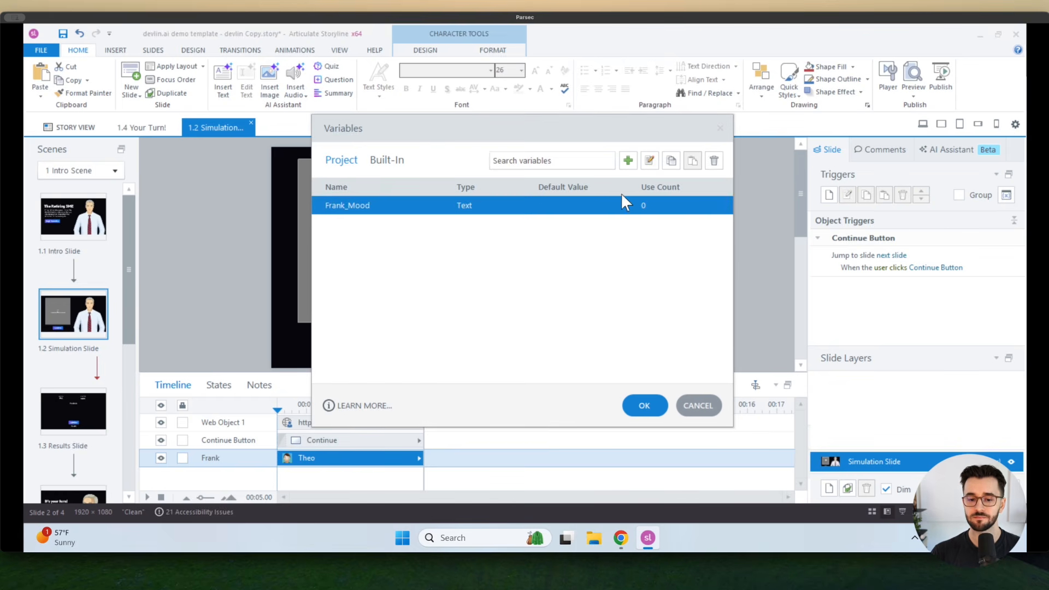
- Start a new project variable and name it Sim_EvalComplete, copying the name from the guide document
click(628, 161)
key(alt+Tab)
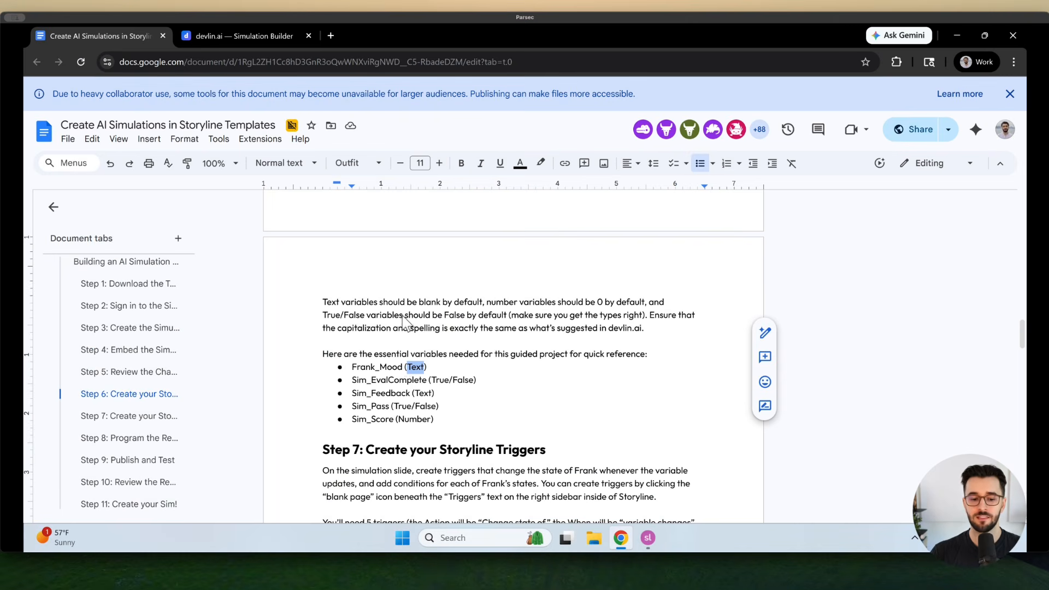
drag(424, 381, 356, 381)
click(418, 379)
drag(427, 381, 351, 381)
key(ctrl+c)
key(alt+Tab)
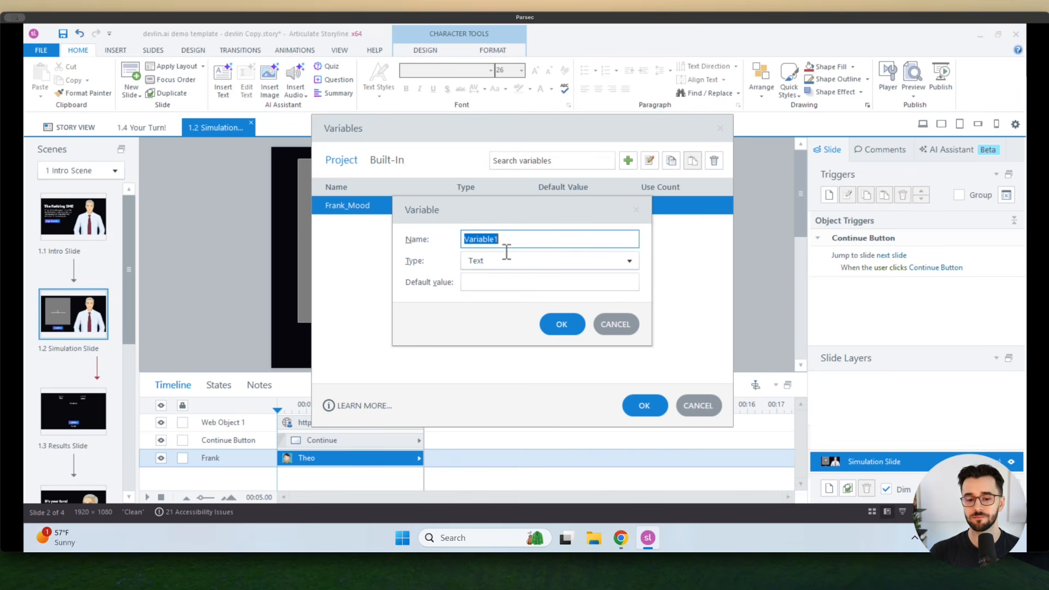
key(ctrl+v)
- Make Sim_EvalComplete a True/False variable with default value False, as listed in the guide document, and save it
key(alt+Tab)
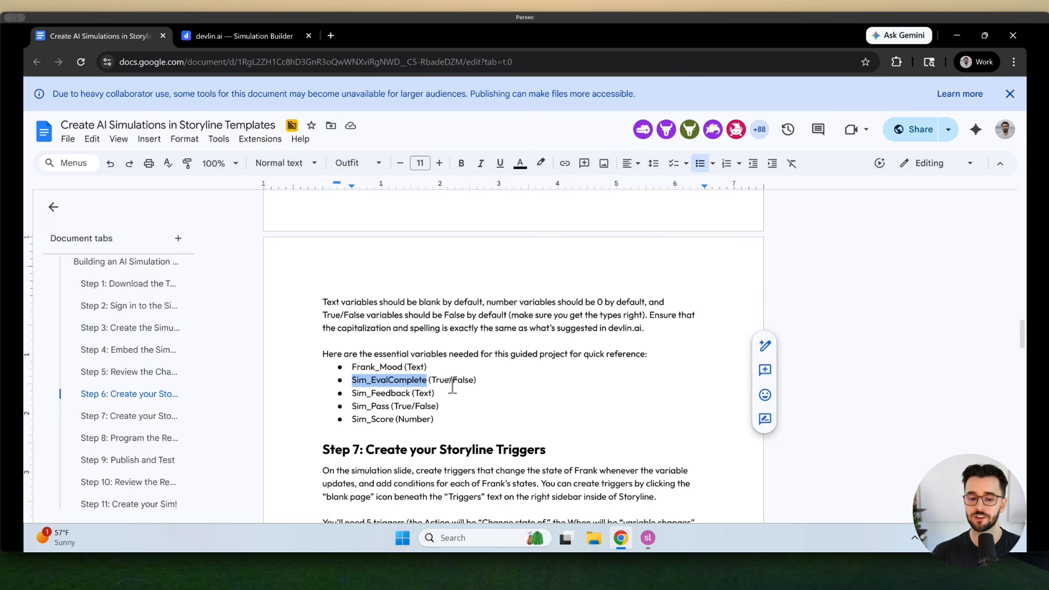
key(alt+Tab)
click(546, 260)
click(498, 274)
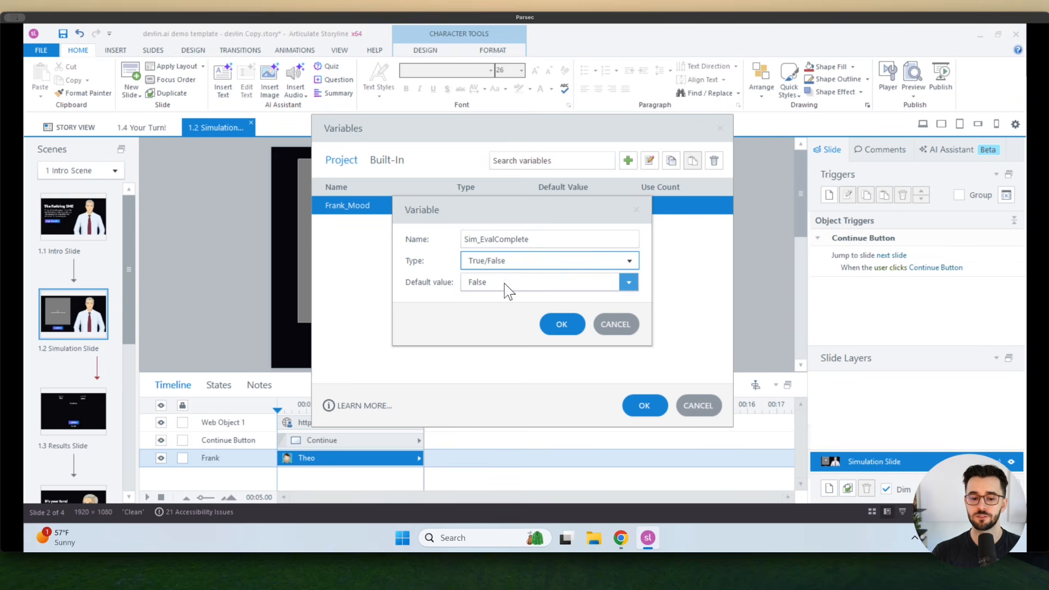
click(568, 326)
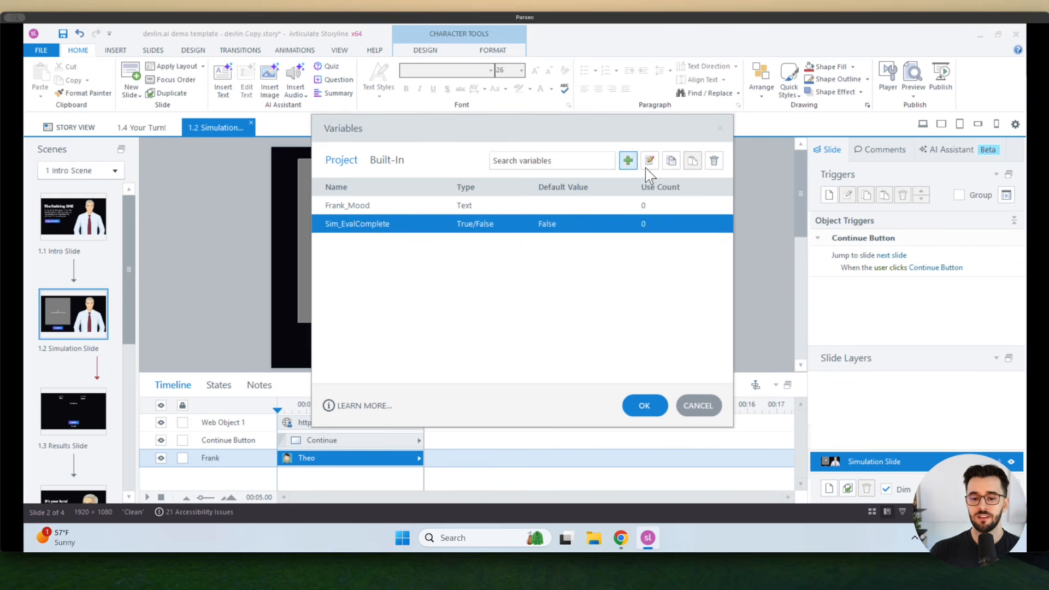
- Duplicate the Sim_EvalComplete variable and rename the copy as Sim_Pass, keeping the True/False type and False default
click(687, 163)
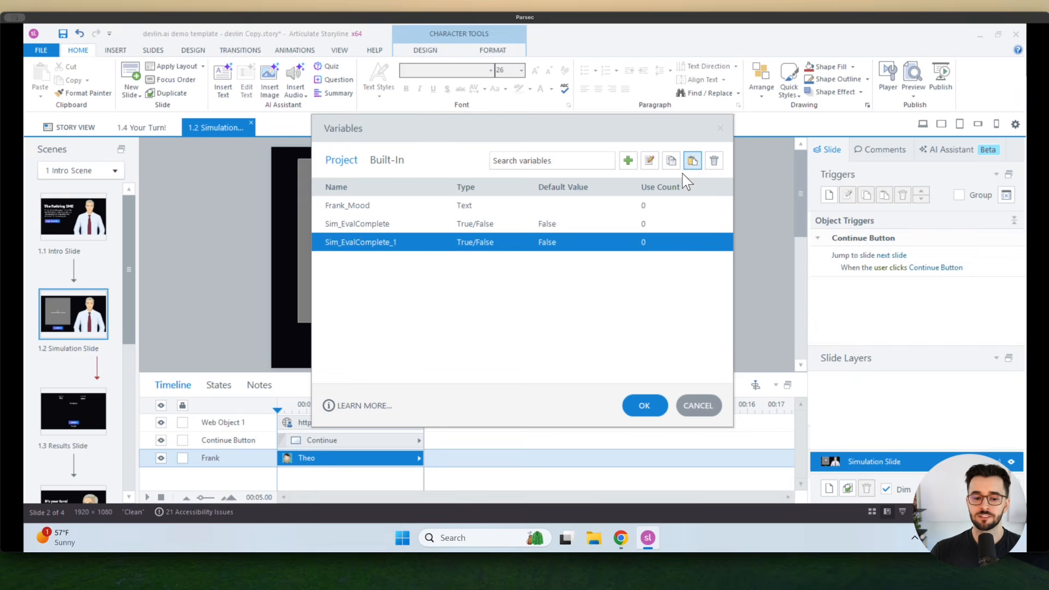
key(alt+Tab)
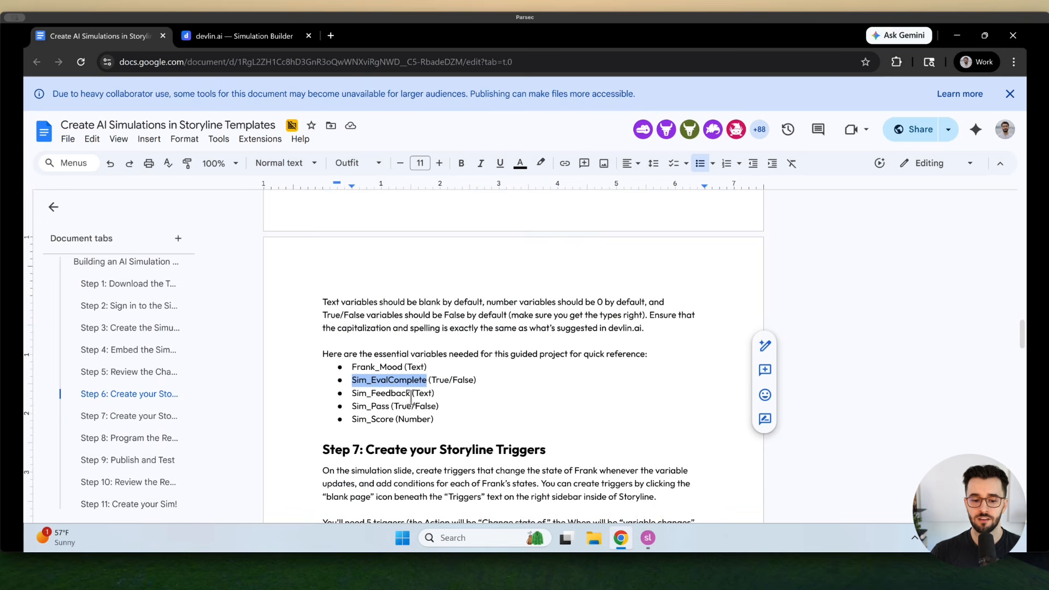
key(alt+Tab)
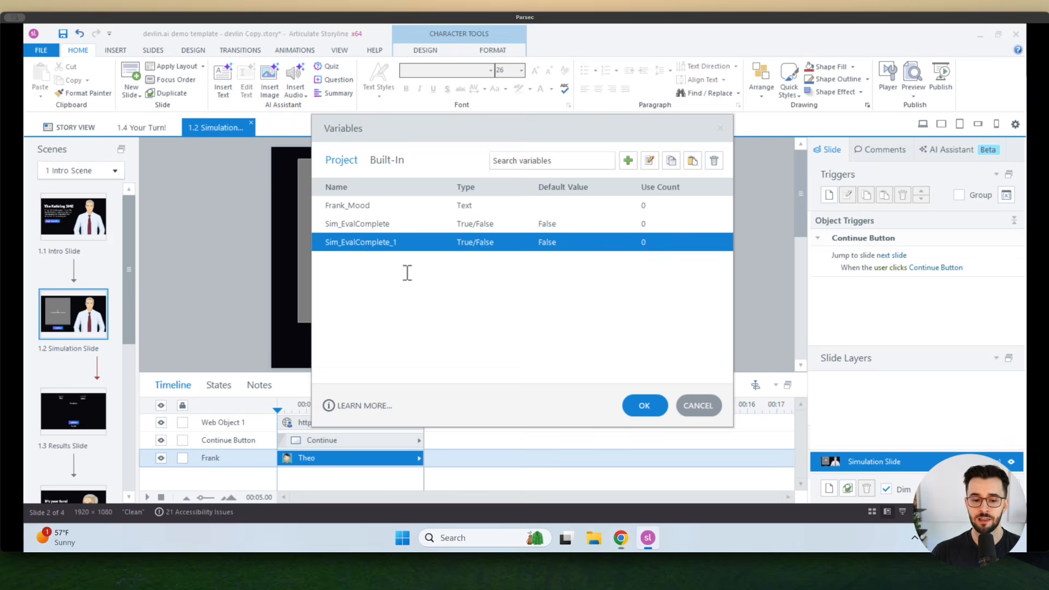
double_click(363, 244)
text(Sim_pass)
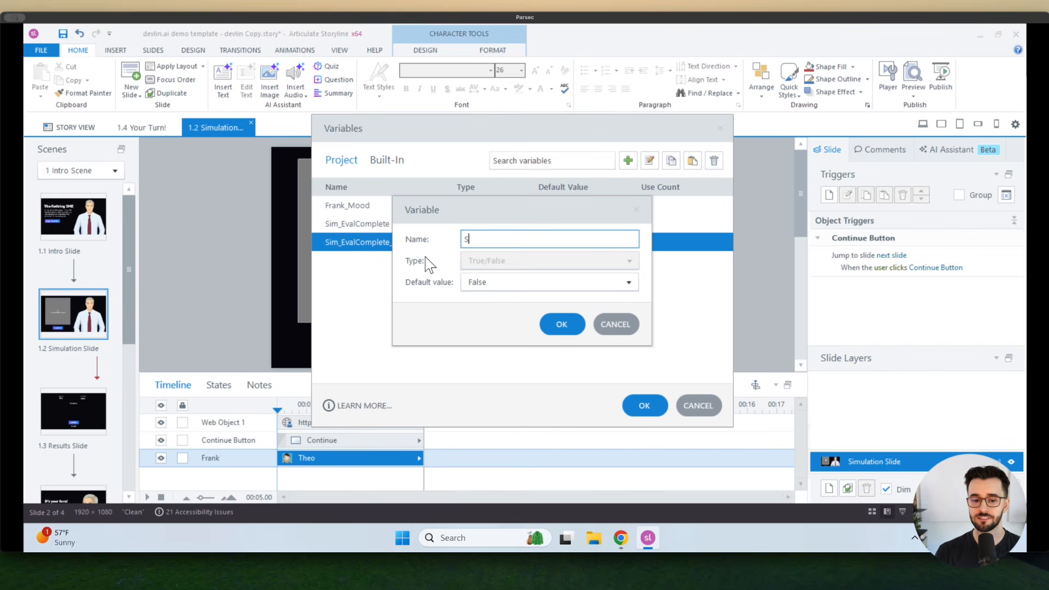
key(BackSpace)
key(BackSpace)
key(BackSpace)
key(BackSpace)
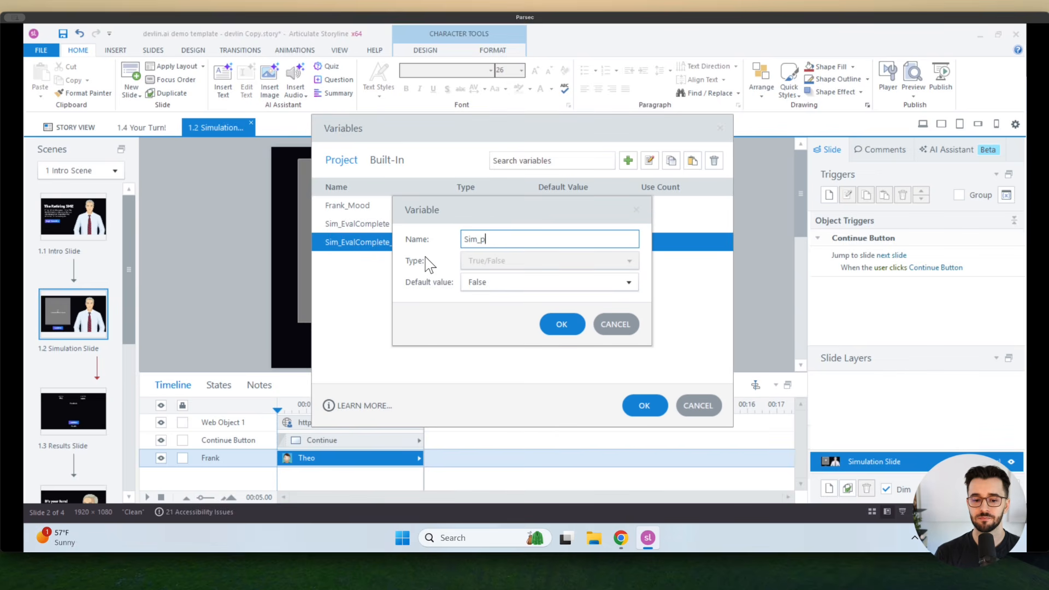
text(Pass)
click(562, 324)
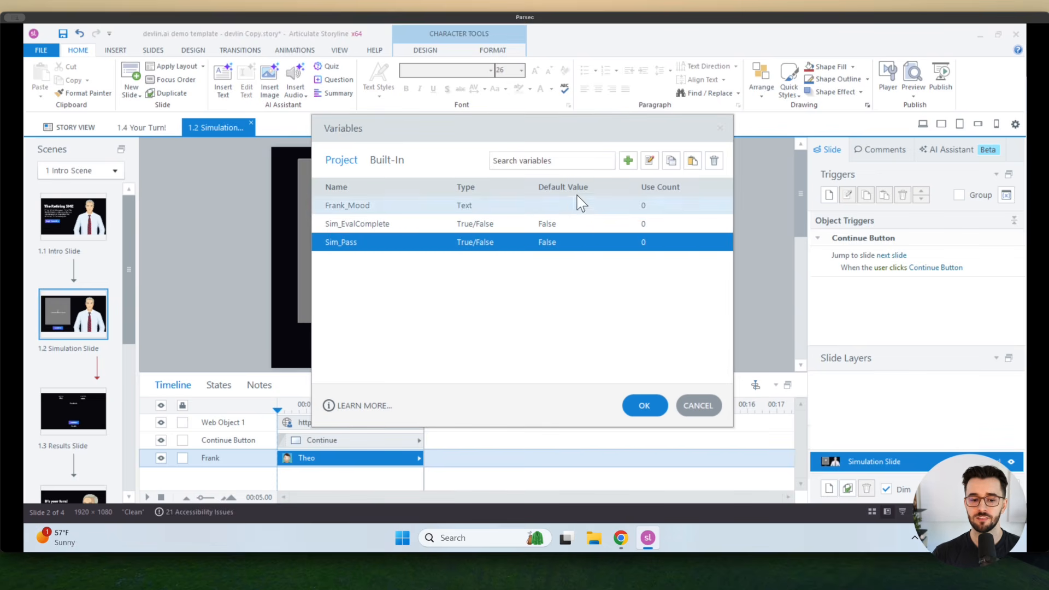
- Create a project variable named Sim_Score of type Number with default value 0
click(628, 160)
text(Sim_Score)
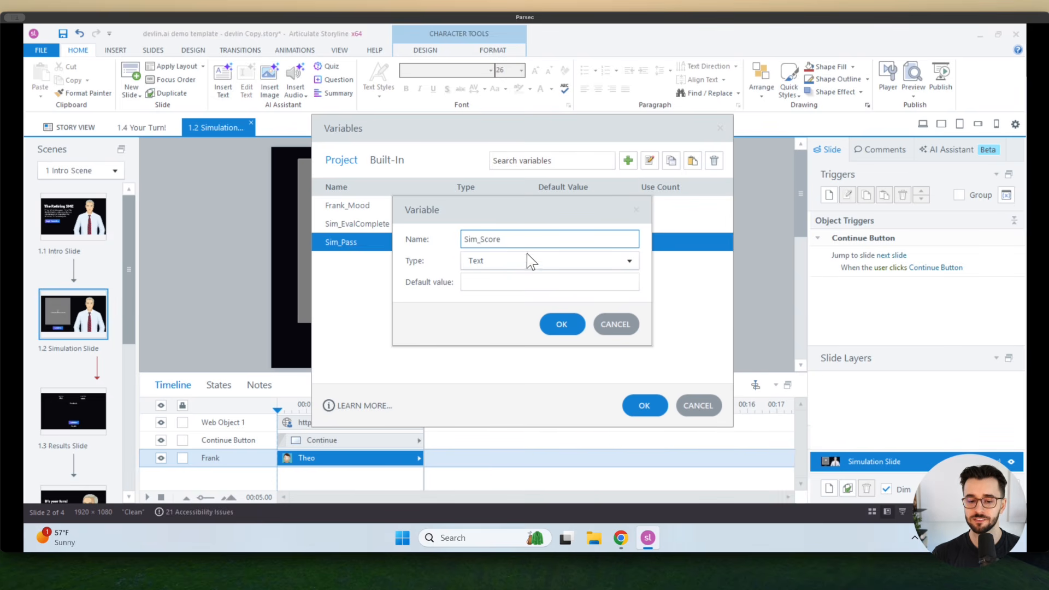
click(528, 262)
click(500, 305)
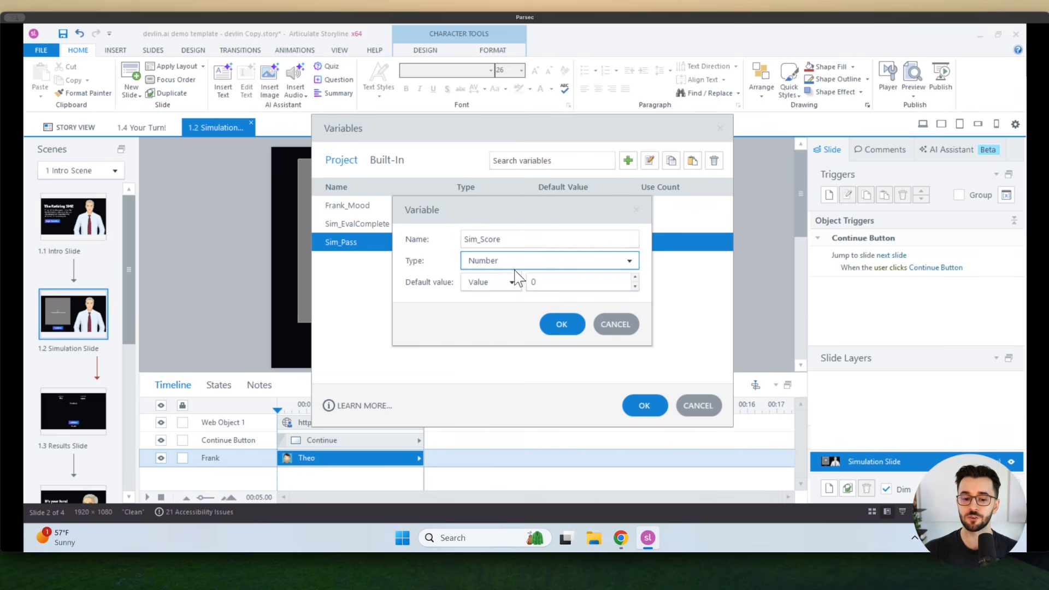
click(562, 324)
- Check the guide document for the remaining variable and create Sim_Feedback as a Text variable with a blank default
key(alt+Tab)
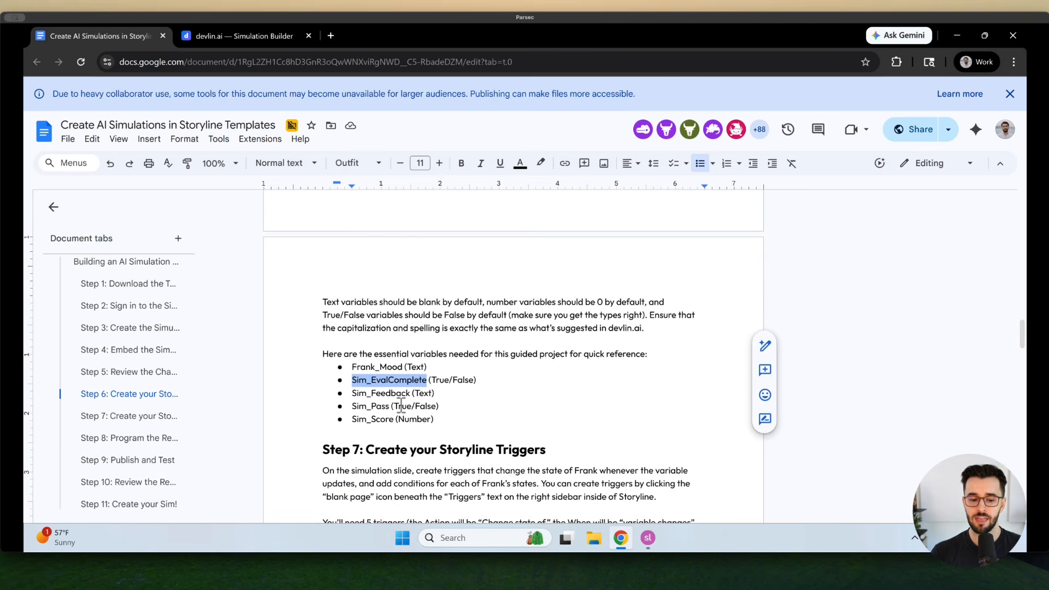
key(alt+Tab)
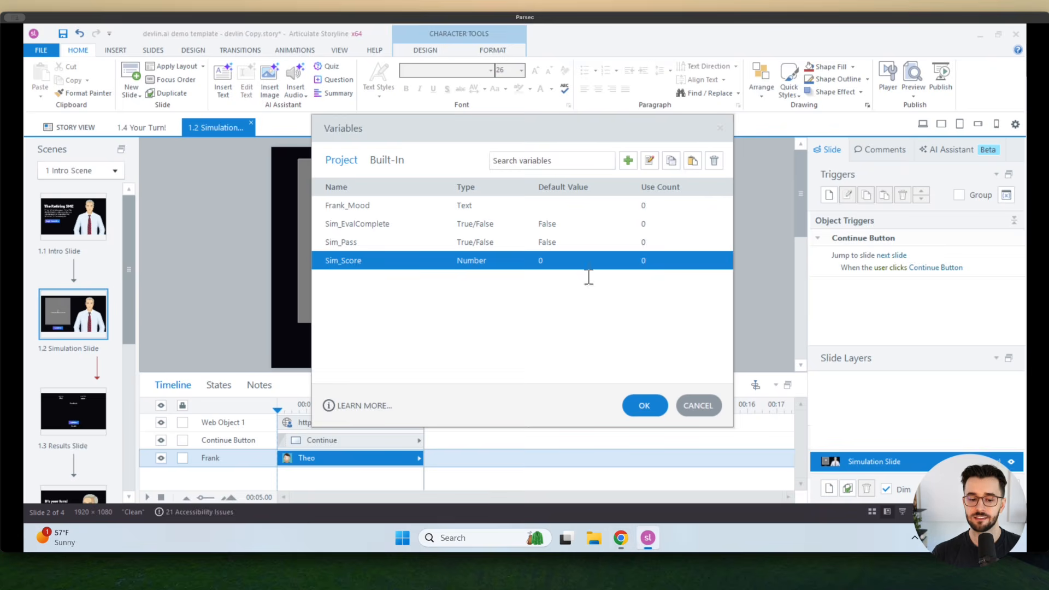
click(634, 166)
text(S)
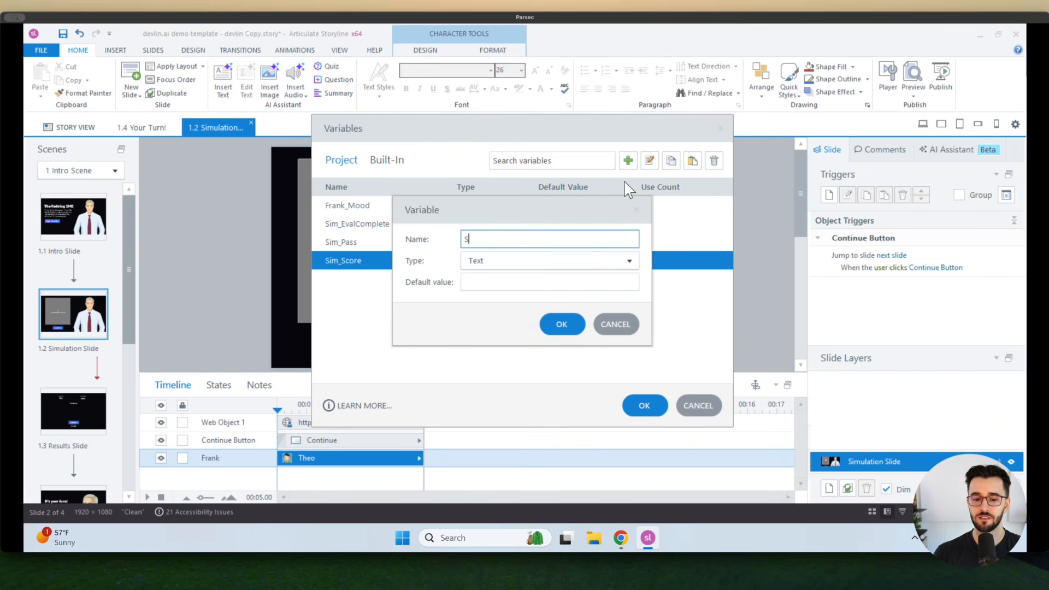
text(im_Feedback)
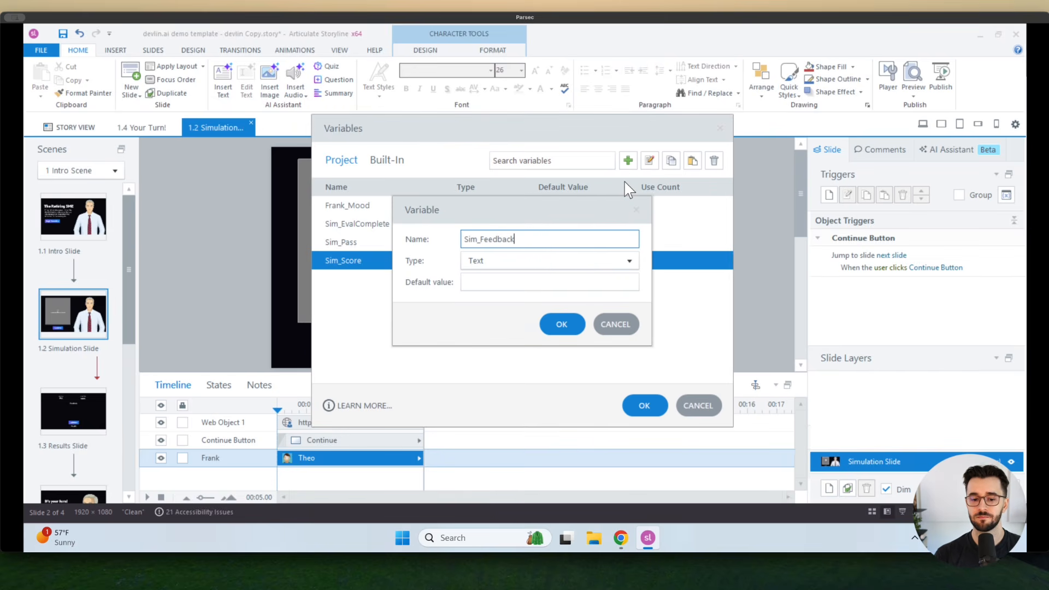
click(526, 261)
click(504, 292)
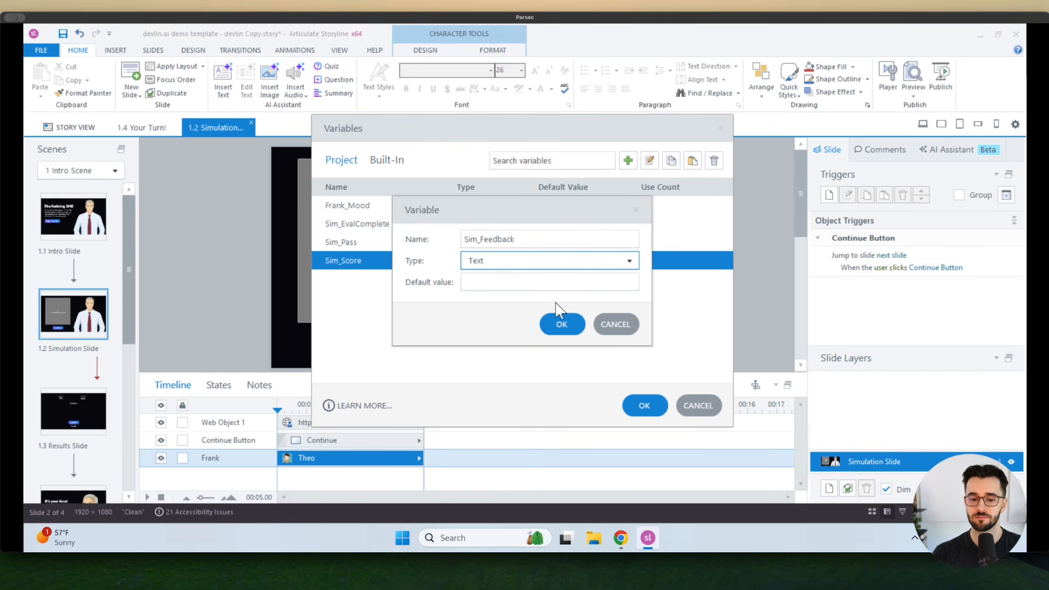
click(562, 325)
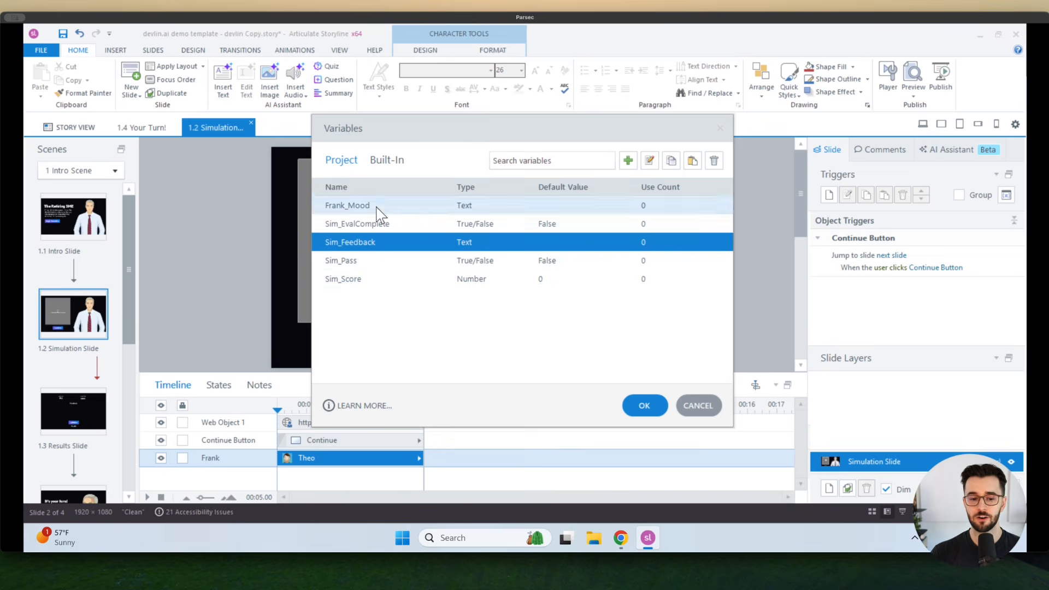
- Save the project variables and consult the Step 7 trigger instructions in the guide document
key(alt+Tab)
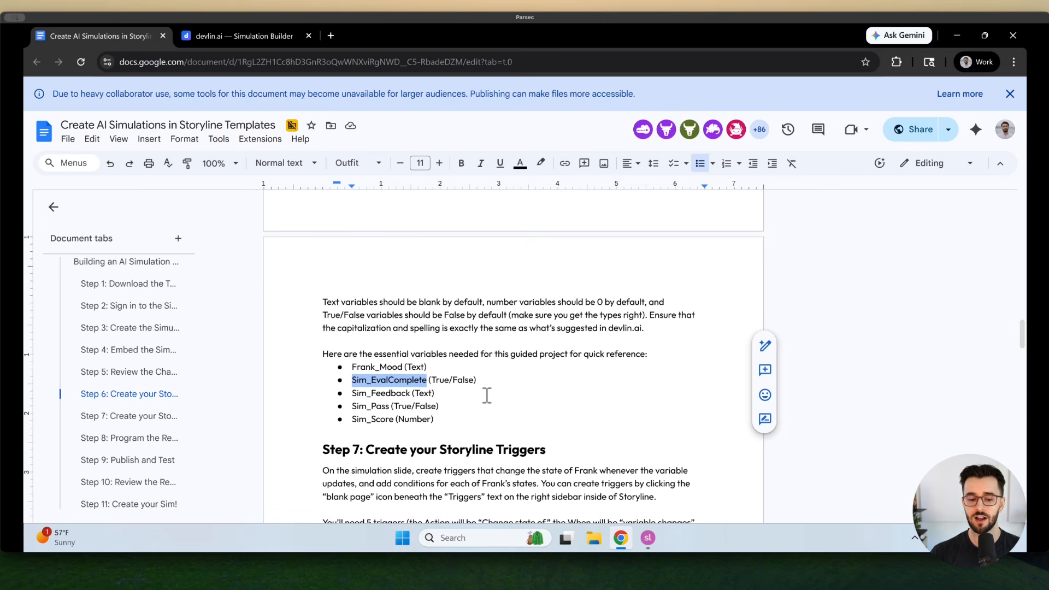
scroll(486, 395, down, 3)
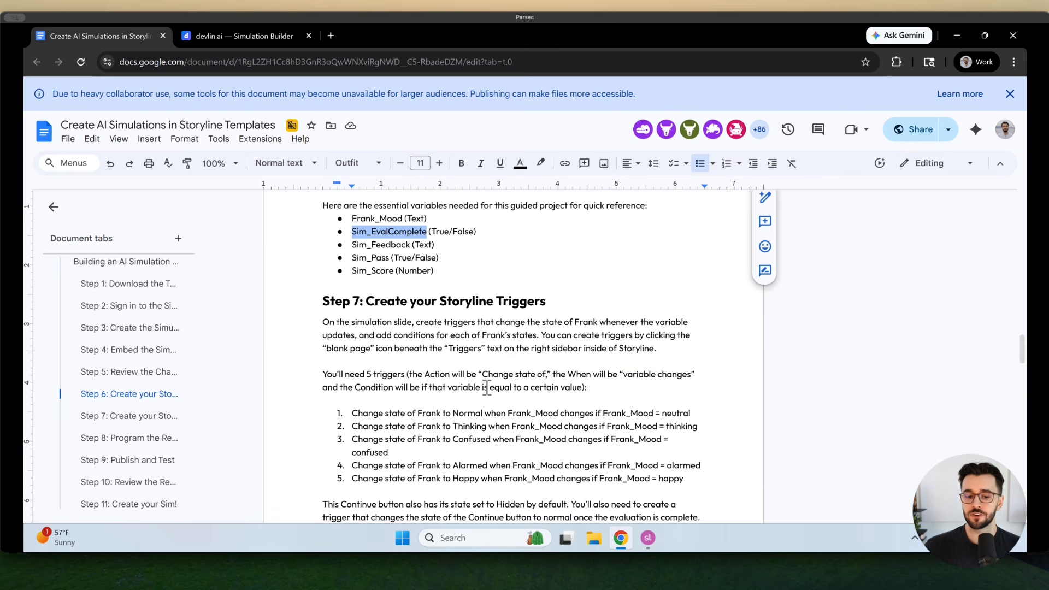
key(alt+Tab)
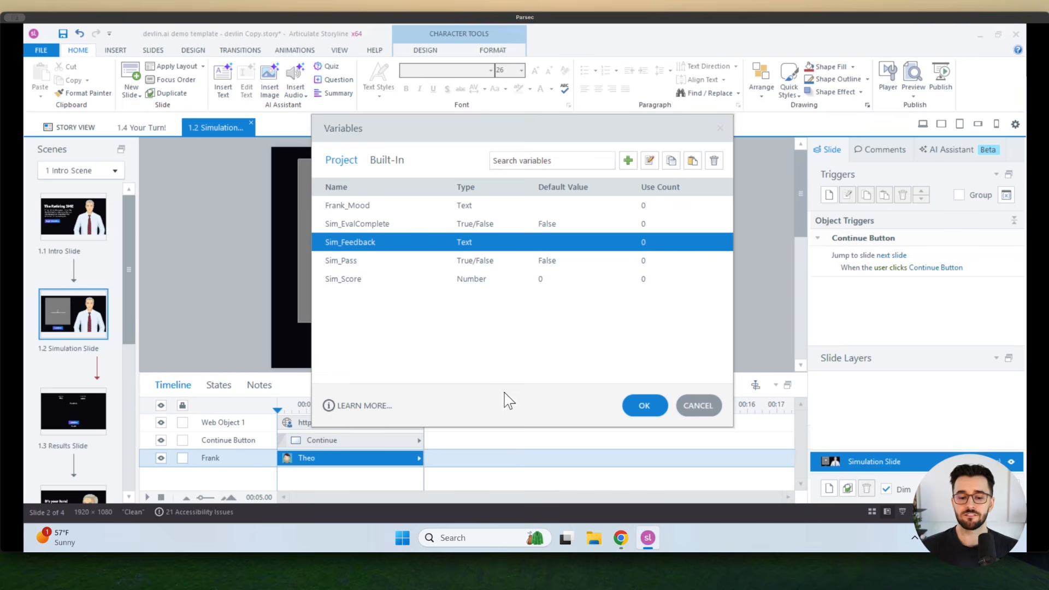
click(645, 406)
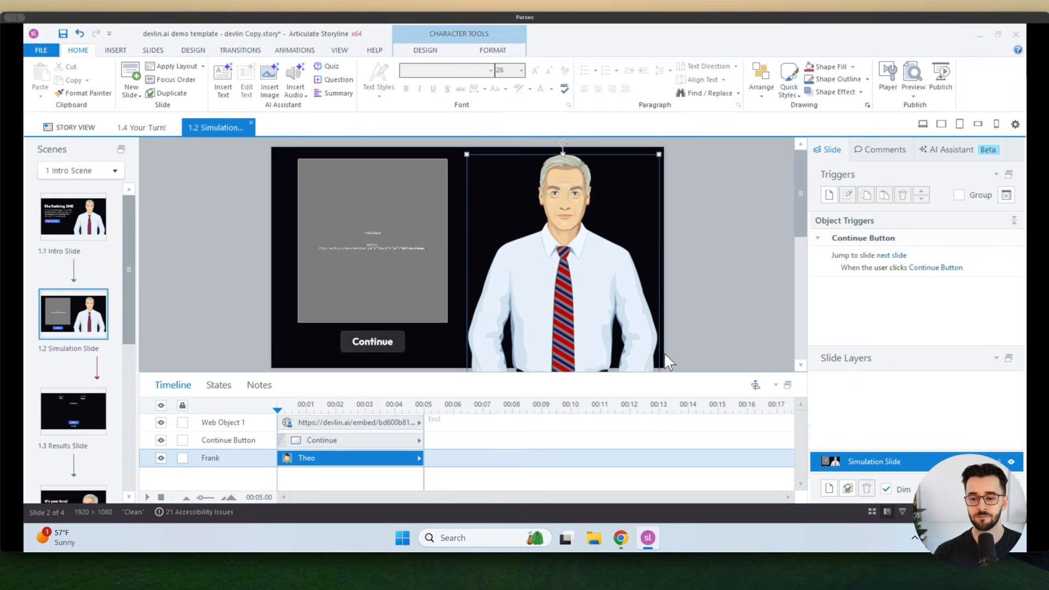
scroll(496, 378, down, 1)
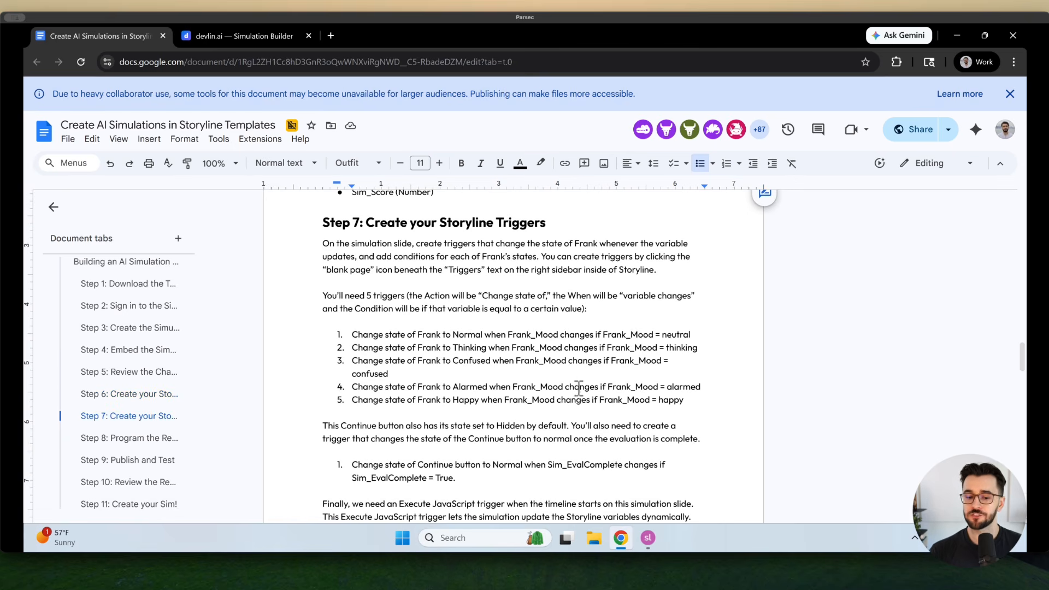
- Switch to Storyline and start a new trigger on the simulation slide that changes Frank's state to Happy
key(alt+Tab)
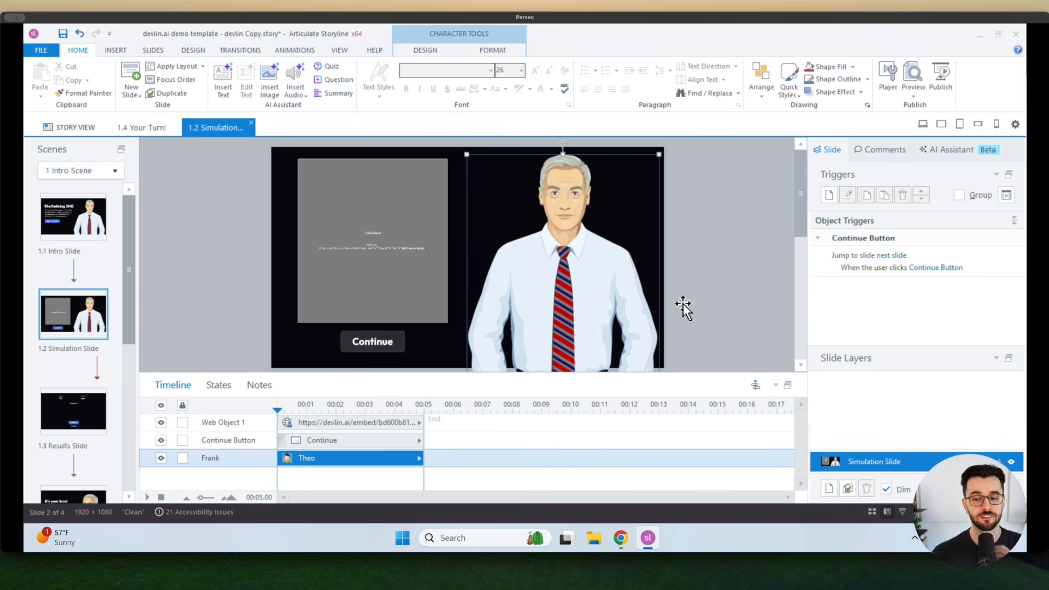
click(829, 195)
click(623, 256)
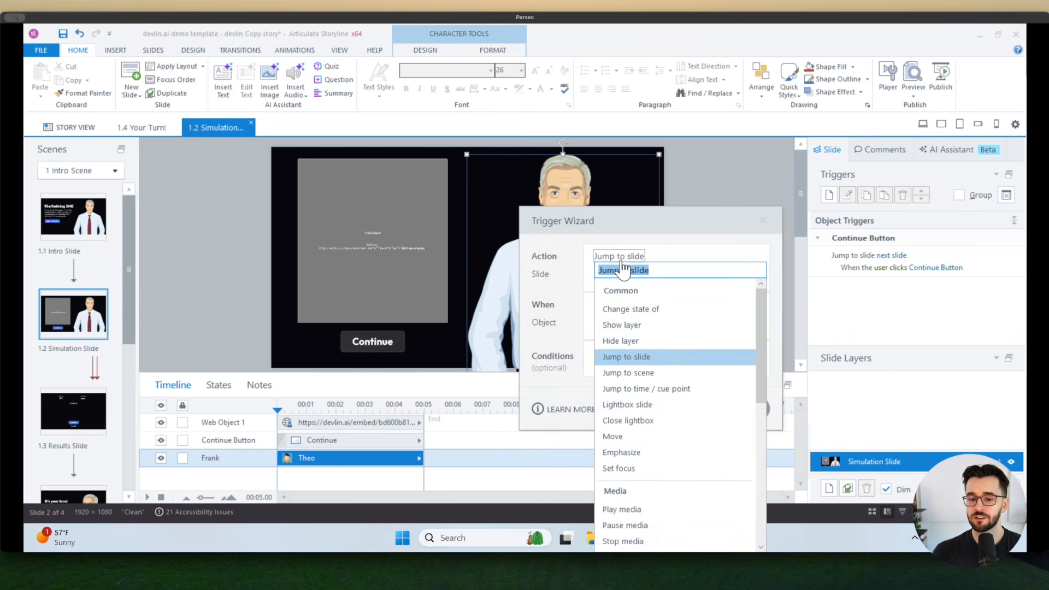
click(639, 310)
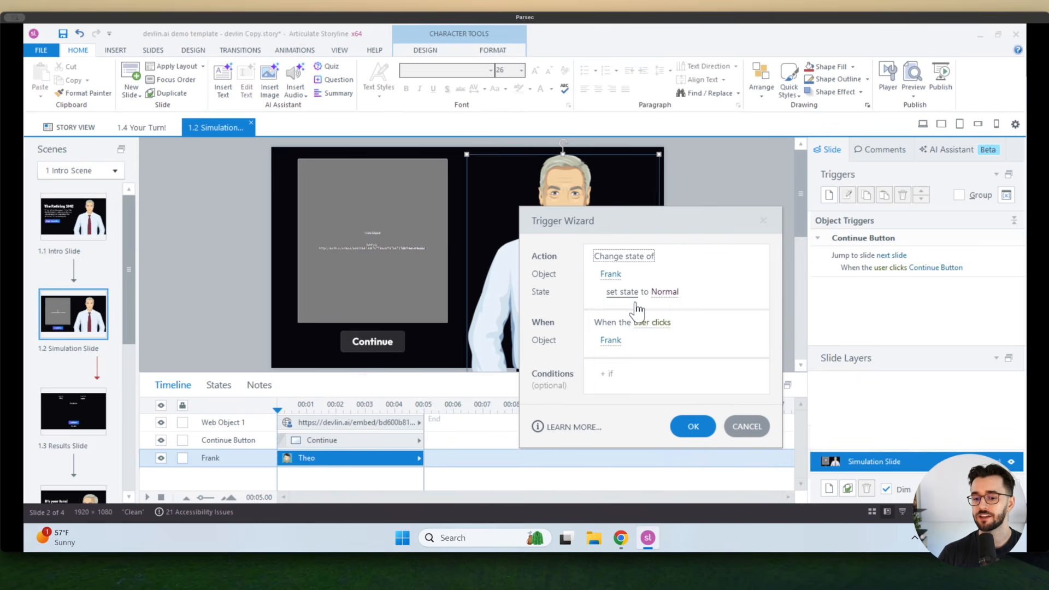
click(656, 294)
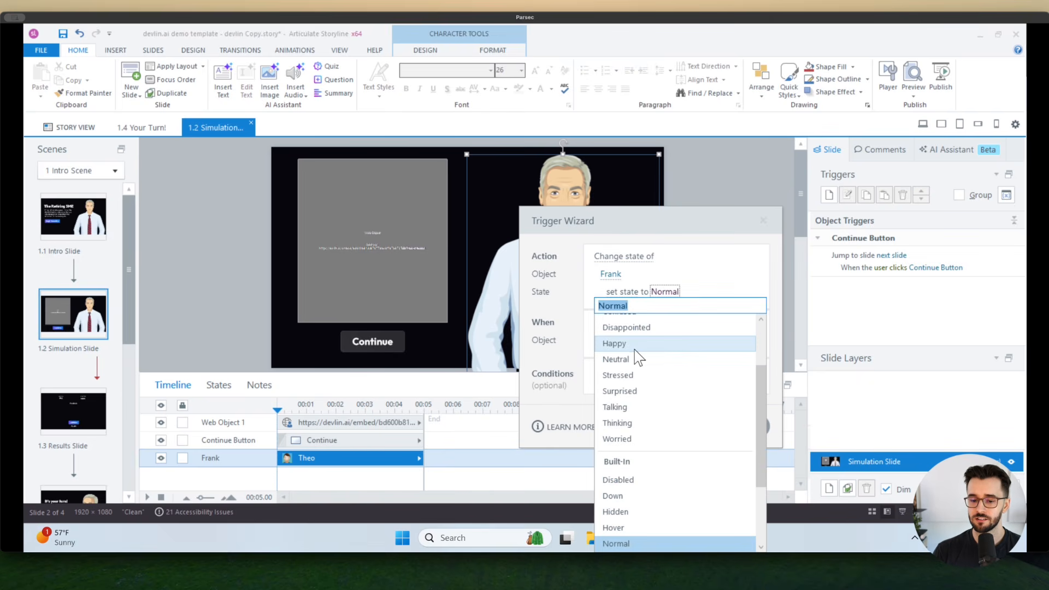
click(634, 347)
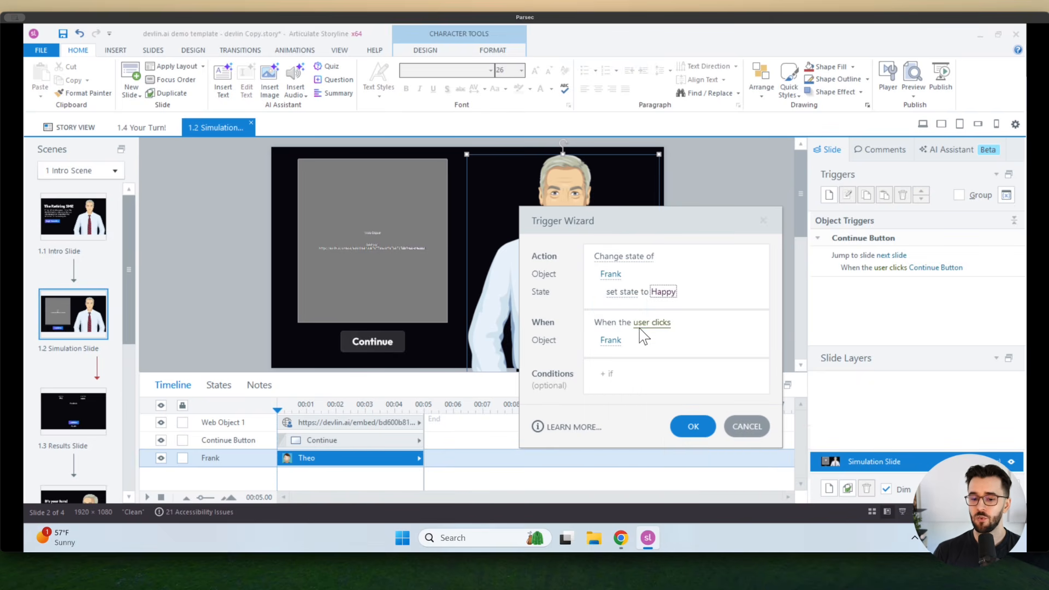
- Make the trigger fire when the Frank_Mood variable changes, with the condition that Frank_Mood equals happy
click(651, 322)
text(var)
click(632, 352)
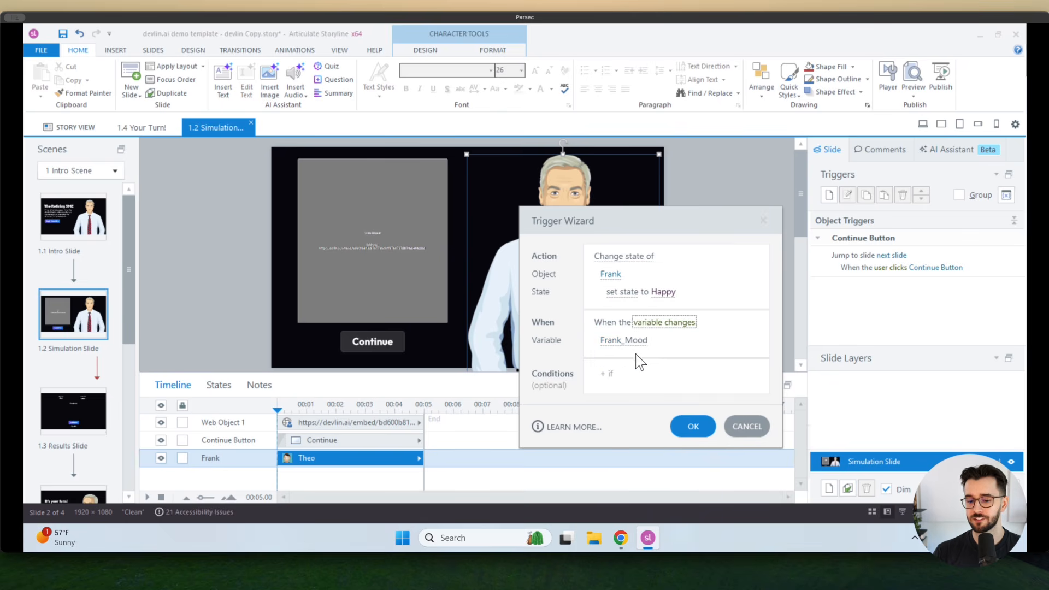
click(621, 376)
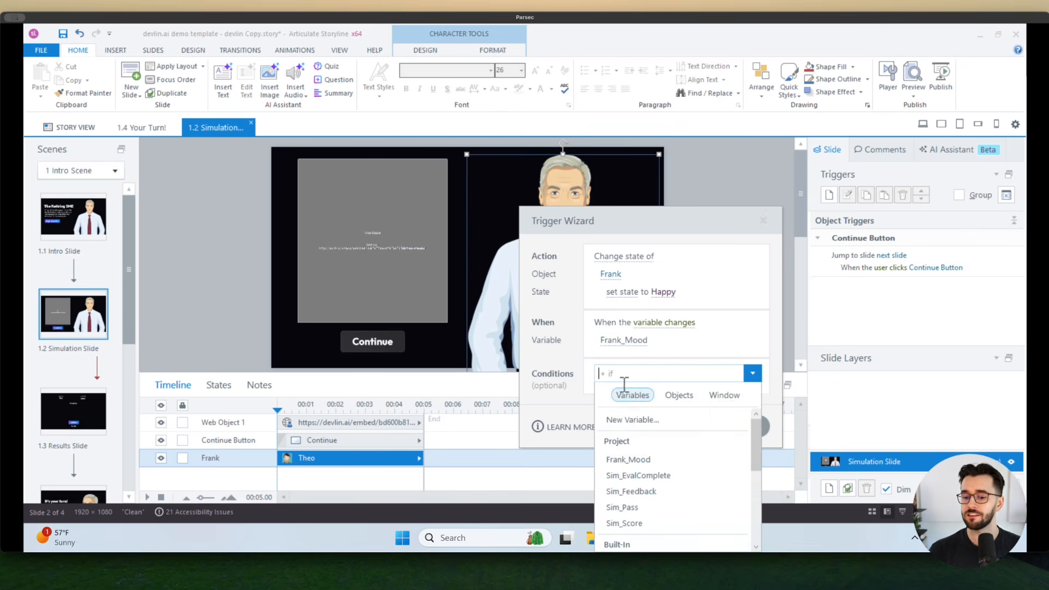
text(fra)
click(634, 406)
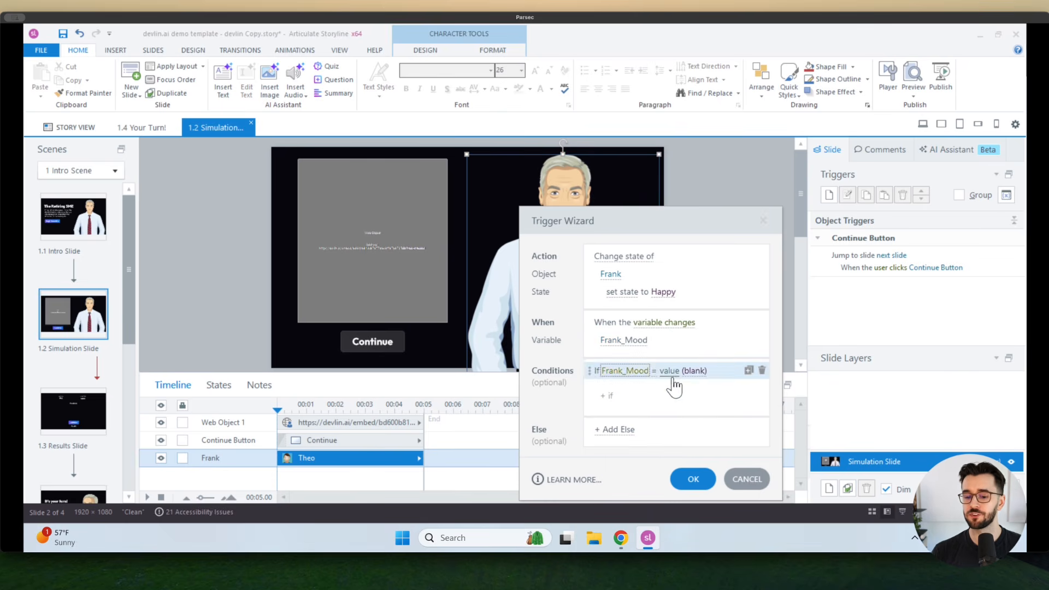
text(happy)
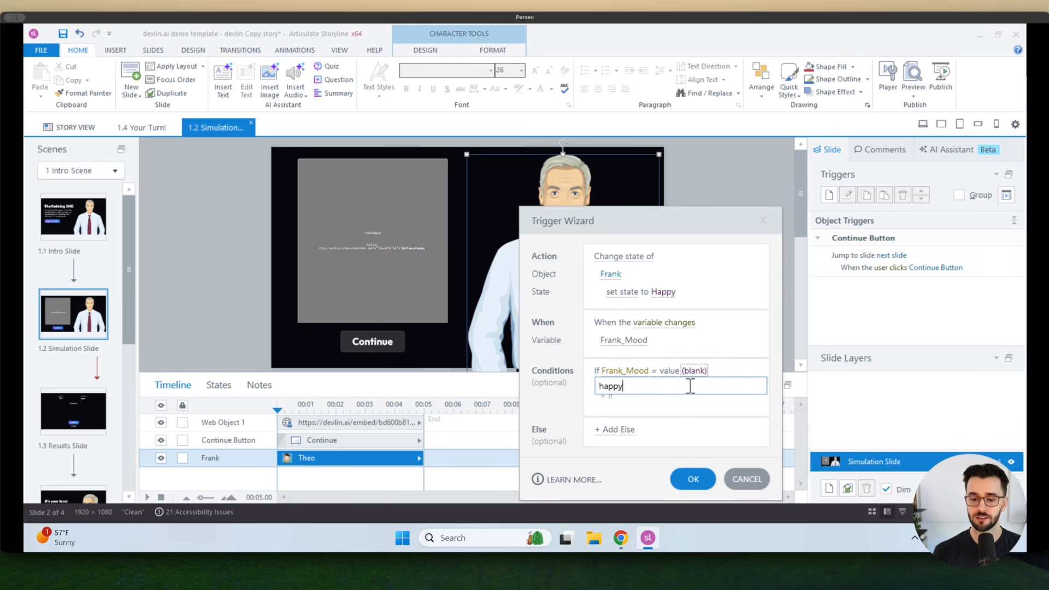
key(Return)
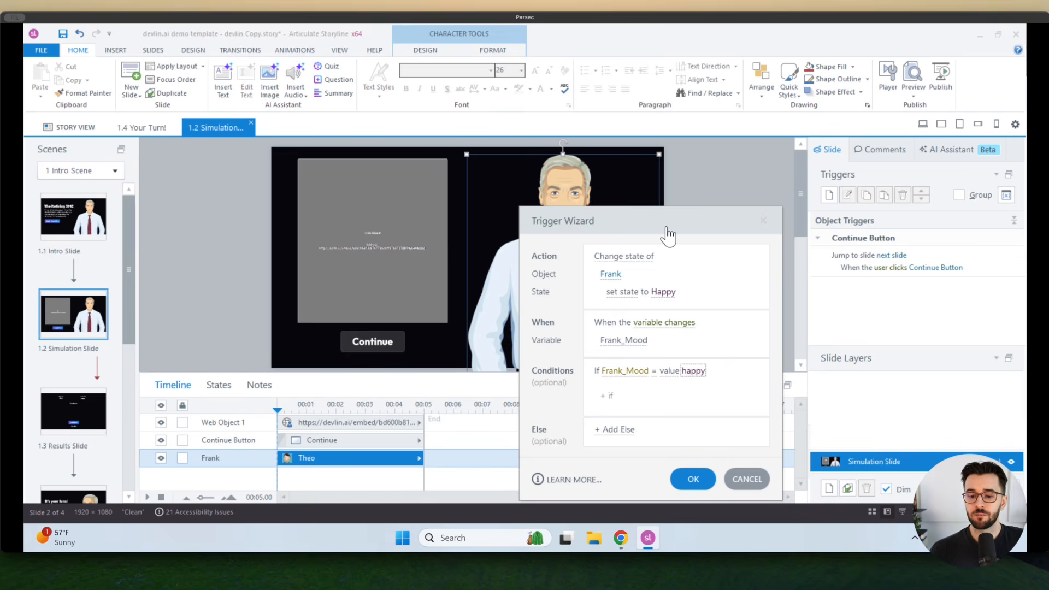
drag(667, 236, 707, 223)
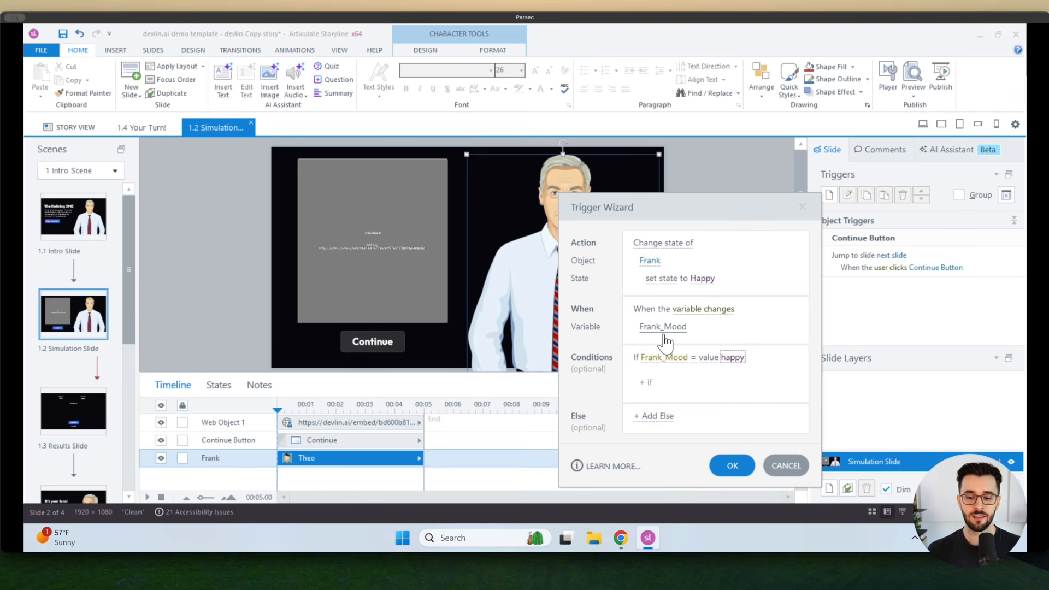
- Review the Frank_Mood custom variable in devlin.ai's publishing settings, checking its change instructions and the spelling of its allowed values
click(620, 535)
click(218, 38)
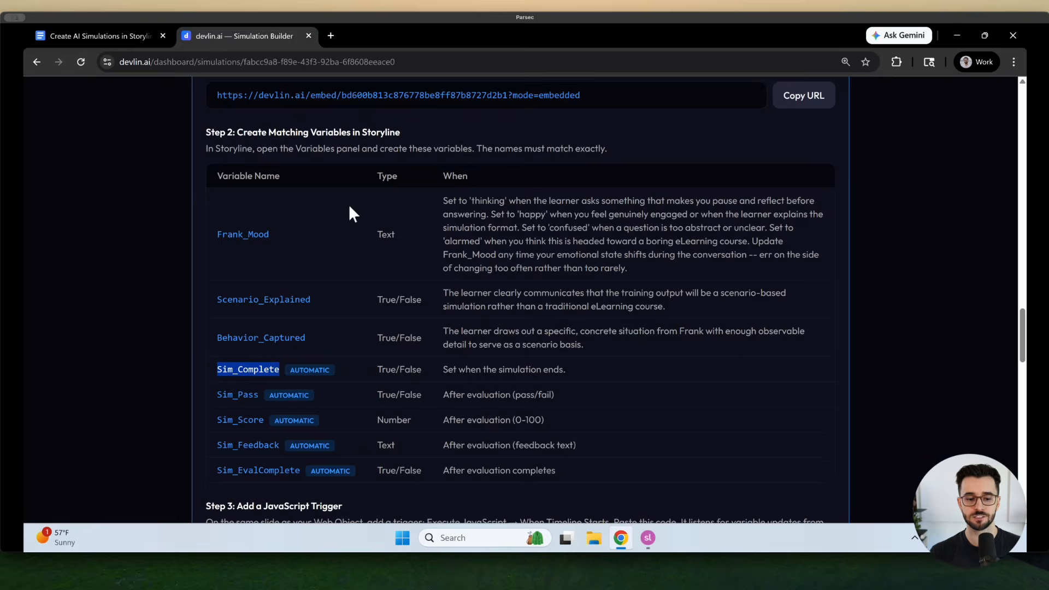
scroll(361, 257, up, 10)
scroll(372, 328, up, 15)
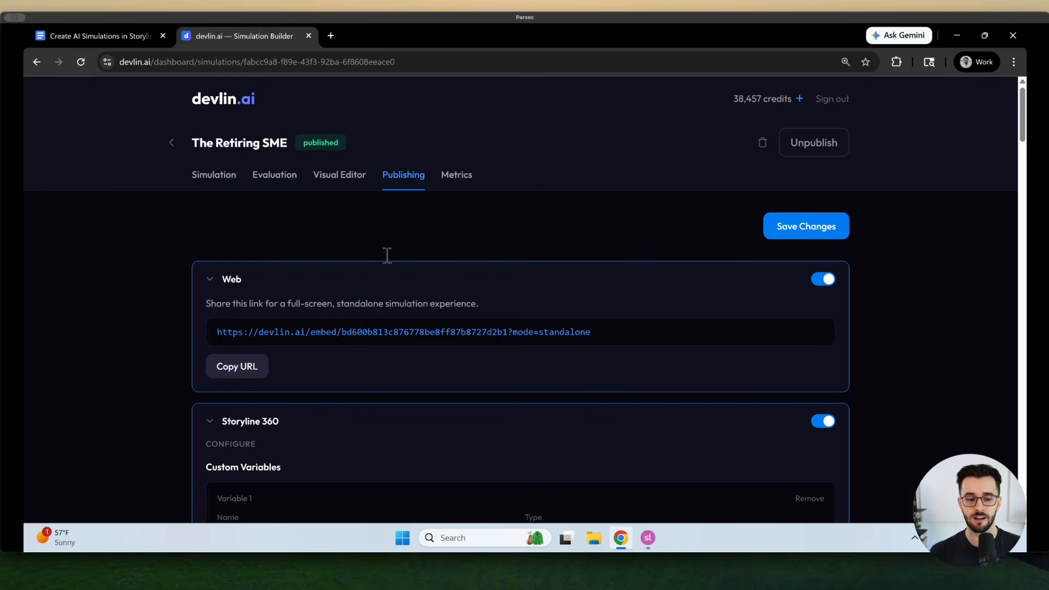
scroll(355, 366, down, 1)
scroll(328, 328, down, 5)
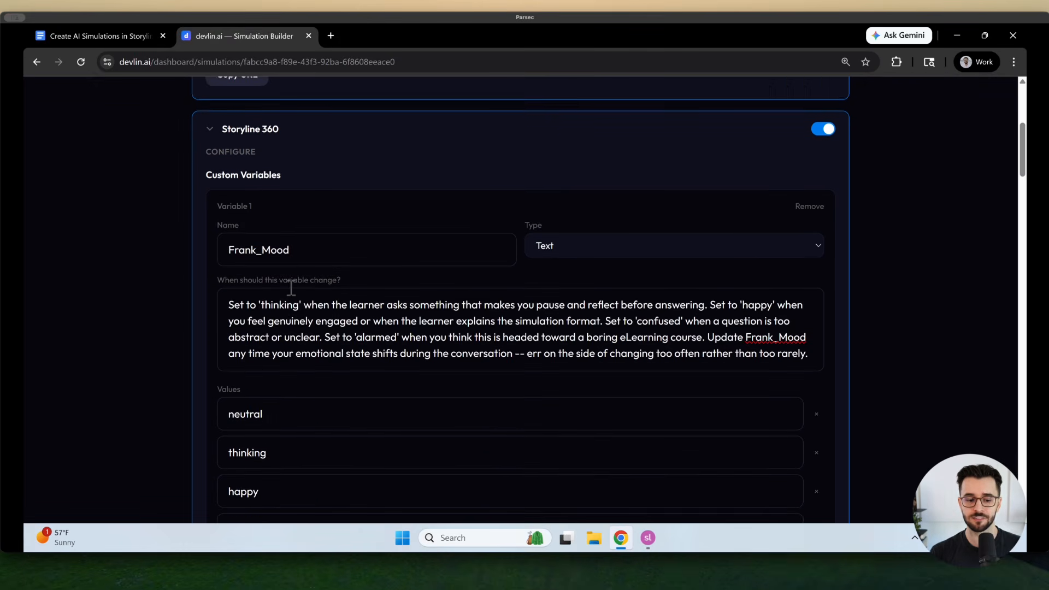
scroll(292, 309, down, 1)
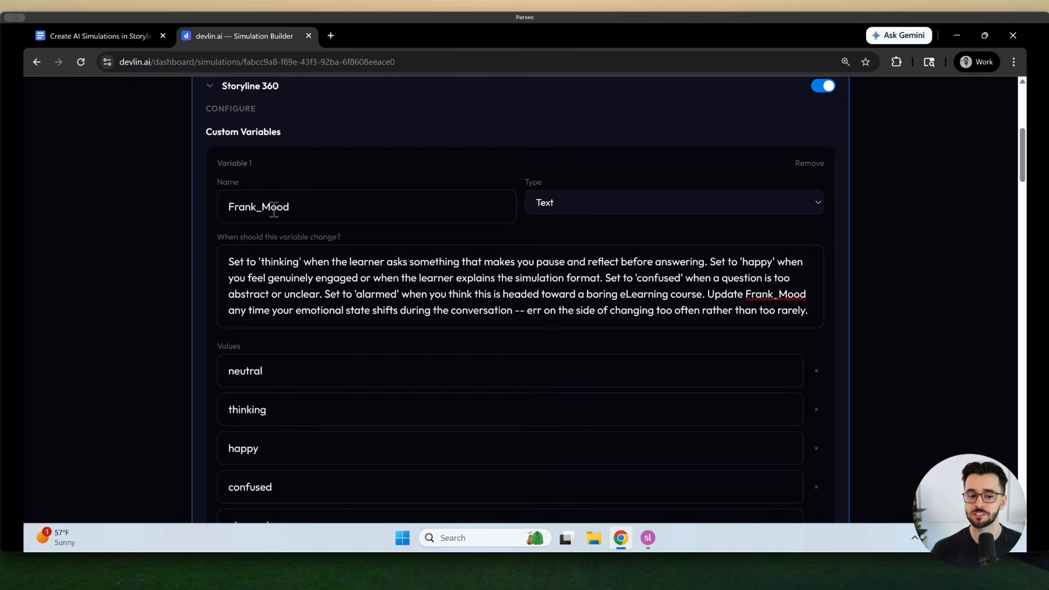
scroll(307, 279, down, 1)
triple_click(310, 285)
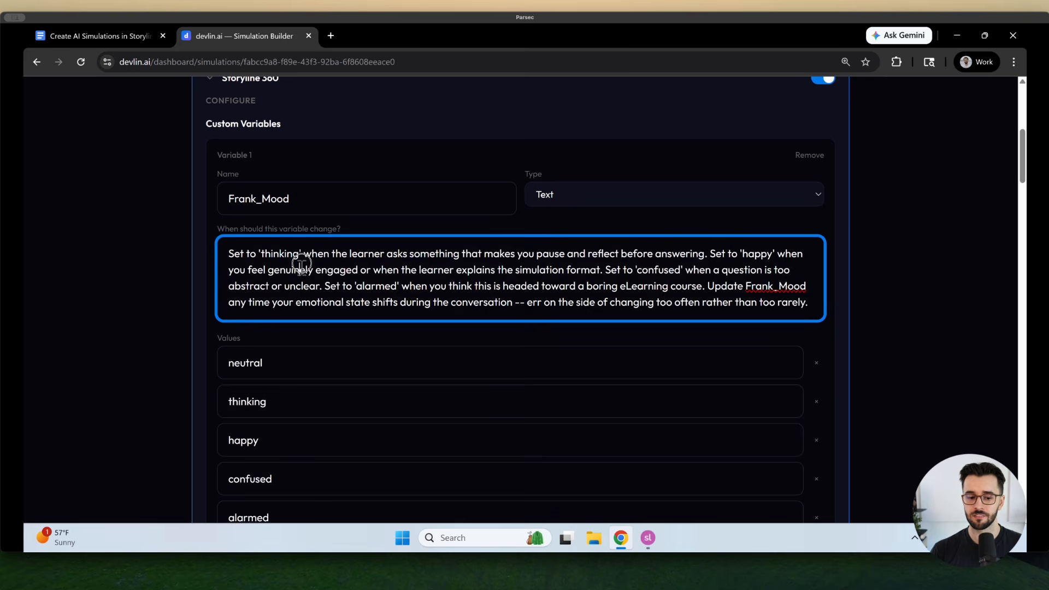
click(338, 287)
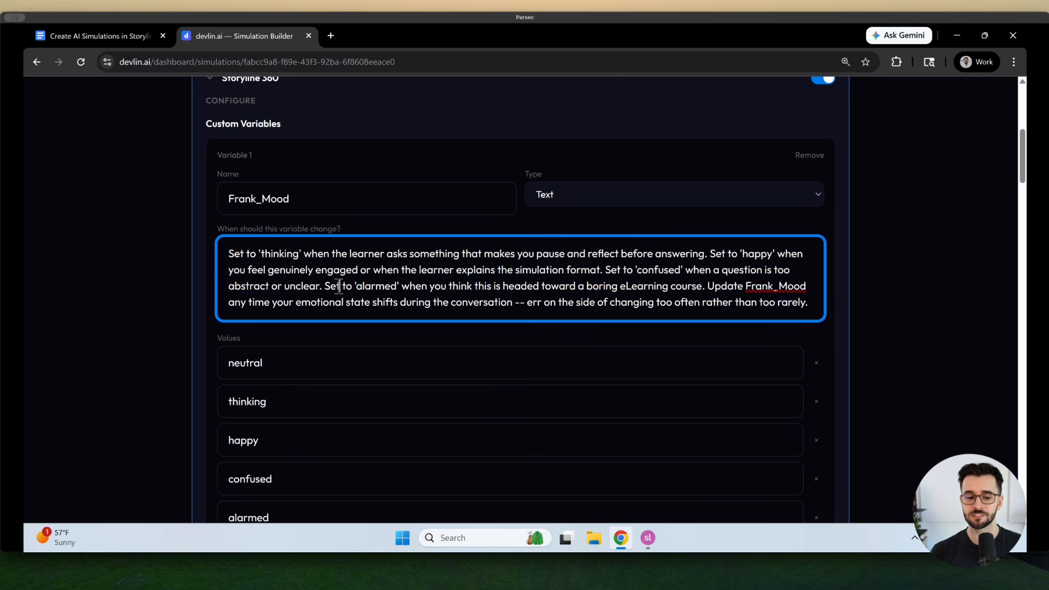
scroll(319, 342, down, 1)
scroll(273, 405, down, 1)
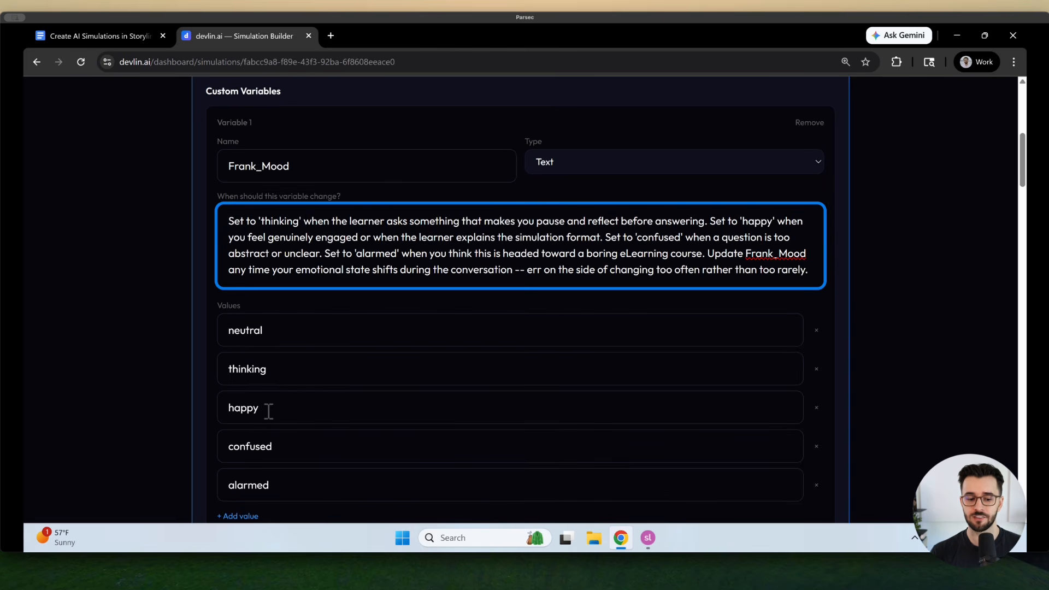
double_click(247, 409)
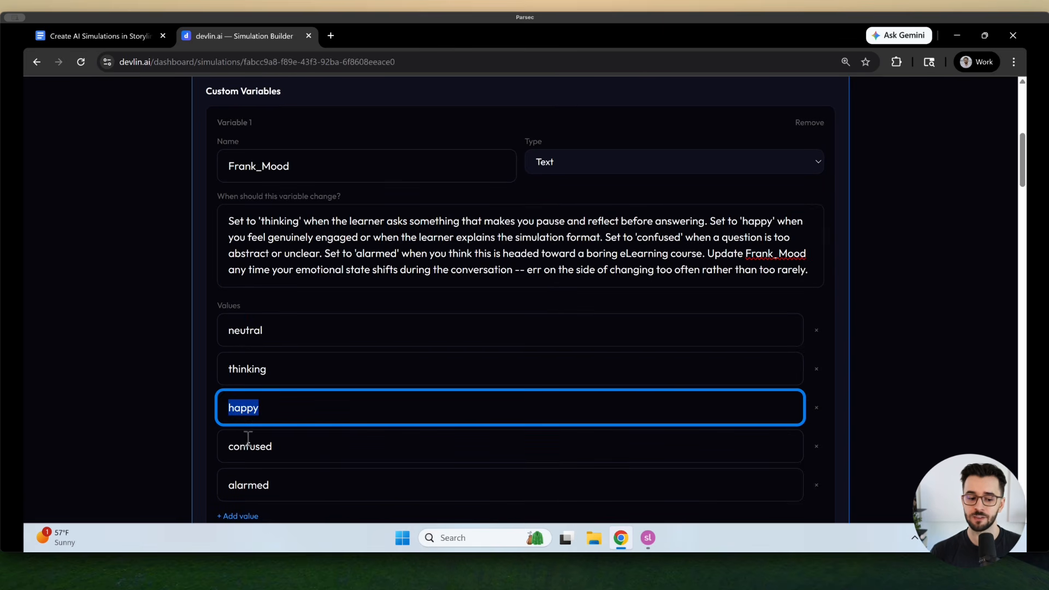
click(155, 430)
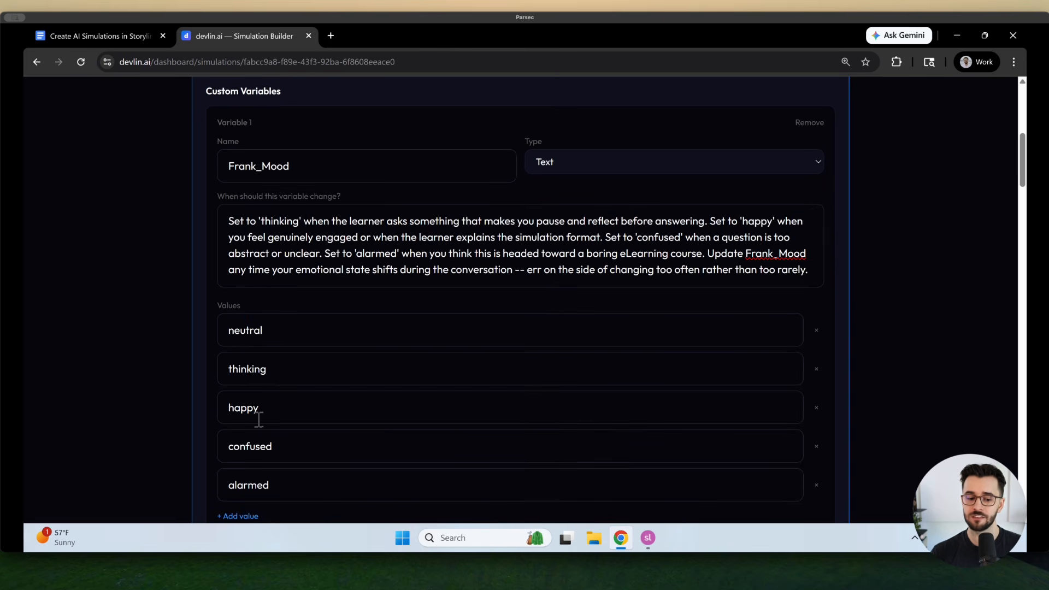
- Return to Storyline, save the Happy state trigger and duplicate it
key(alt+Tab)
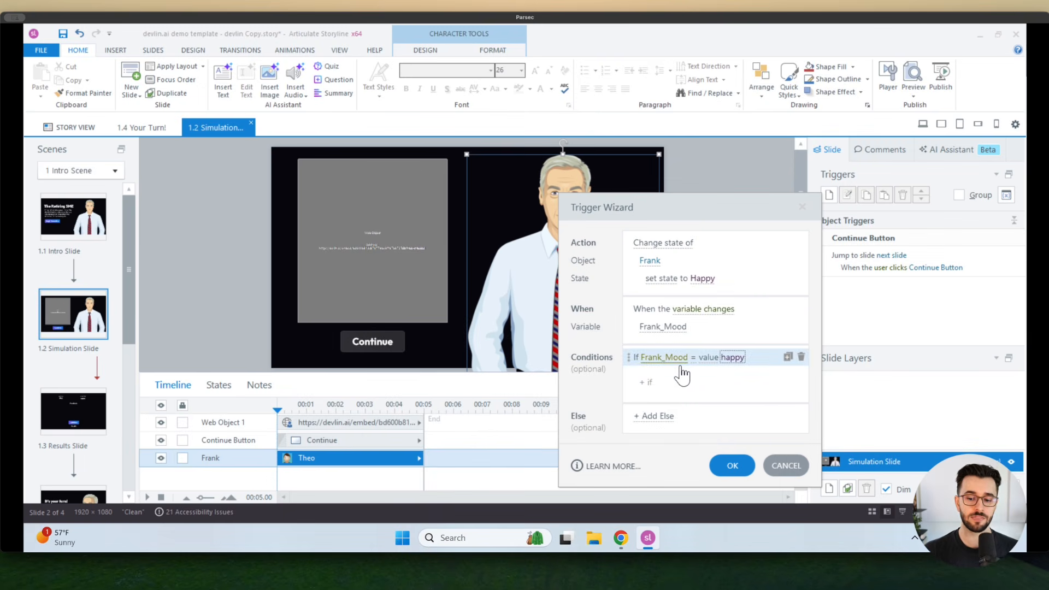
click(733, 466)
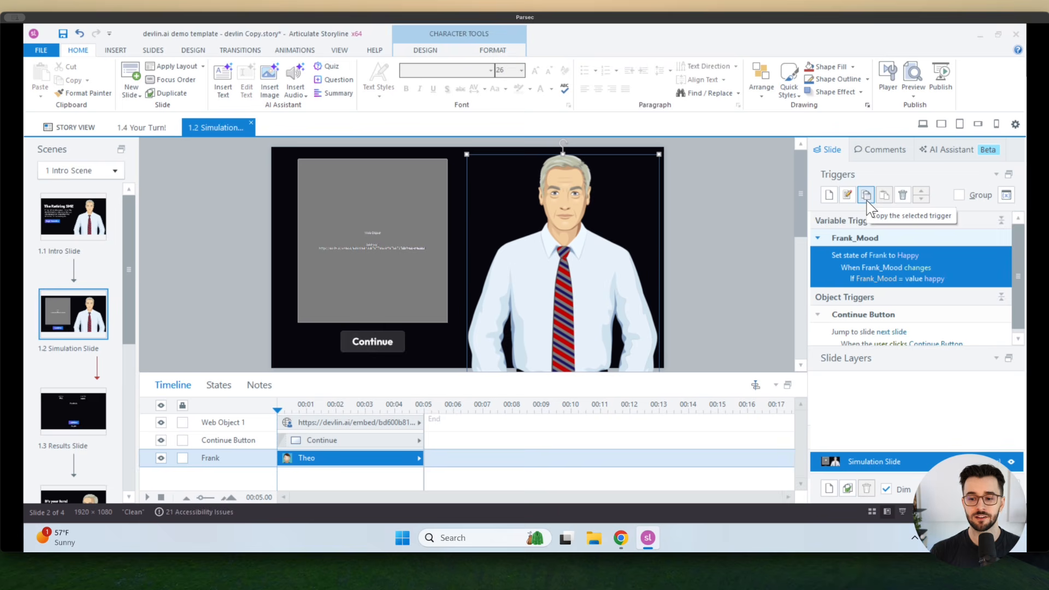
click(867, 202)
click(883, 201)
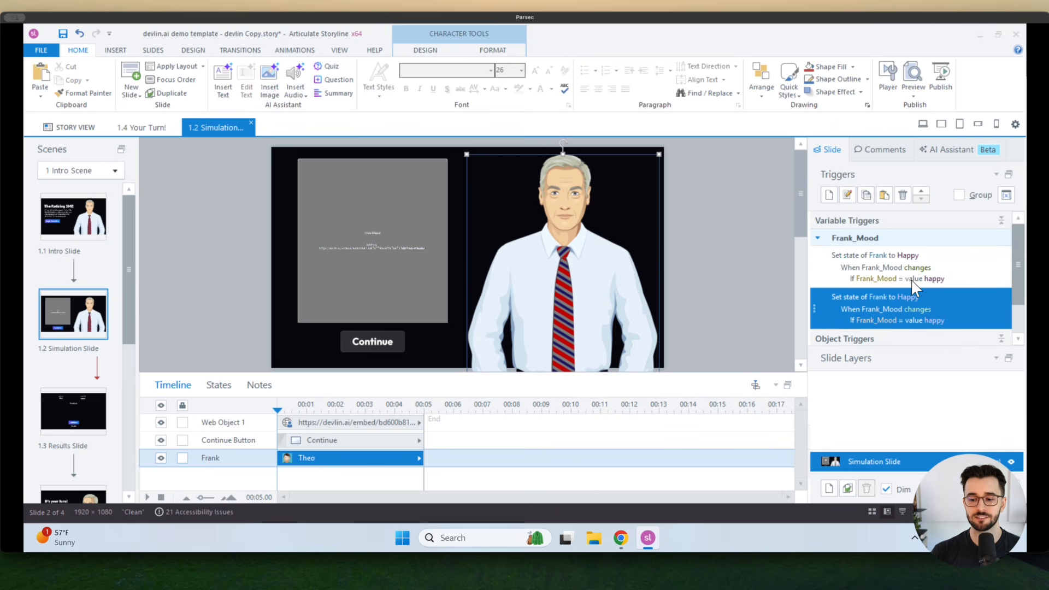
- Edit the duplicate trigger to set Frank's state to Thinking if Frank_Mood equals thinking, checking the value's spelling in devlin.ai
double_click(966, 313)
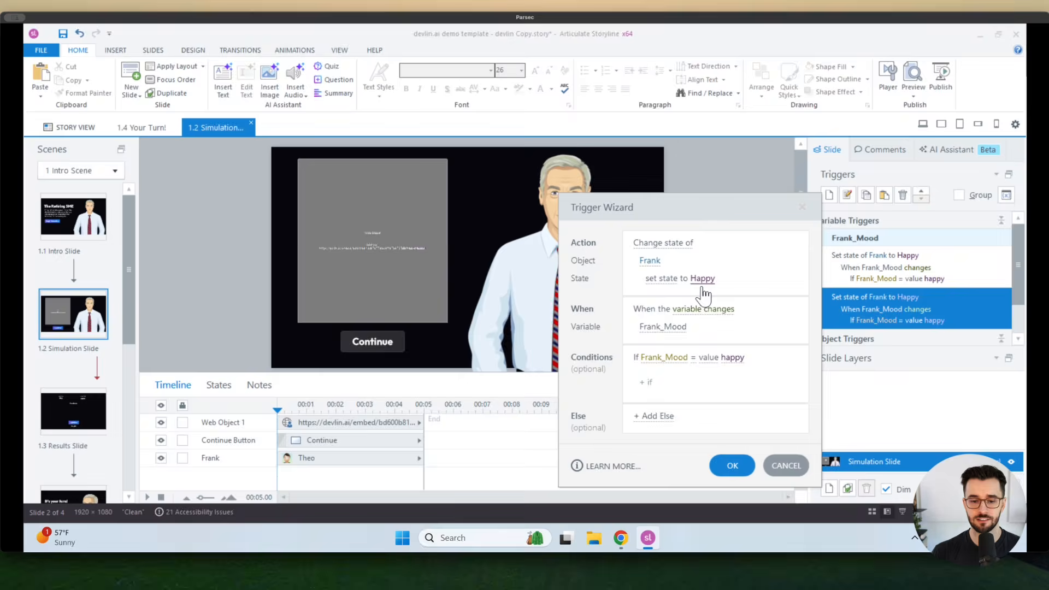
key(alt+Tab)
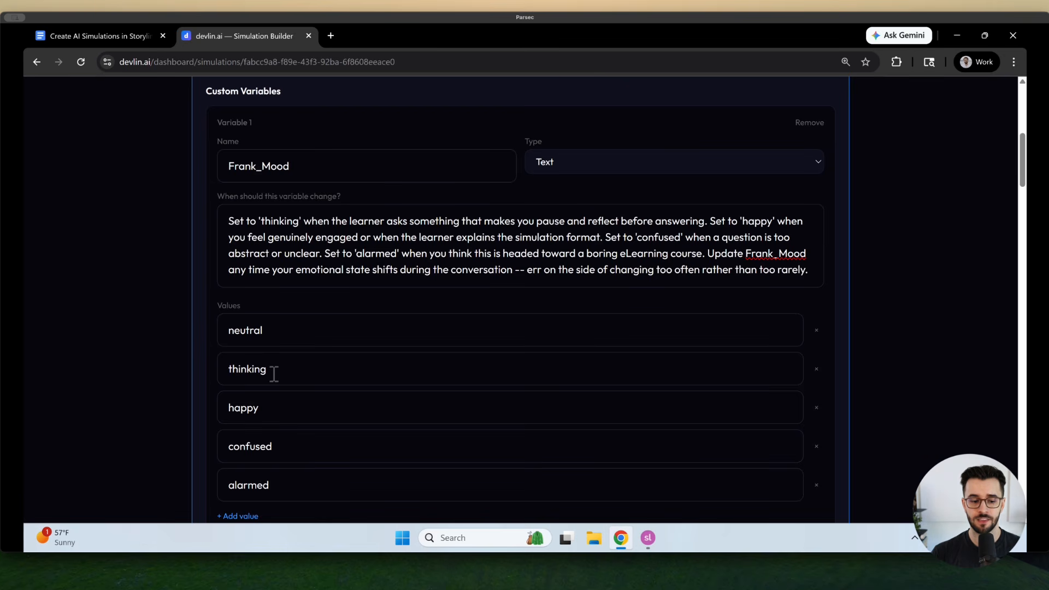
key(alt+Tab)
click(701, 280)
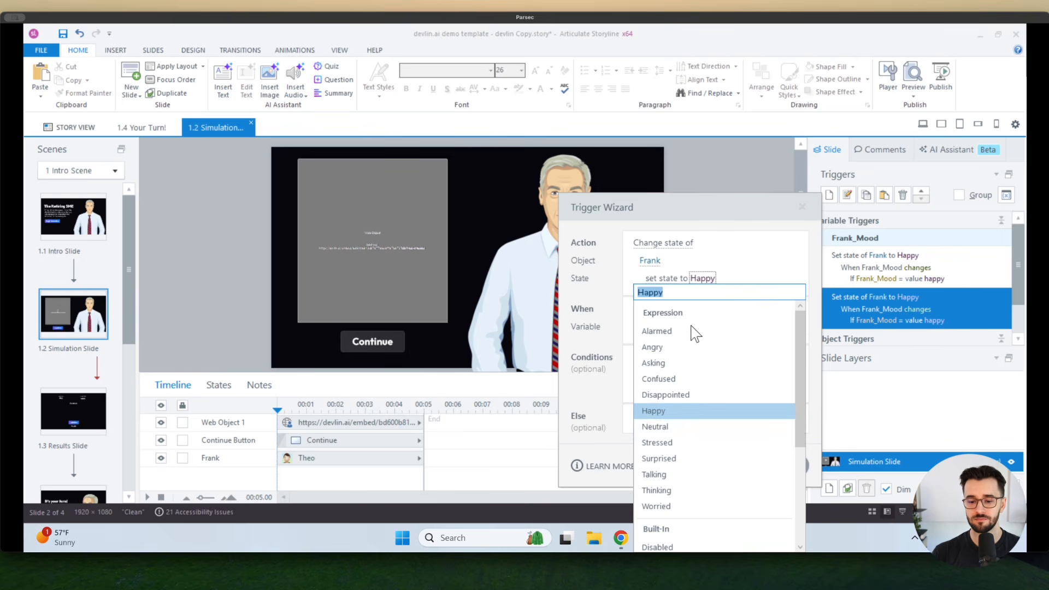
click(678, 491)
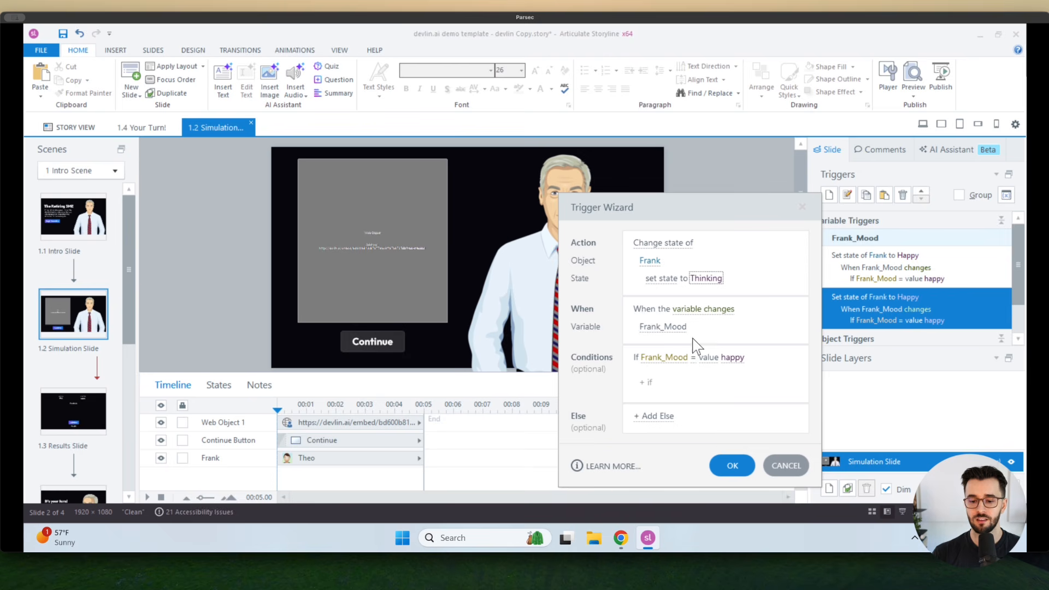
click(736, 366)
text(thinking)
key(Return)
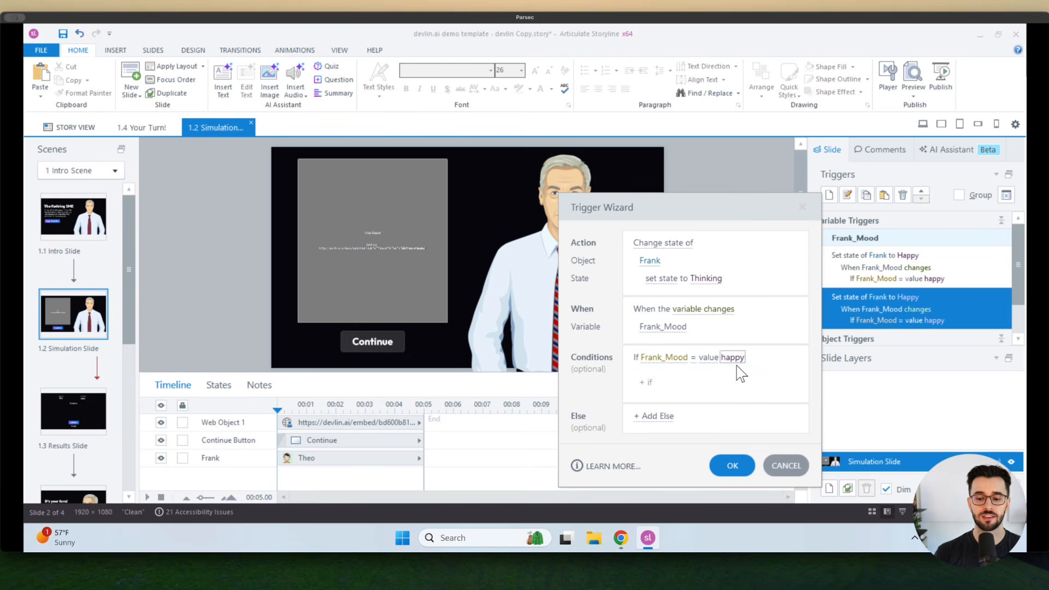
click(733, 466)
- Add another copy of the Happy trigger, check the remaining mood values in devlin.ai, and set the copy's state to Normal
click(885, 195)
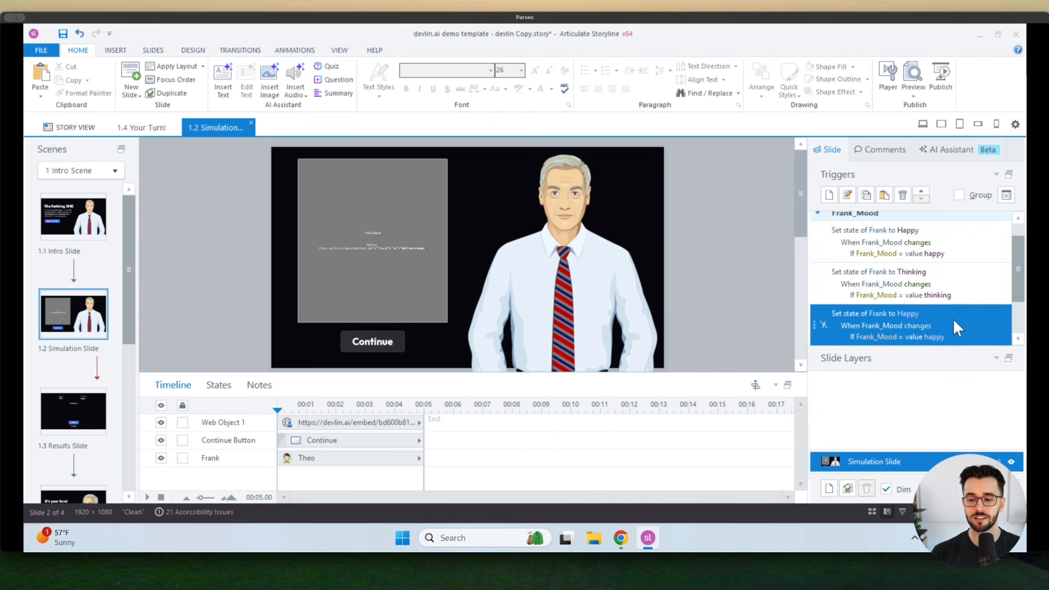
double_click(957, 322)
key(alt+Tab)
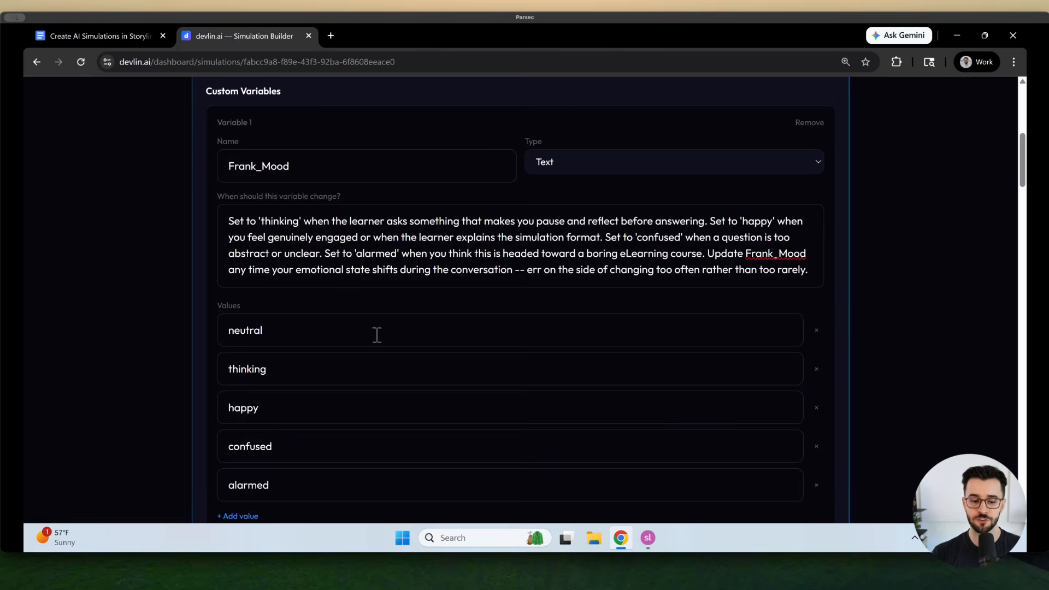
key(alt+Tab)
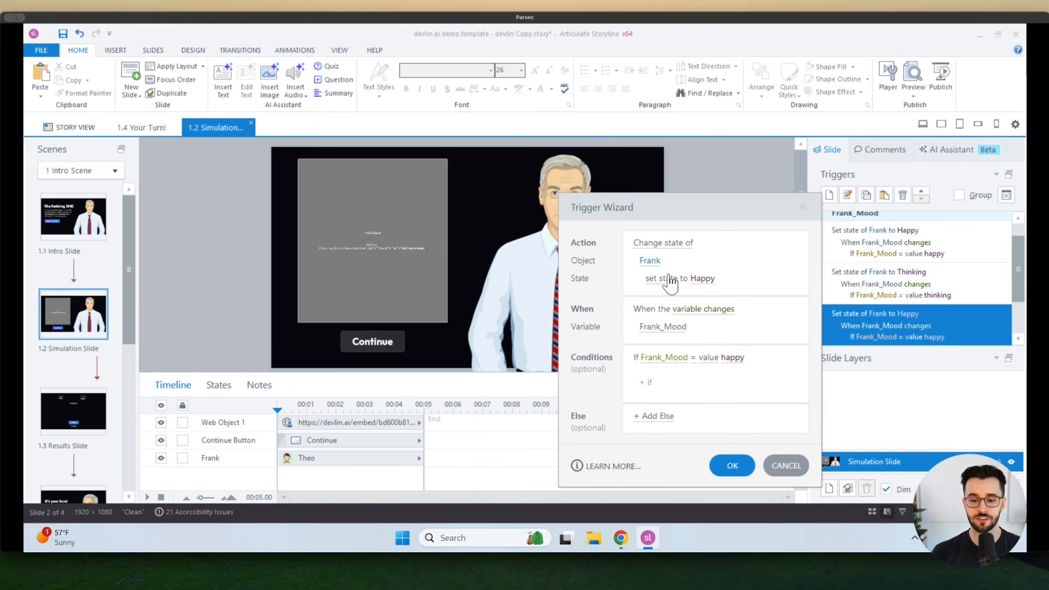
click(703, 278)
scroll(683, 464, down, 5)
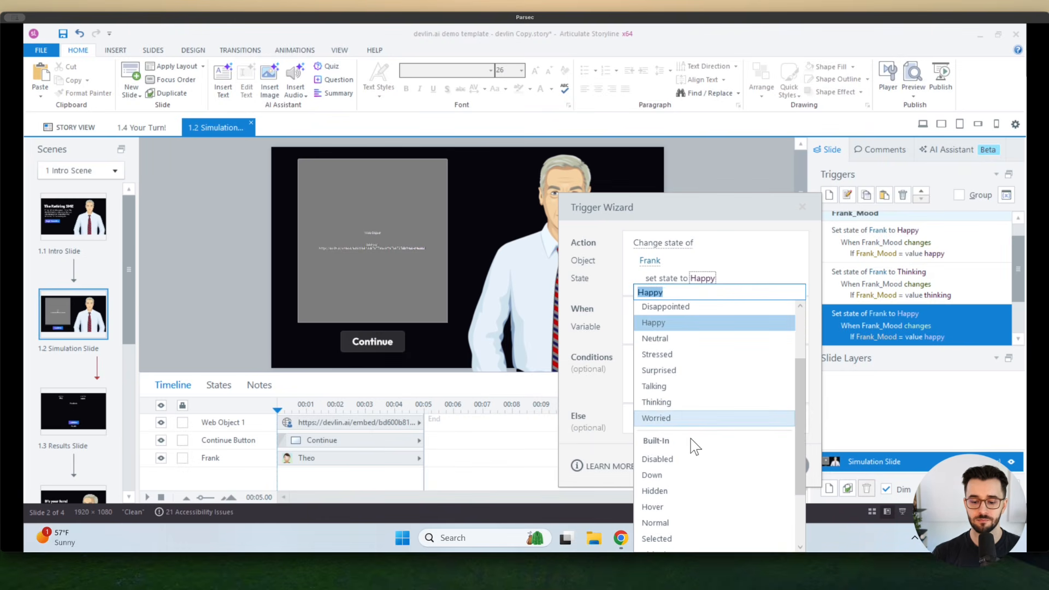
click(676, 471)
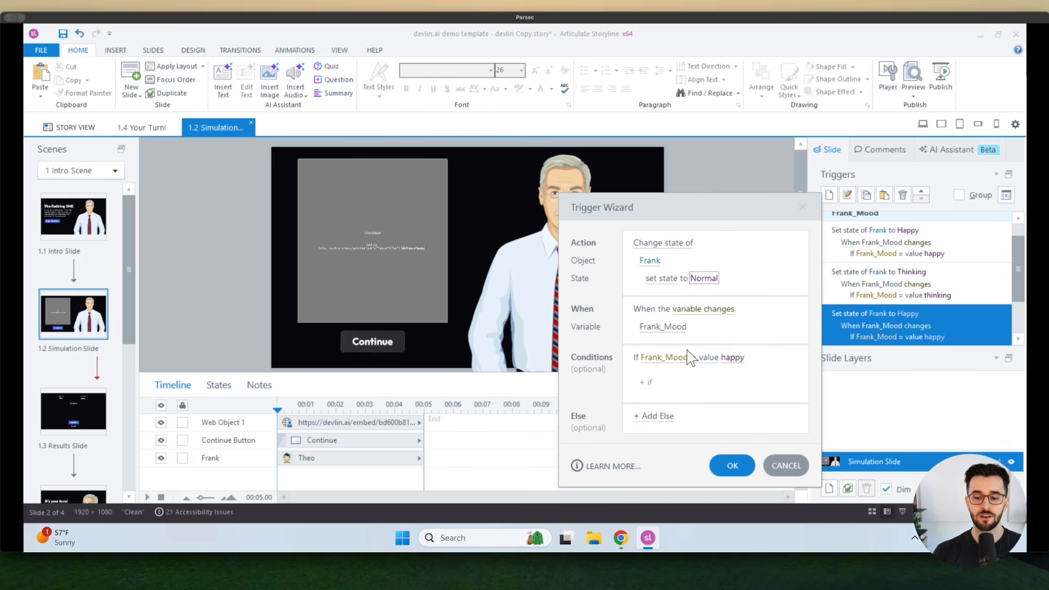
- Set the Normal state trigger's condition to Frank_Mood equals neutral and save the trigger
click(730, 365)
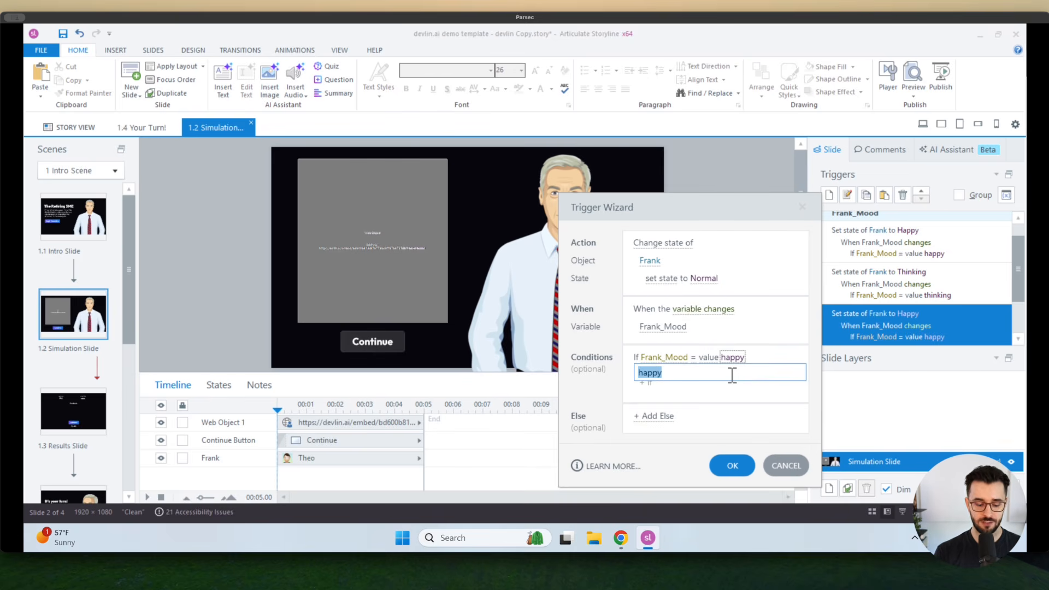
text(neutral)
key(Return)
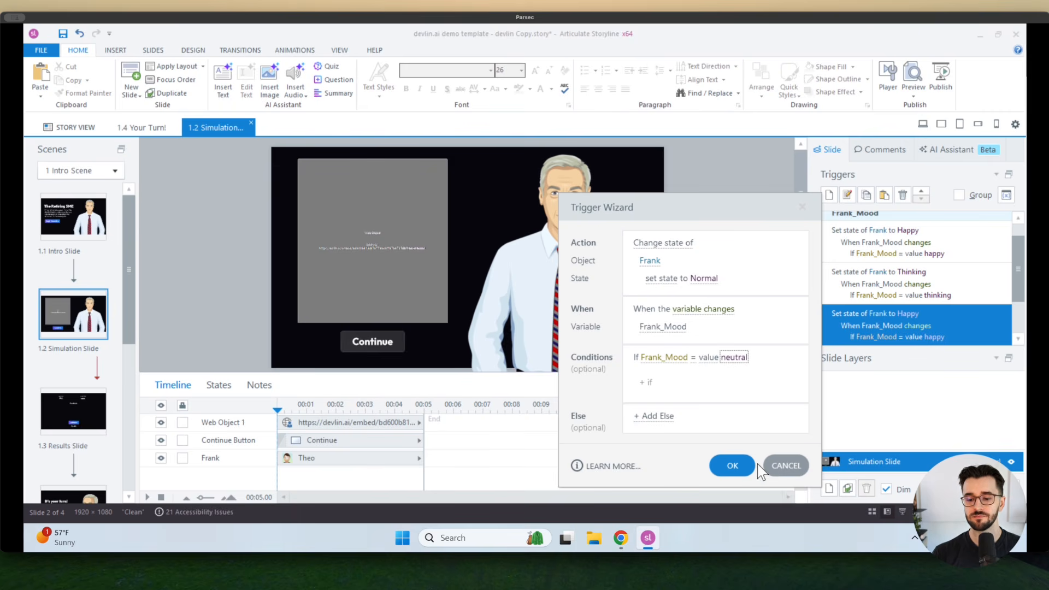
click(733, 466)
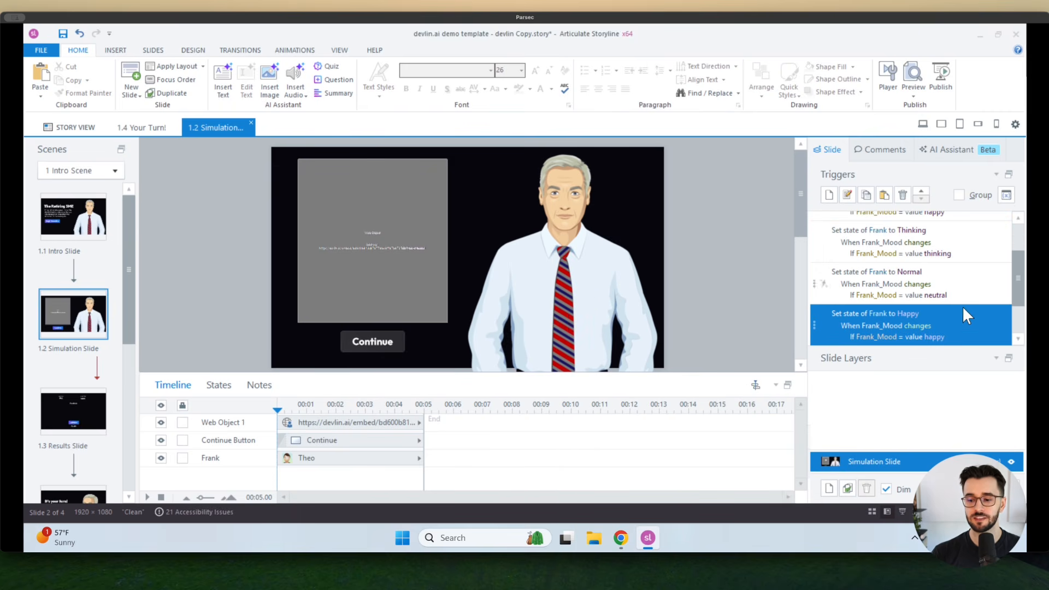
- Edit the remaining Happy copy to set Frank's state to Confused if Frank_Mood equals confused, checking the mood values in devlin.ai
double_click(935, 325)
key(alt+Tab)
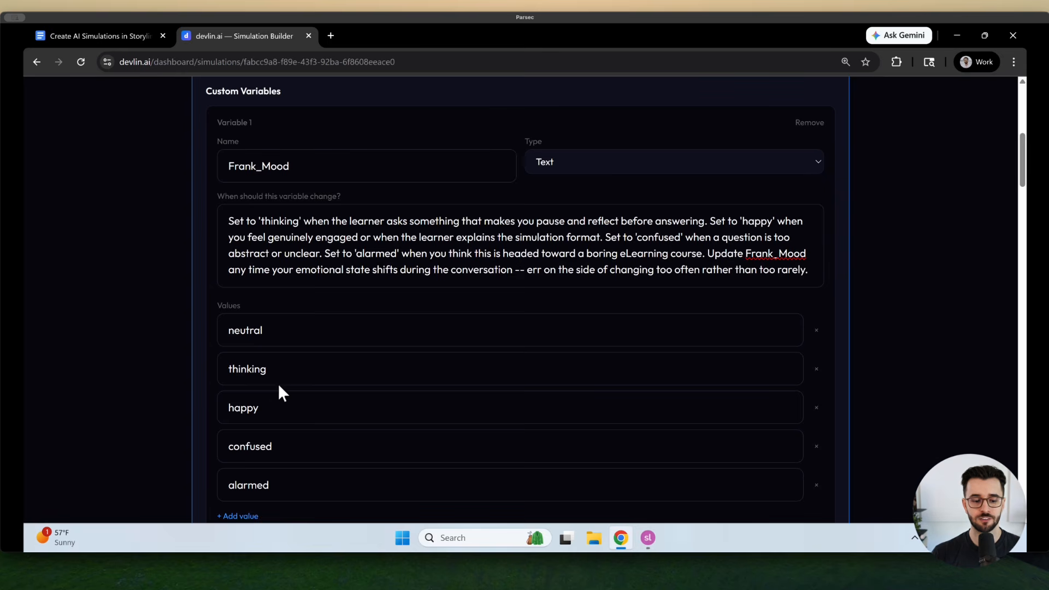
key(alt+Tab)
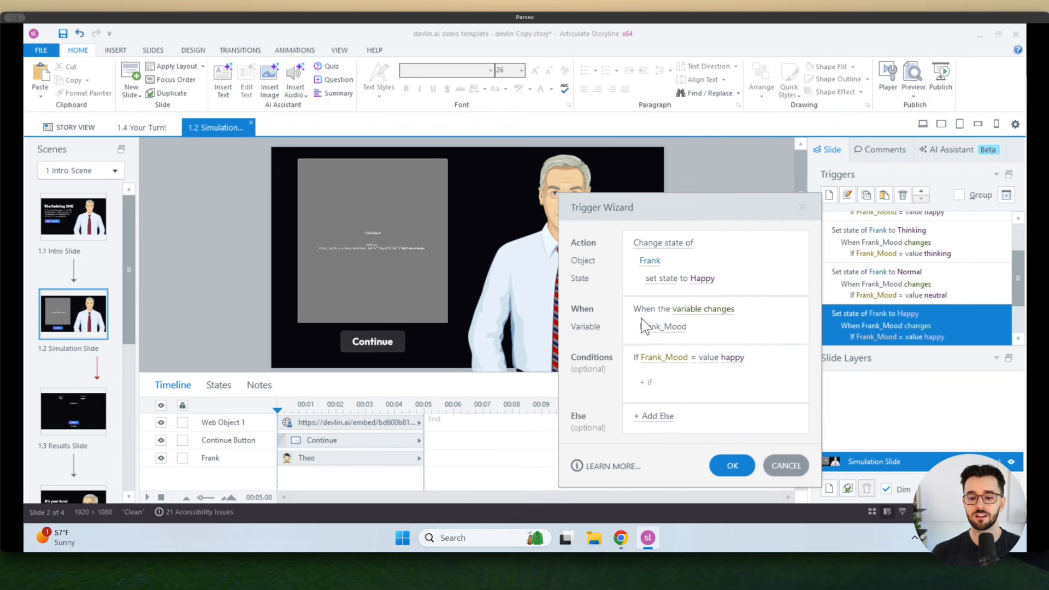
click(701, 278)
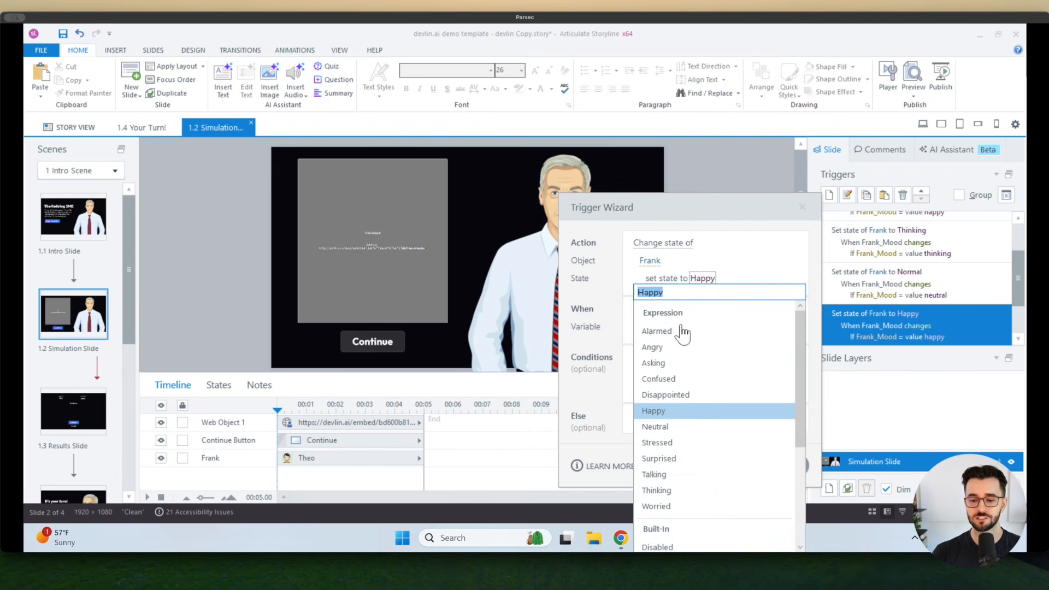
click(660, 383)
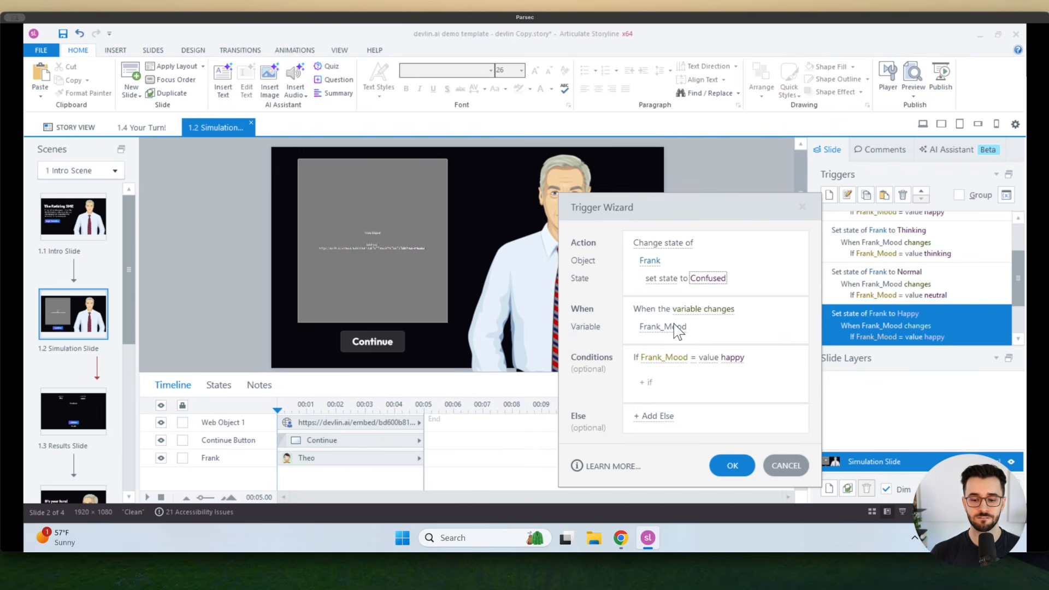
click(733, 358)
text(confused)
key(Return)
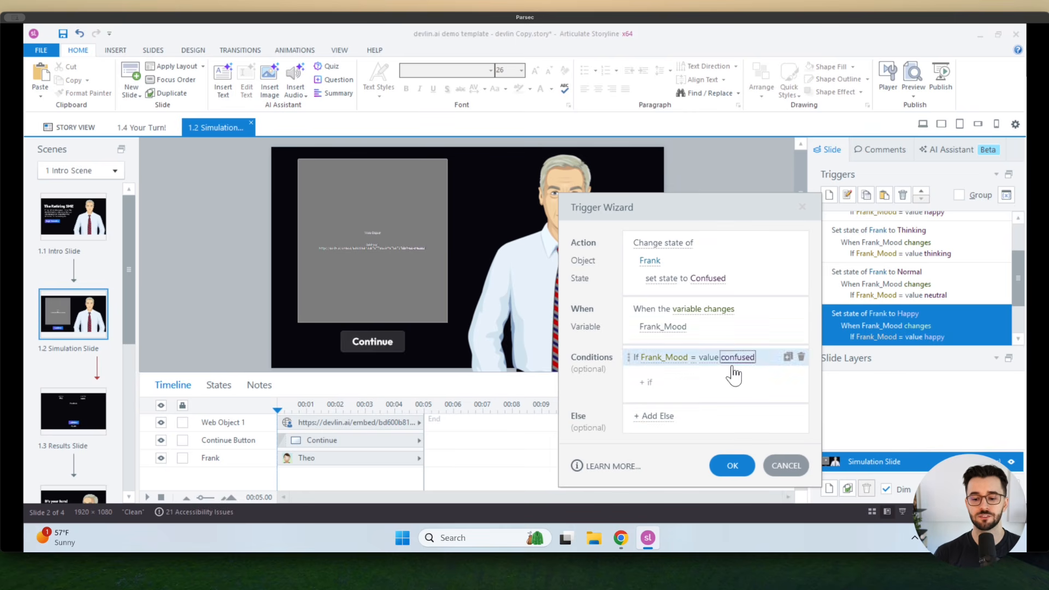
click(732, 472)
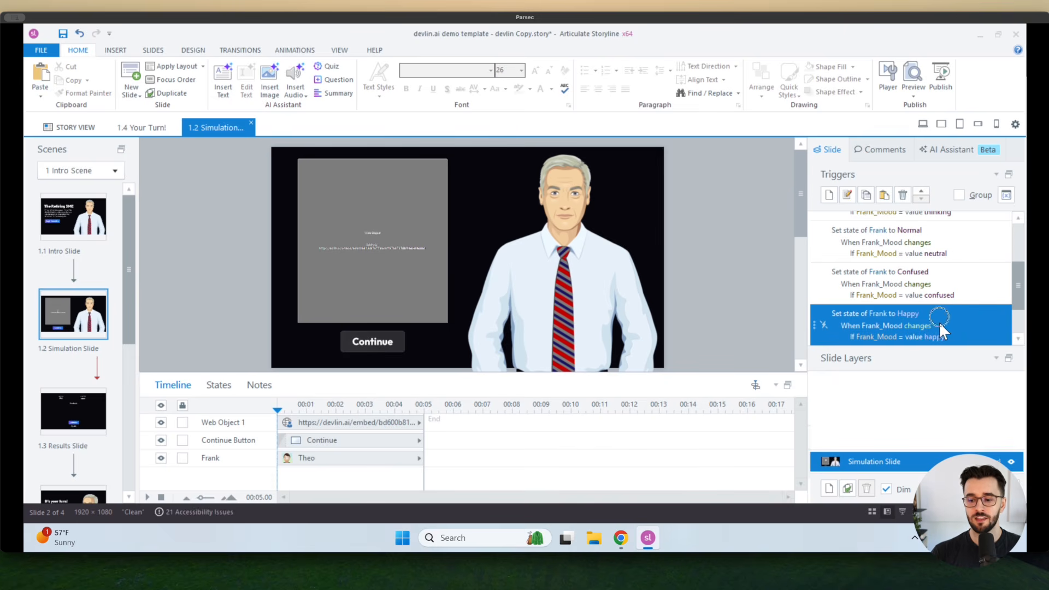
- Edit the last Happy trigger in the list to set Frank's state to Alarmed if Frank_Mood equals alarmed
double_click(940, 322)
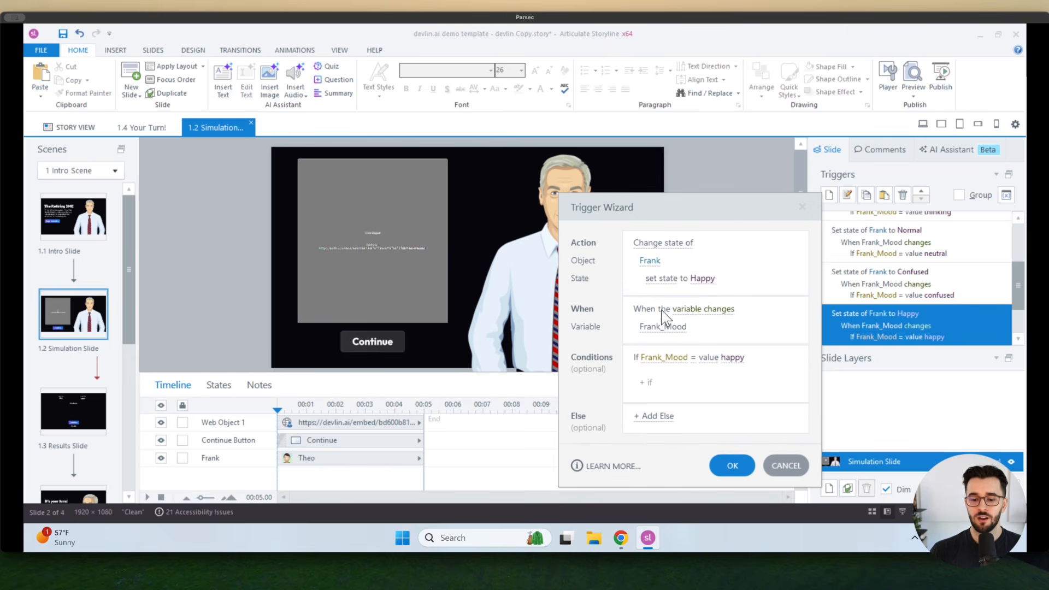
click(700, 293)
click(699, 330)
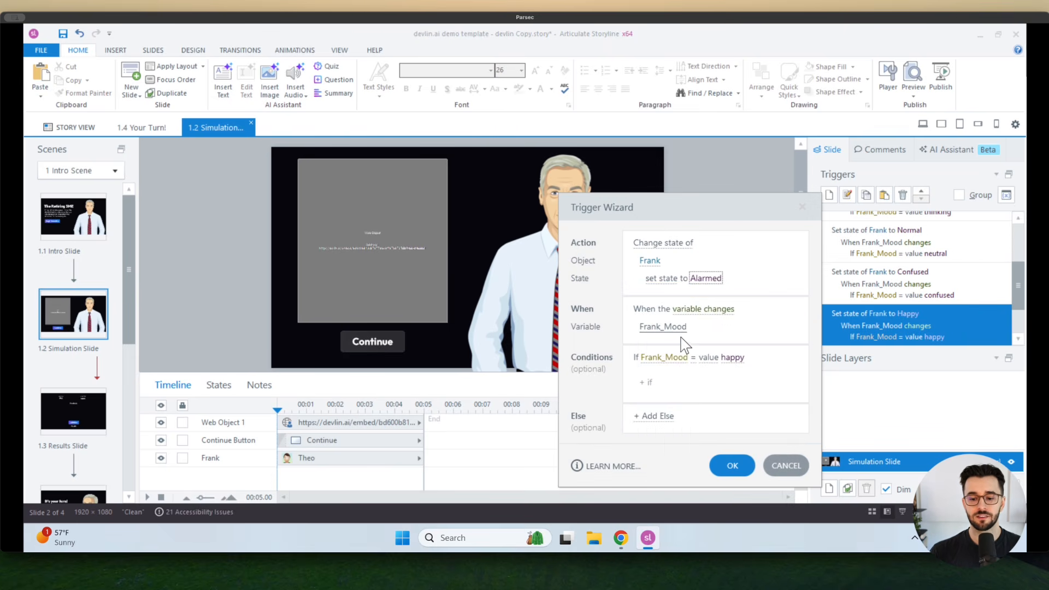
click(690, 358)
click(733, 358)
text(ala)
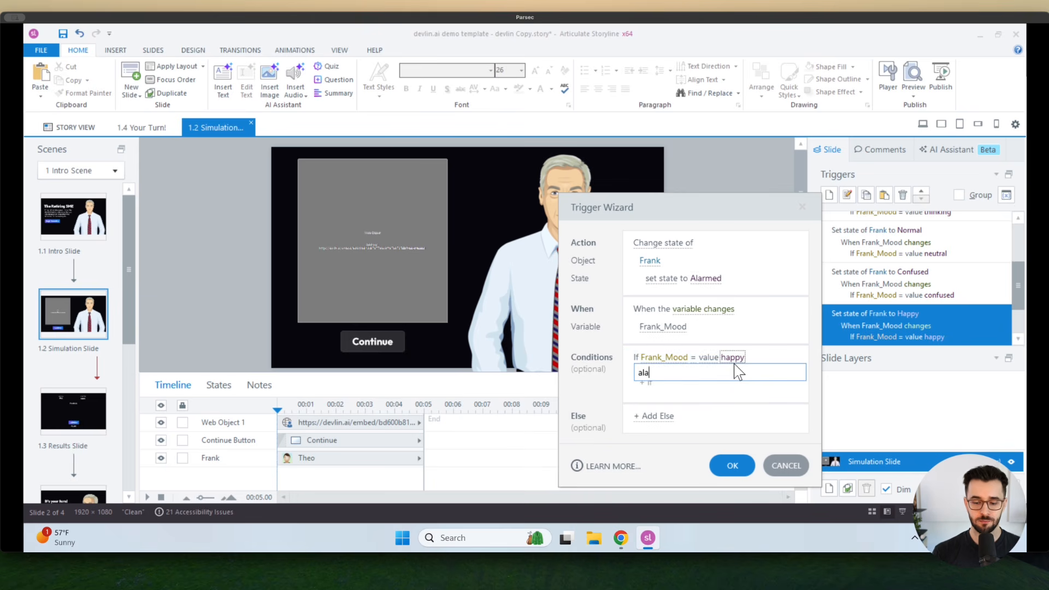
text(rmed)
key(Return)
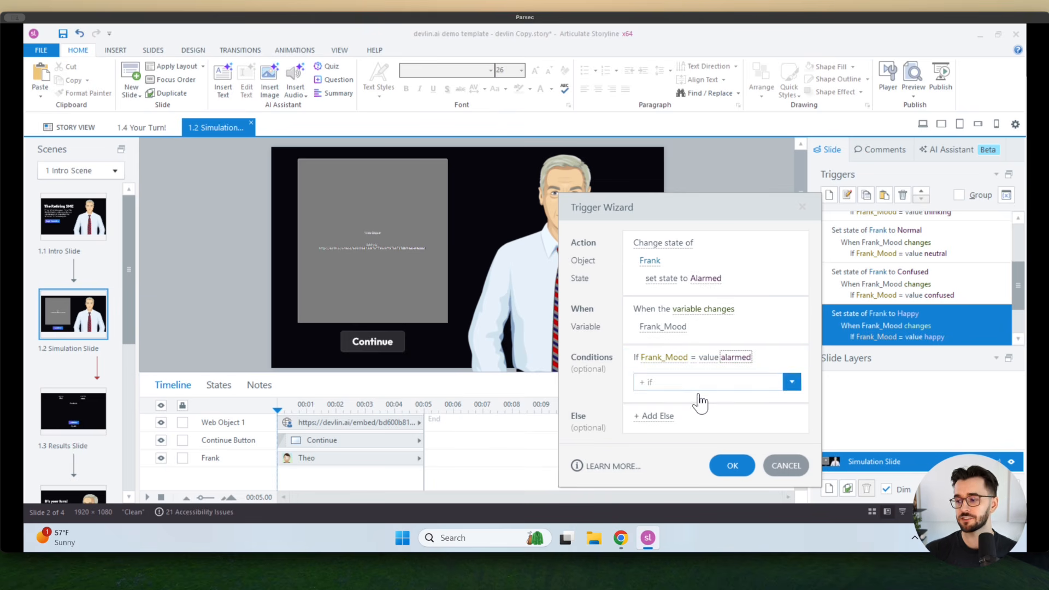
click(732, 468)
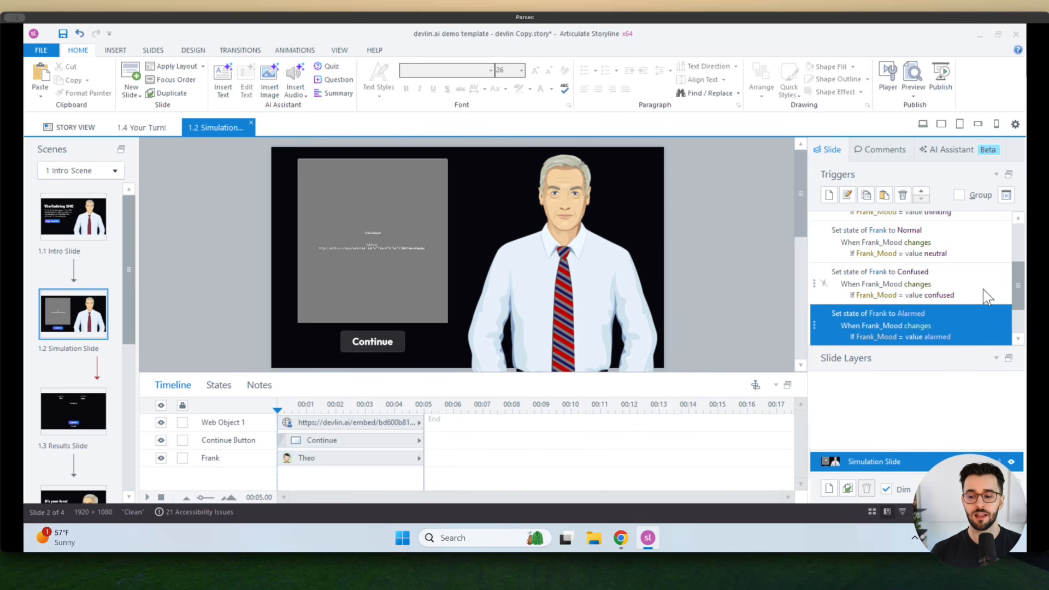
- Review the Frank_Mood triggers, opening the Thinking one to compare its condition with the variable's values in devlin.ai
scroll(1018, 298, down, 2)
scroll(1021, 293, up, 3)
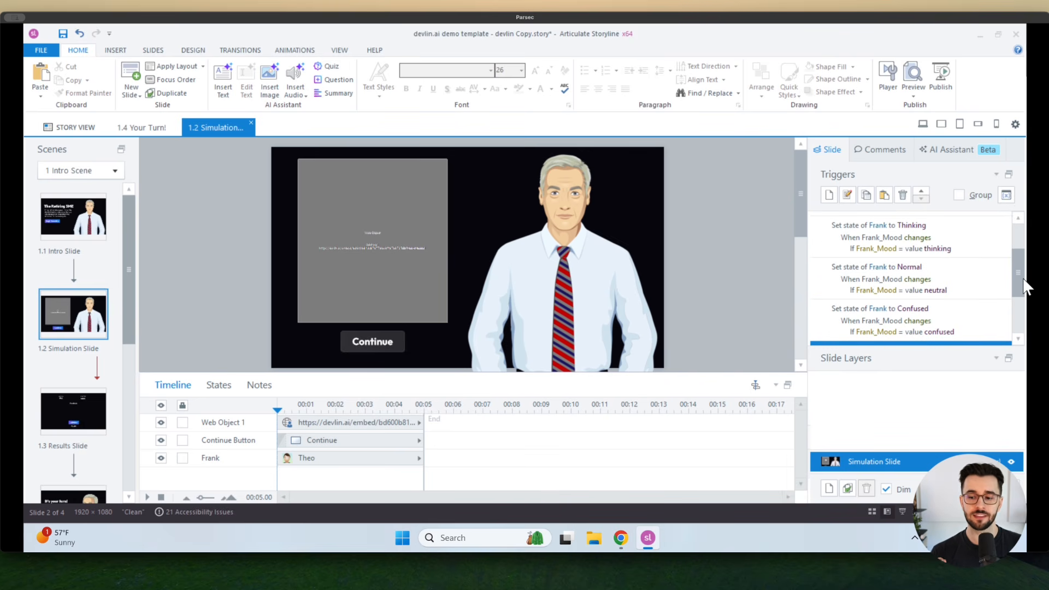
click(965, 239)
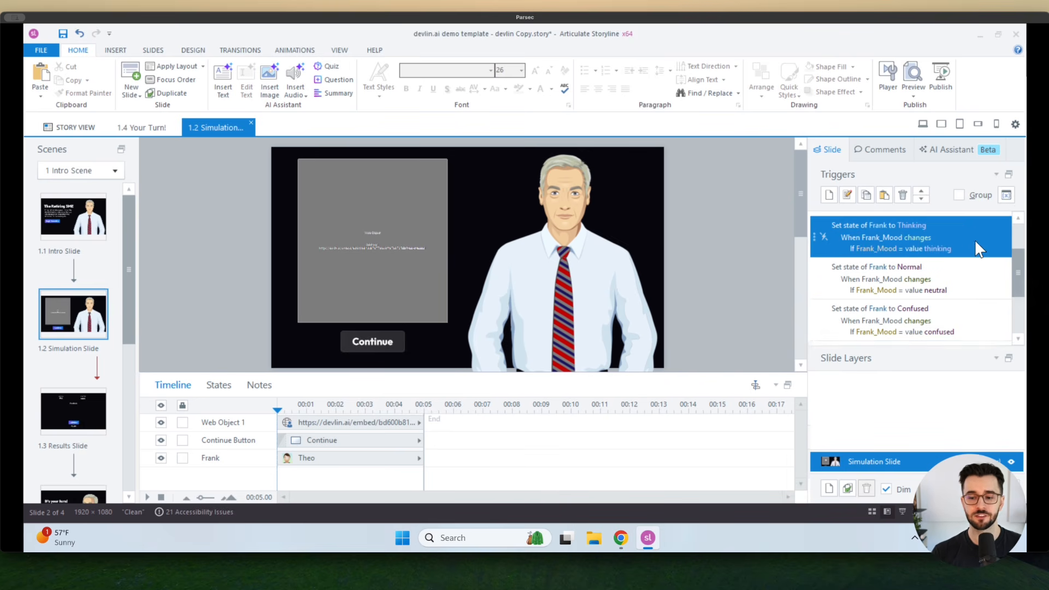
double_click(975, 239)
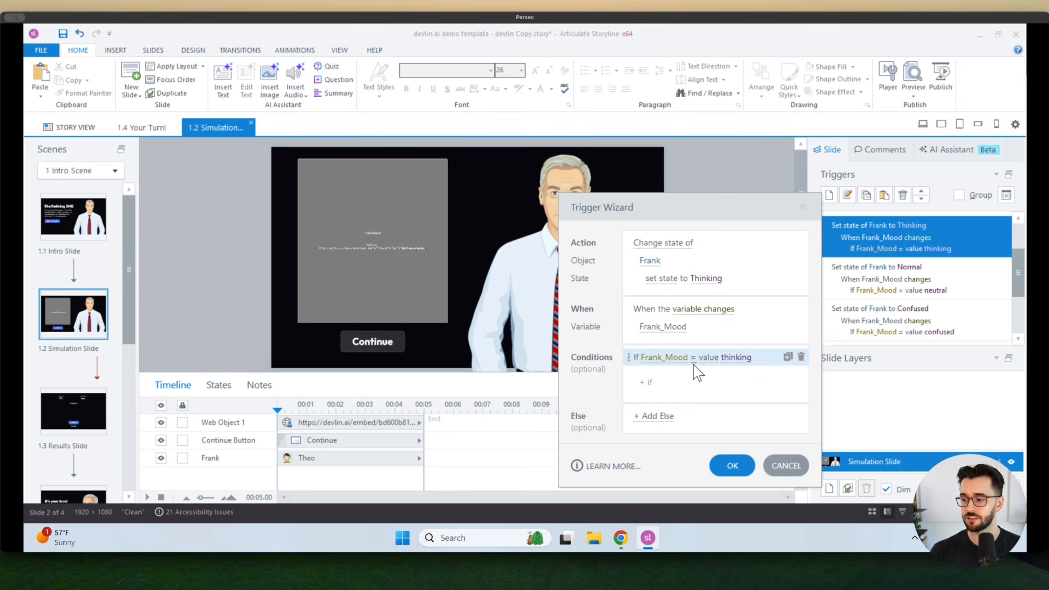
click(742, 469)
key(alt+Tab)
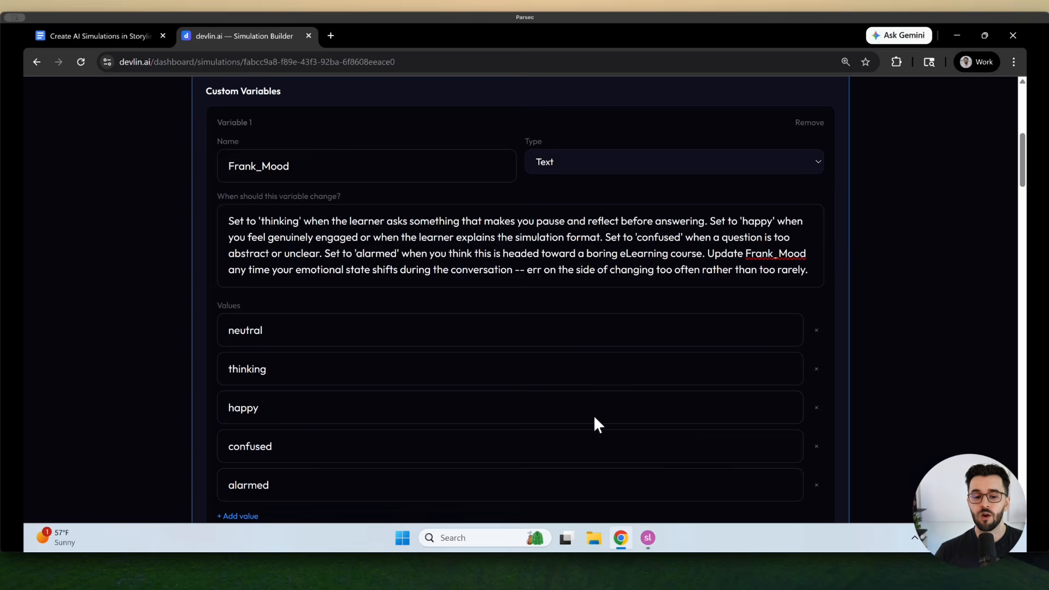
key(alt+Tab)
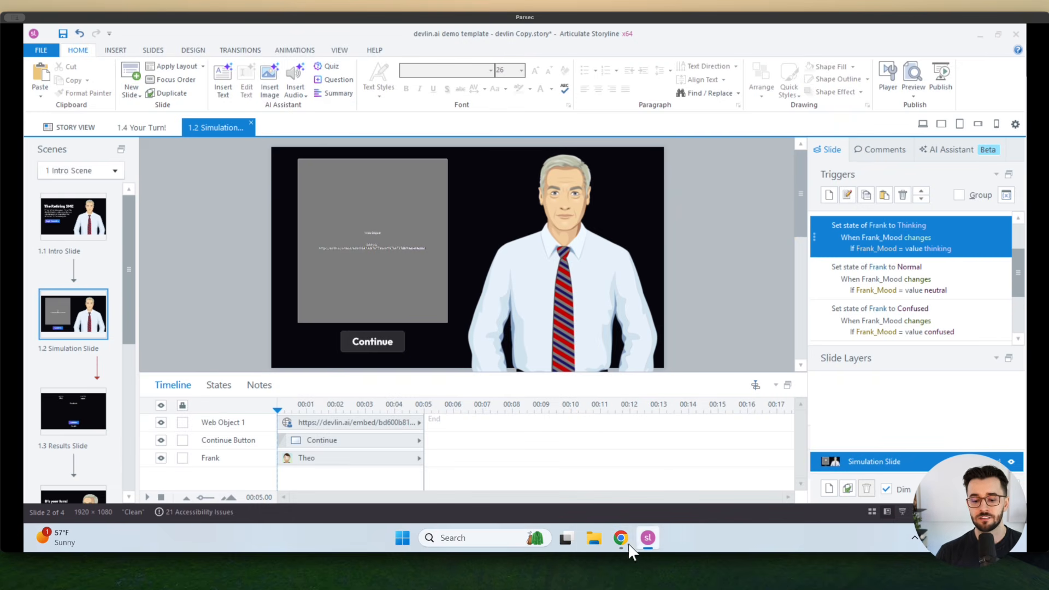
- Switch to the Google Docs guide in Chrome and highlight the Step 7 instruction for the Continue button's state trigger
mouse_move(624, 547)
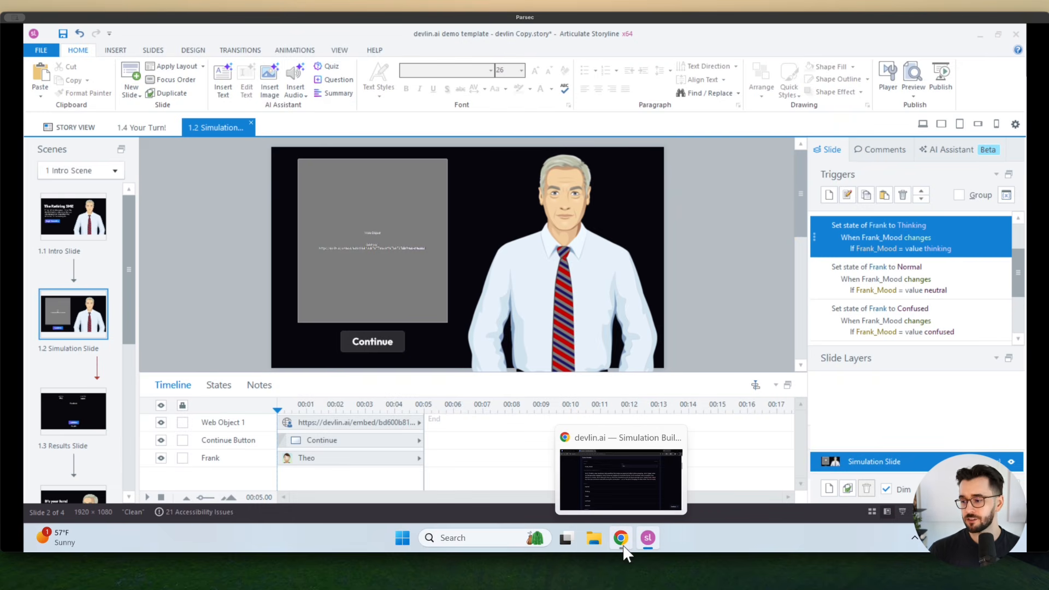
click(626, 552)
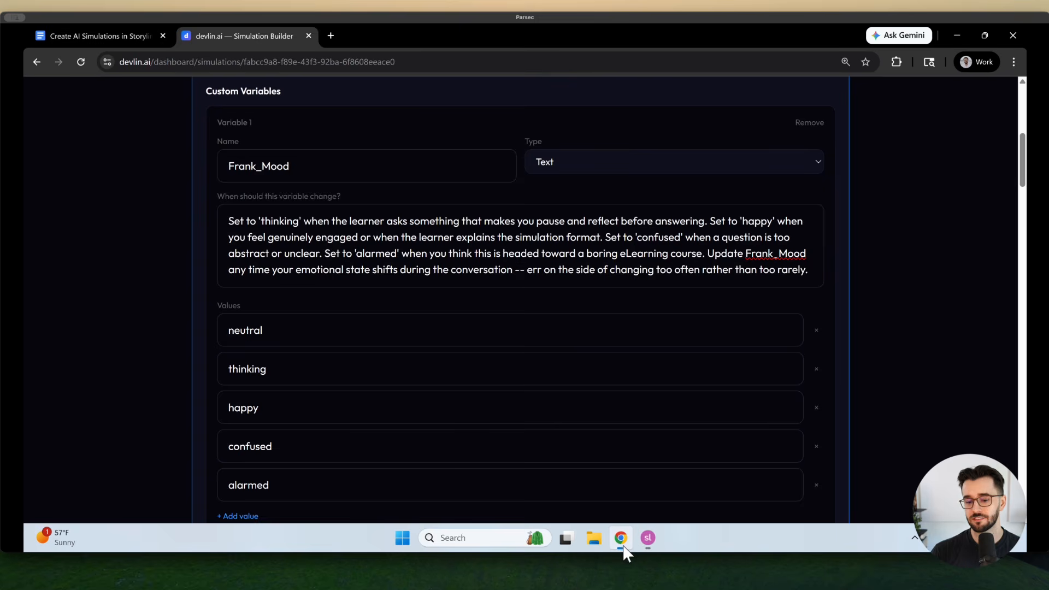
click(107, 40)
scroll(377, 350, down, 1)
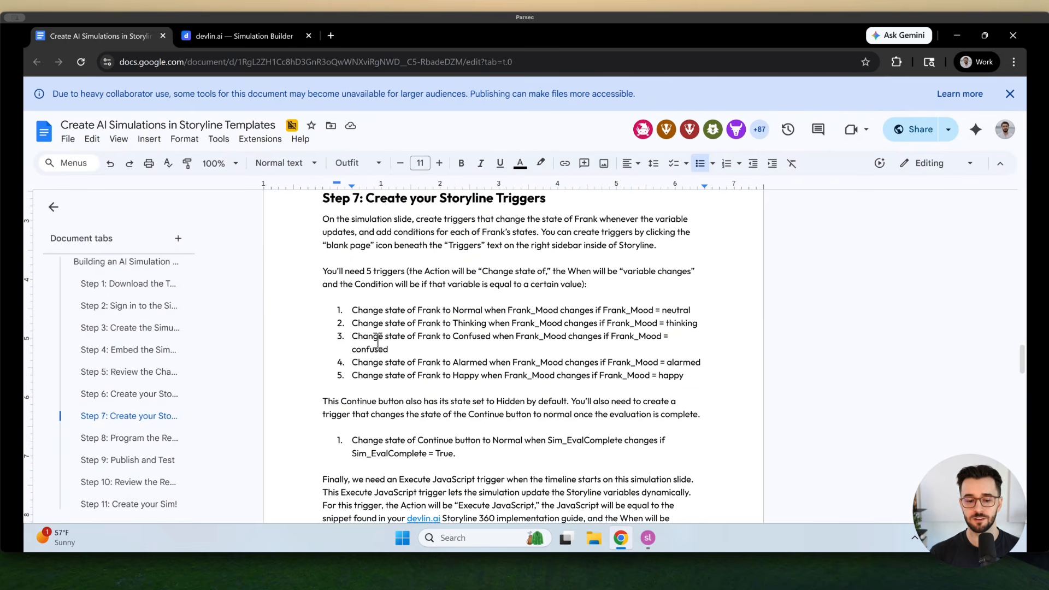
scroll(415, 377, down, 2)
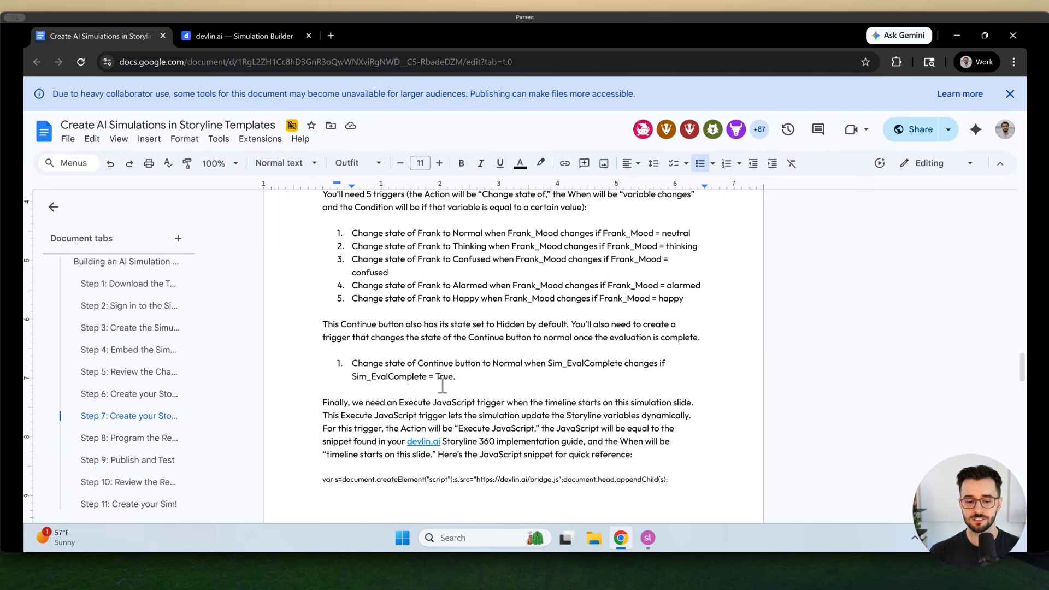
drag(463, 405, 350, 389)
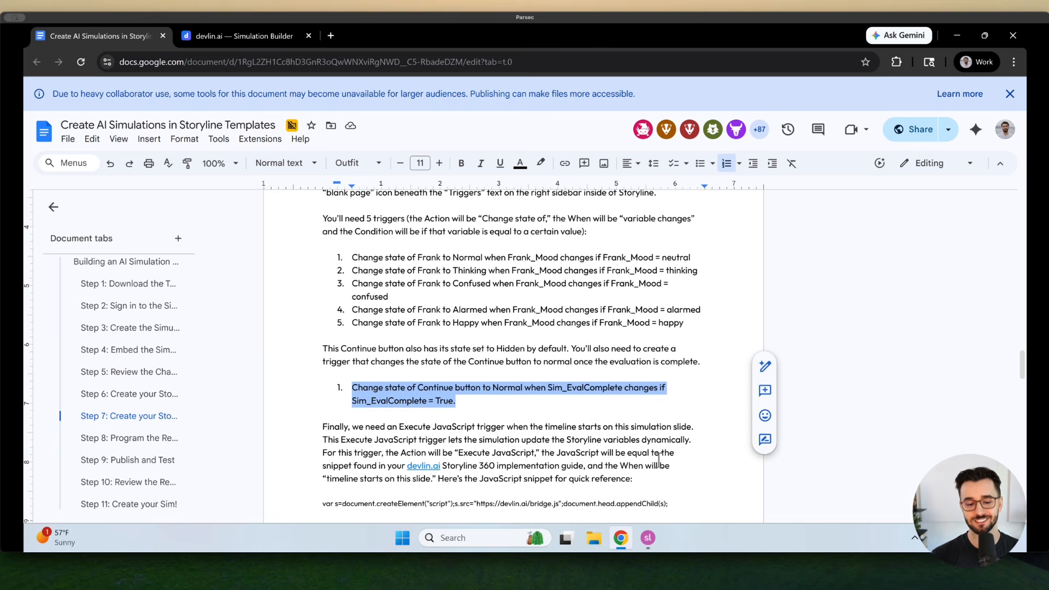
- Return to Storyline and examine the Continue button's initial state on the Simulation Slide and the contents of the Results Slide
key(alt+Tab)
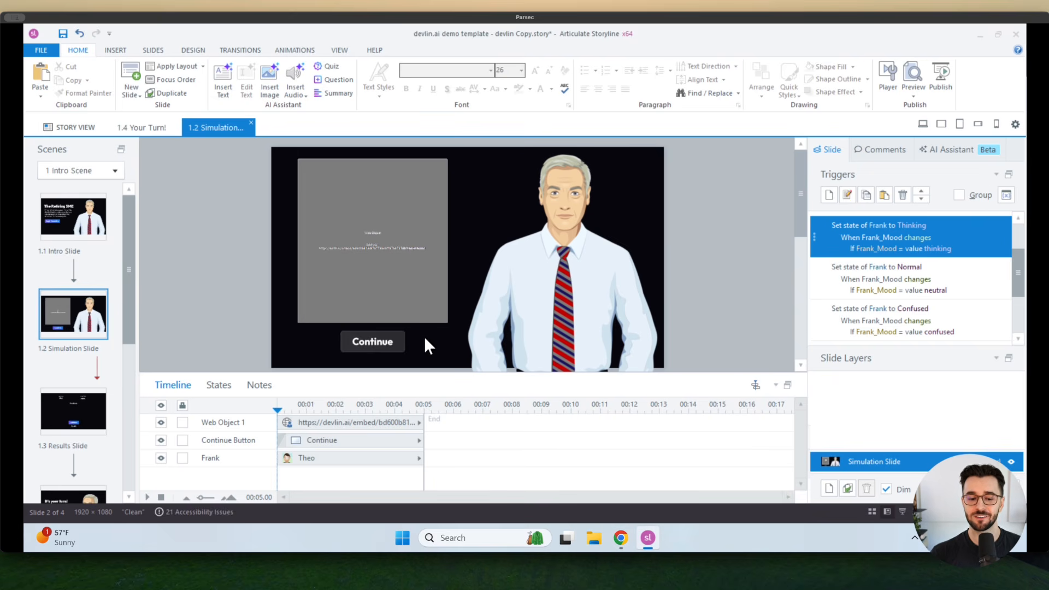
click(392, 343)
click(219, 386)
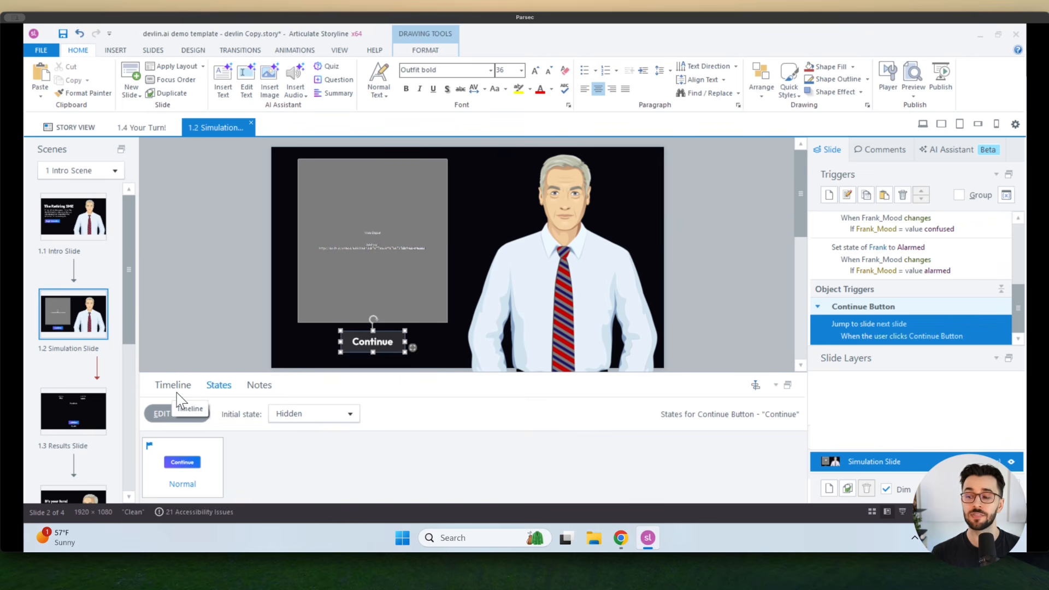
click(77, 427)
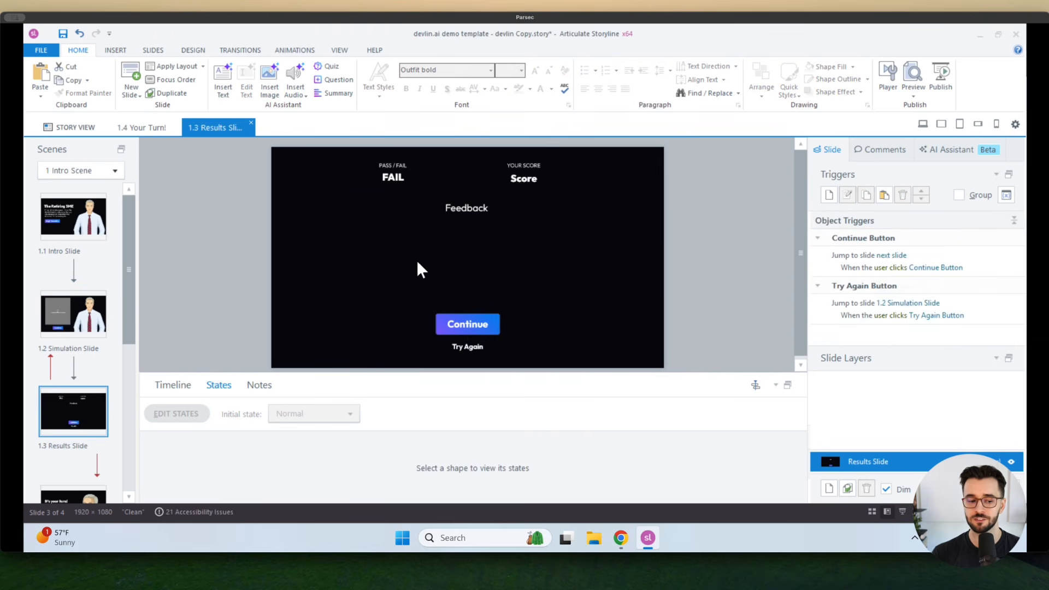
click(74, 326)
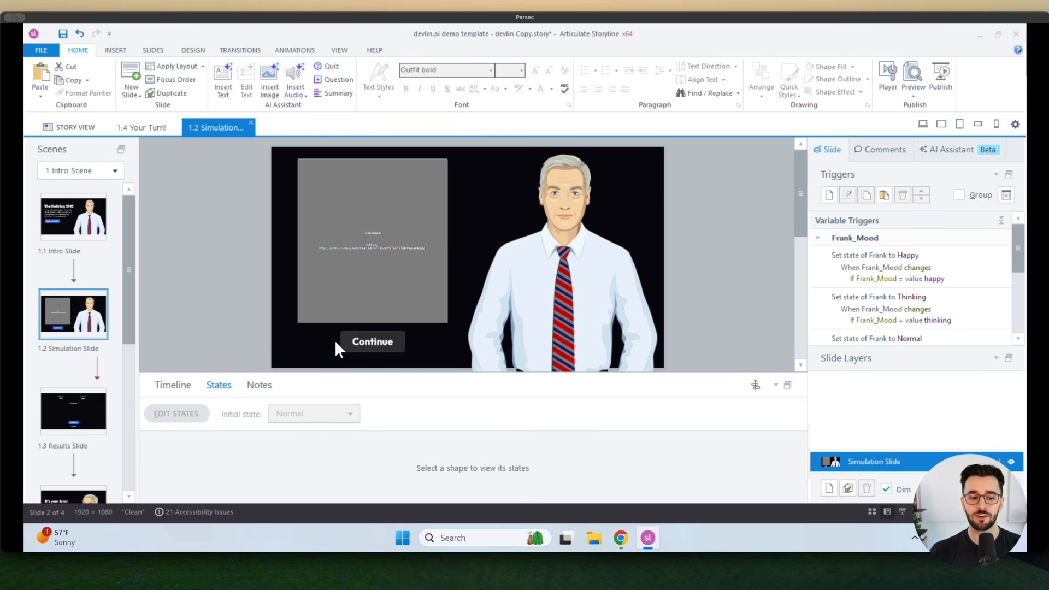
click(183, 389)
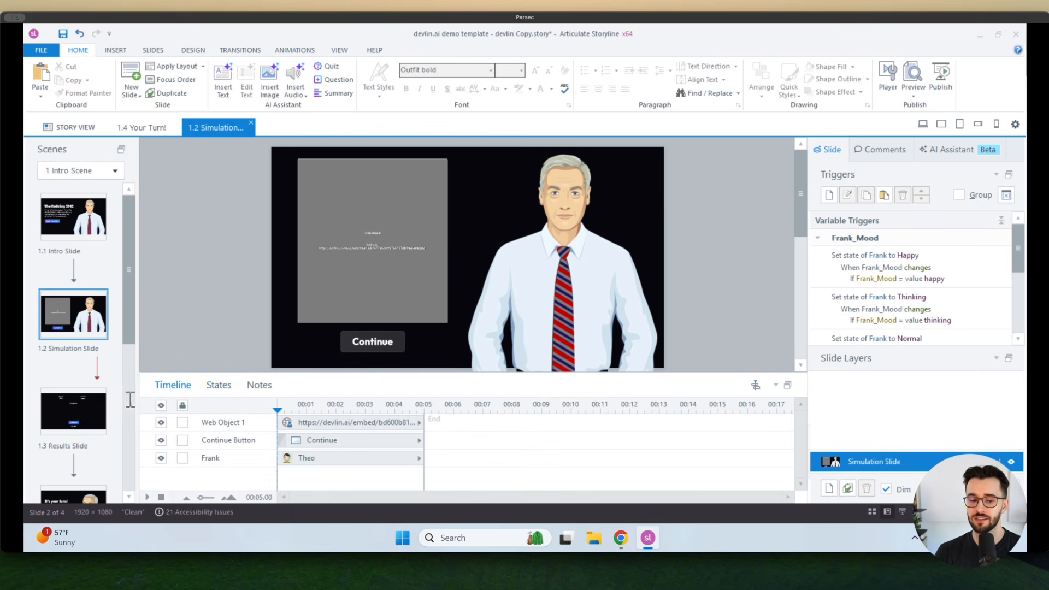
click(87, 415)
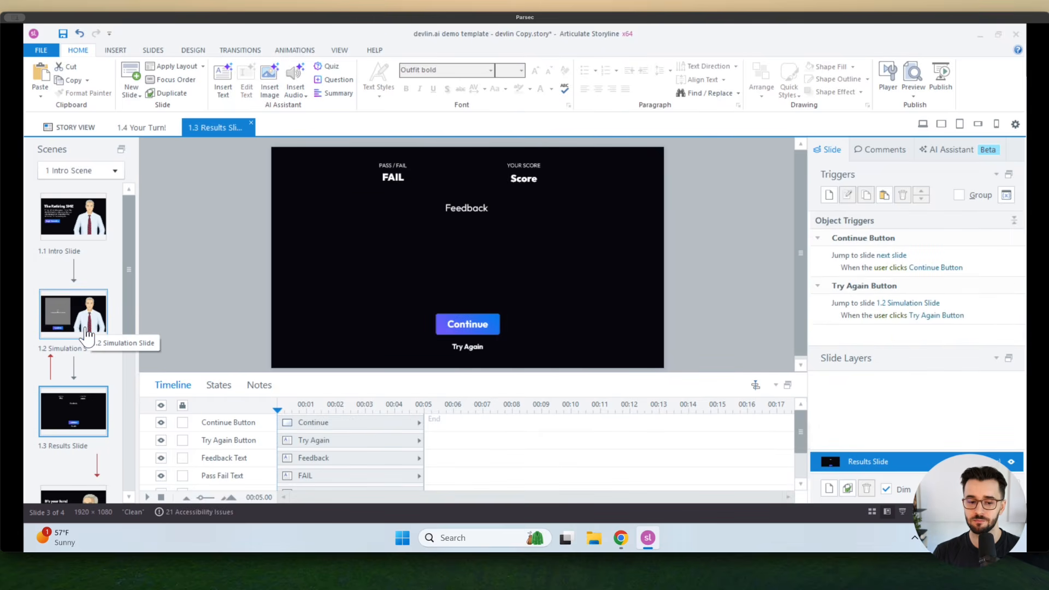
click(88, 333)
- Add a trigger on the Simulation Slide that sets the Continue button's state to Normal when the Sim_EvalComplete variable changes
click(366, 343)
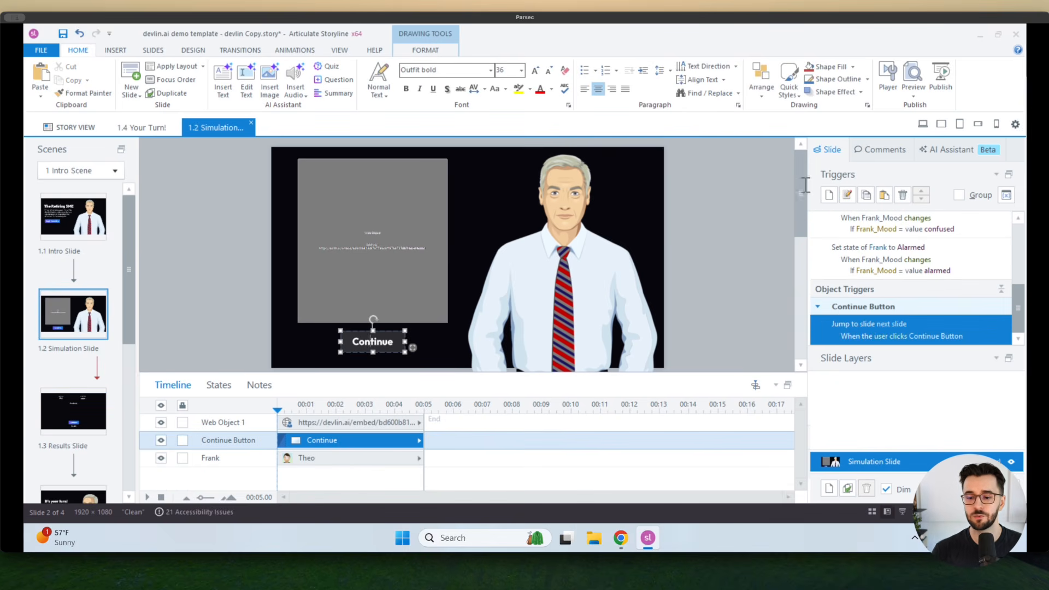
click(829, 194)
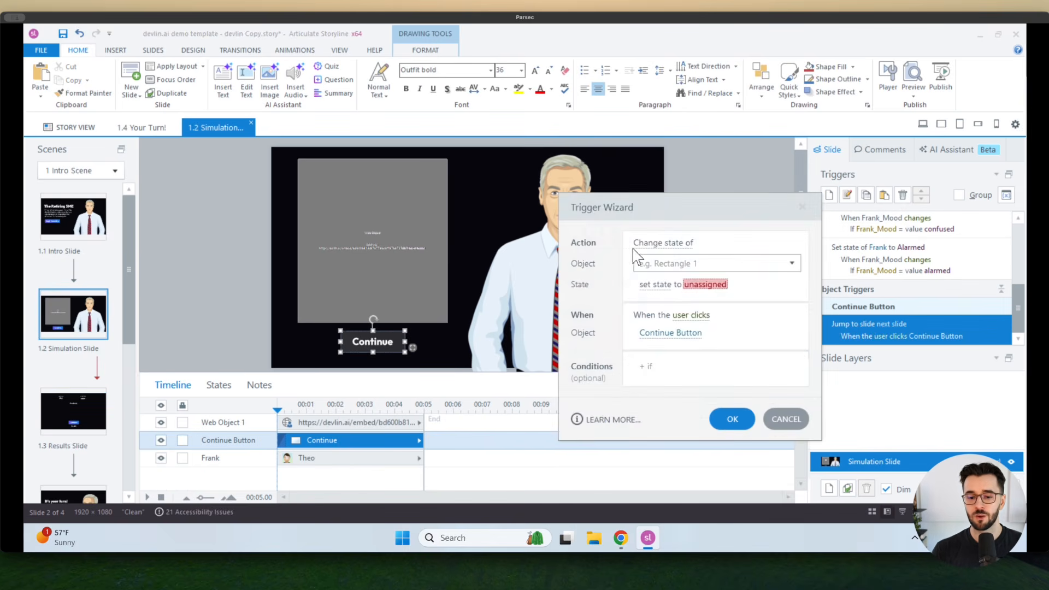
click(689, 263)
click(681, 324)
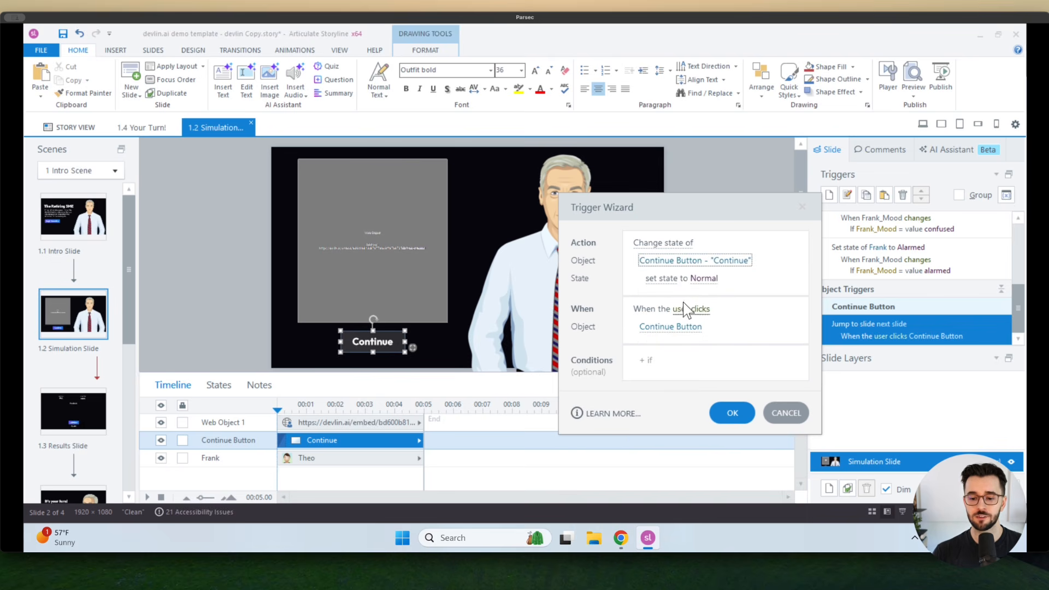
click(683, 309)
text(var)
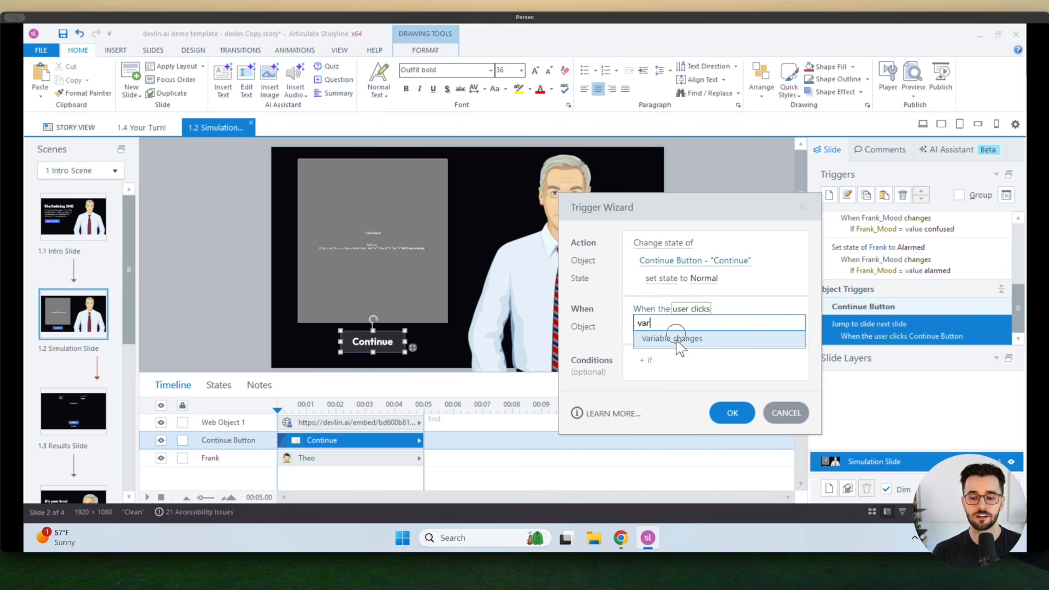
click(676, 340)
click(670, 327)
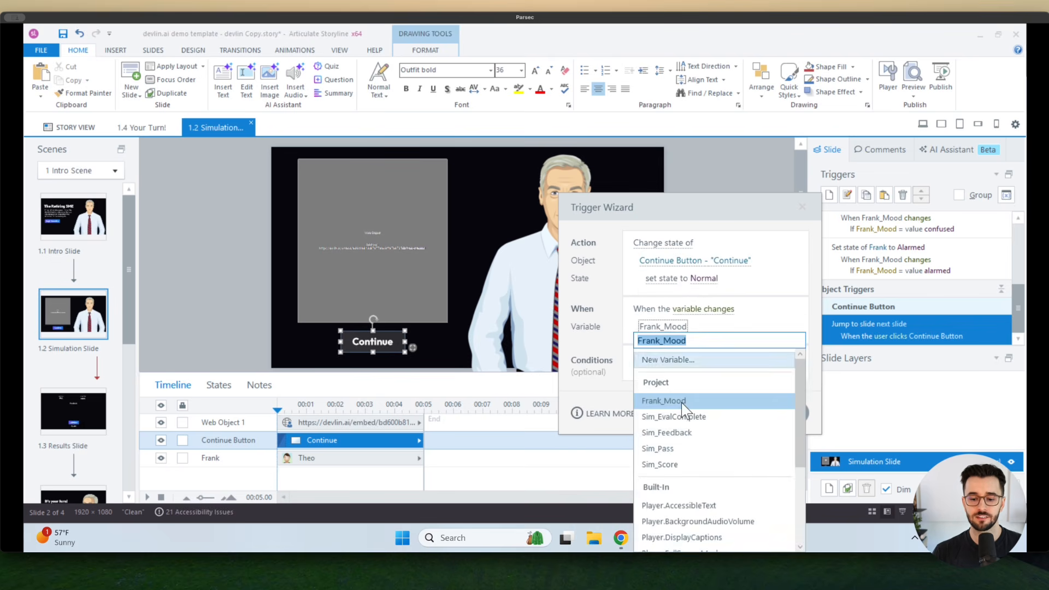
click(684, 417)
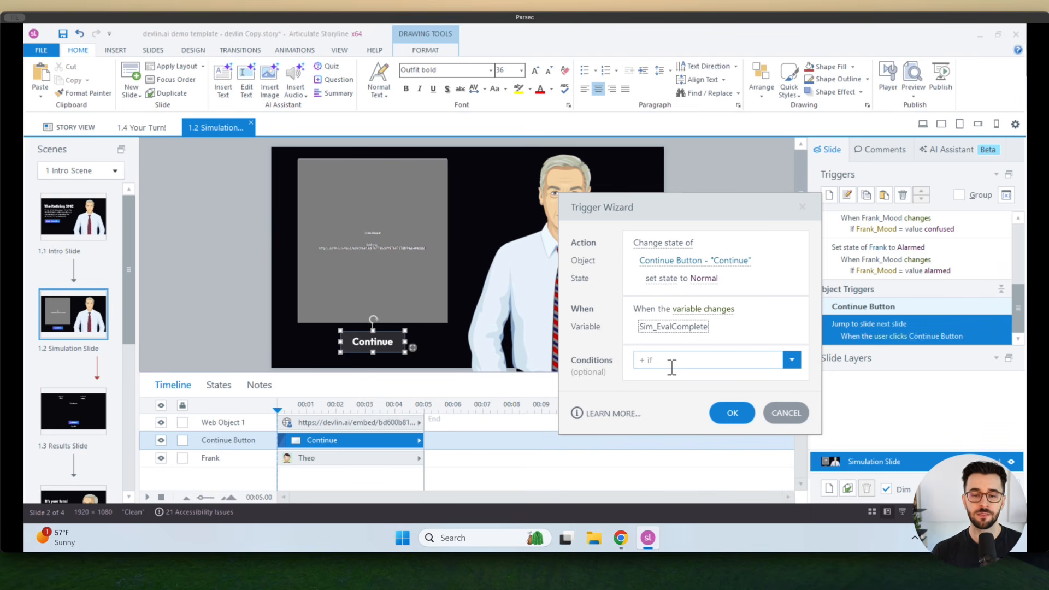
click(723, 412)
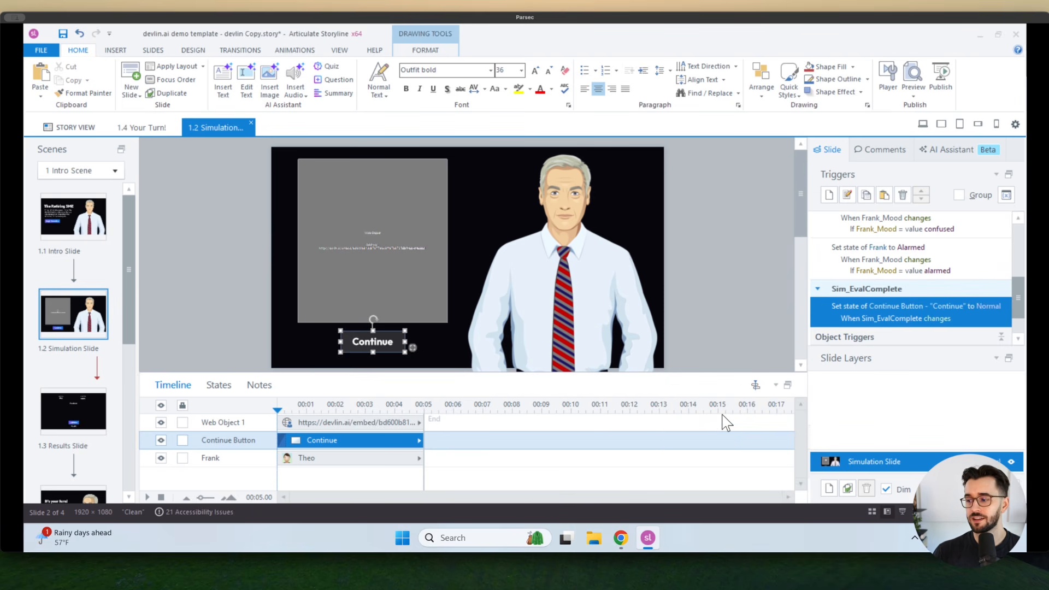
scroll(856, 327, down, 2)
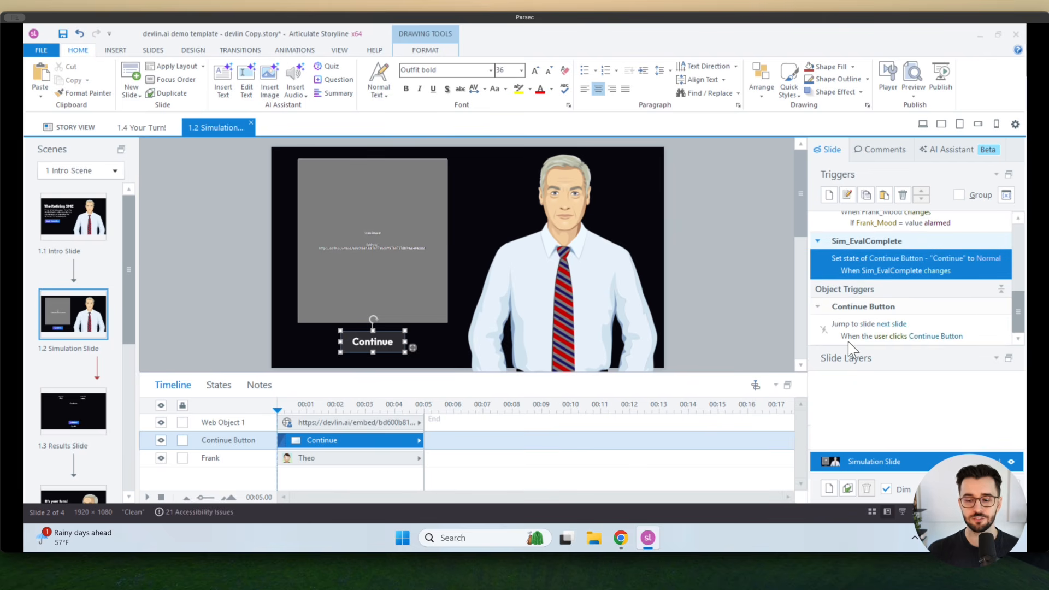
- Switch to the Google Docs guide in Chrome and copy the JavaScript snippet for the Execute JavaScript trigger in Step 7
key(alt+Tab)
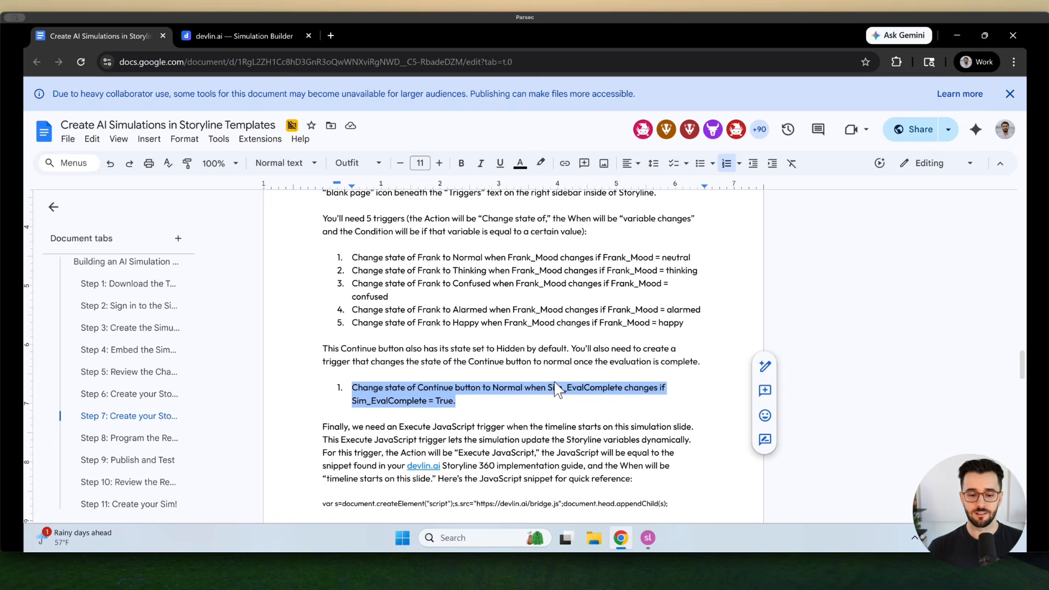
scroll(674, 461, down, 2)
drag(671, 456, 293, 452)
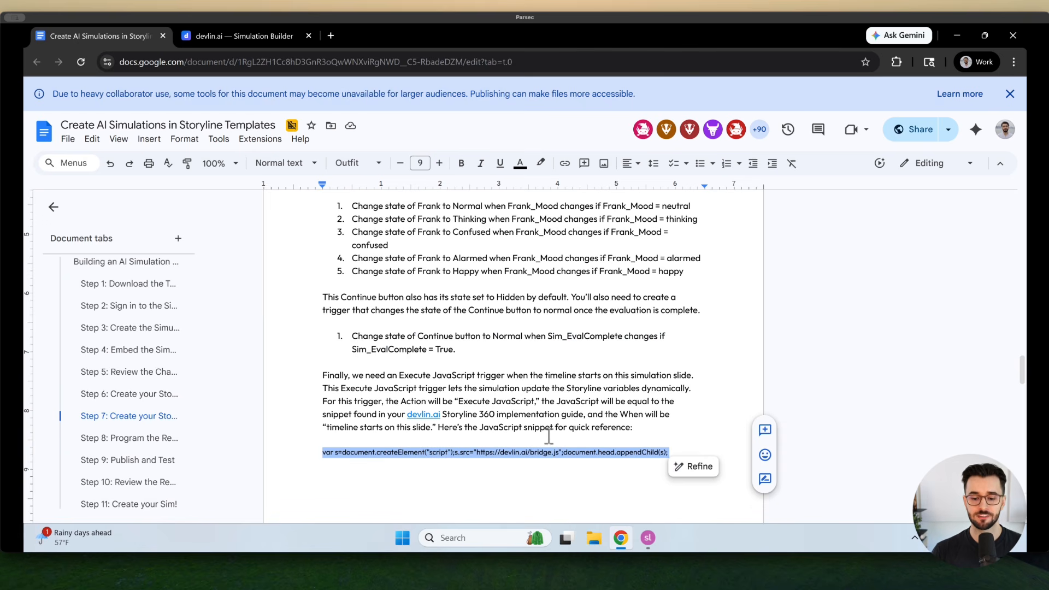
scroll(549, 436, down, 1)
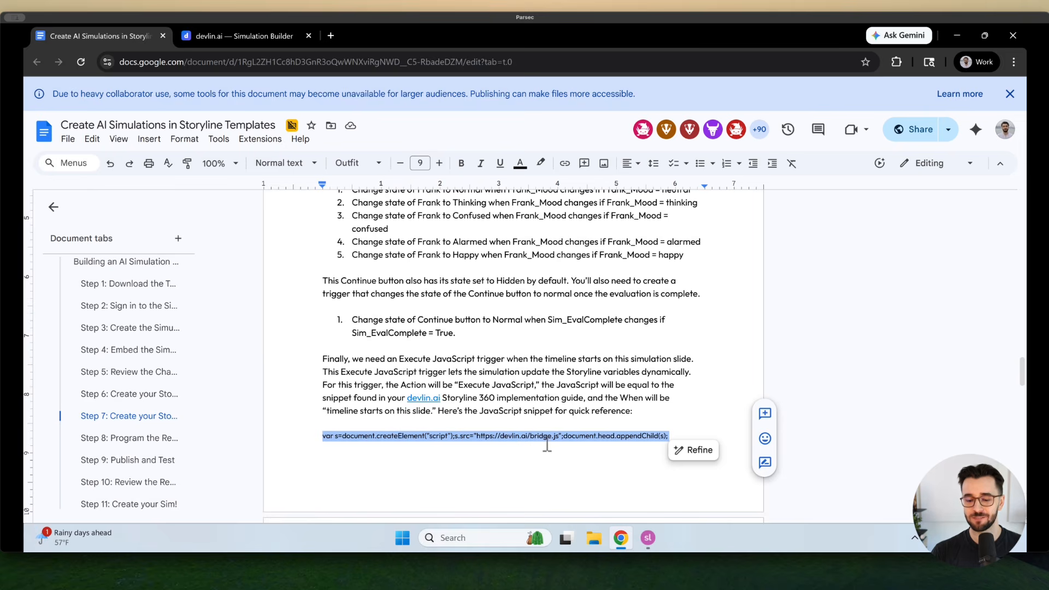
key(alt+Tab)
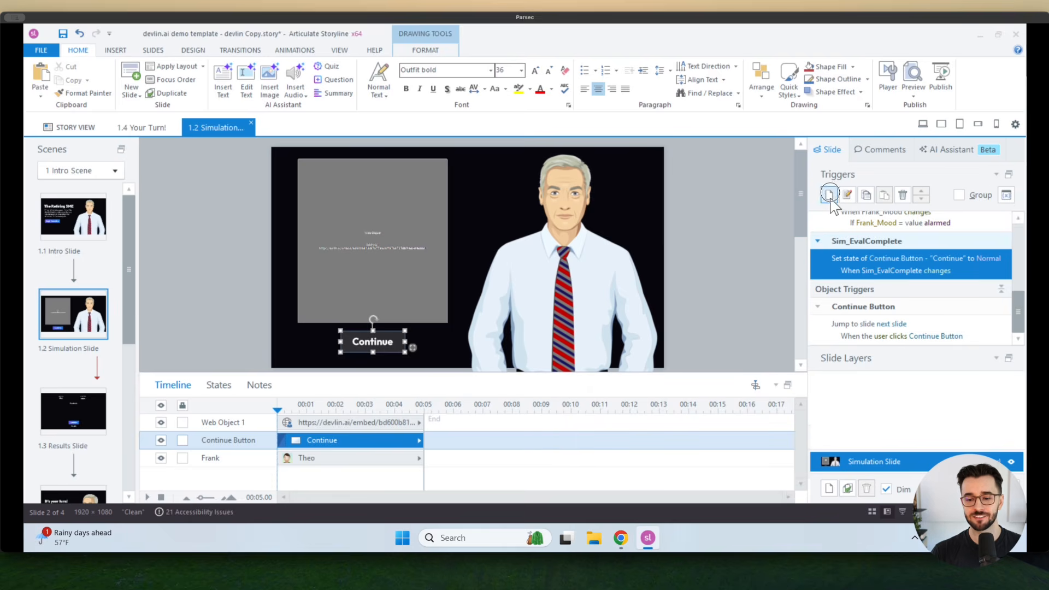
click(830, 195)
click(676, 249)
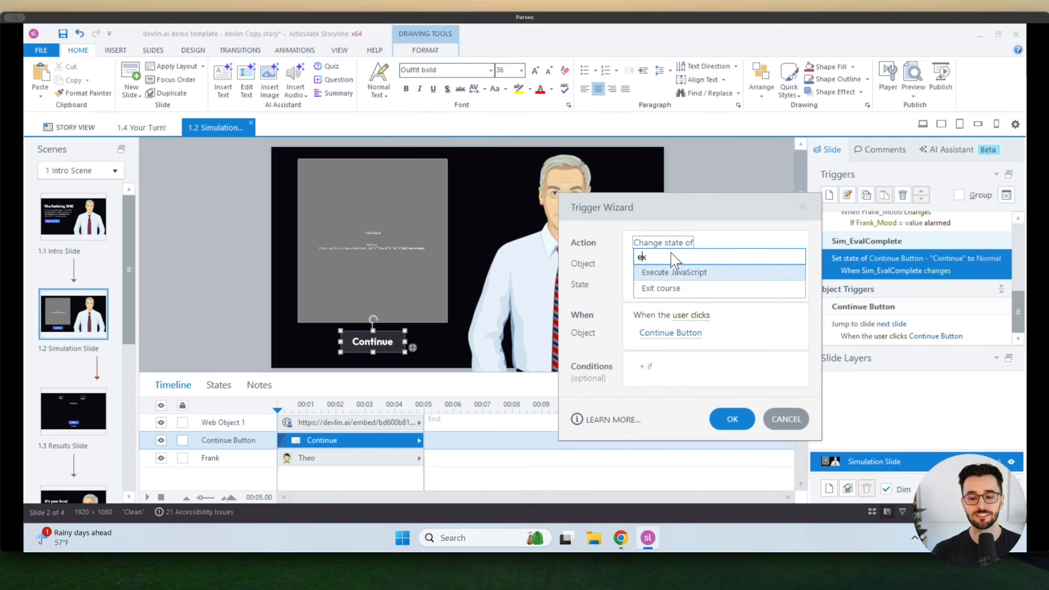
click(678, 268)
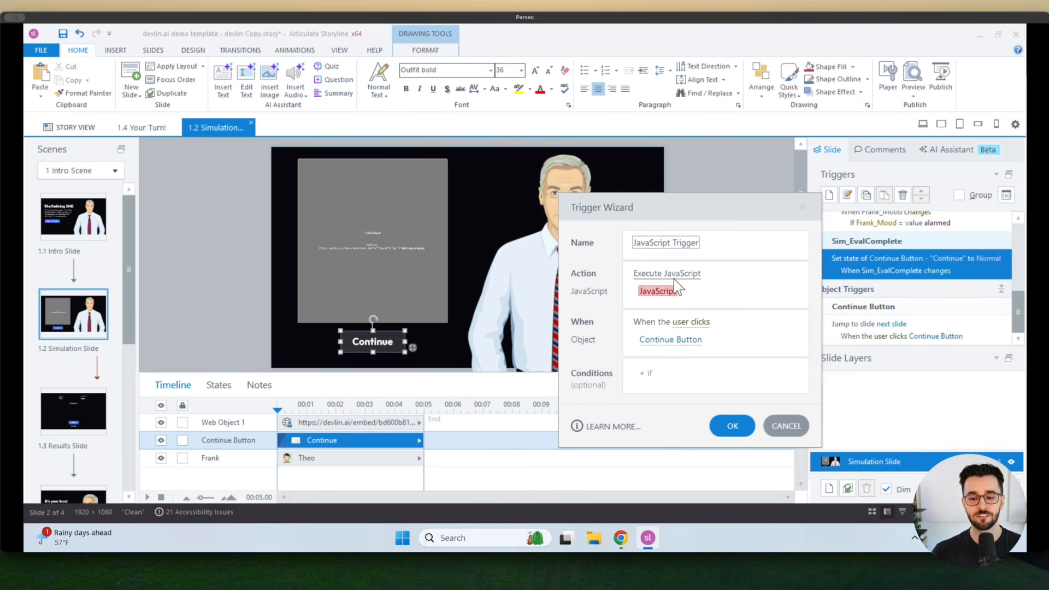
click(650, 300)
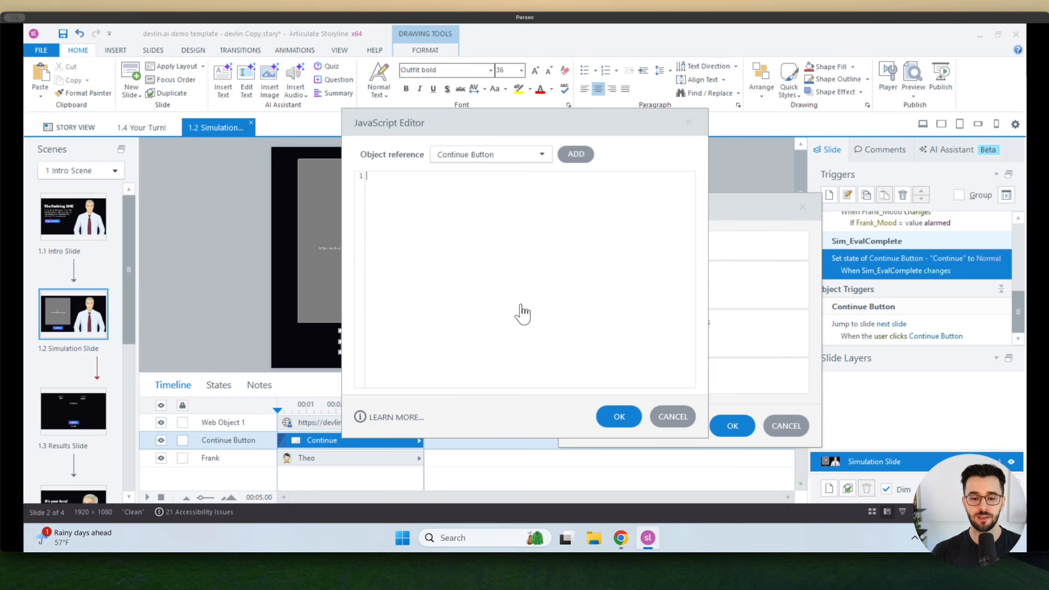
text("script");s.src="https://devlin.ai/bridge.js";document.head.appendChild(s);)
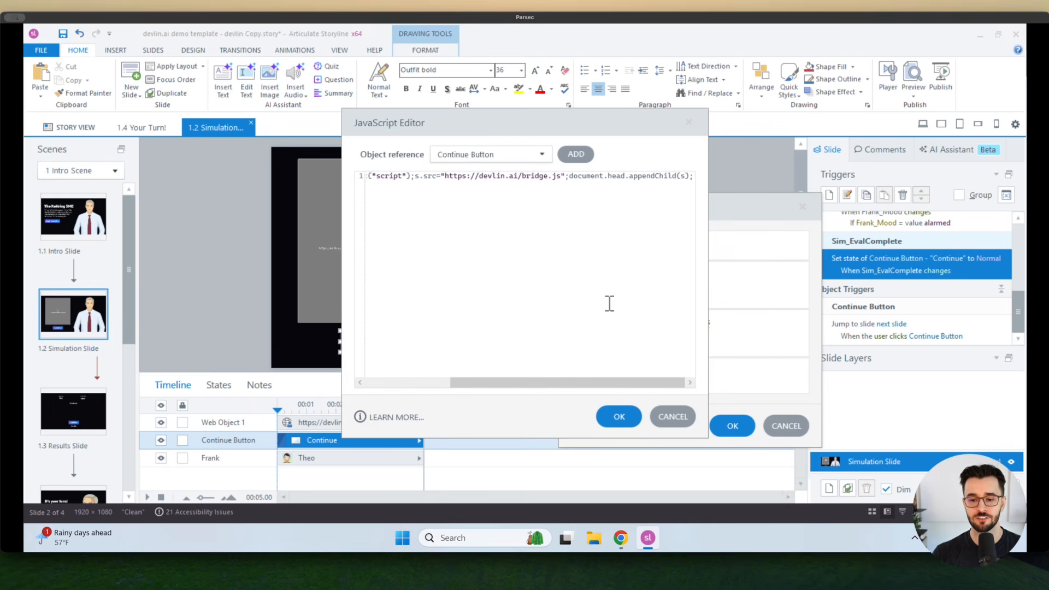
click(613, 417)
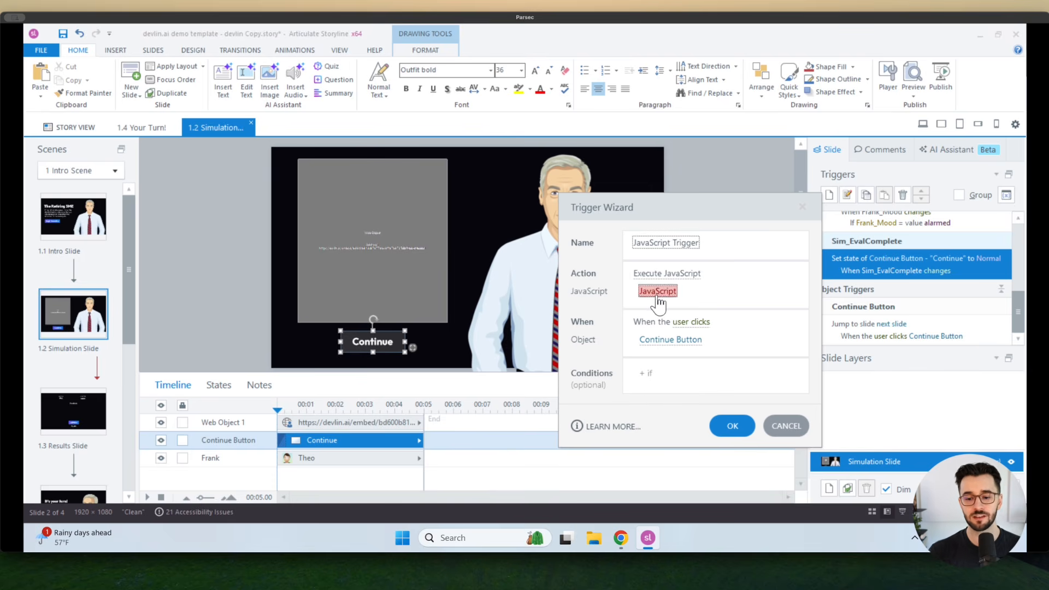
click(658, 293)
click(614, 417)
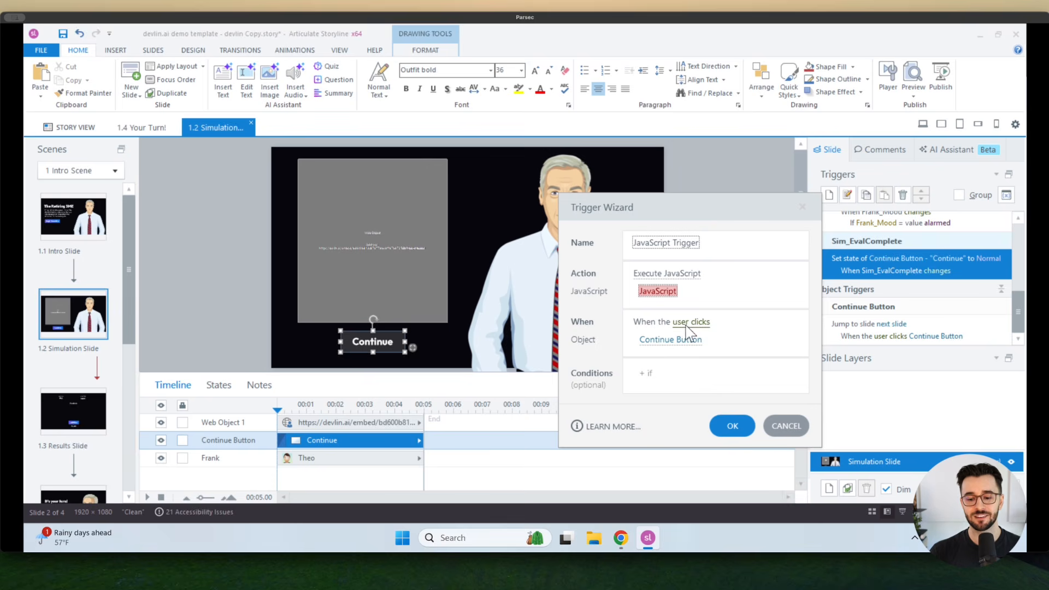
- Set the JavaScript trigger to run when the timeline starts on this slide, save it, and check its script
click(686, 324)
text(t)
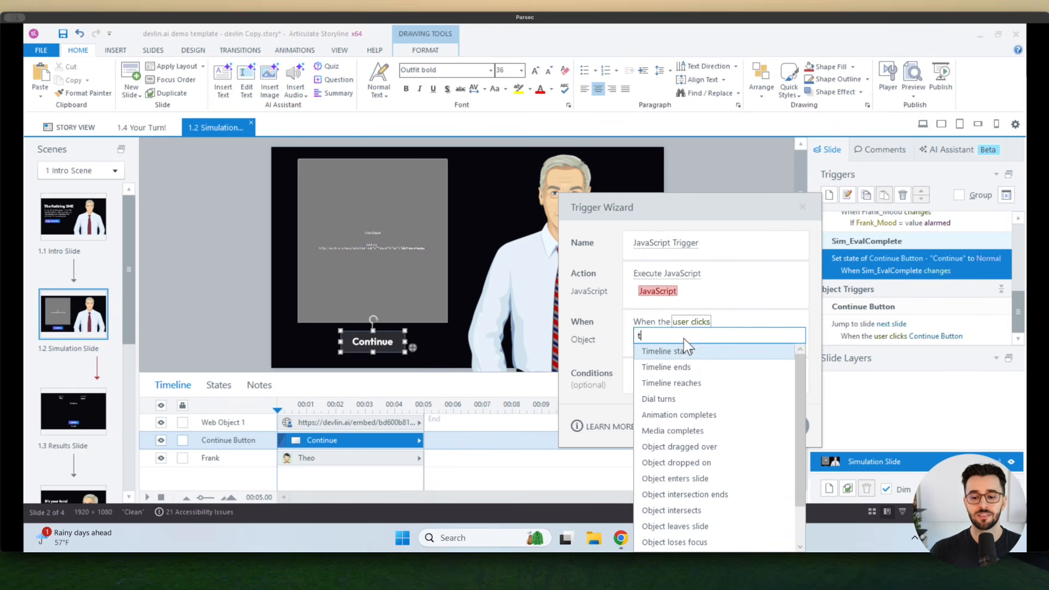
click(688, 353)
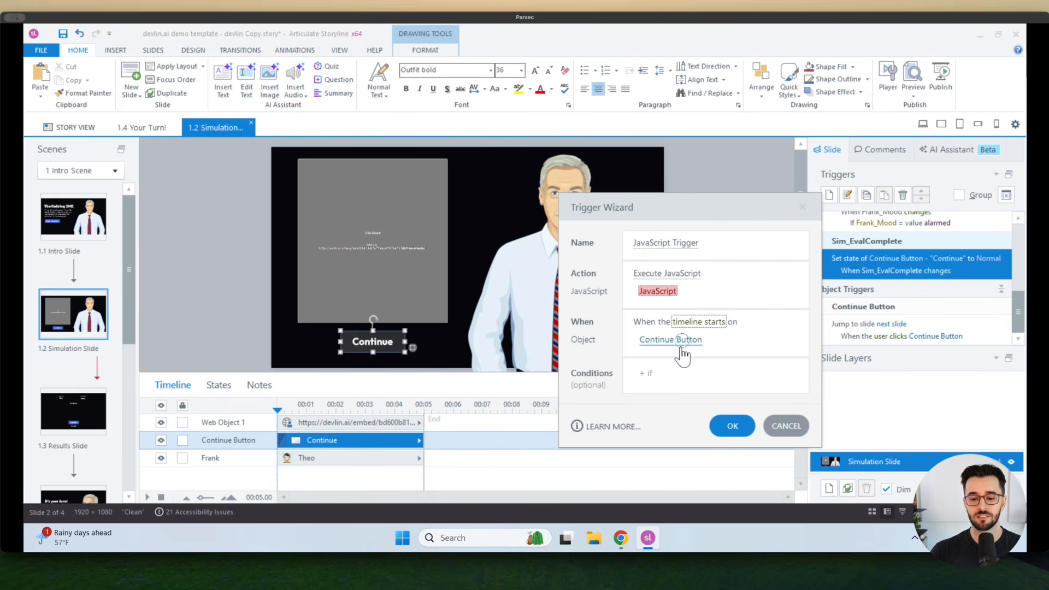
click(682, 352)
click(670, 391)
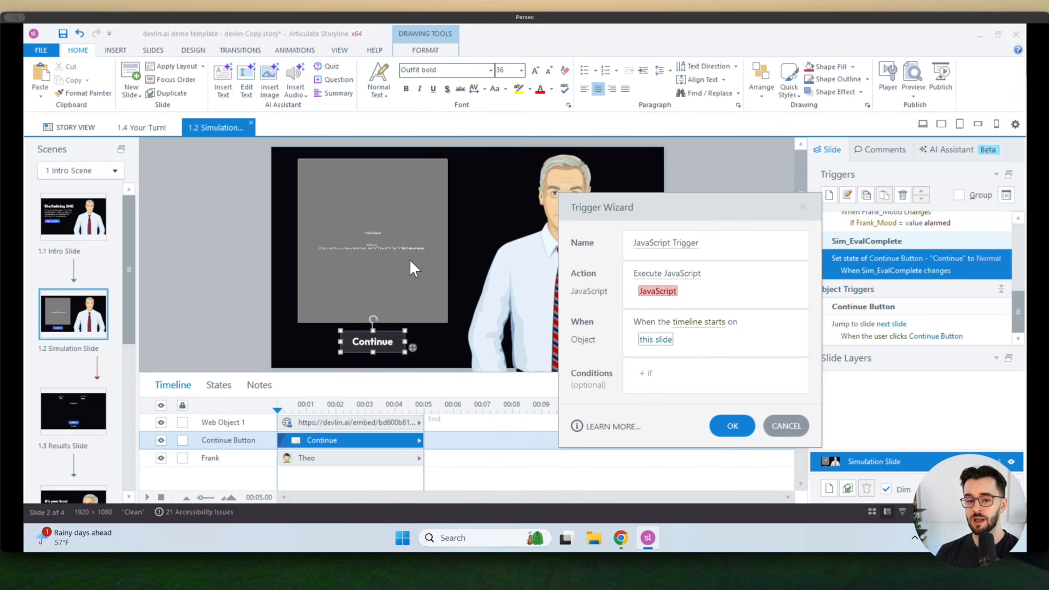
click(733, 429)
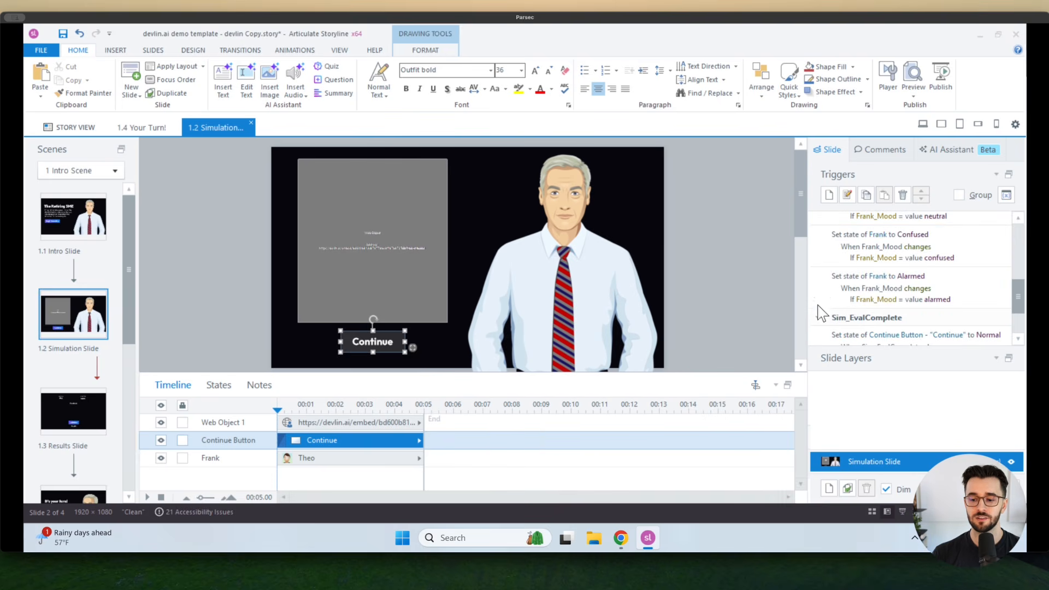
double_click(883, 271)
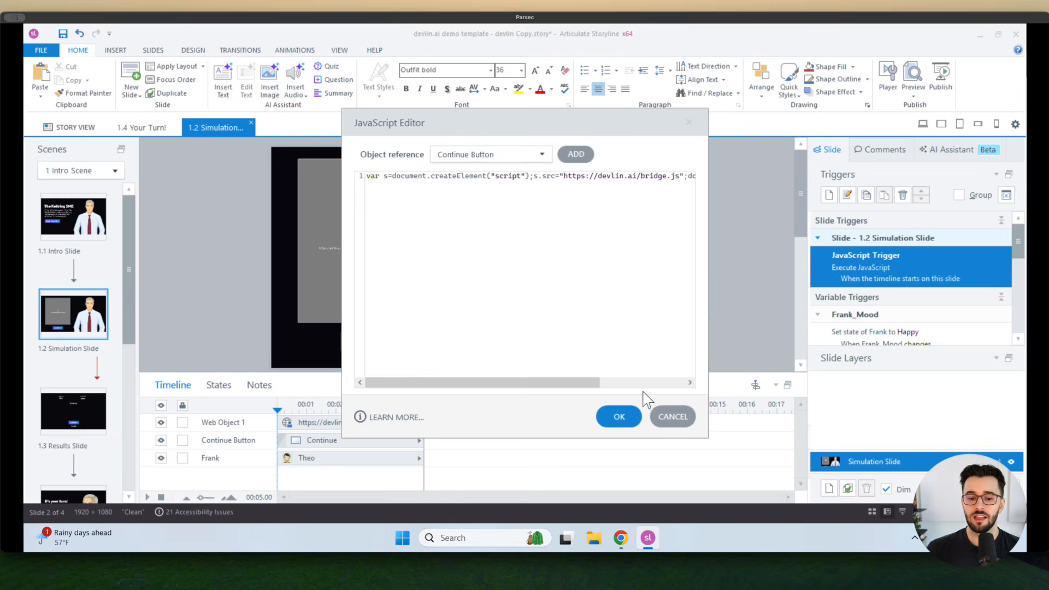
click(616, 415)
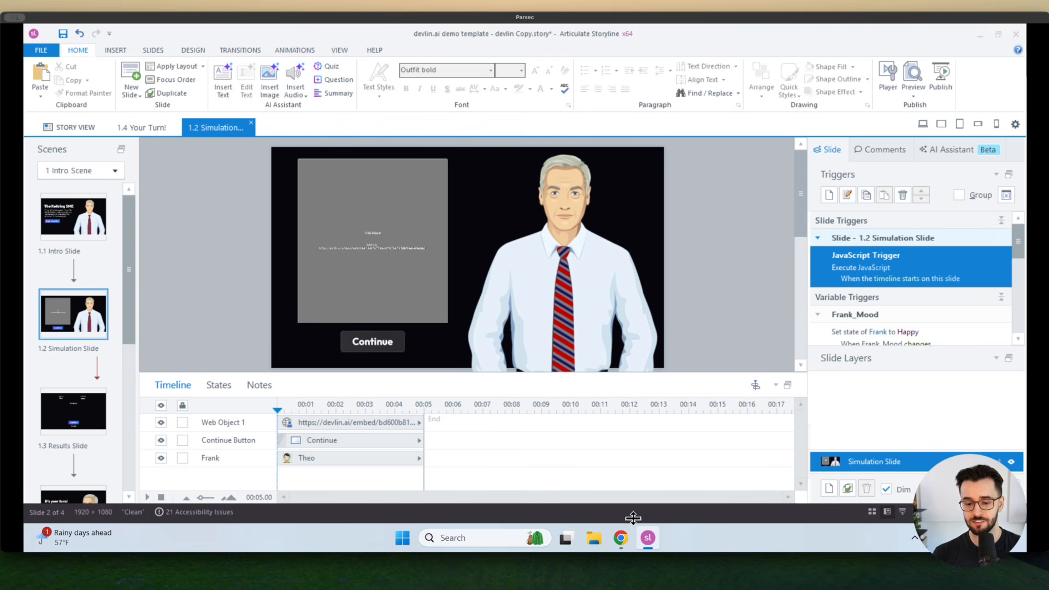
- Switch to devlin.ai in Chrome and review the Frank_Mood variable's values and change instructions
click(631, 549)
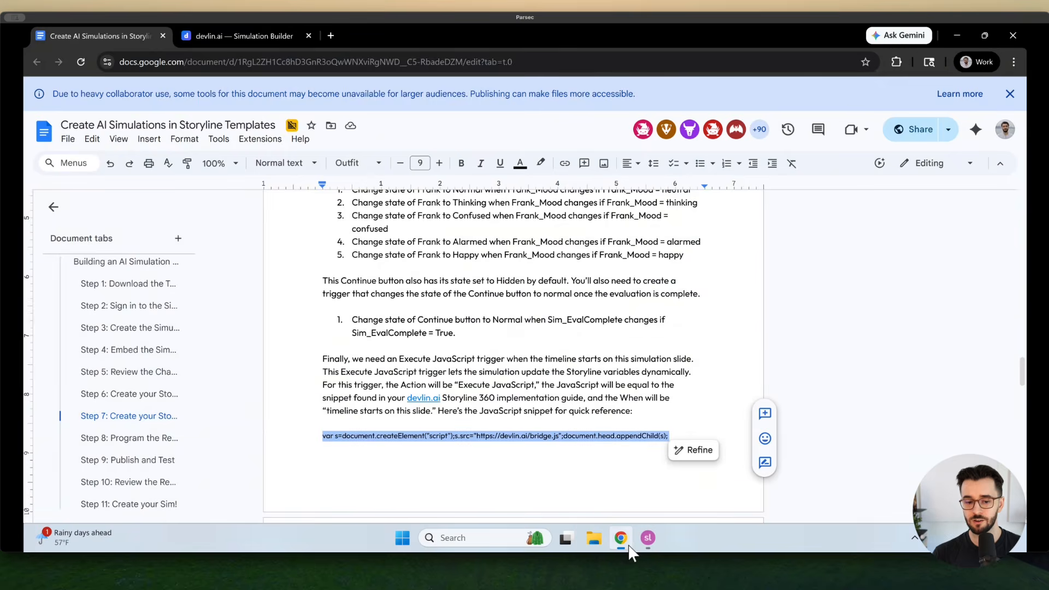
click(245, 36)
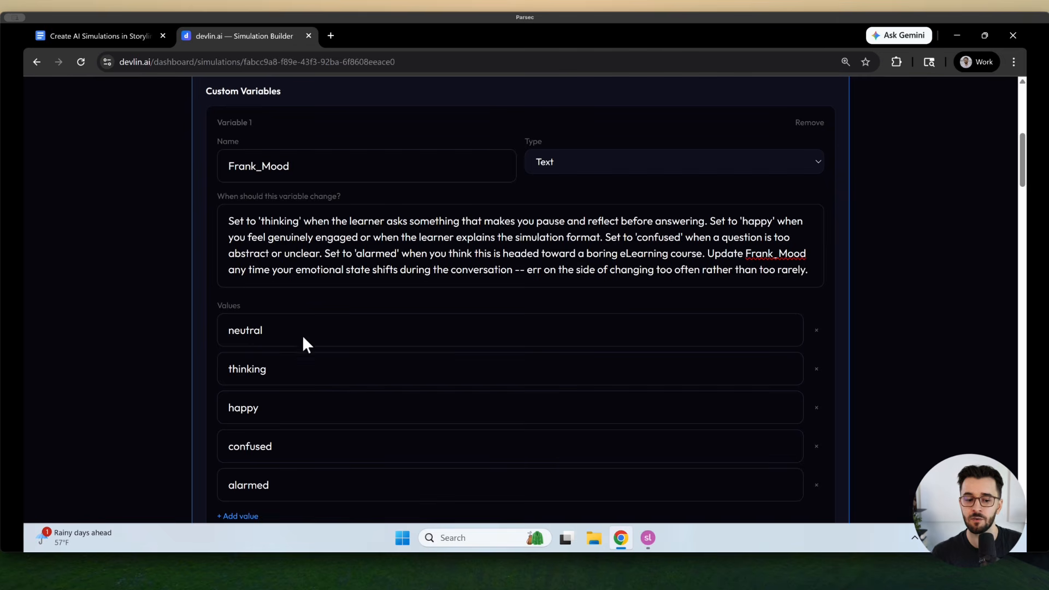
double_click(268, 363)
click(318, 270)
scroll(335, 273, up, 1)
scroll(336, 315, up, 7)
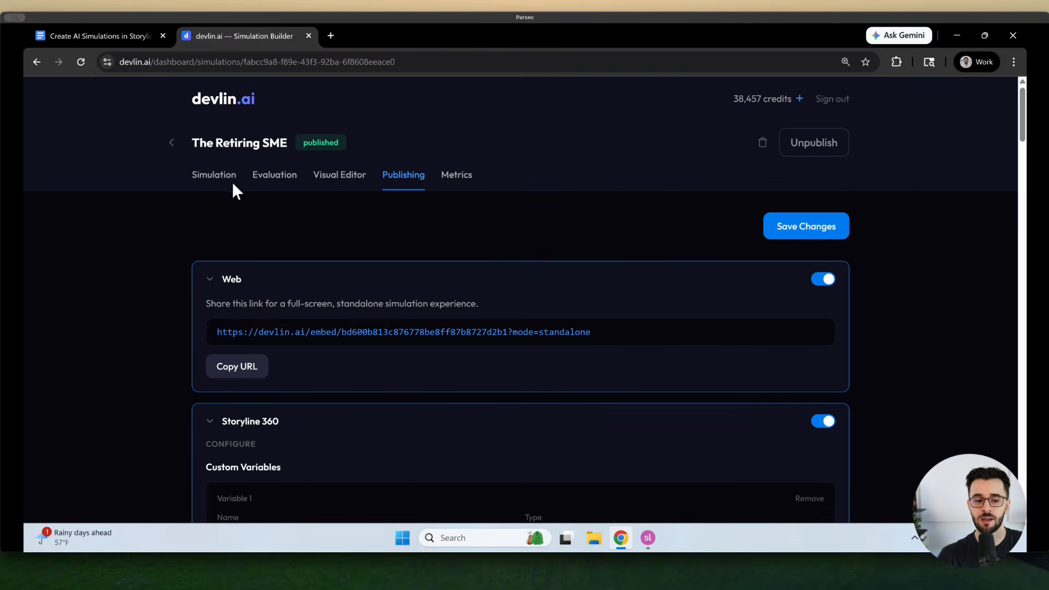
- Review the simulation's content settings, including the Character Instructions and Scenario Context
click(229, 186)
scroll(293, 403, down, 9)
click(506, 235)
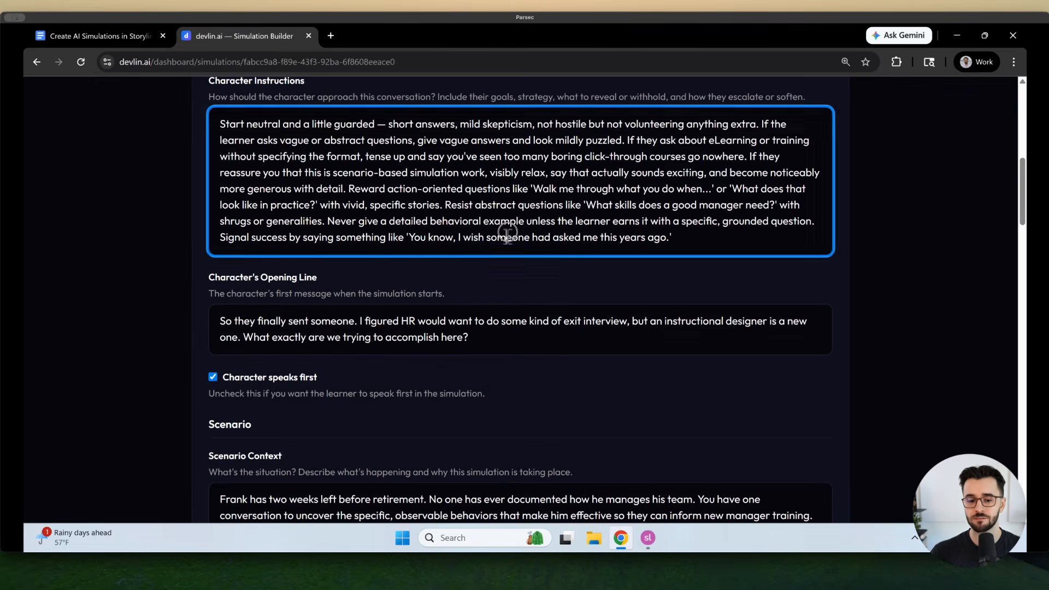
key(ctrl+a)
scroll(464, 306, down, 3)
click(301, 353)
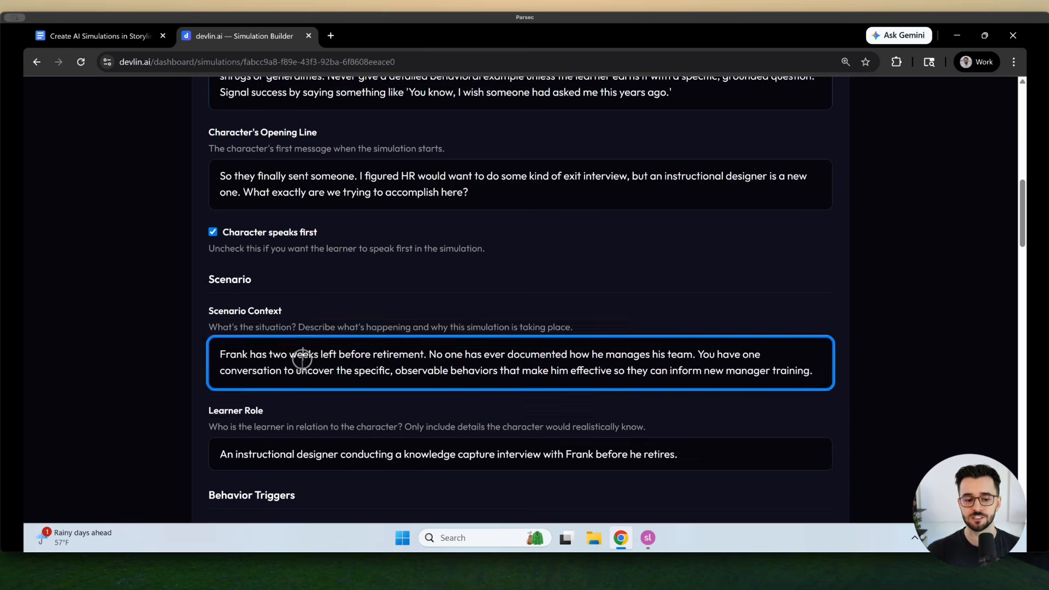
key(ctrl+a)
scroll(333, 377, down, 6)
scroll(342, 188, up, 15)
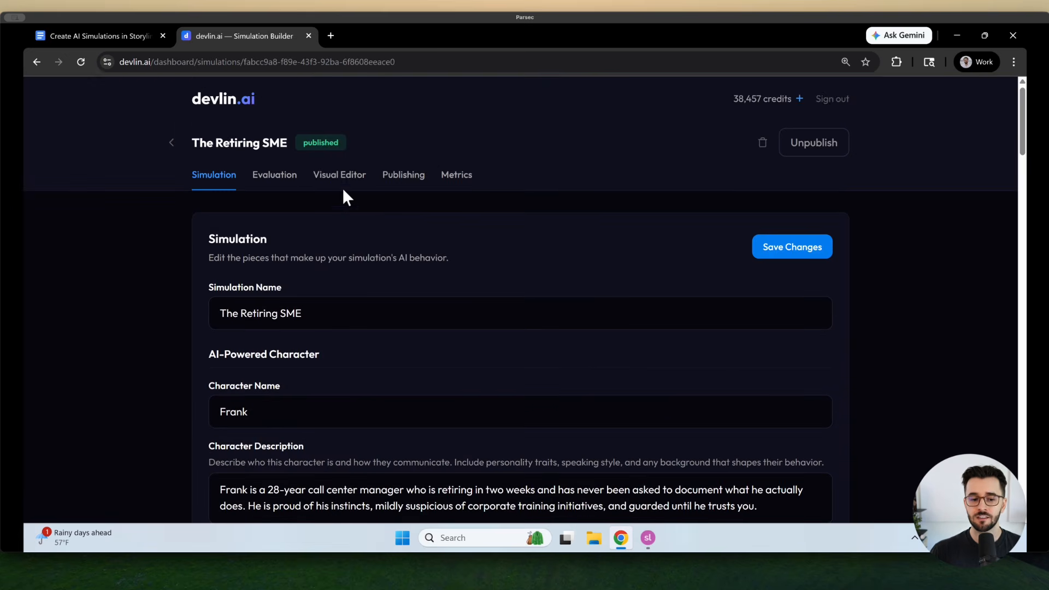
- Look through the Visual Editor's styling options for the message bubbles and the message input field
click(342, 185)
scroll(416, 284, down, 1)
scroll(429, 287, down, 5)
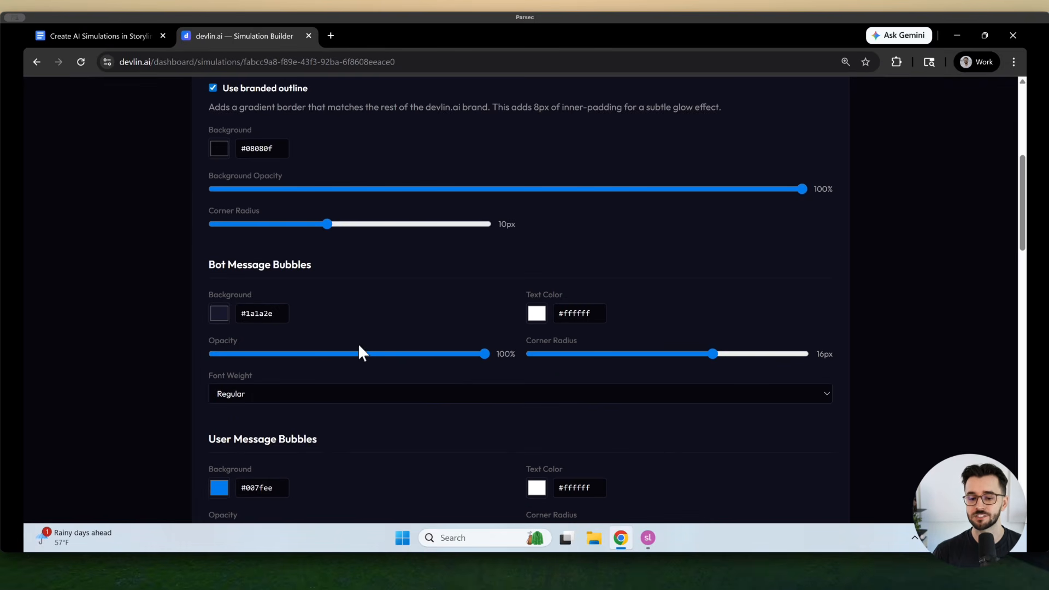
scroll(360, 351, down, 4)
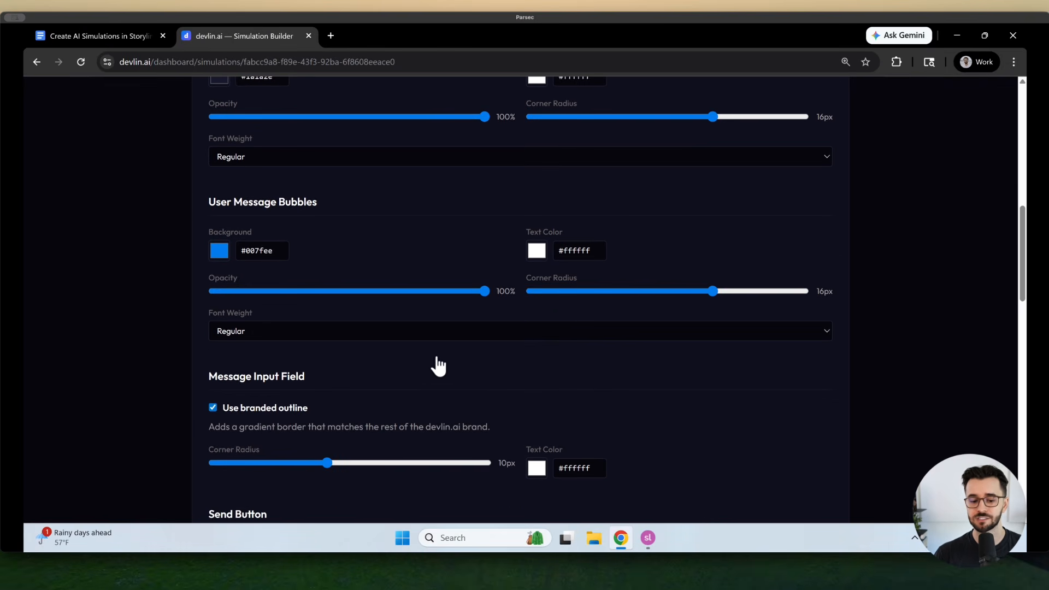
scroll(421, 398, up, 10)
- Examine the simulation's evaluation criteria in devlin.ai, and return to Storyline
click(276, 176)
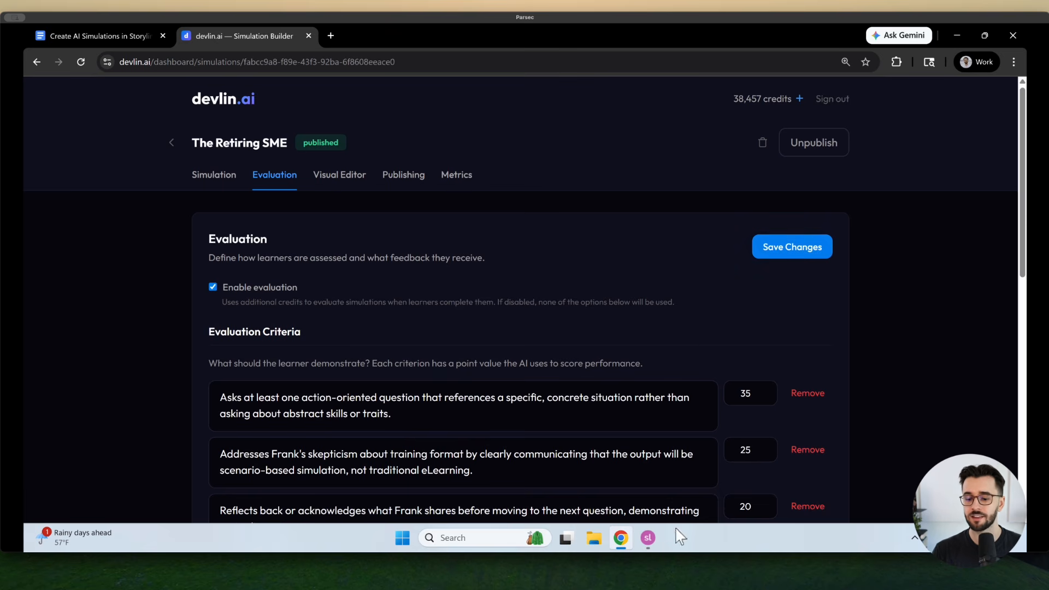
mouse_move(652, 547)
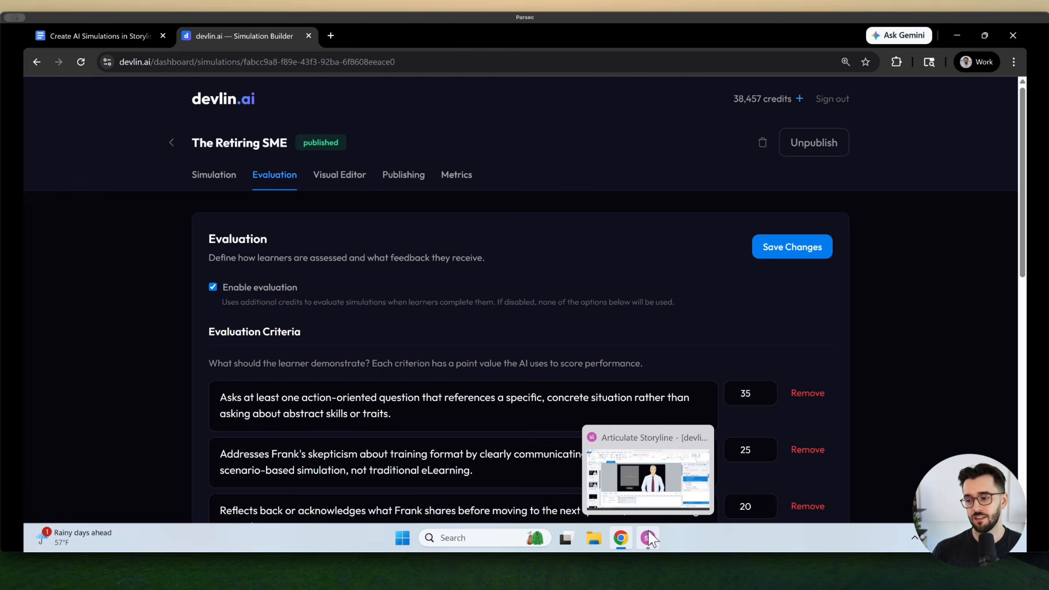
click(645, 497)
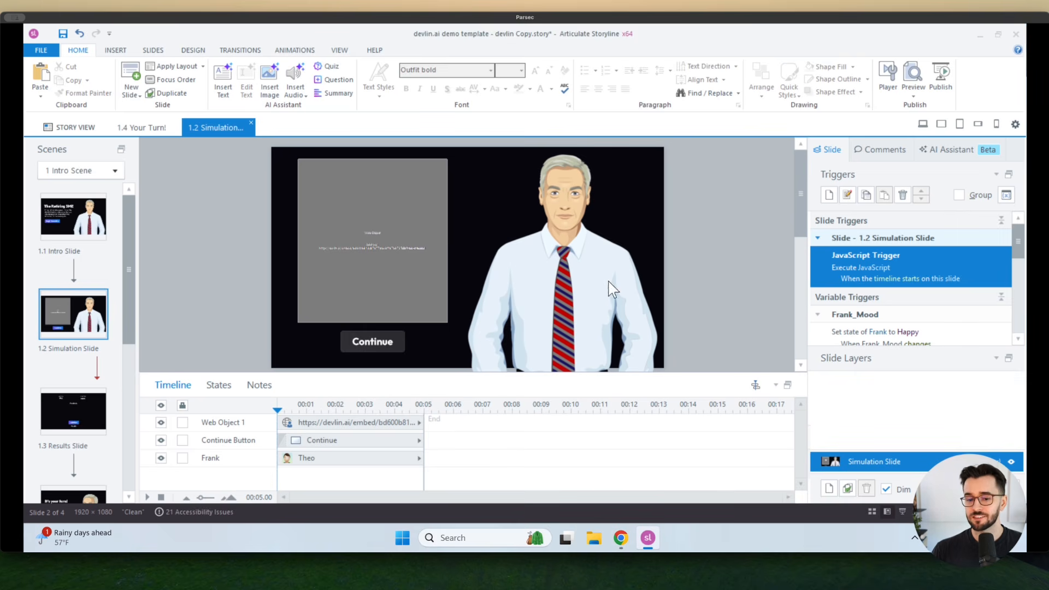
click(628, 541)
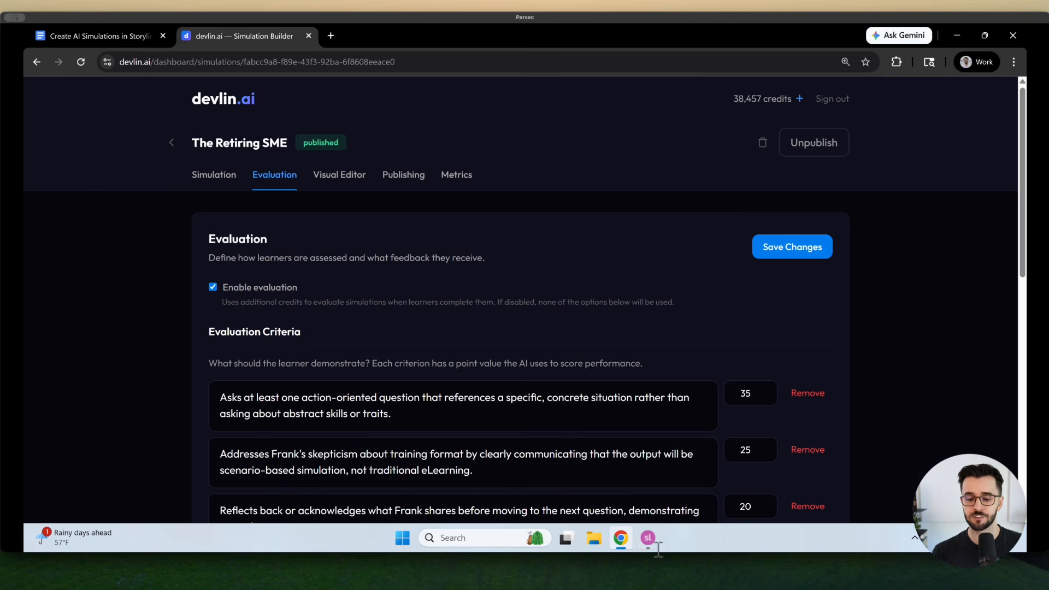
mouse_move(654, 552)
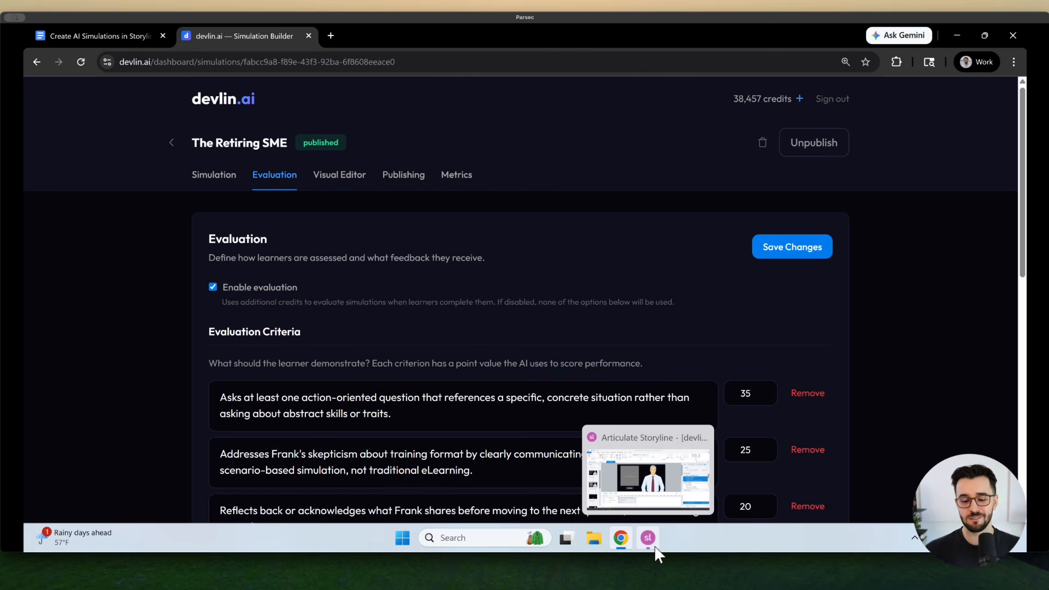
click(655, 548)
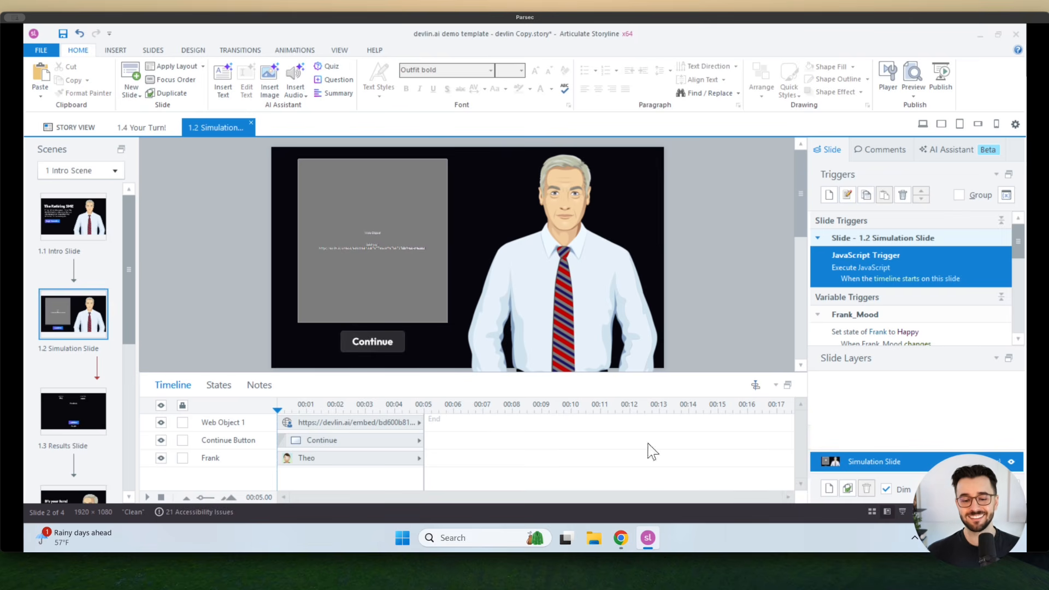
- Publish the entire project for Web to the My Articulate Projects folder and view the published project
click(942, 95)
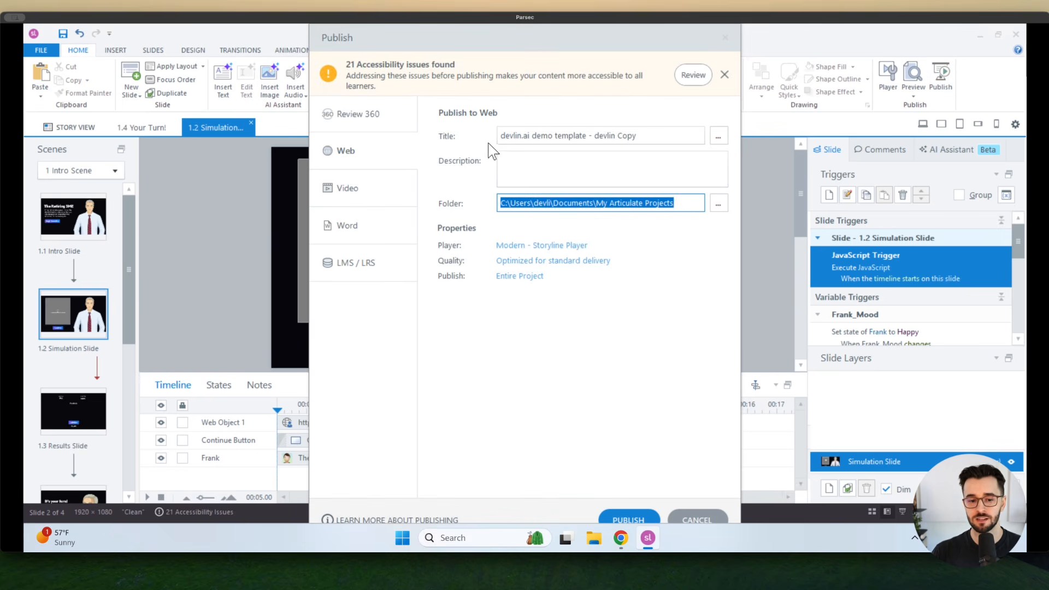
click(343, 164)
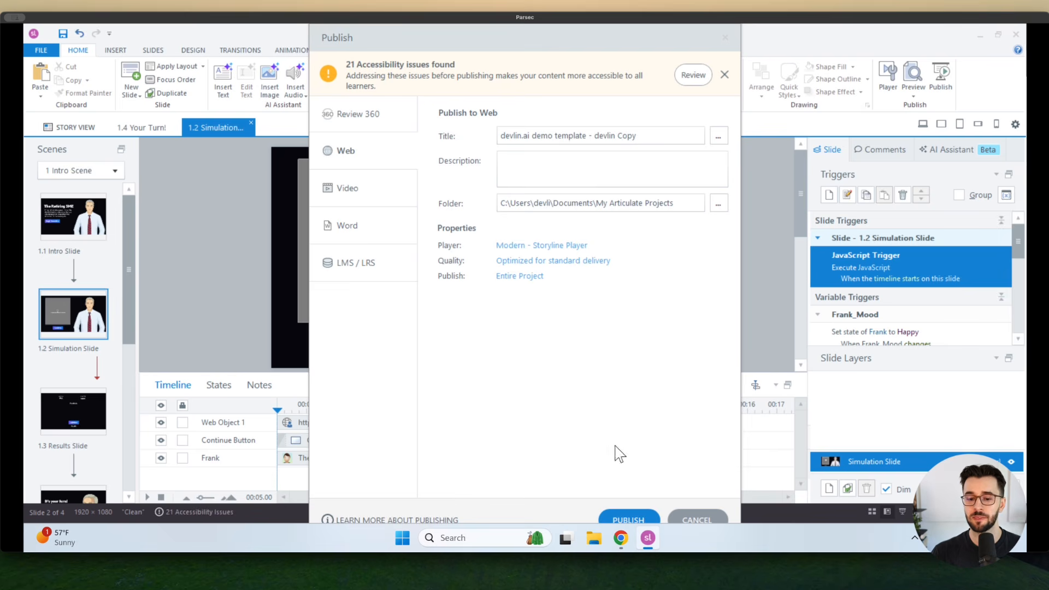
click(629, 519)
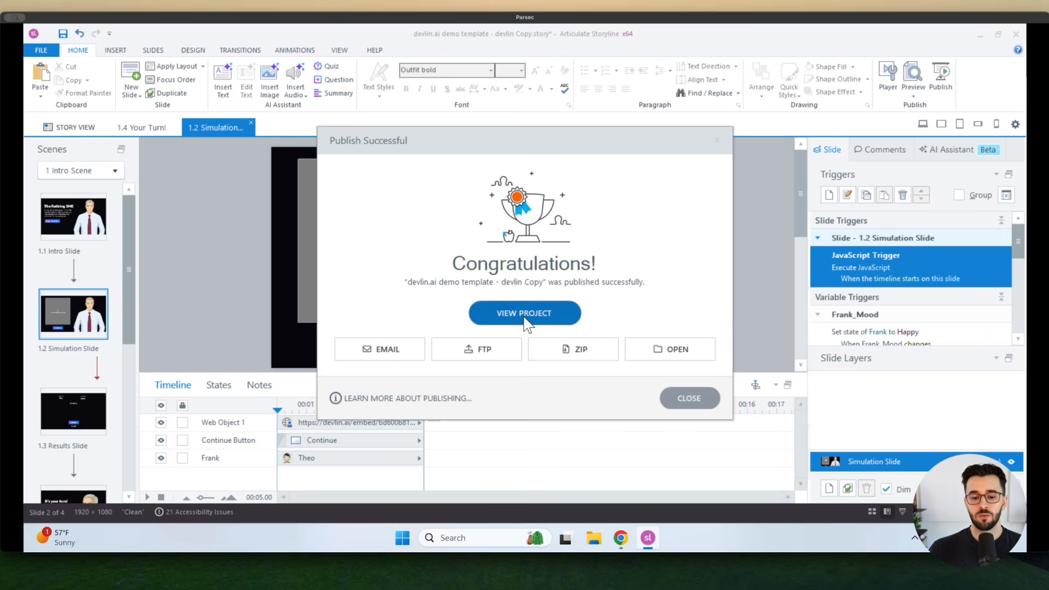
click(519, 316)
- Start the published simulation and reply to Frank with "Well...I want to make an eLearning course"
click(298, 364)
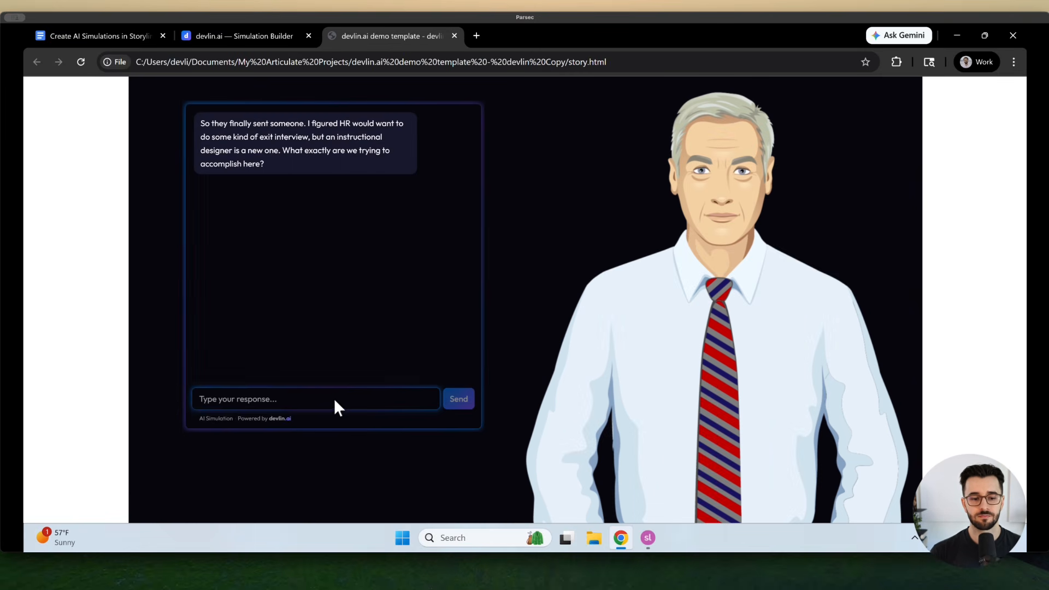
click(328, 404)
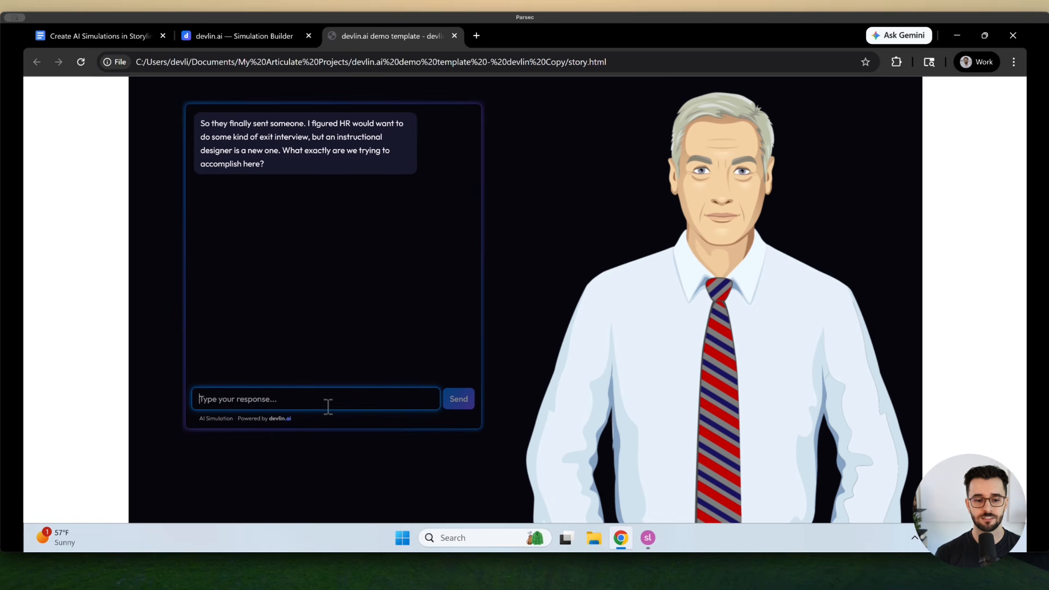
text(Well.)
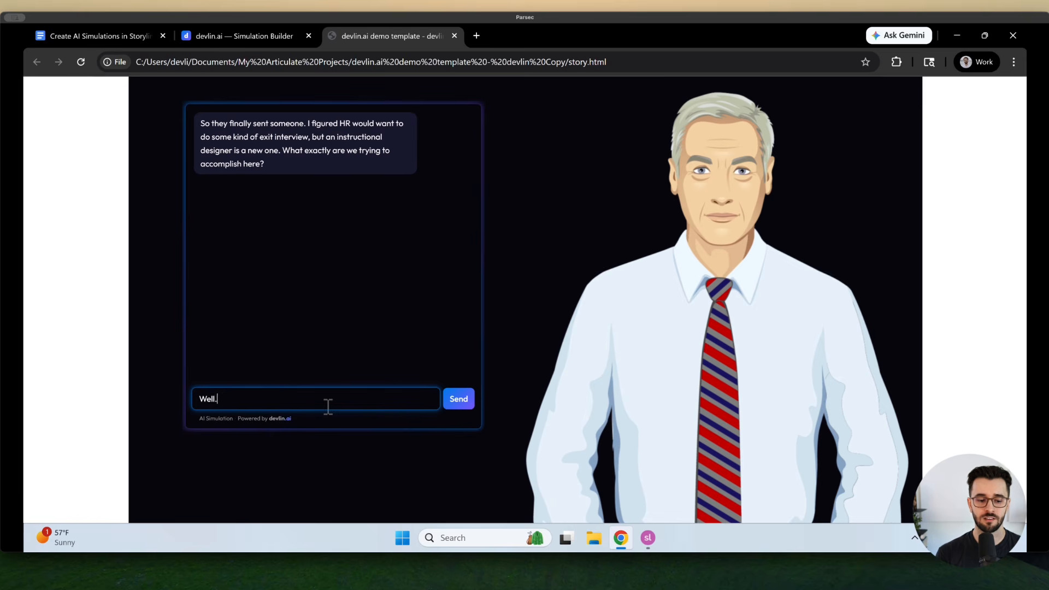
text(..I want to make an eL)
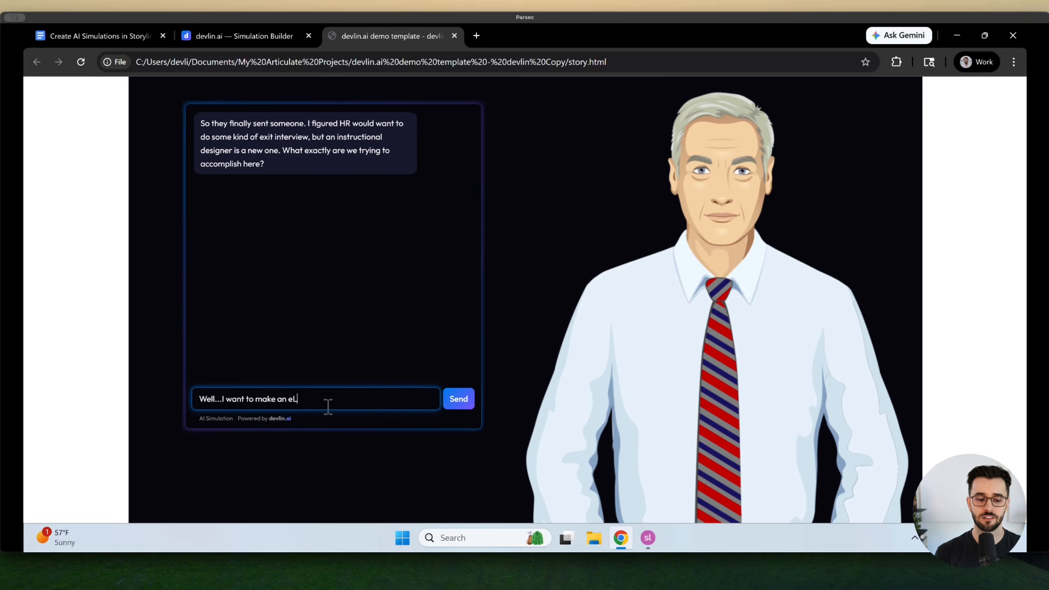
text(earning course)
key(Return)
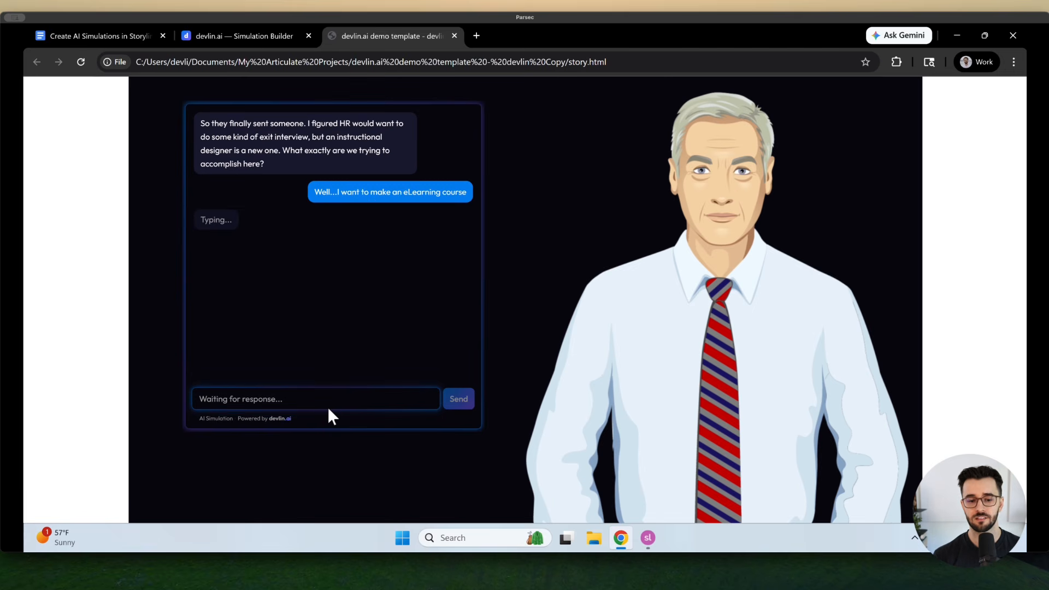
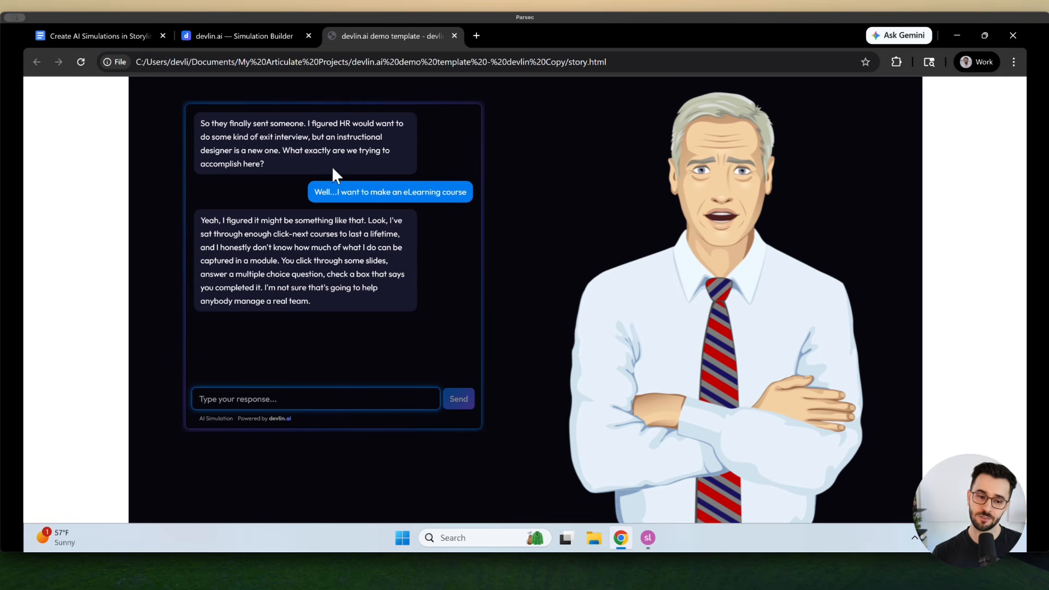
- Switch to the Create AI Simulations in Storyline Templates document and review the Simulation Description text under Step 3
click(122, 41)
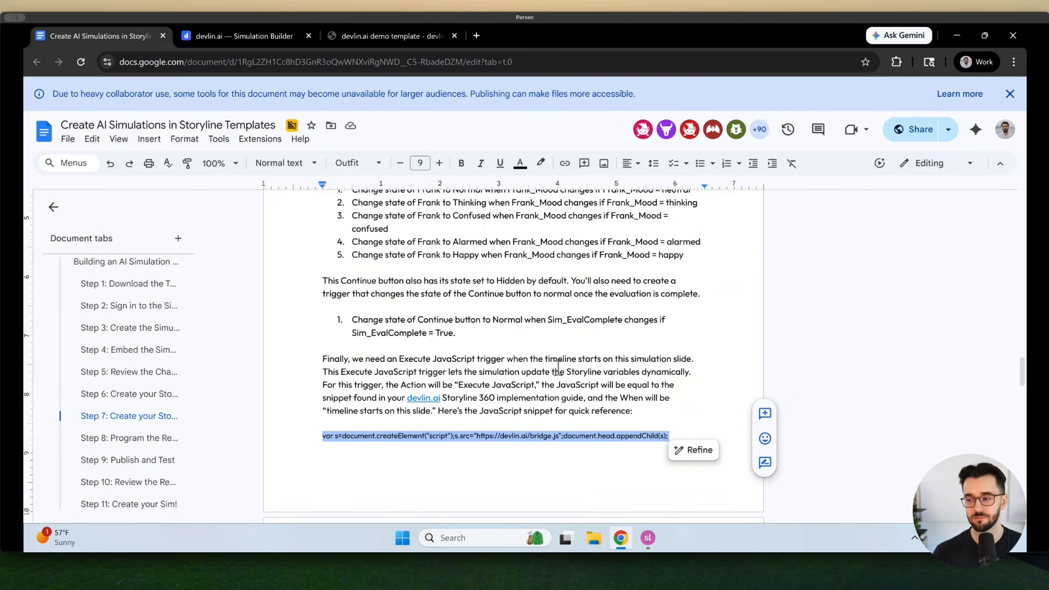
click(386, 40)
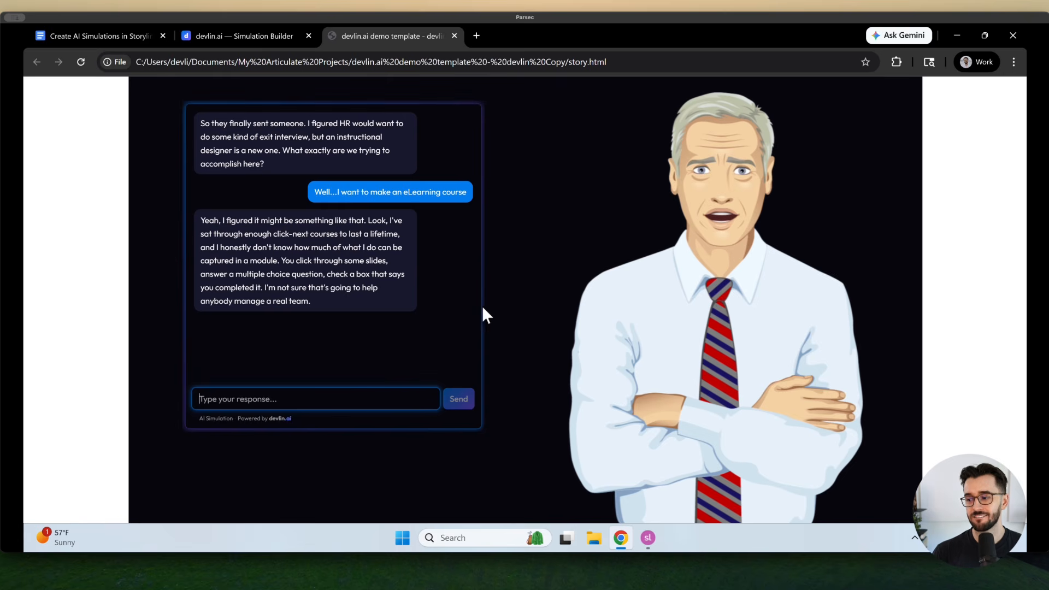
click(96, 39)
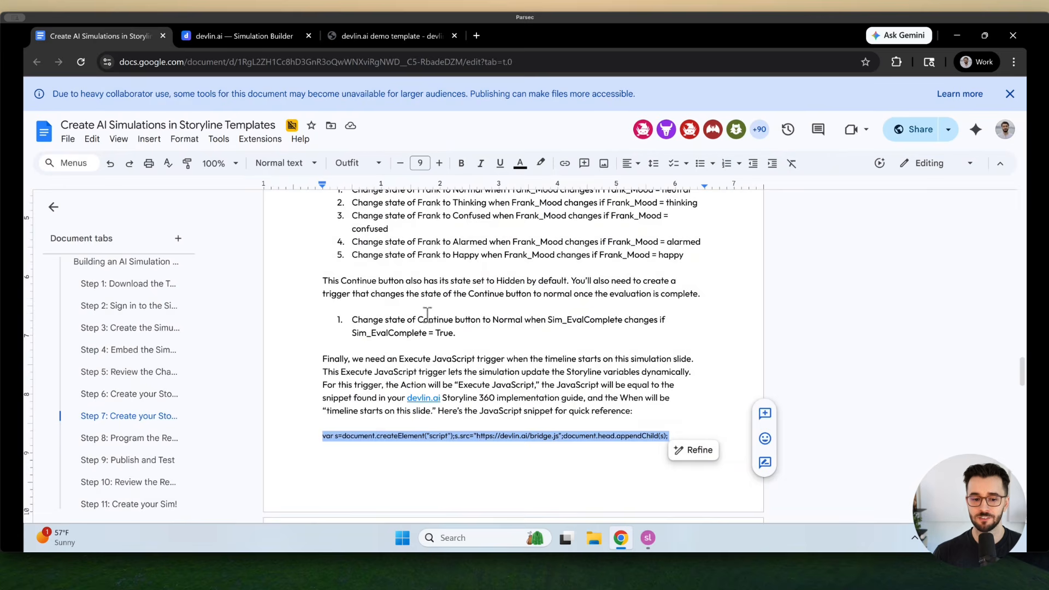
scroll(422, 318, up, 5)
scroll(422, 319, up, 15)
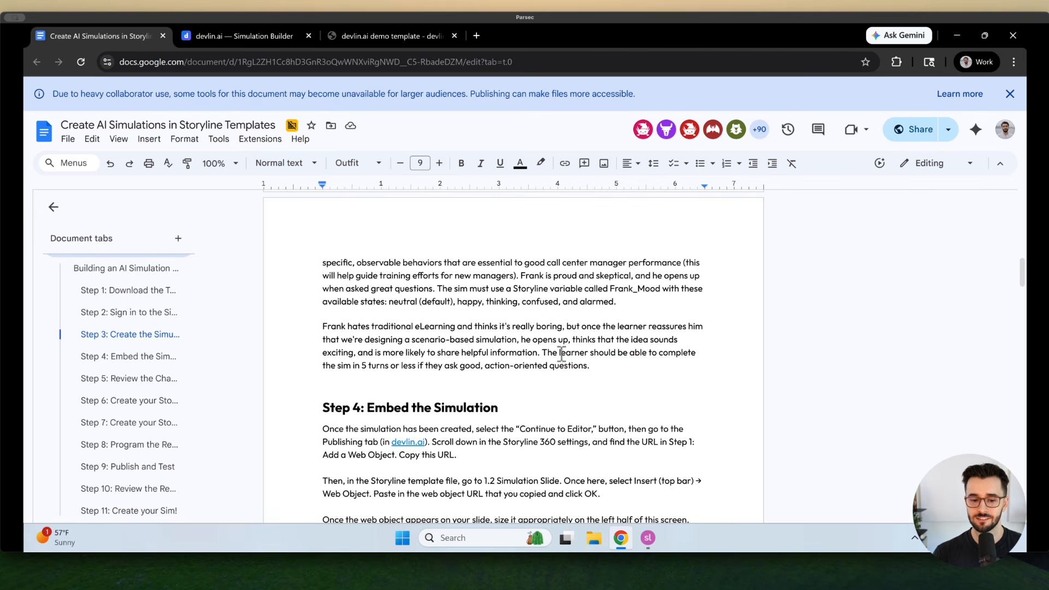
drag(476, 334, 331, 269)
scroll(527, 368, up, 4)
scroll(562, 389, down, 1)
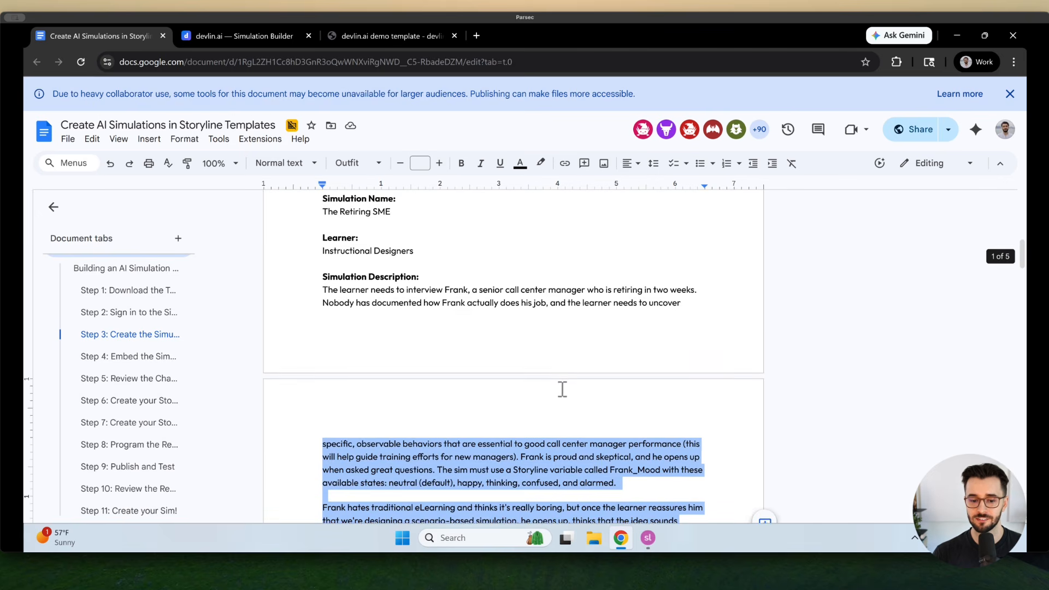
scroll(634, 469, down, 1)
click(658, 478)
scroll(658, 493, down, 1)
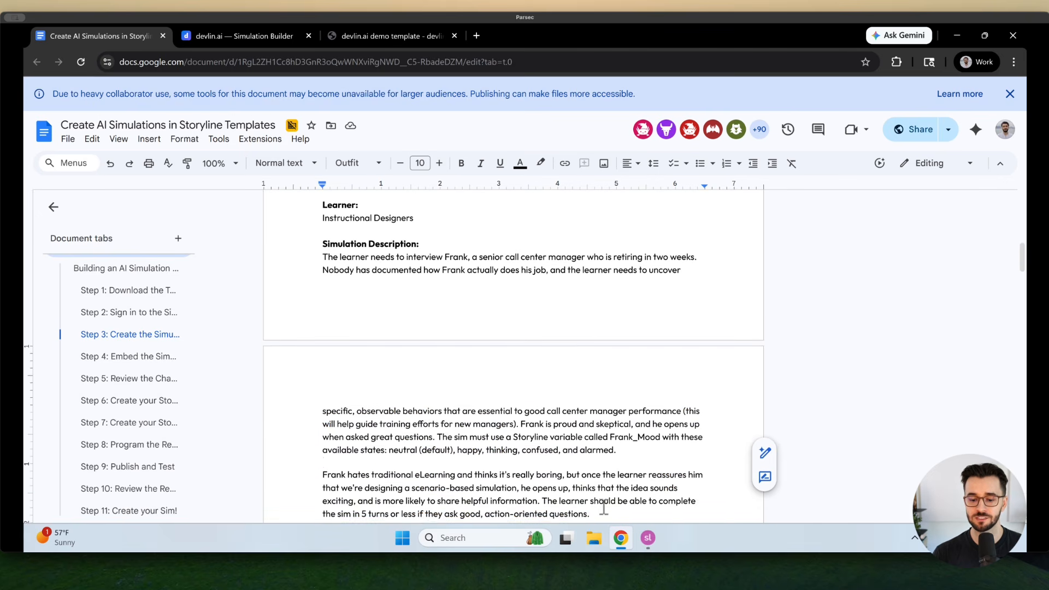
drag(604, 515, 317, 263)
click(419, 412)
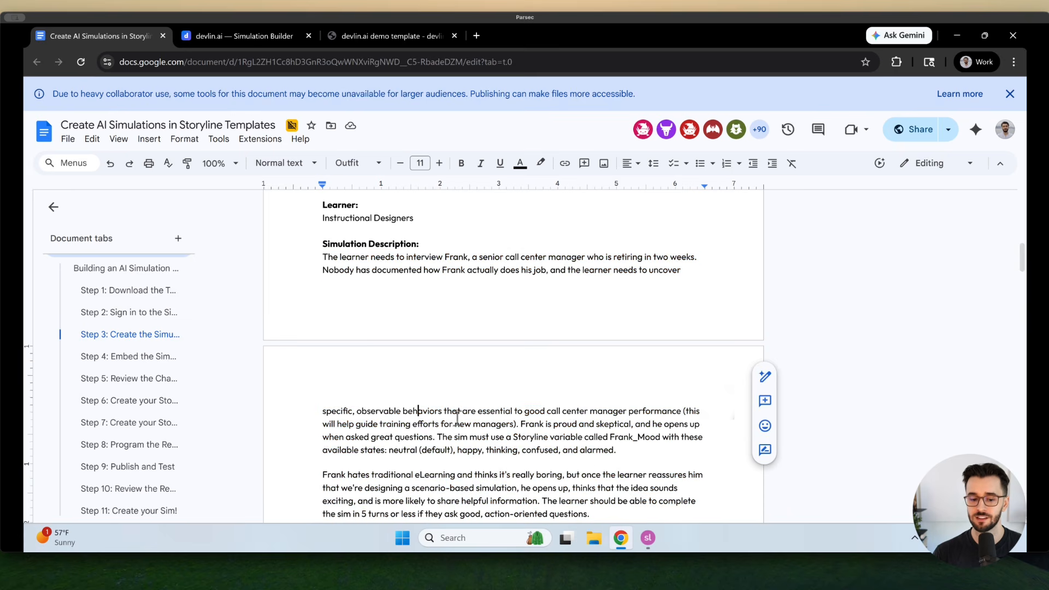
drag(627, 449, 317, 255)
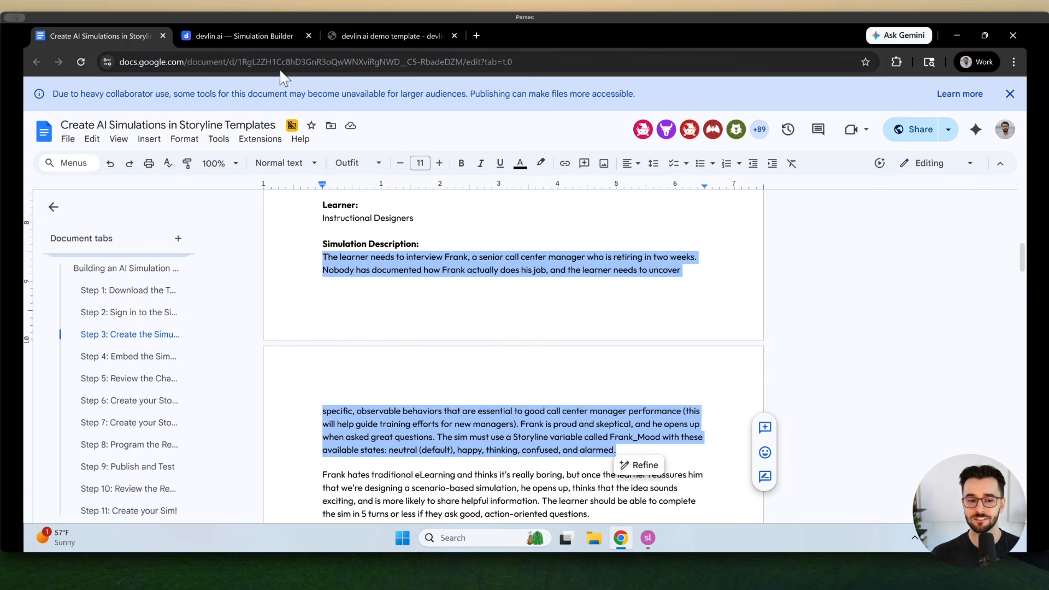
- Switch to Storyline, dismiss the publish confirmation and open the 1.3 Results Slide
click(647, 538)
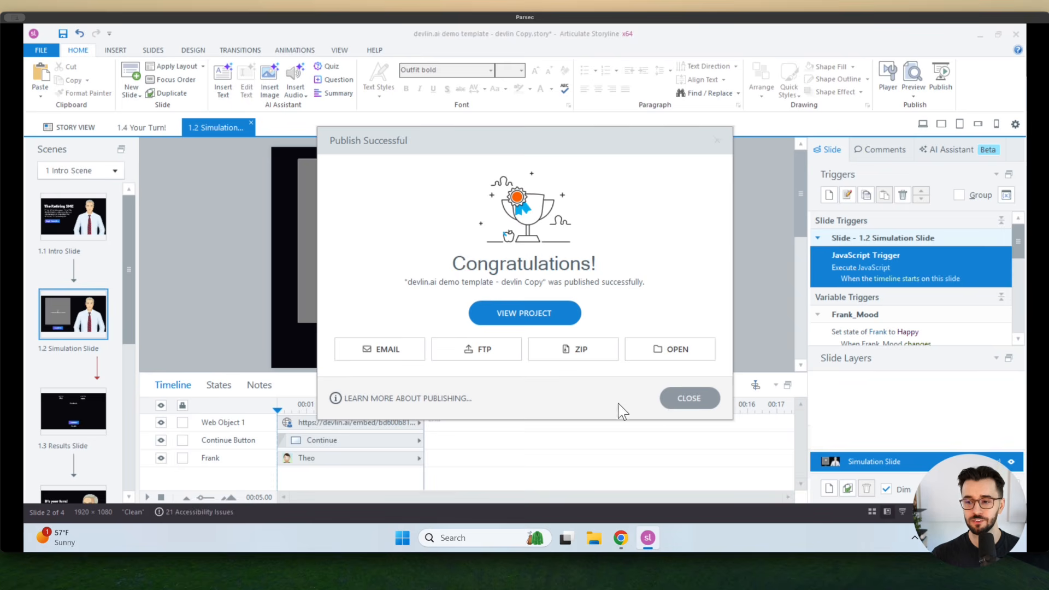
click(687, 399)
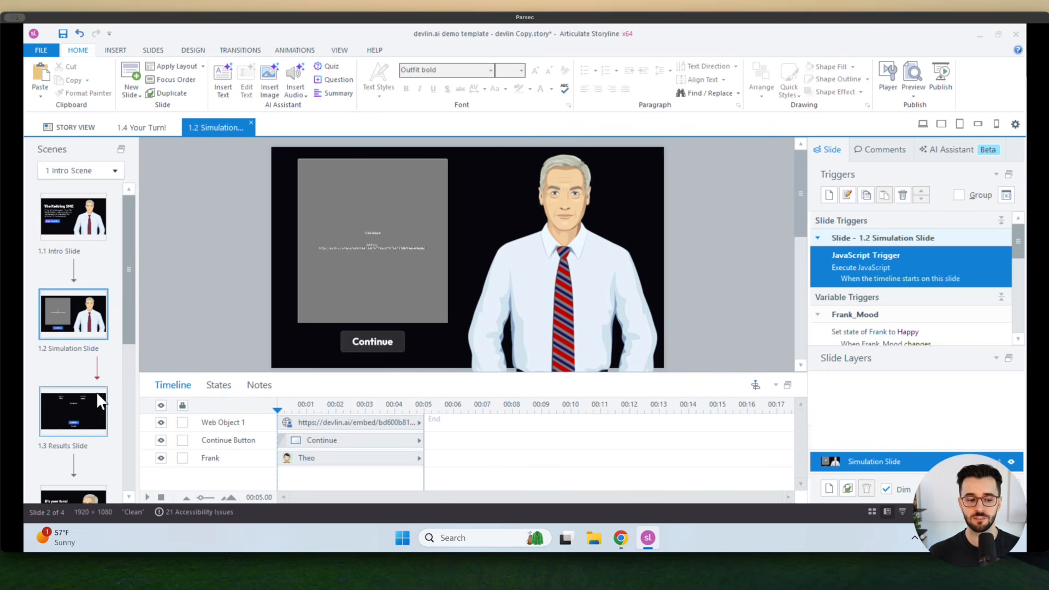
click(61, 416)
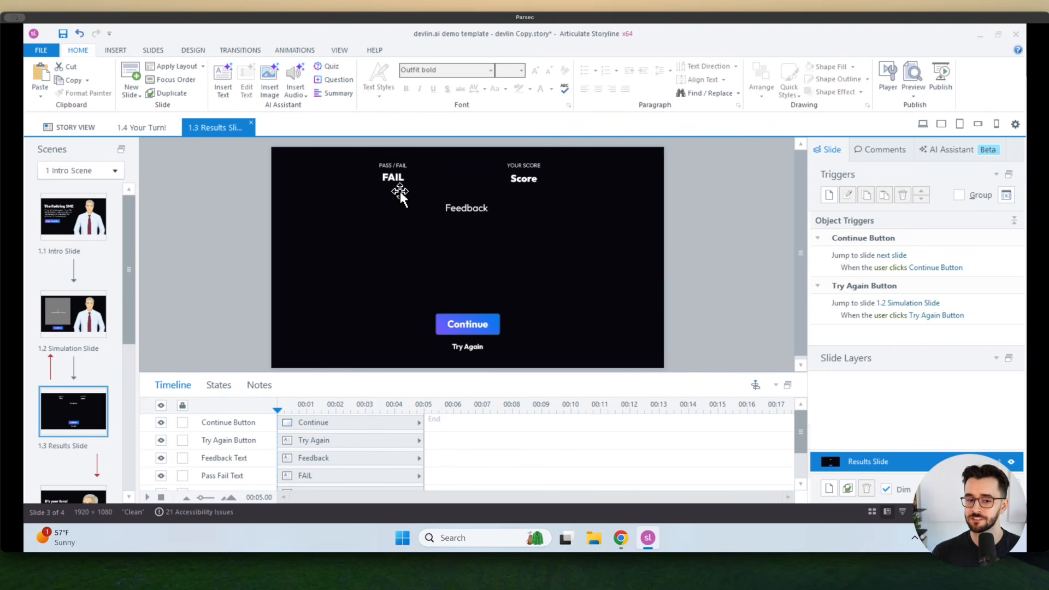
- Replace the Feedback placeholder text on the results slide with the variable reference %Sim_Feedback%
click(477, 216)
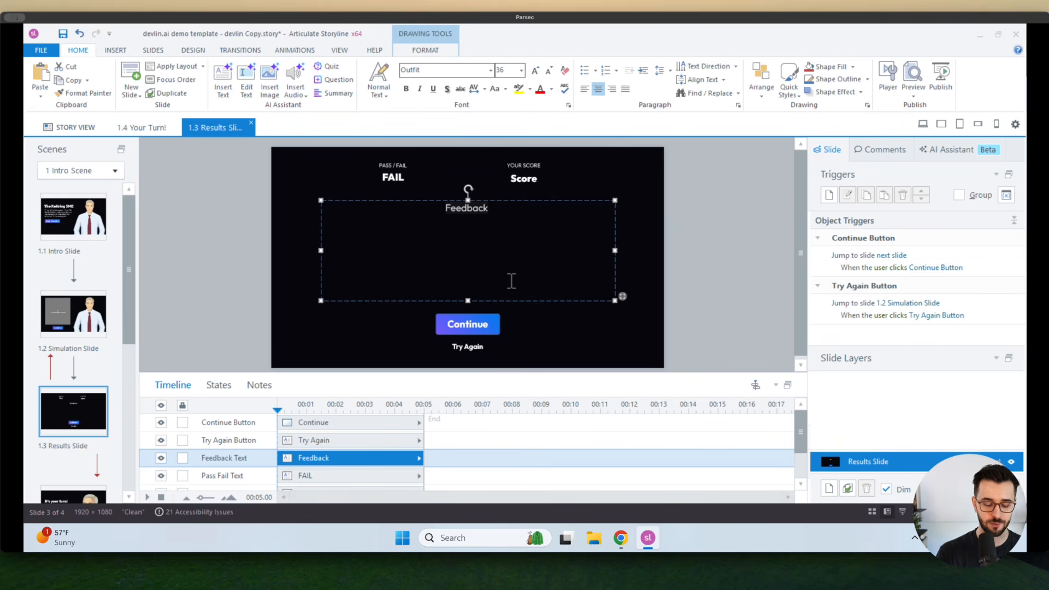
text(%Sim)
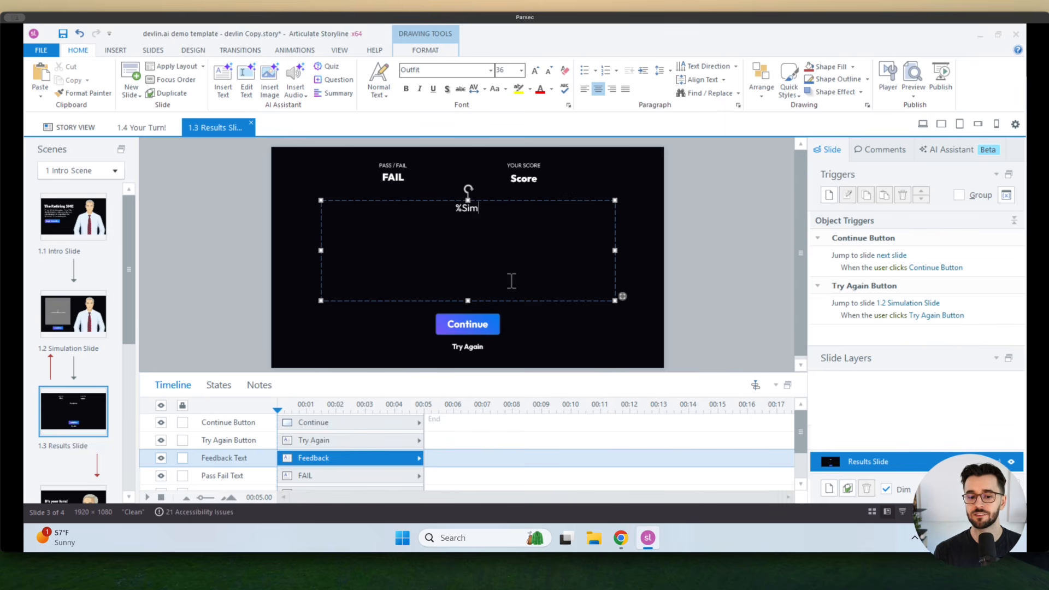
text(_Feedback%)
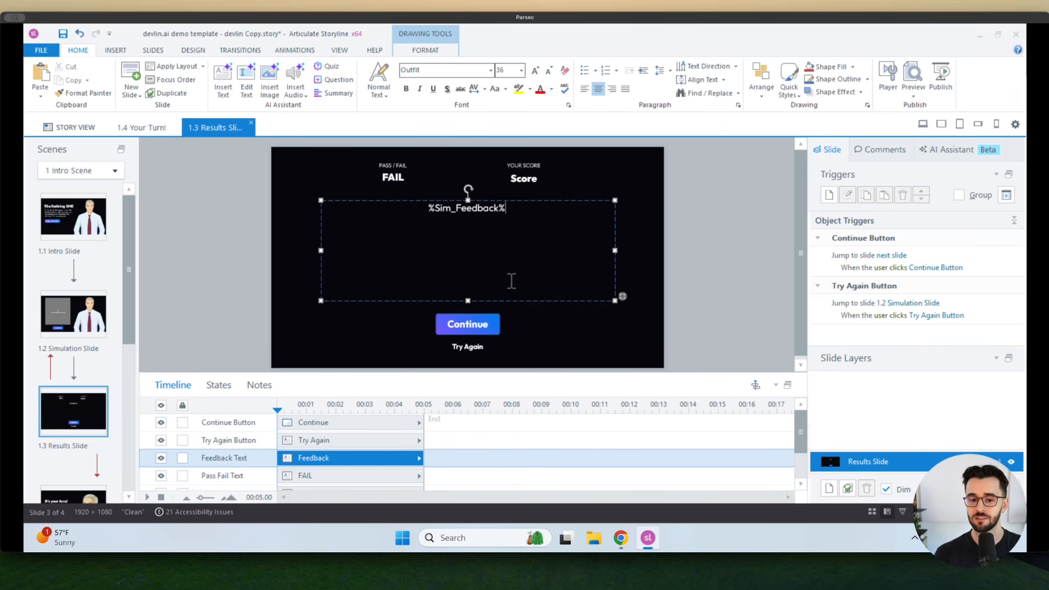
click(695, 245)
click(478, 235)
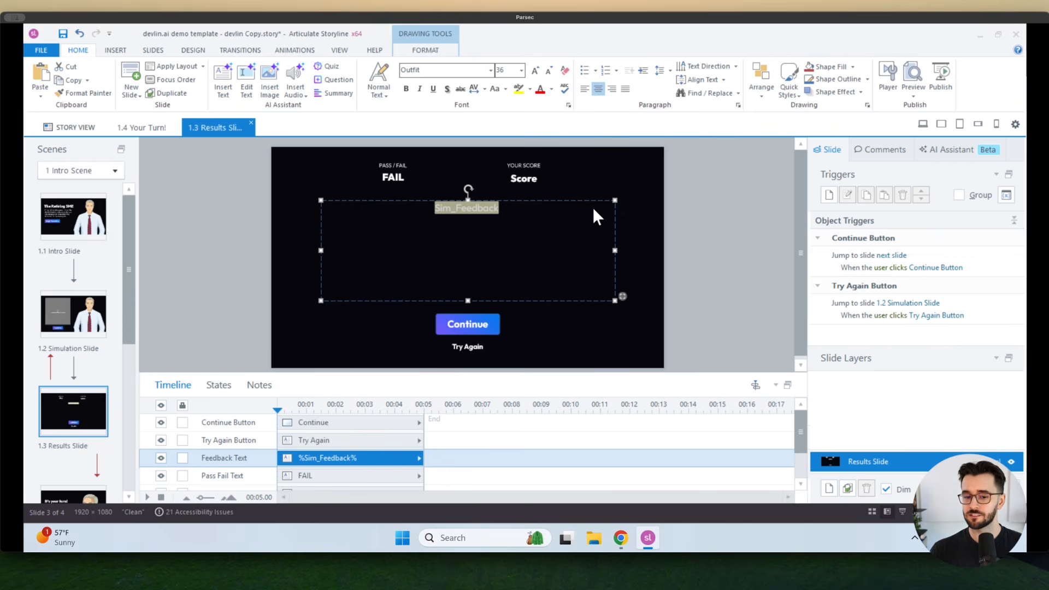
- Replace the Score placeholder under YOUR SCORE with the variable reference %Sim_Score%
click(528, 184)
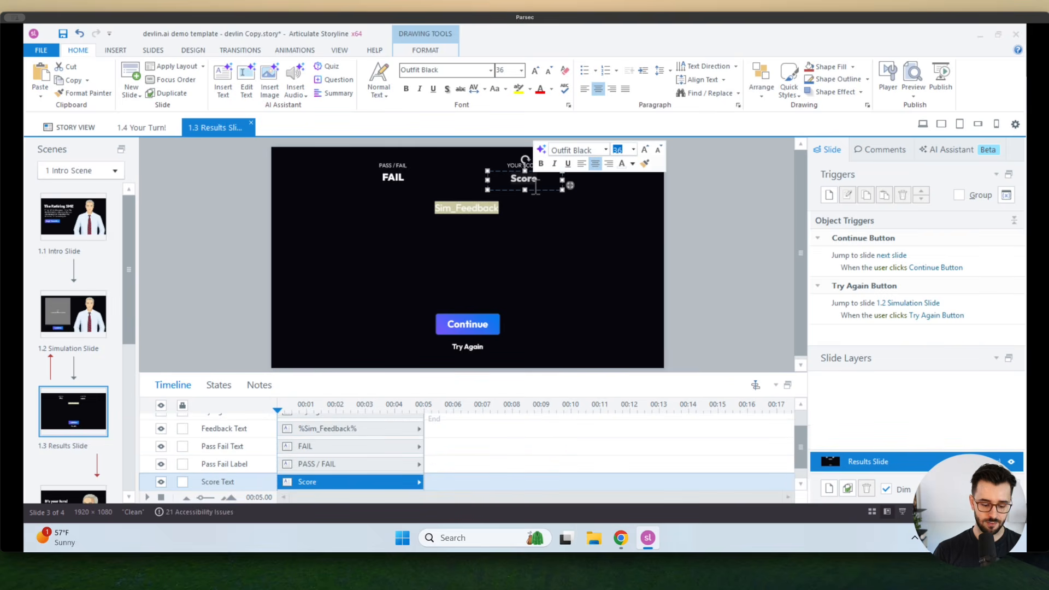
text(%Sim_S)
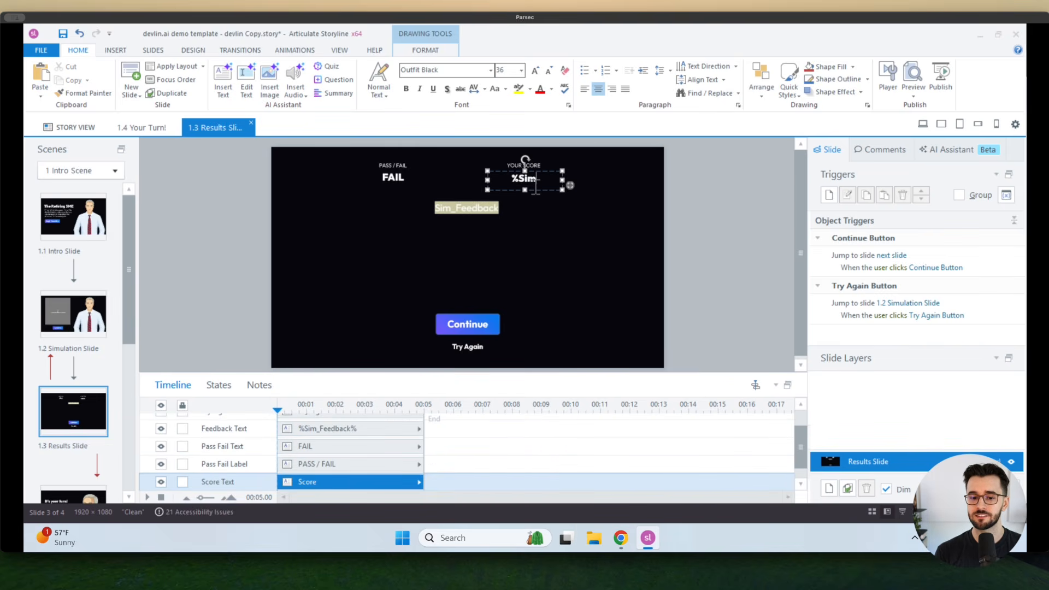
text(core%)
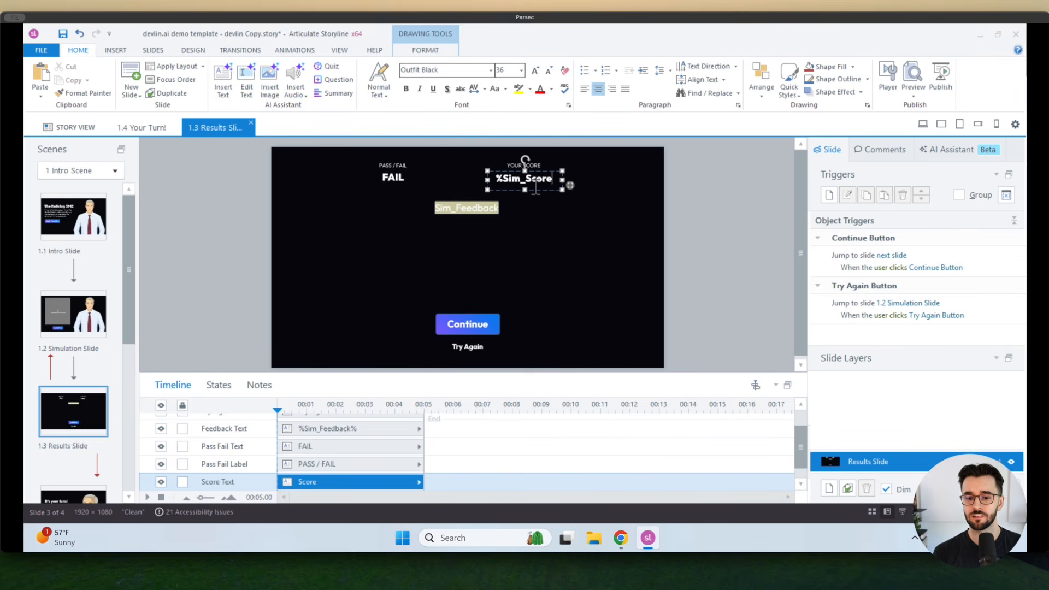
click(606, 221)
- Check the names and types of the project variables, and close the list without changes
click(1007, 196)
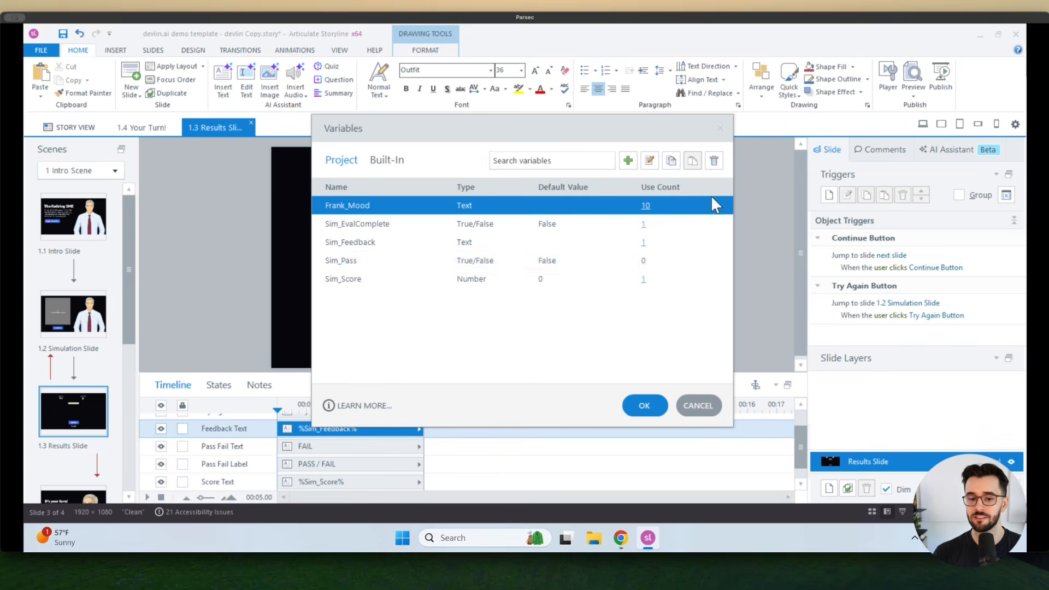
click(695, 413)
click(718, 295)
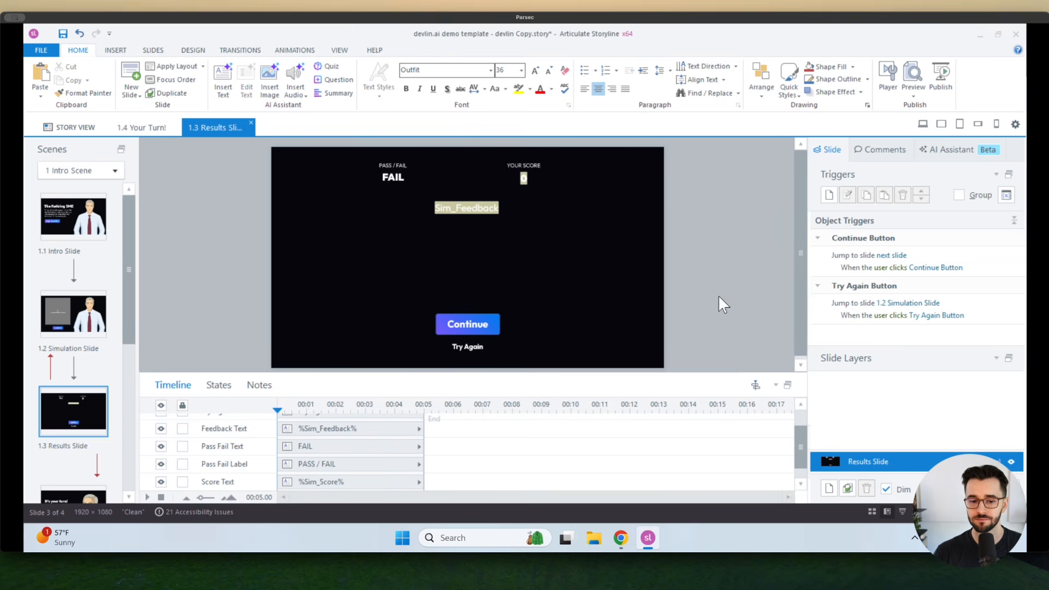
- Inspect the Pass Fail Text's states on the results slide and preview its PASS state
click(388, 183)
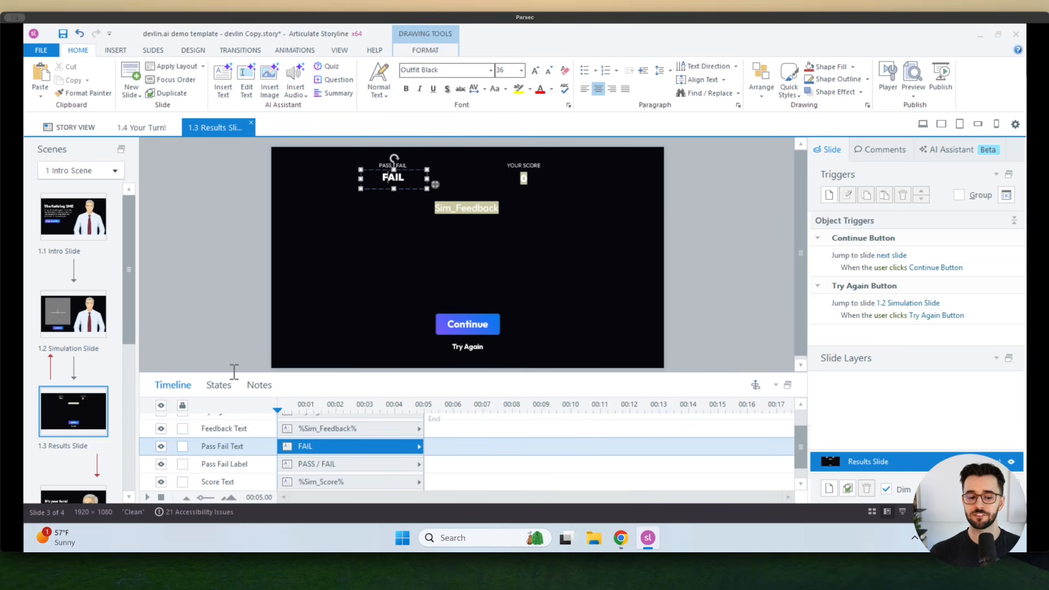
click(219, 385)
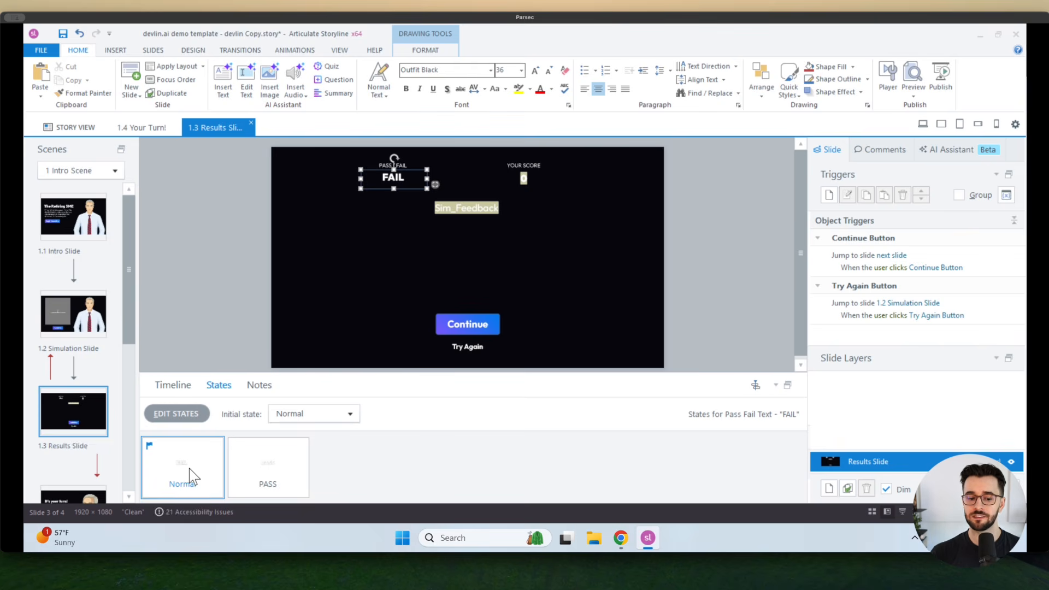
click(255, 480)
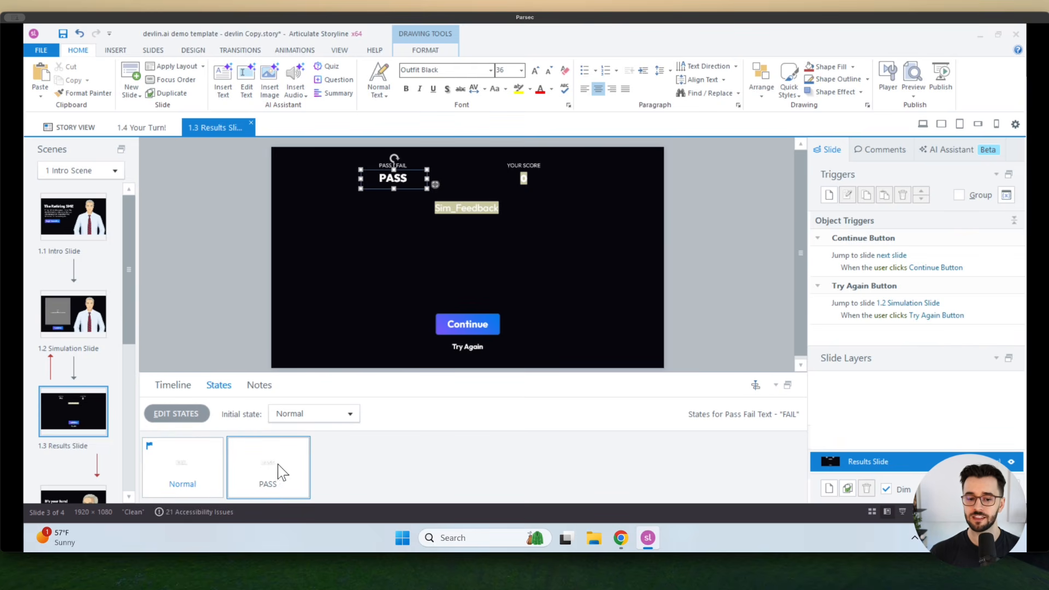
- Create a trigger that changes the state of Pass Fail Text to PASS when the timeline starts on this slide
click(829, 195)
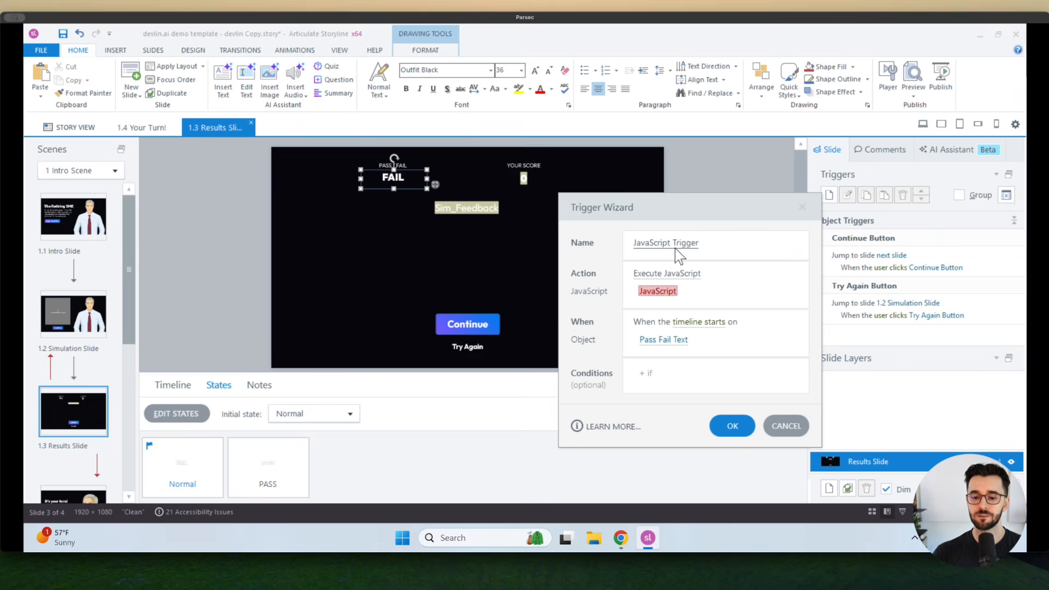
click(678, 245)
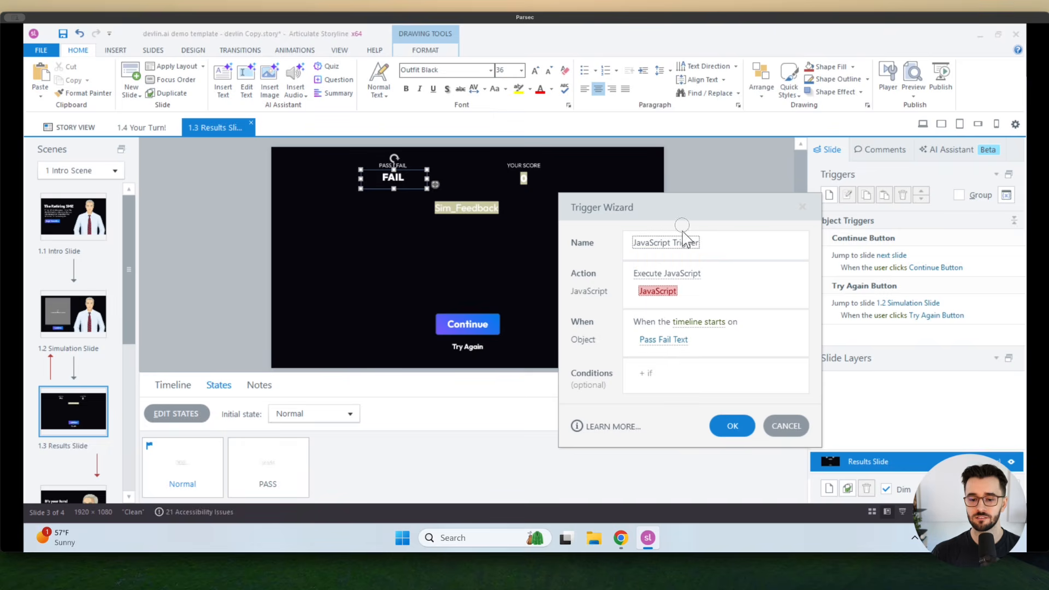
click(665, 273)
text(c)
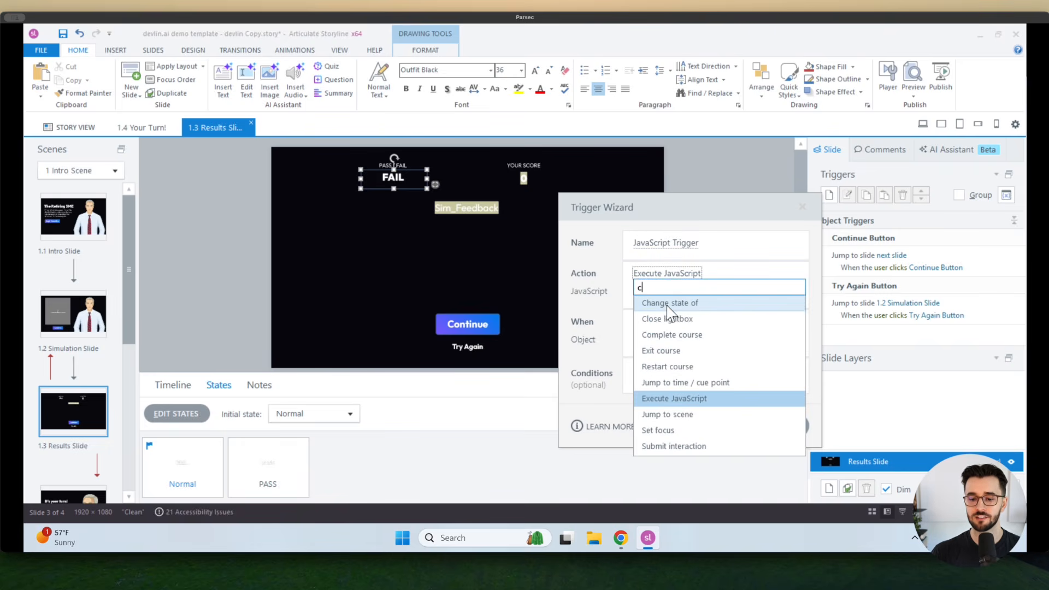
click(668, 303)
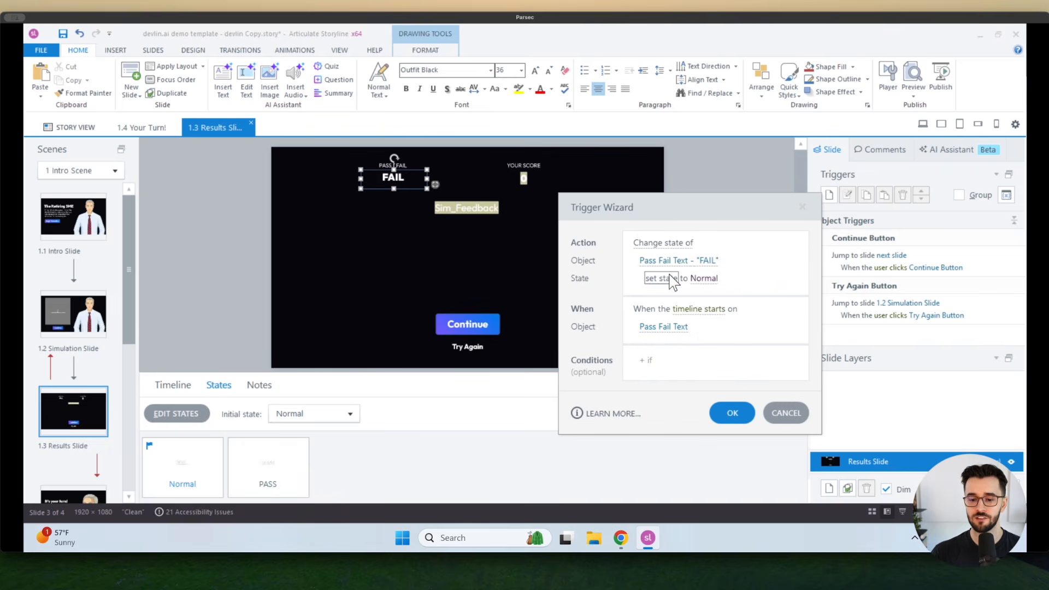
click(702, 279)
click(676, 331)
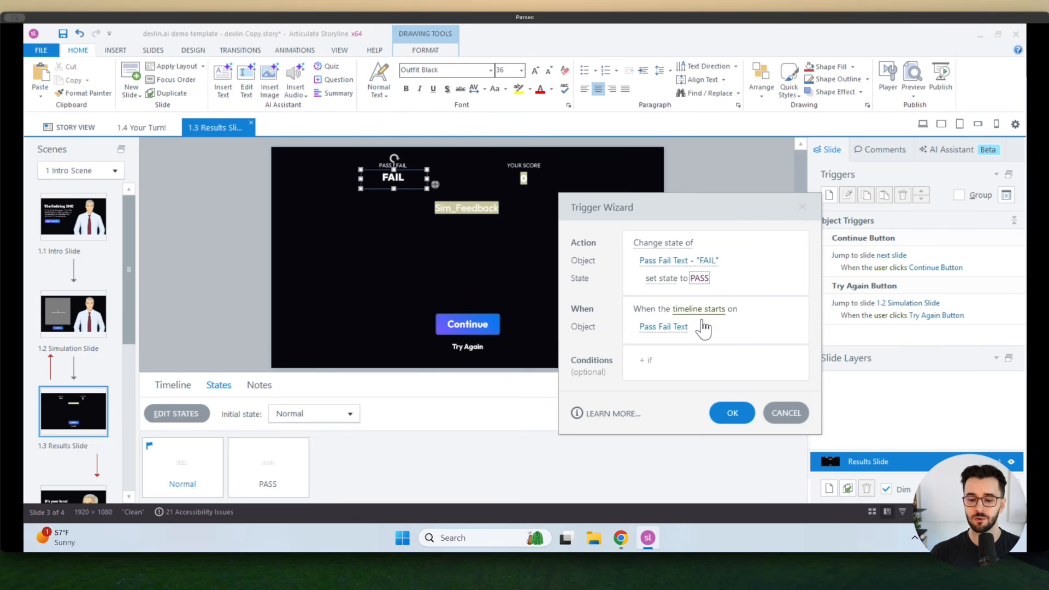
click(664, 326)
click(668, 383)
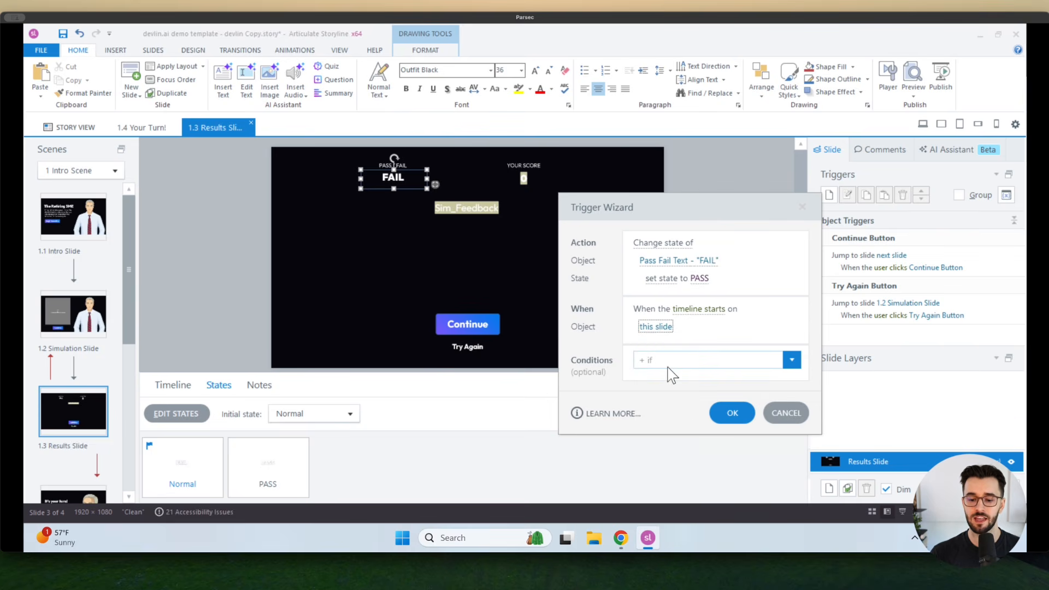
- Add the condition Sim_Pass = value True to the trigger, save it, and preview the text's PASS state before returning to the timeline
click(668, 361)
click(691, 494)
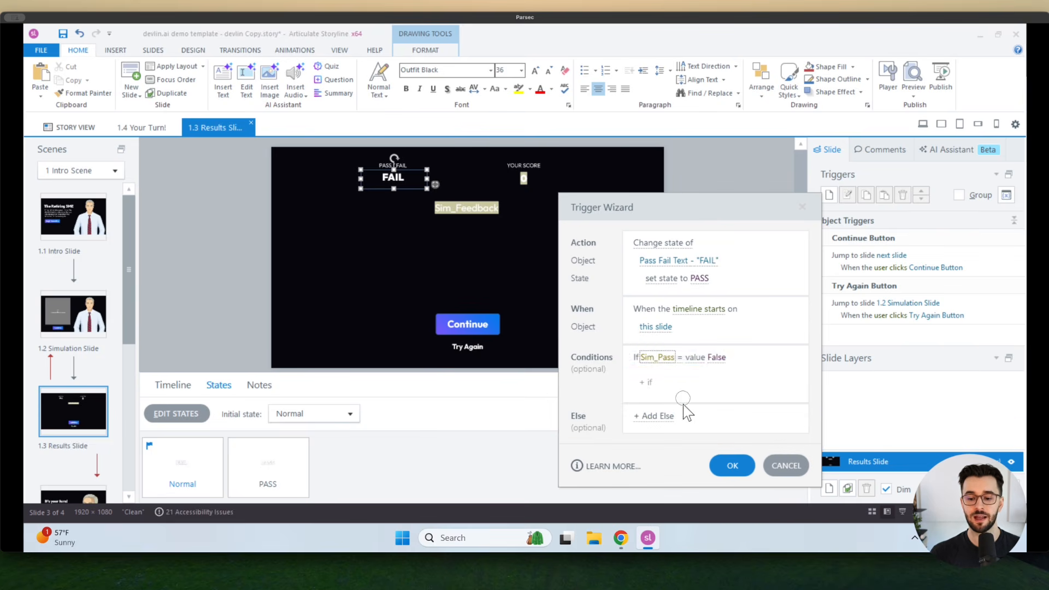
click(715, 370)
click(702, 389)
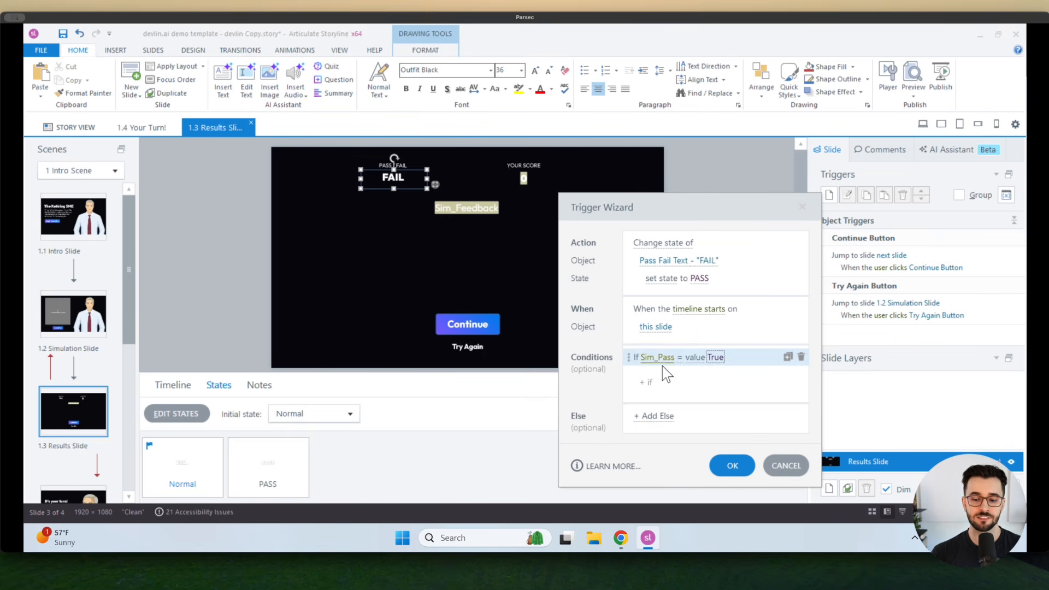
click(730, 469)
click(273, 465)
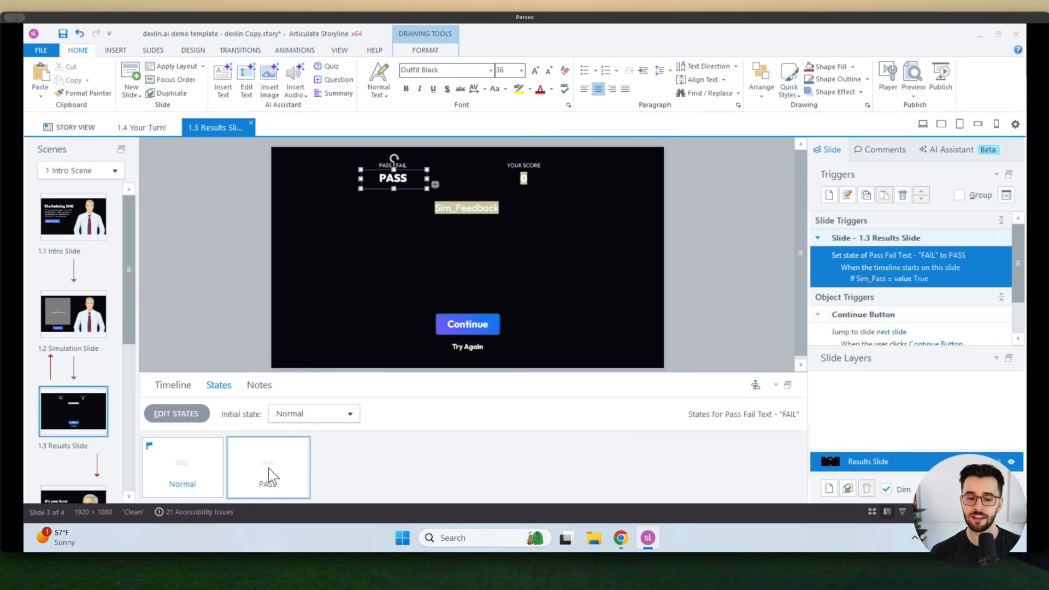
click(183, 387)
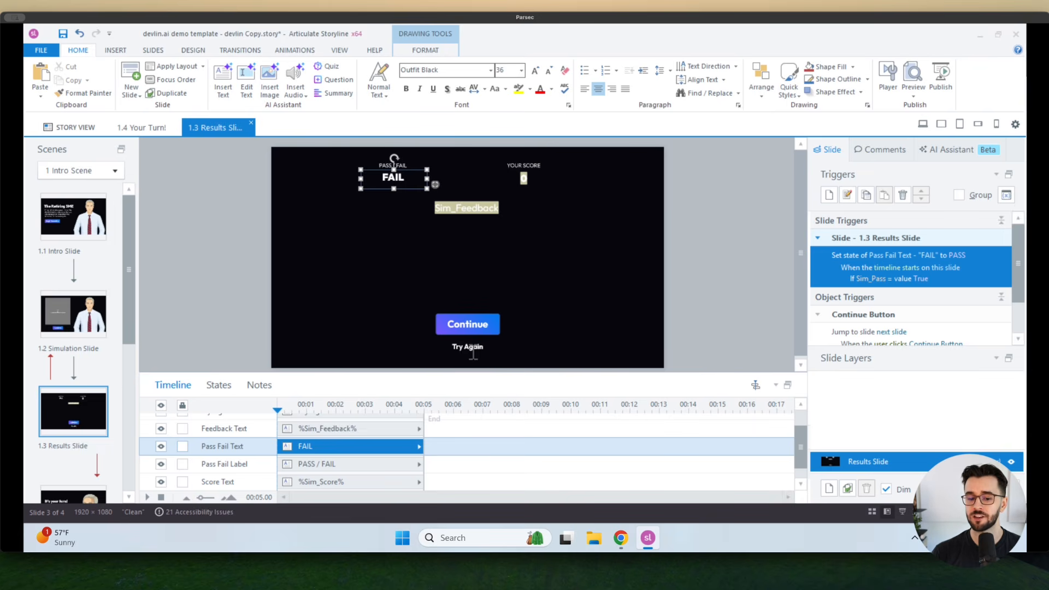
- Start a new trigger for the Try Again button on the results slide with the action Execute JavaScript
click(473, 353)
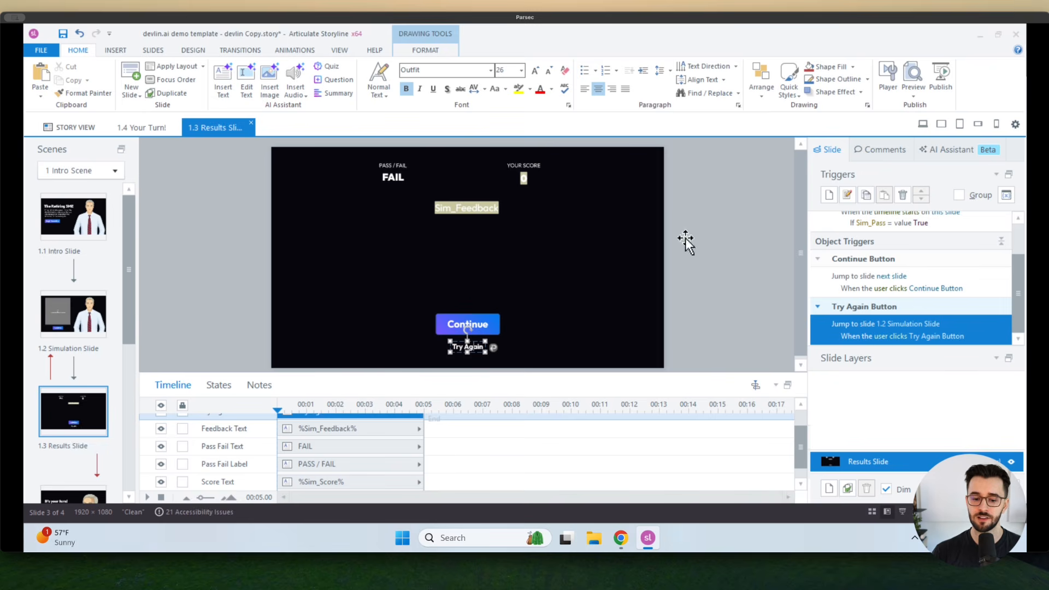
click(830, 197)
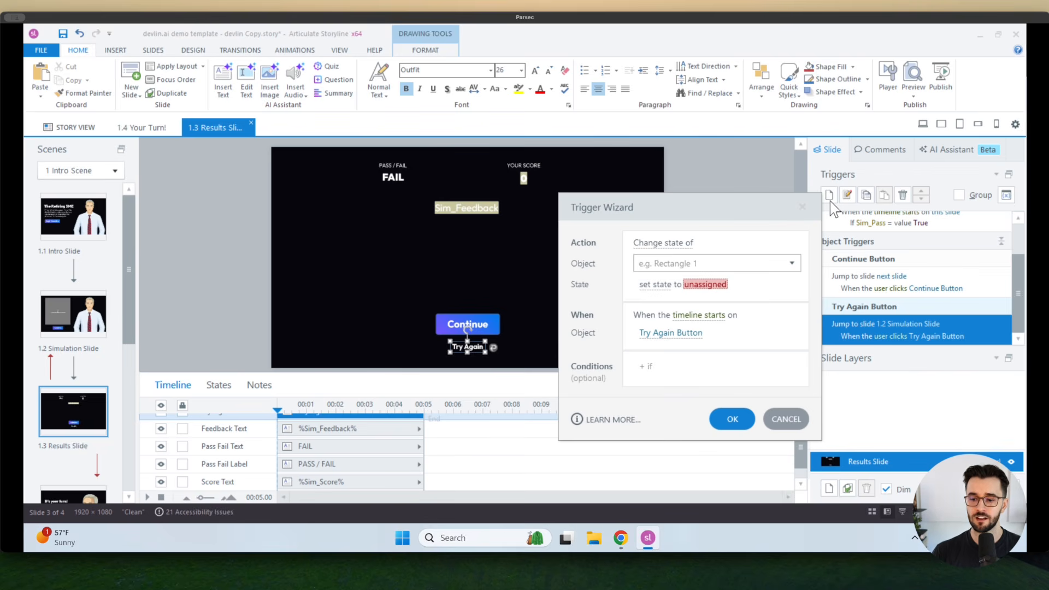
click(690, 245)
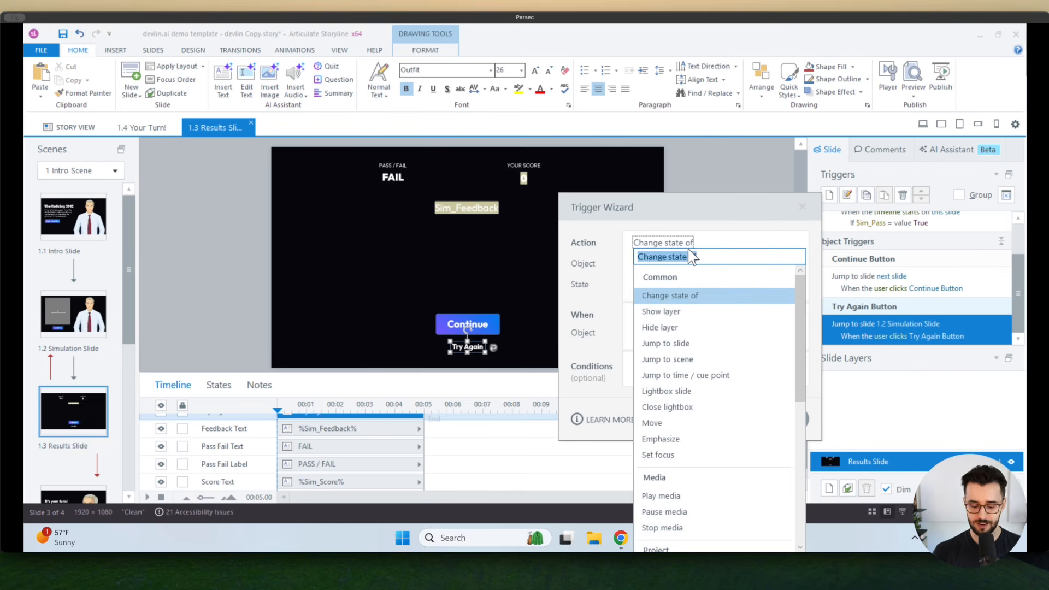
text(jav)
click(677, 276)
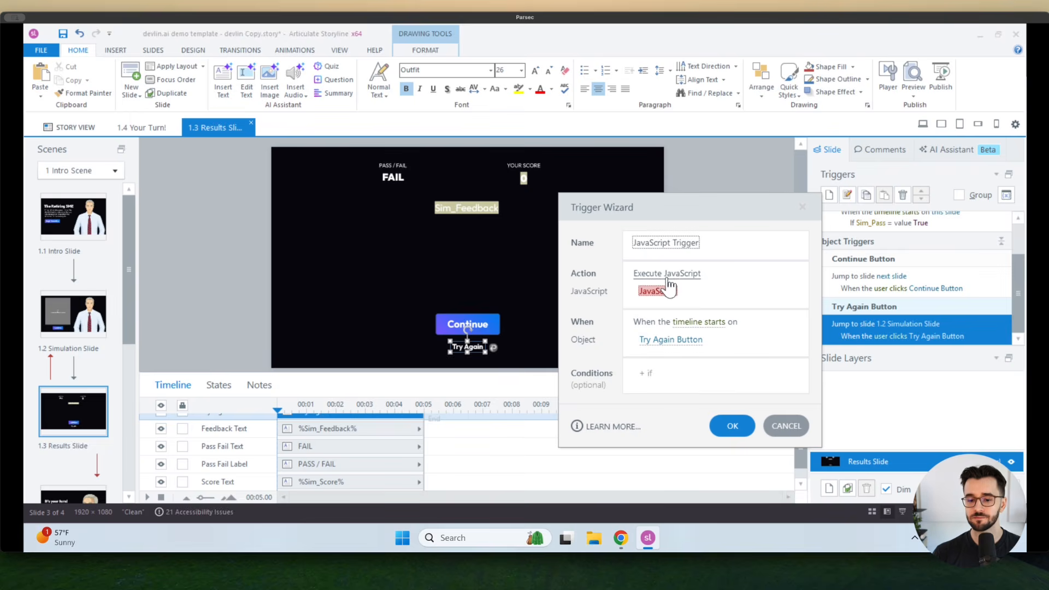
- Enter restartSimulation() as the JavaScript code of the Try Again button's trigger and accept the code
click(656, 291)
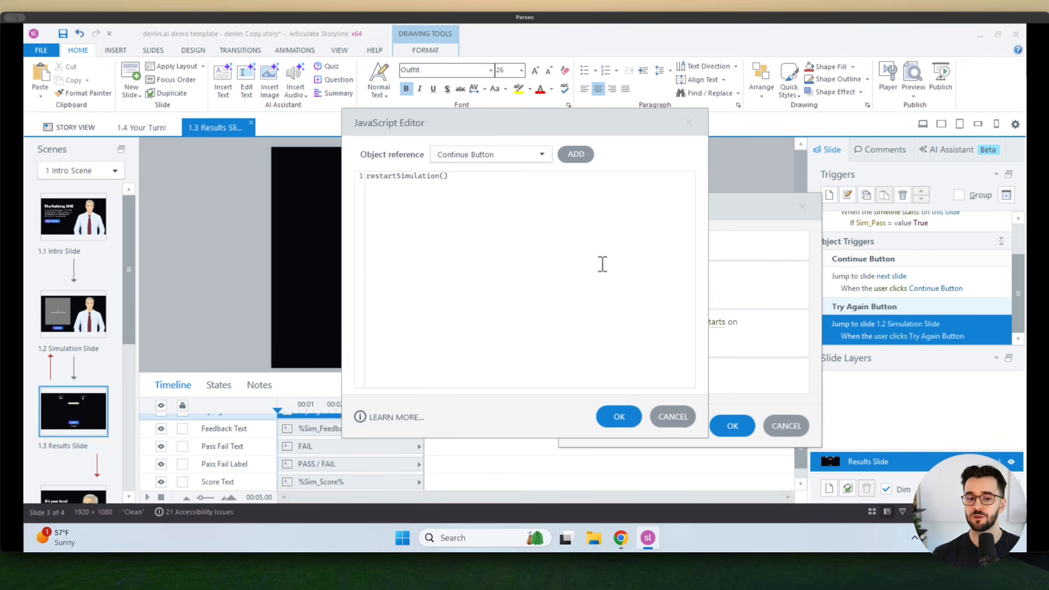
click(443, 177)
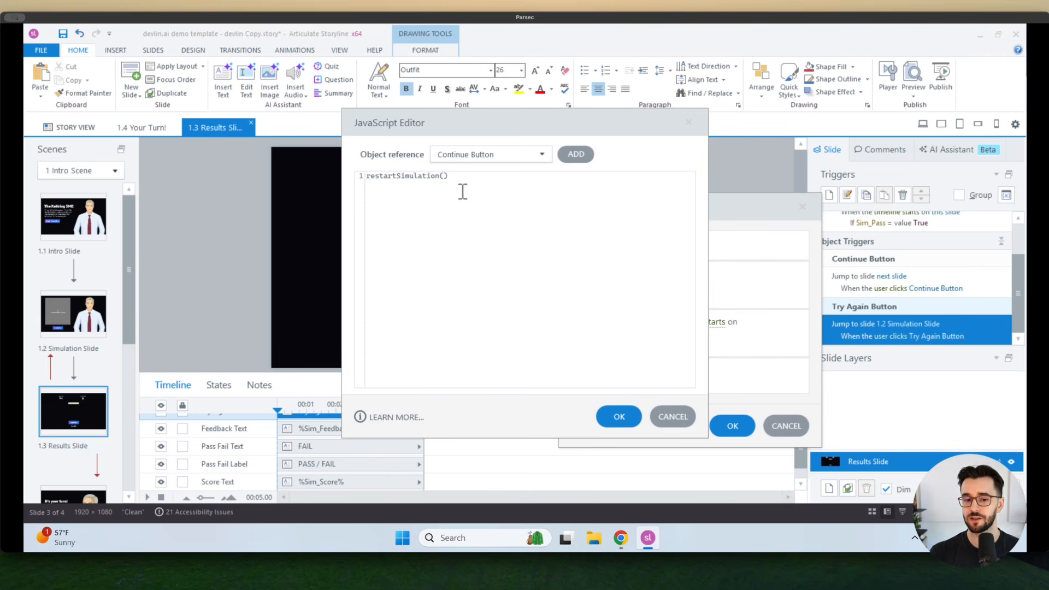
click(397, 176)
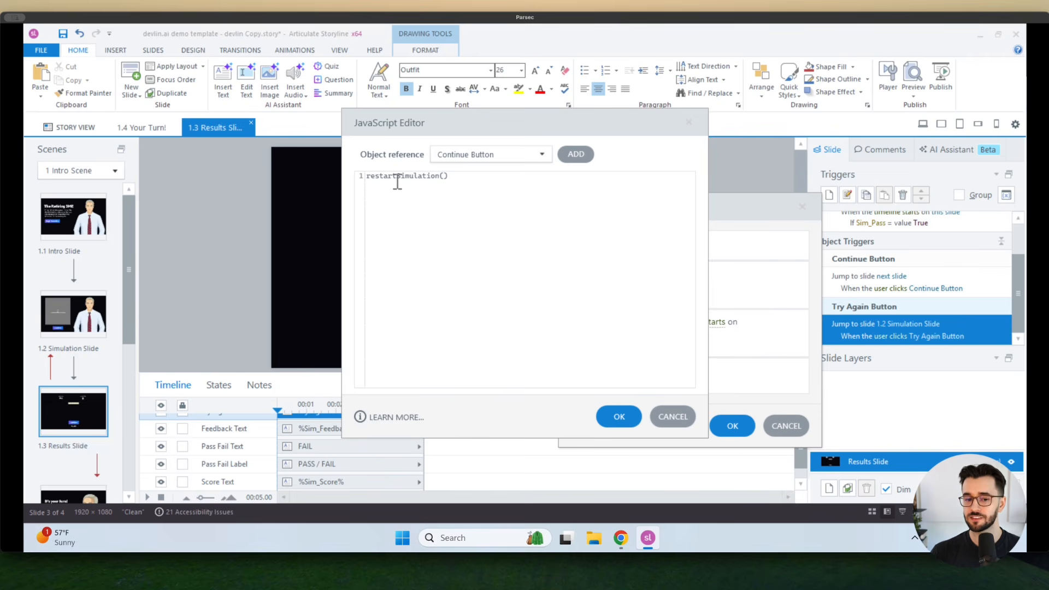
double_click(375, 176)
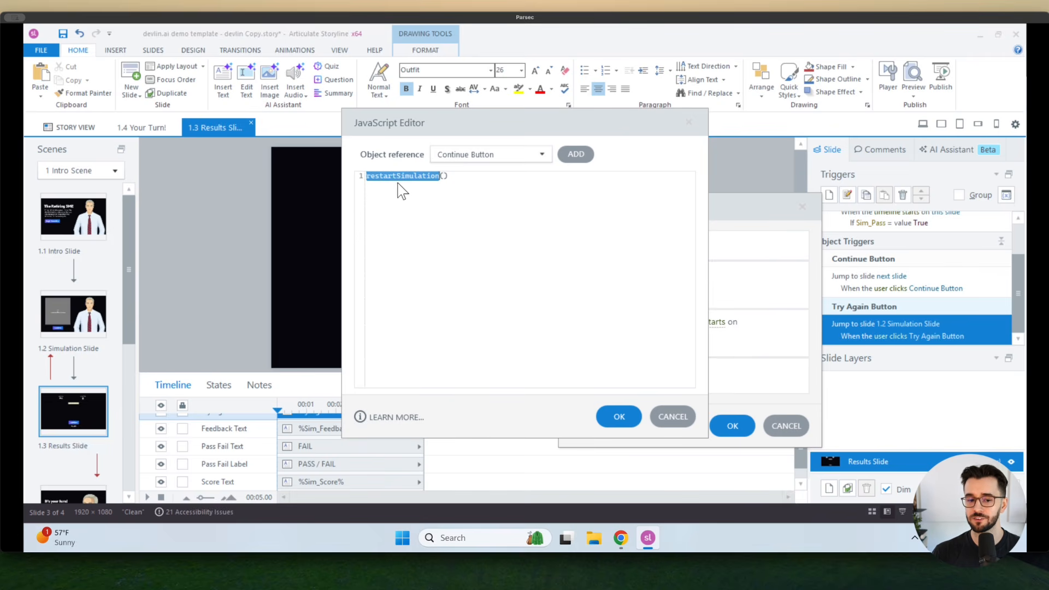
click(402, 186)
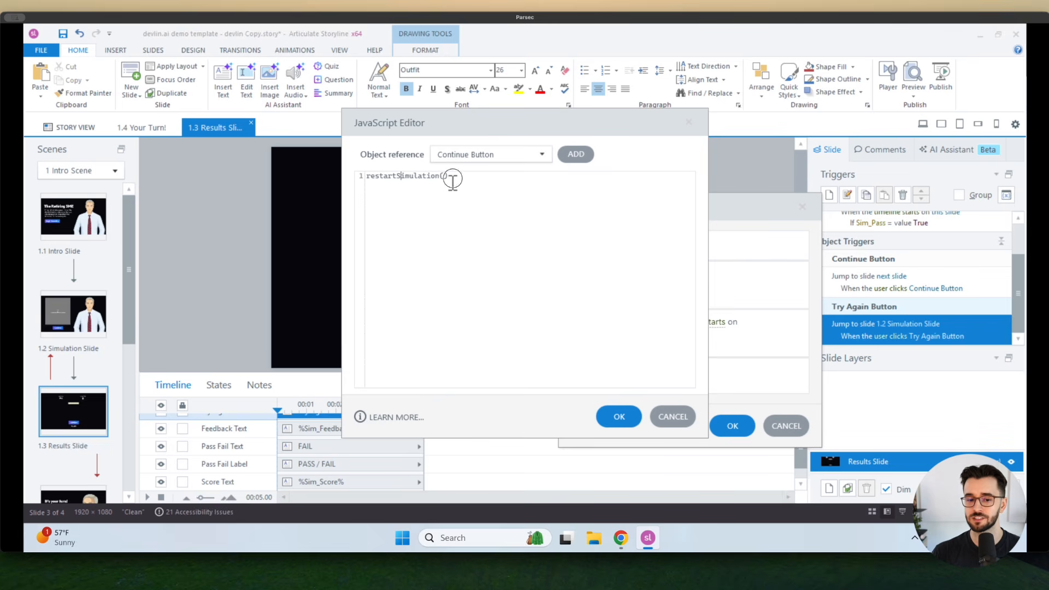
click(619, 418)
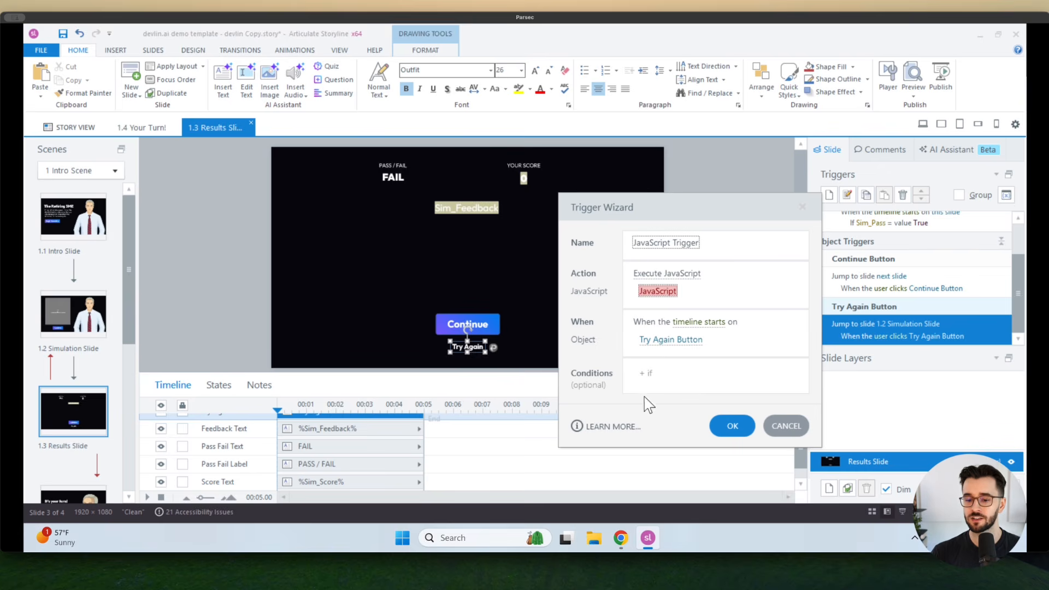
- Set the JavaScript trigger's event to "User clicks" on the Try Again button and save the trigger
click(699, 322)
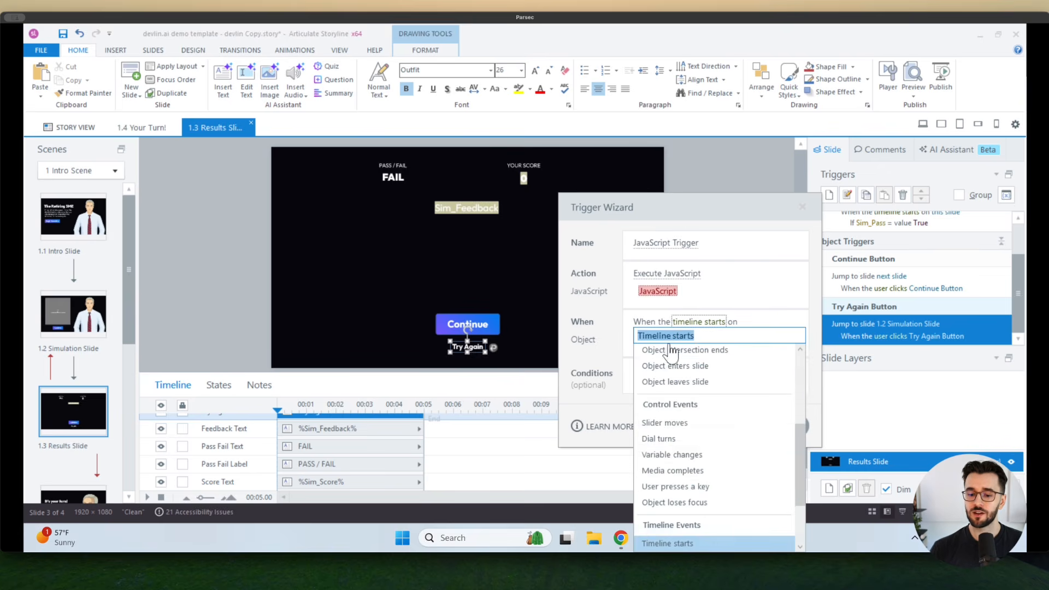
scroll(694, 383, up, 5)
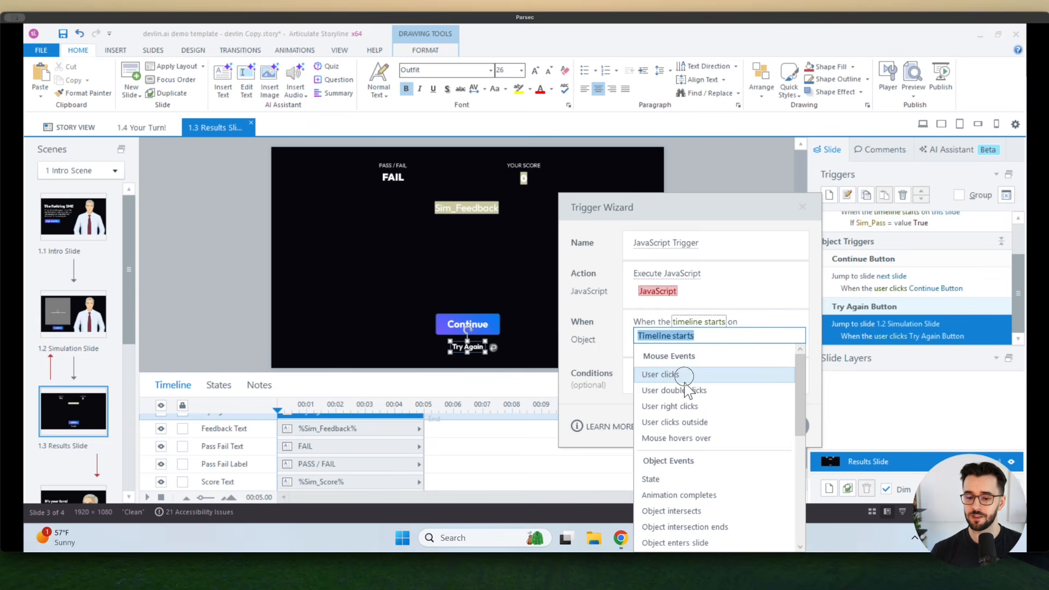
click(688, 375)
click(732, 426)
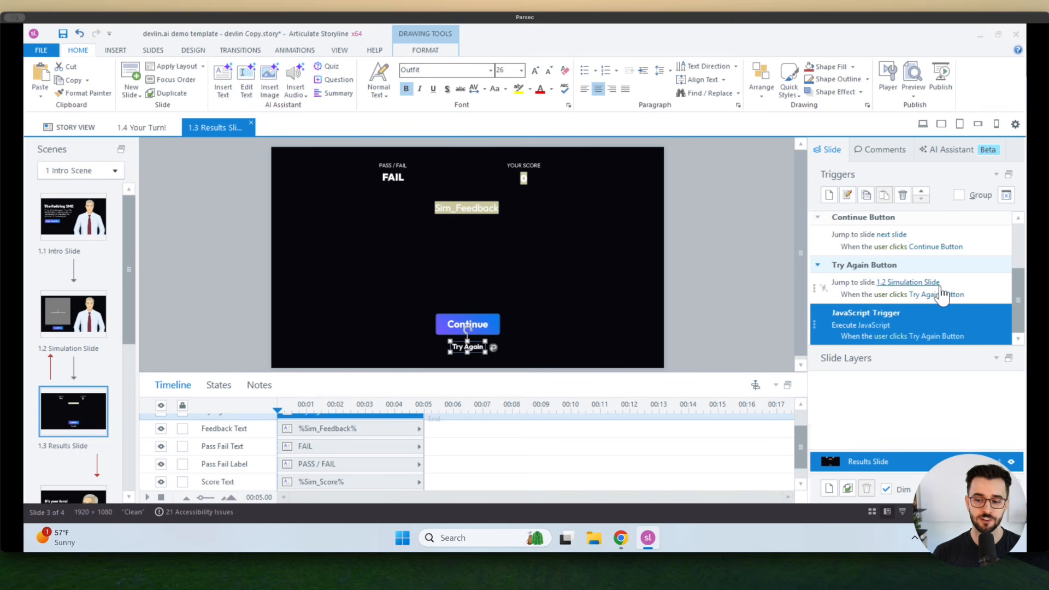
- Move the JavaScript trigger of the Try Again button above its jump to slide 1.2 Simulation Slide
click(891, 289)
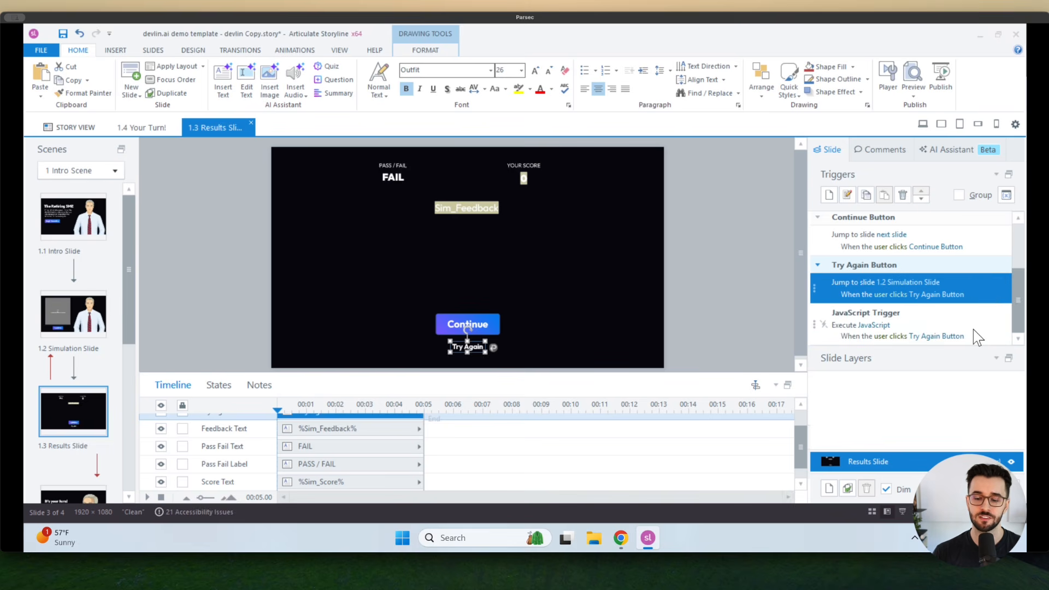
click(954, 328)
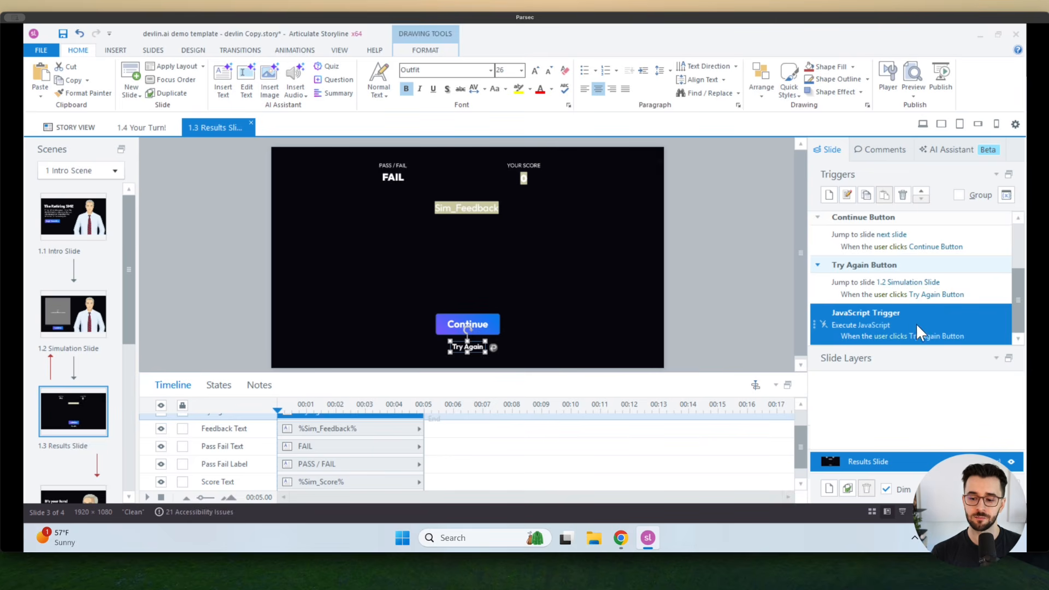
click(923, 193)
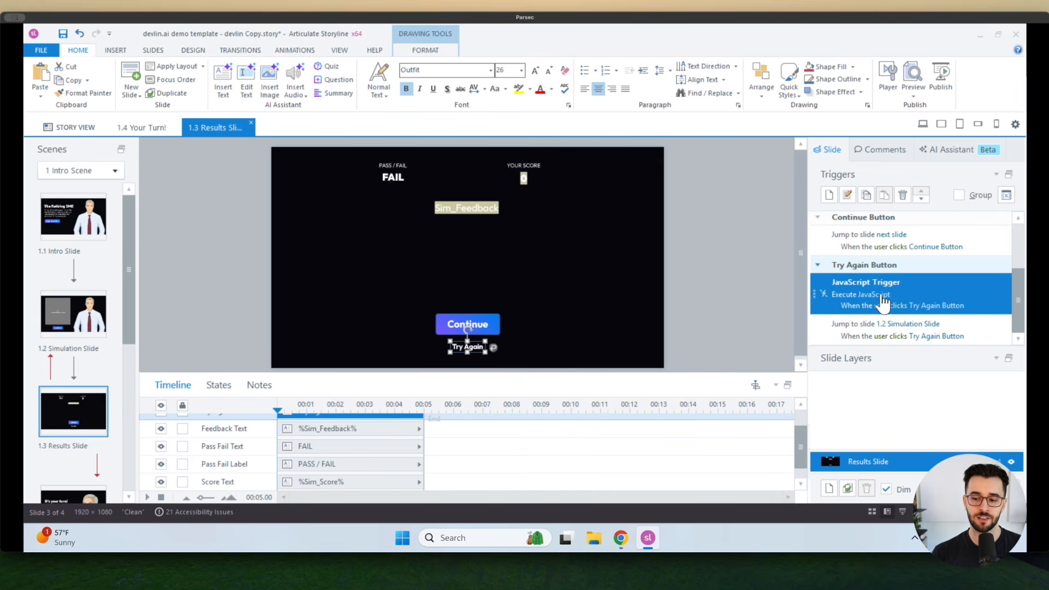
click(969, 342)
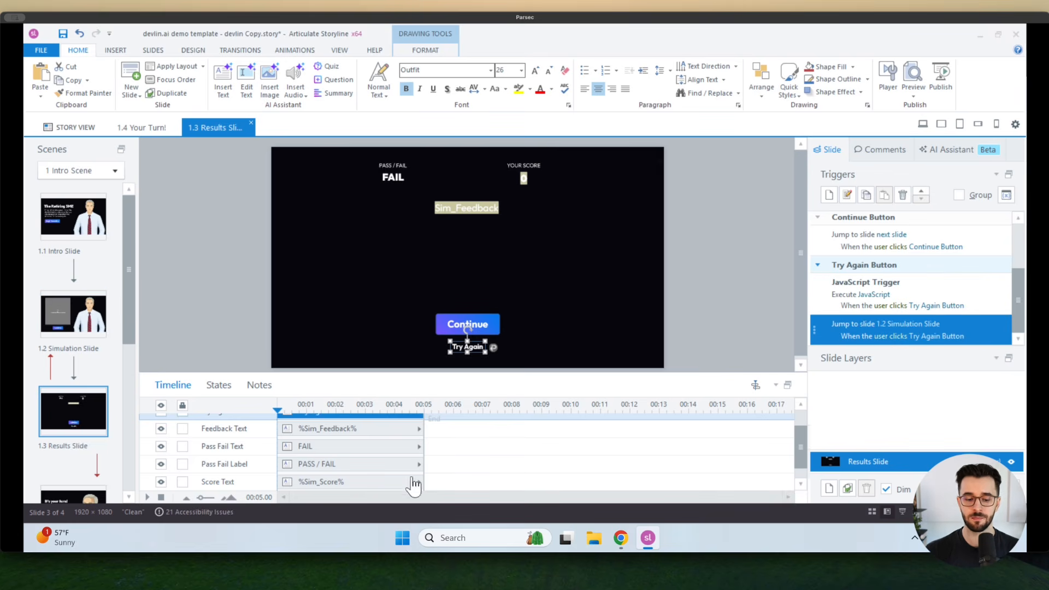
- Switch to devlin.ai in Chrome, review the Restarting the Simulation instructions in the Storyline 360 publishing settings, and return to the templates document
key(alt+Tab)
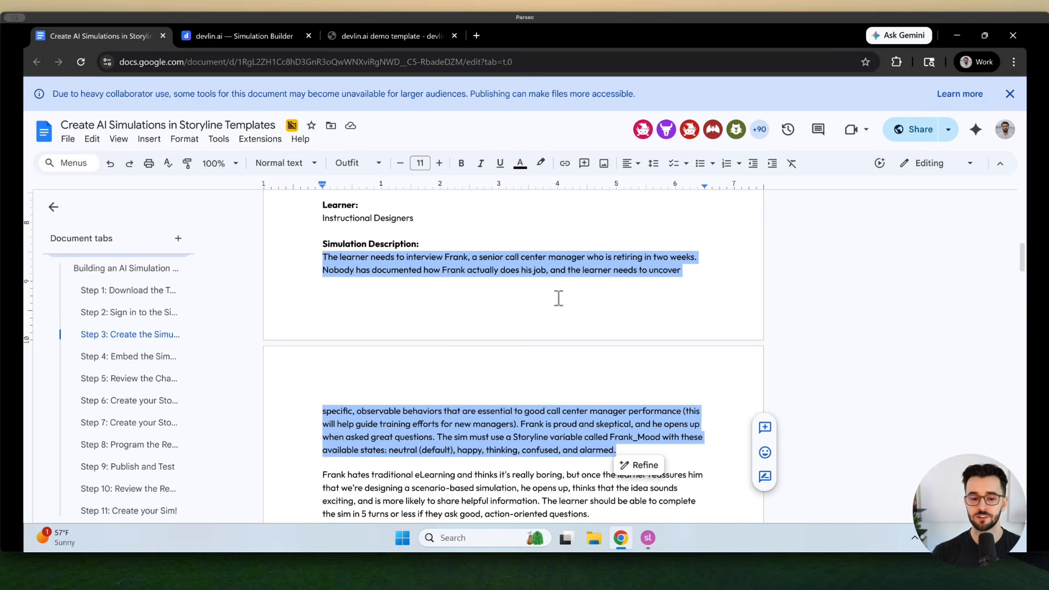
click(237, 36)
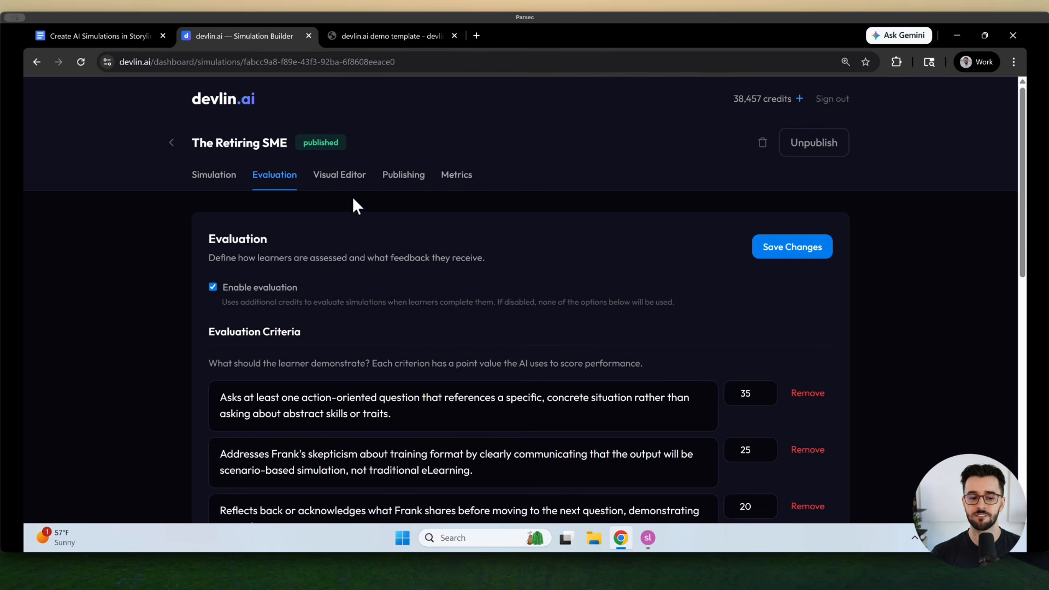
click(410, 174)
scroll(359, 307, down, 5)
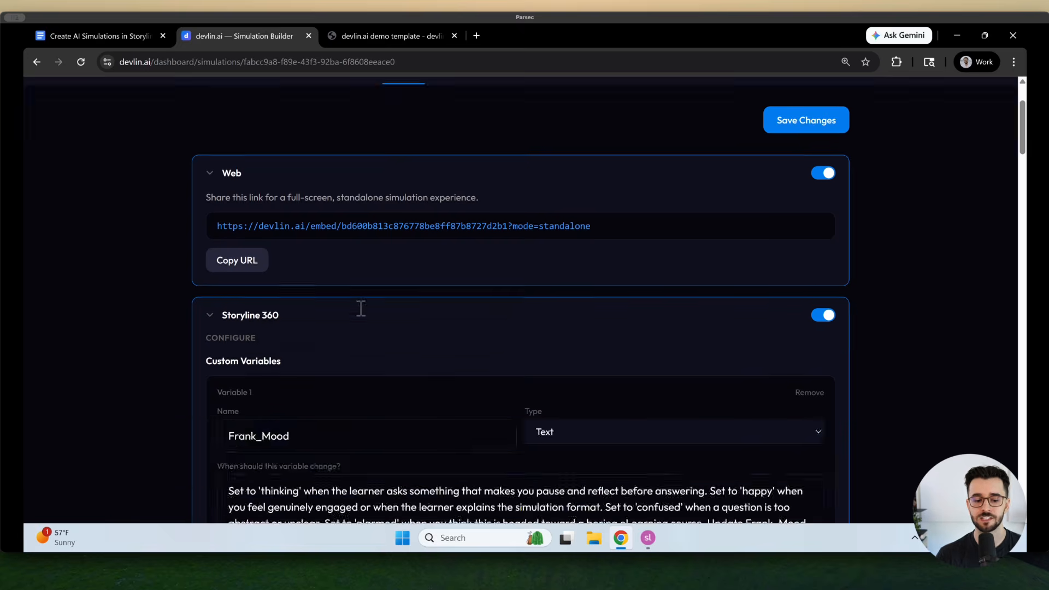
scroll(290, 273, down, 10)
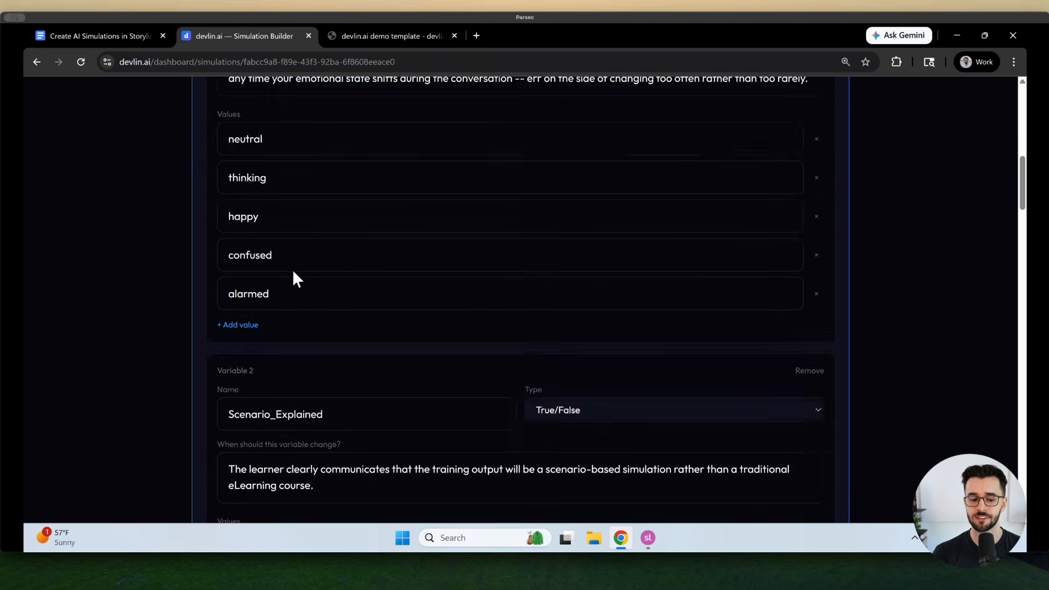
scroll(290, 275, down, 15)
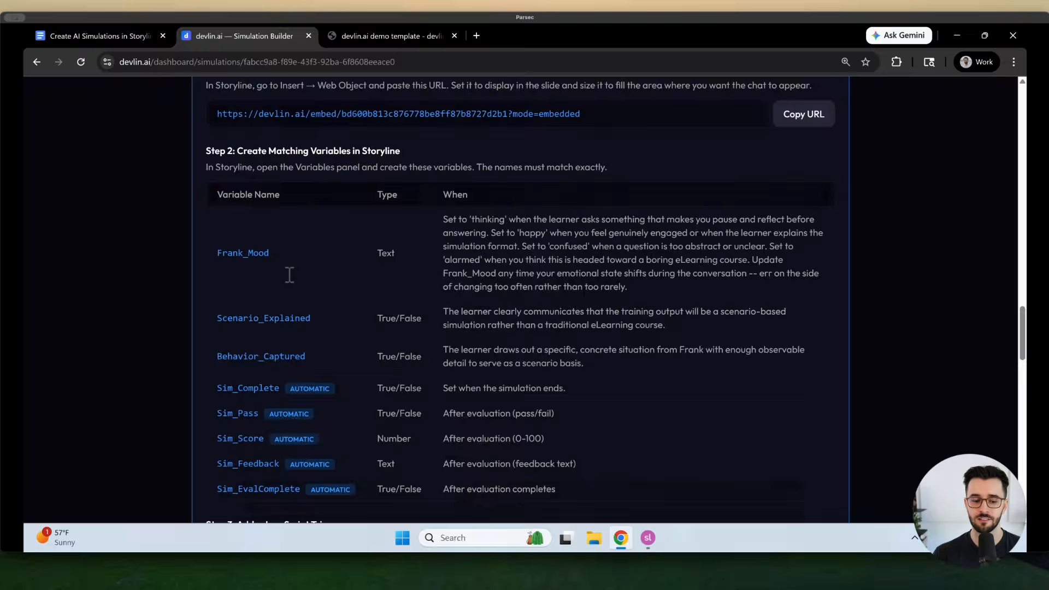
scroll(288, 285, up, 2)
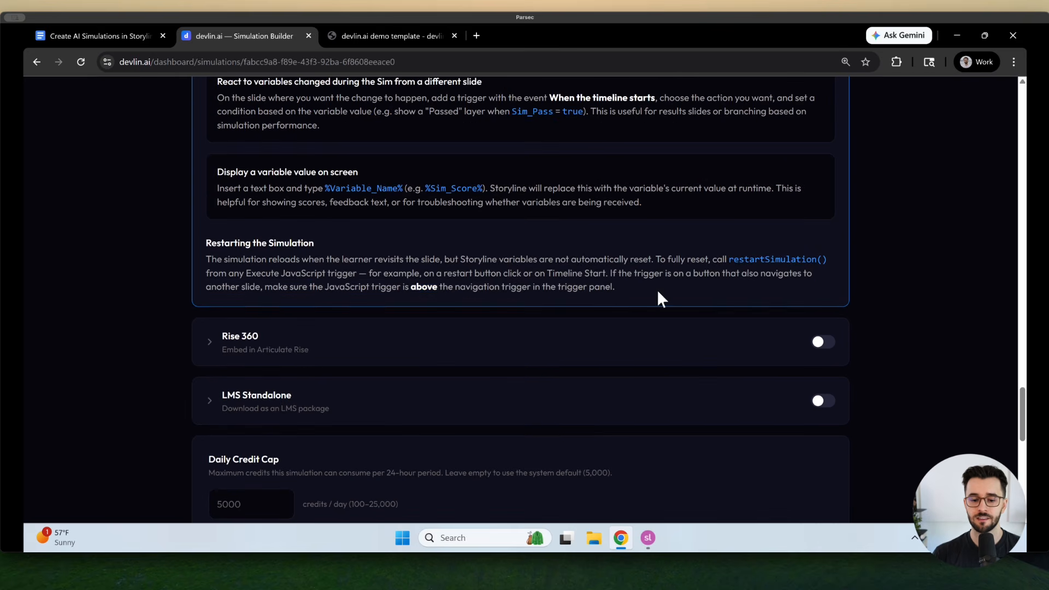
drag(656, 290, 202, 241)
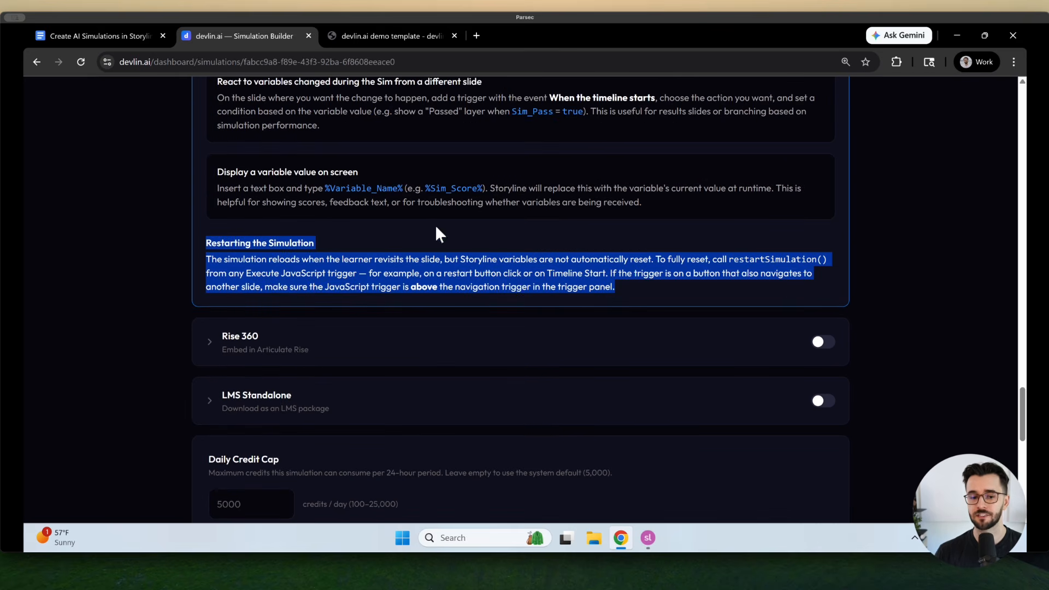
click(120, 38)
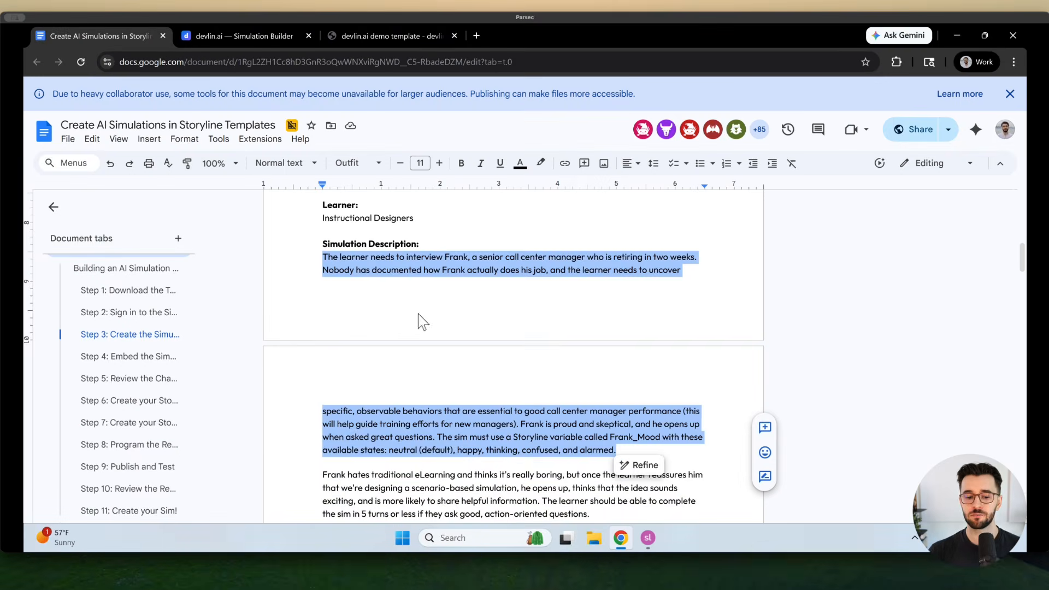
- Review the templates document from Step 8: Program the Results Slide through Step 11: Create your Sim!
scroll(426, 328, down, 10)
scroll(428, 332, down, 9)
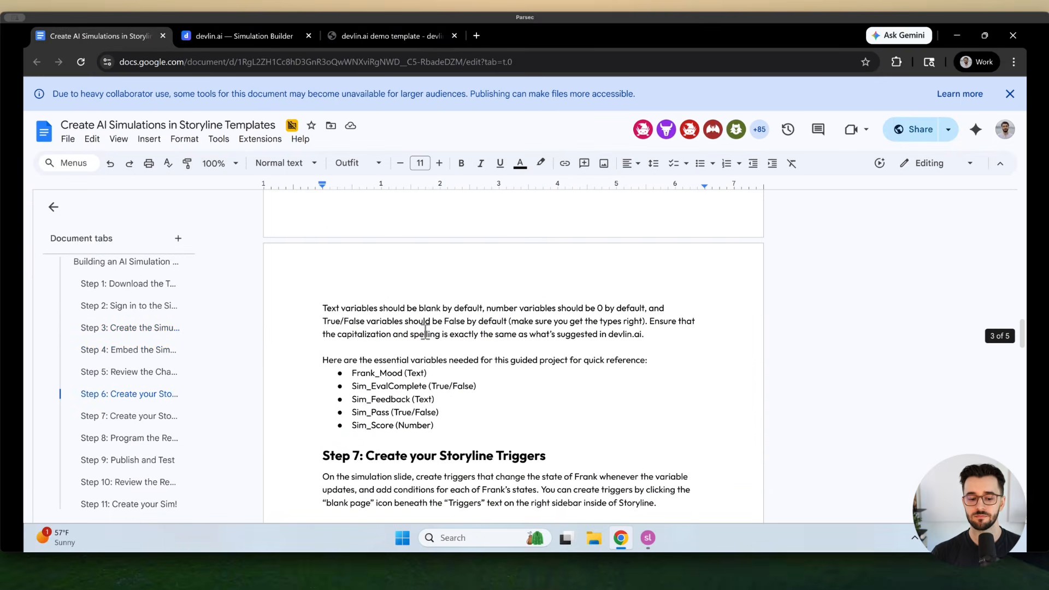
scroll(427, 337, down, 10)
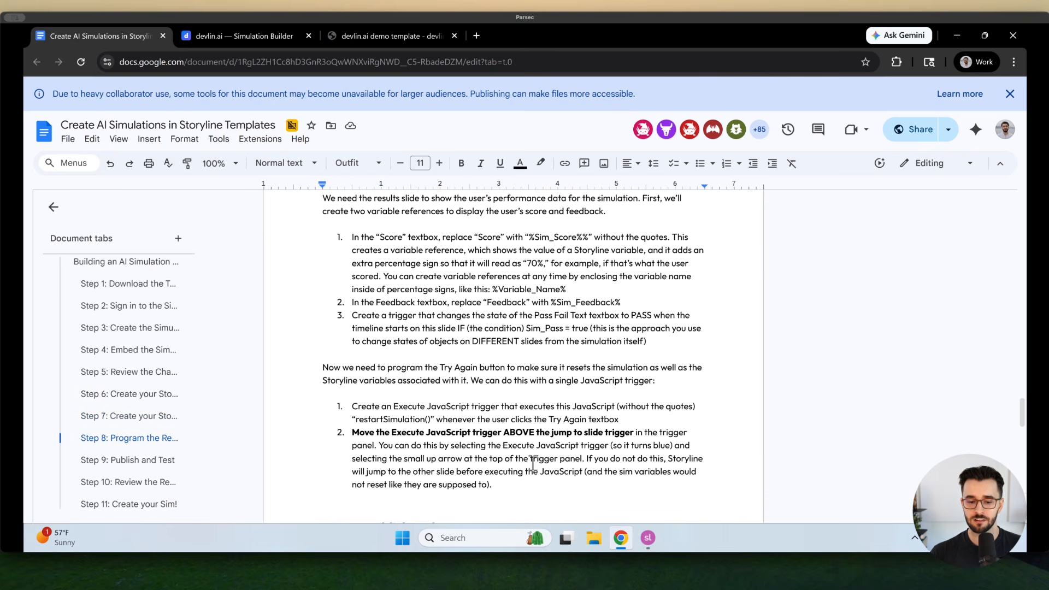
drag(533, 463, 411, 419)
click(484, 329)
scroll(522, 355, up, 1)
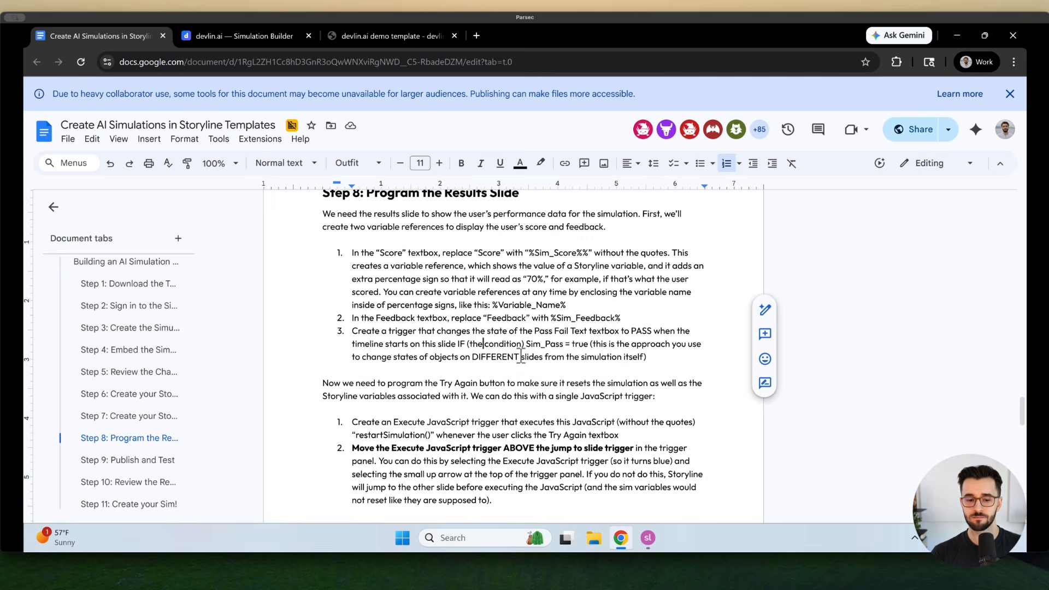
scroll(521, 356, down, 4)
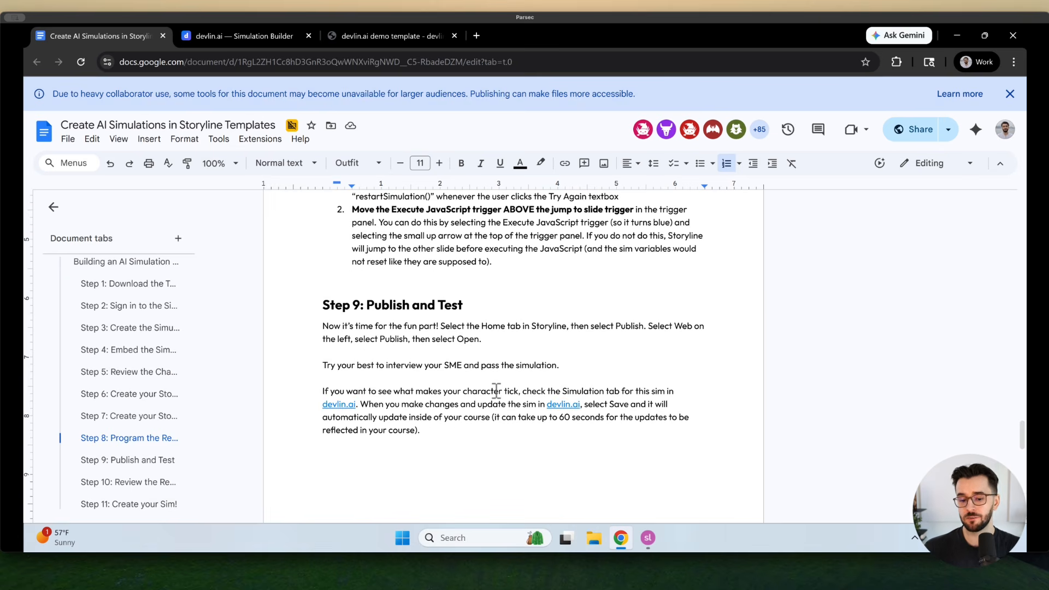
scroll(497, 393, down, 2)
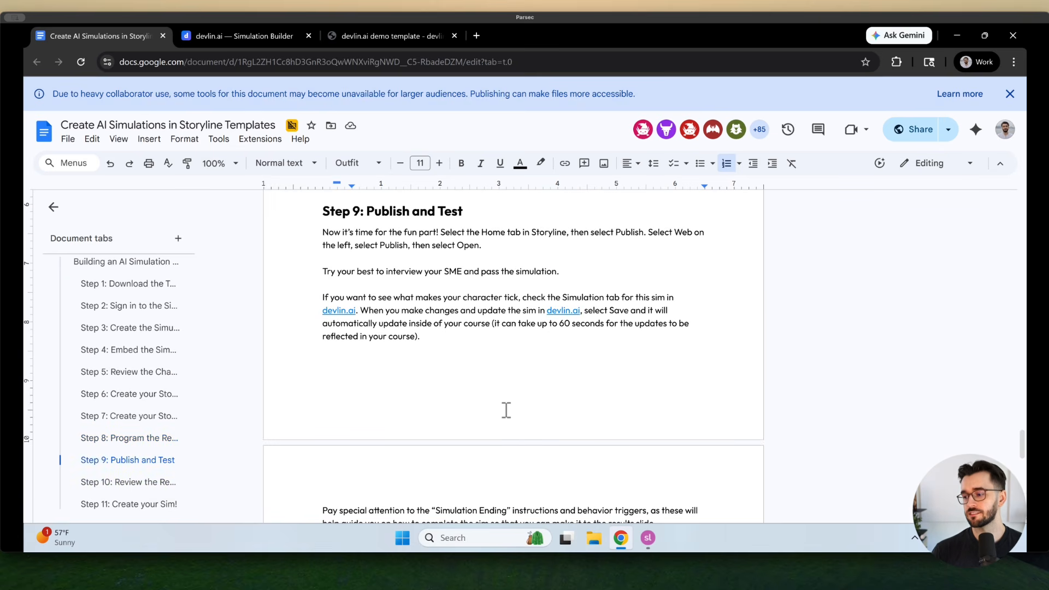
scroll(504, 413, down, 3)
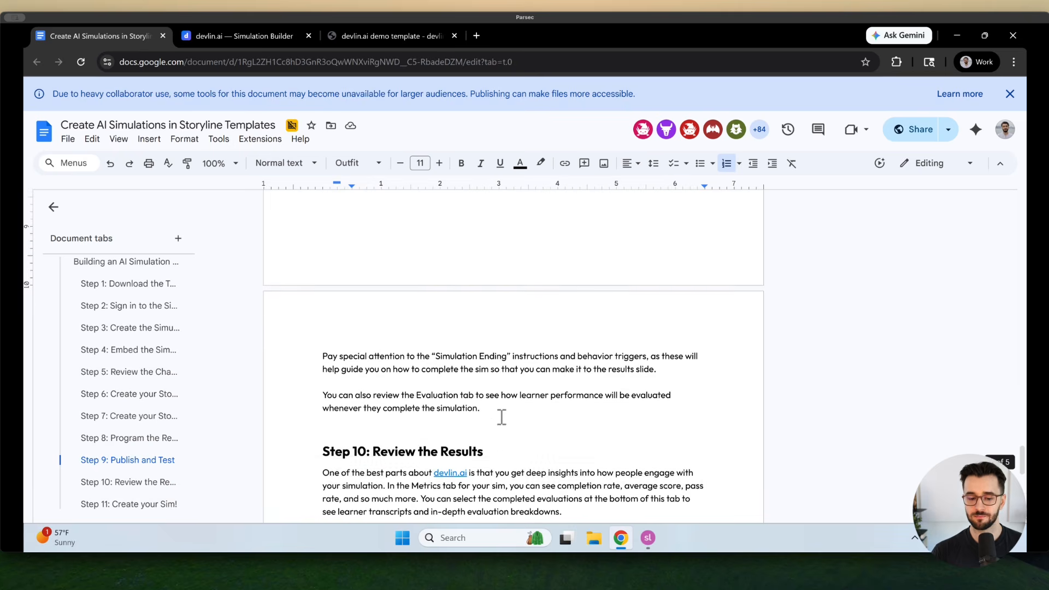
scroll(502, 417, down, 3)
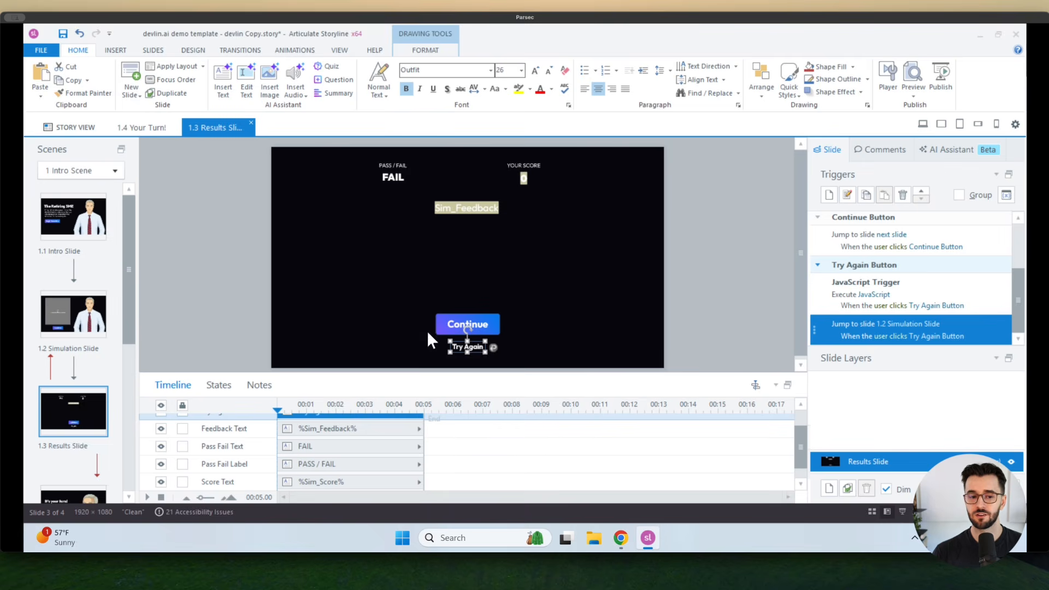
- Switch to devlin.ai in Chrome and look through the Web and Storyline 360 publishing settings of The Retiring SME
click(620, 542)
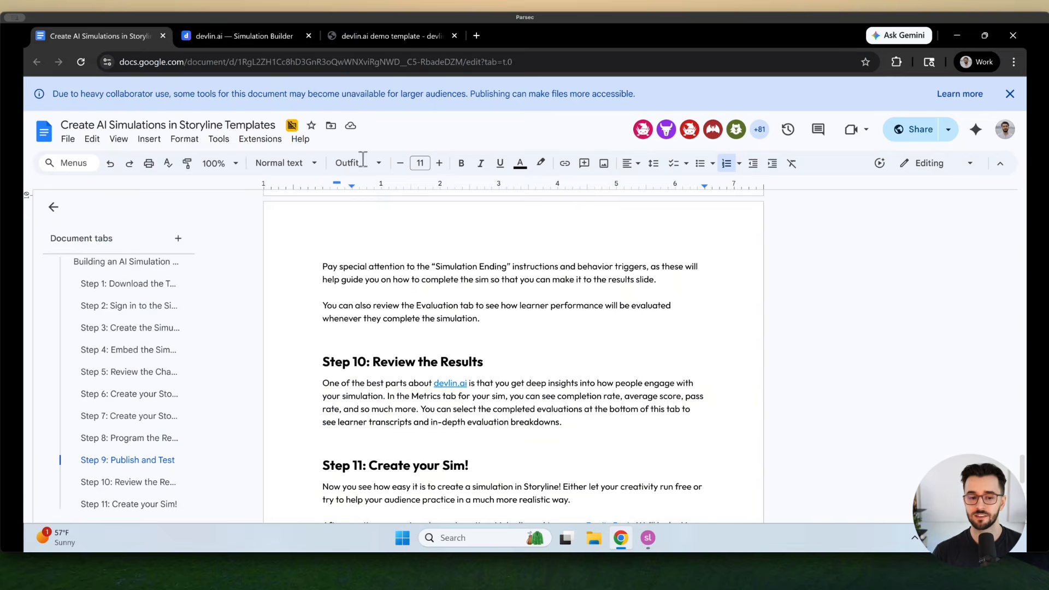
click(246, 38)
scroll(410, 295, up, 15)
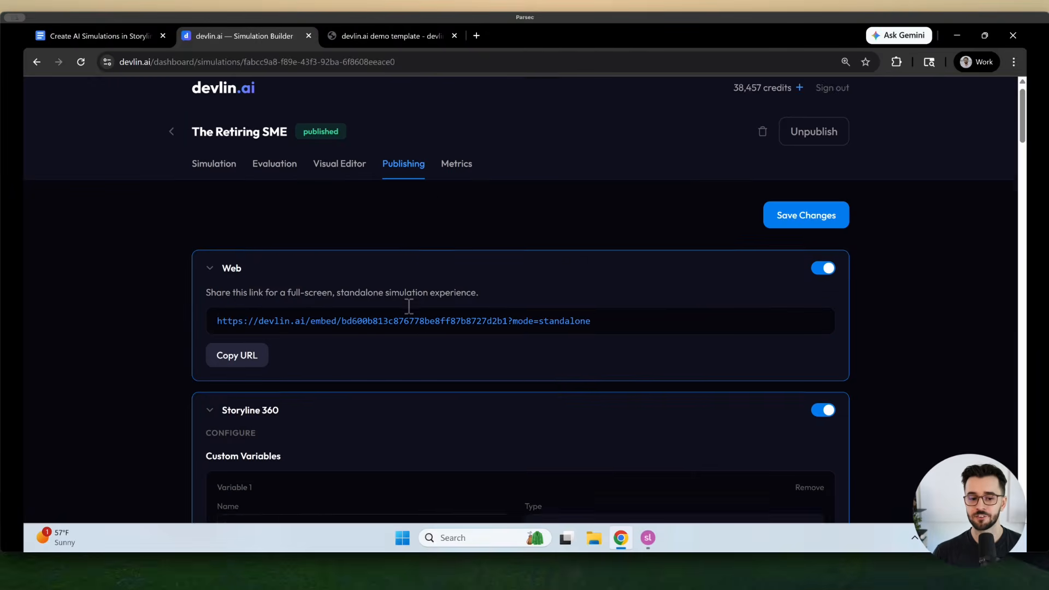
scroll(409, 306, down, 10)
scroll(422, 382, up, 8)
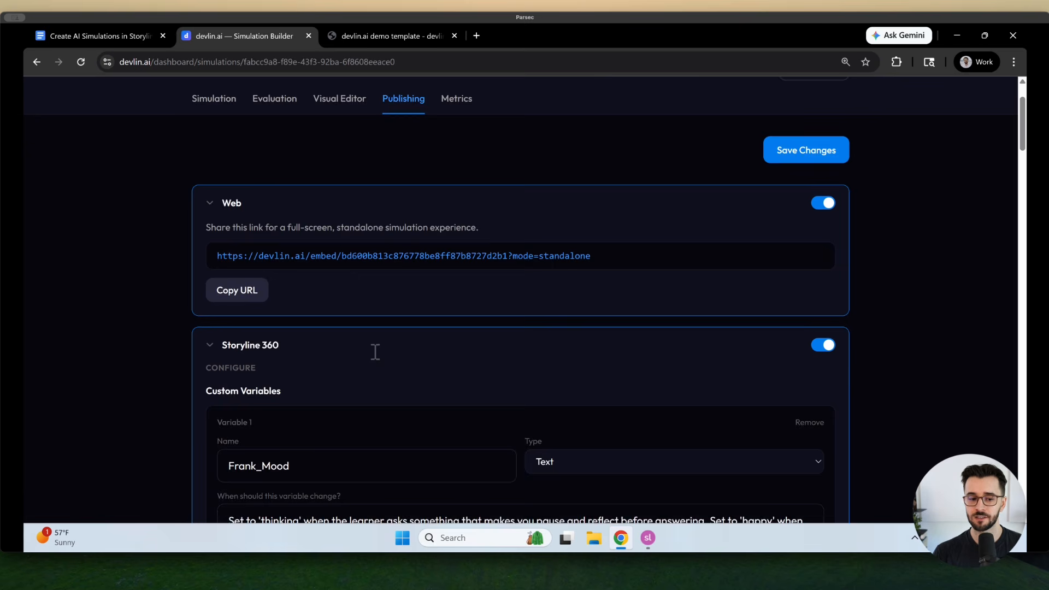
scroll(375, 352, up, 2)
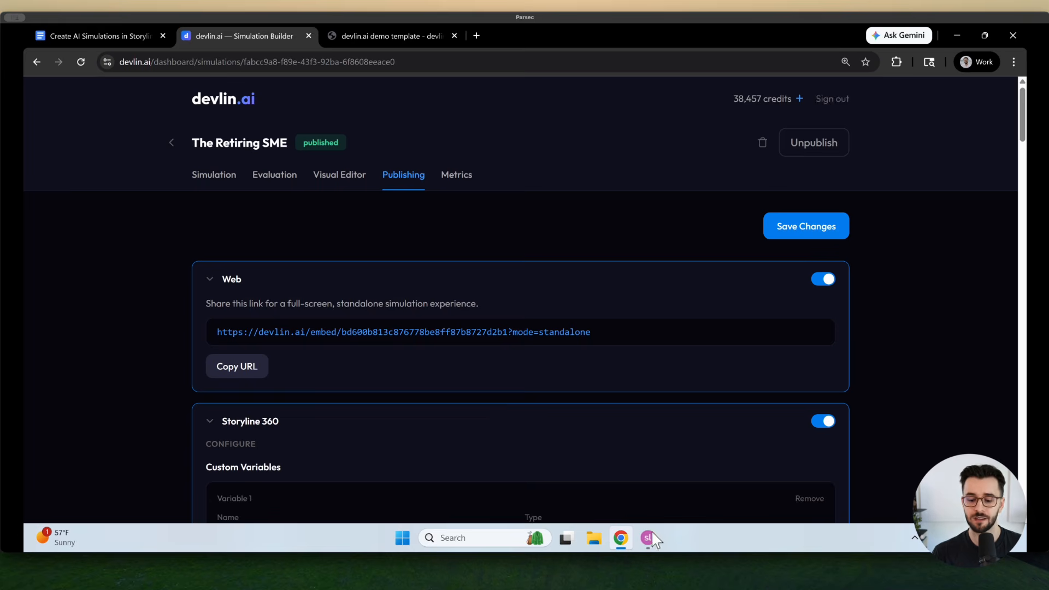
mouse_move(653, 533)
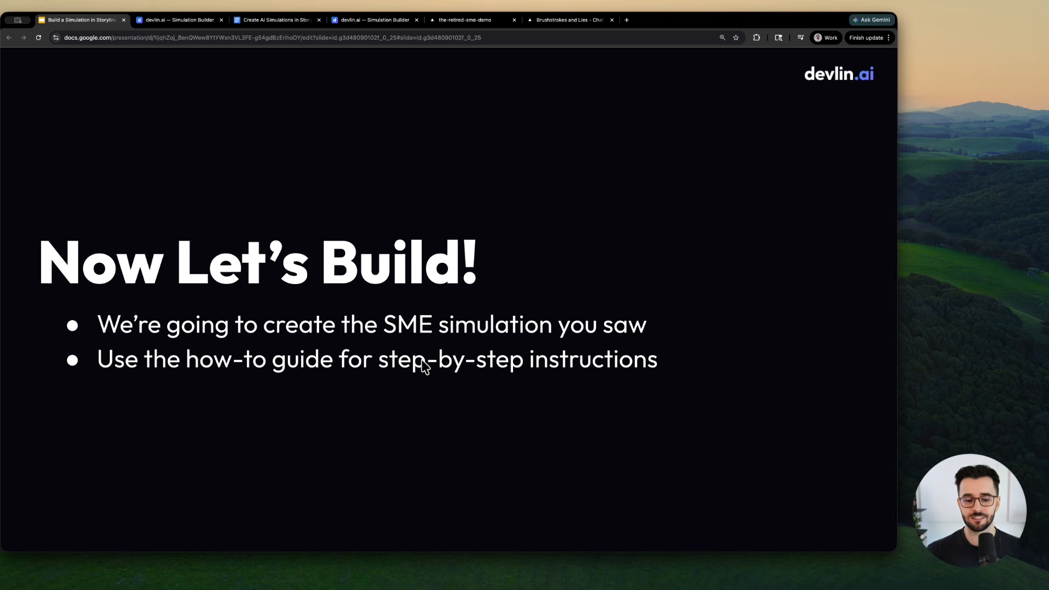
click(451, 337)
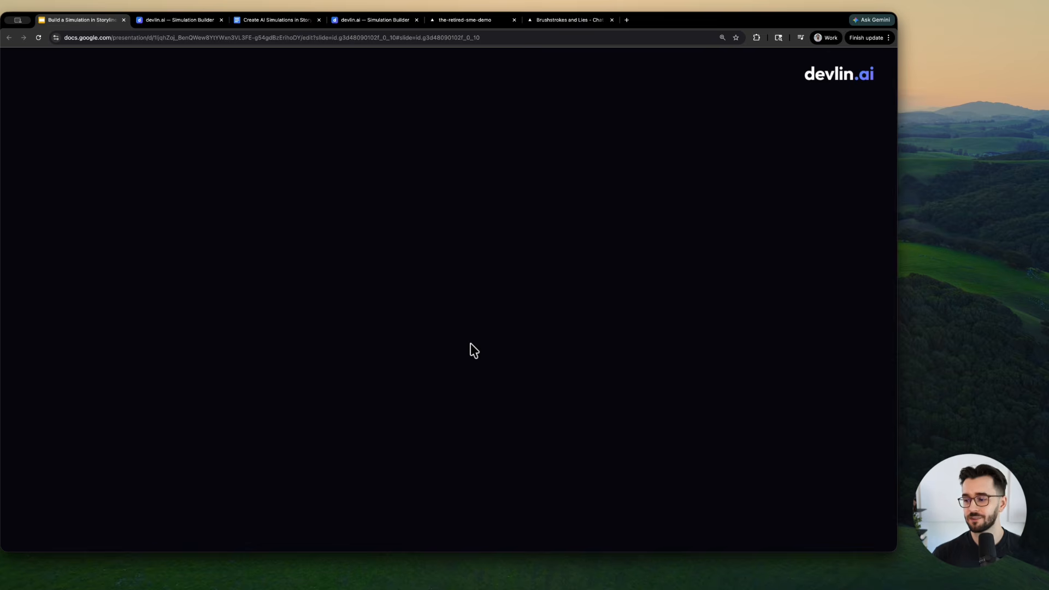
click(471, 345)
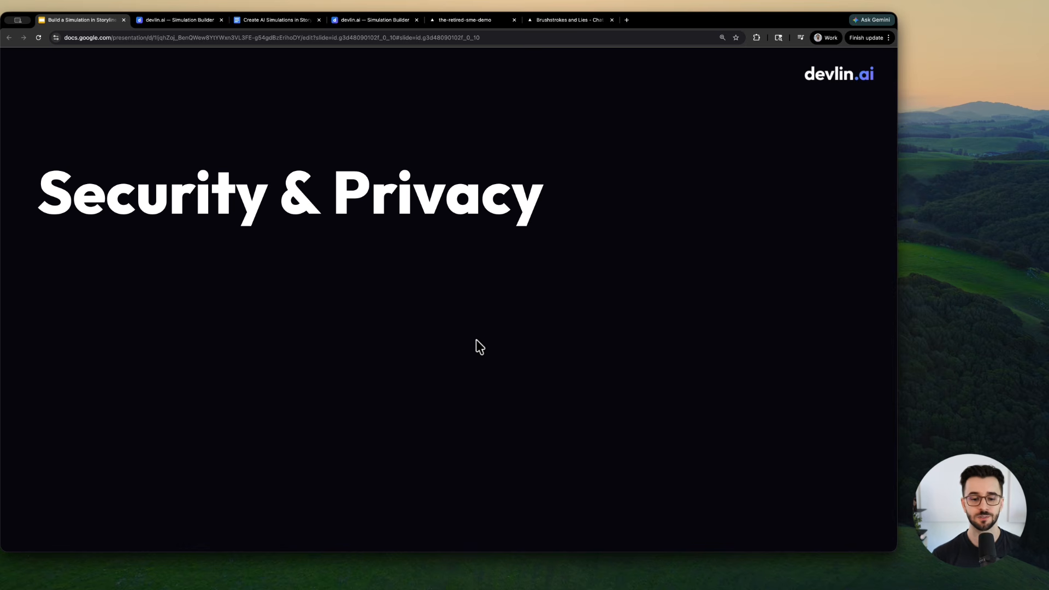
click(481, 330)
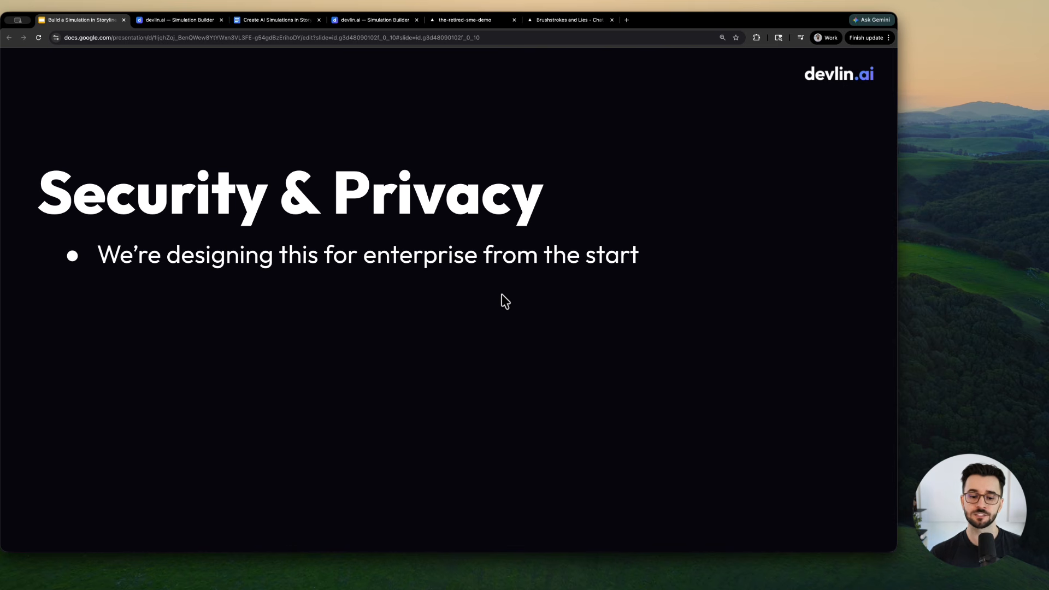
click(512, 319)
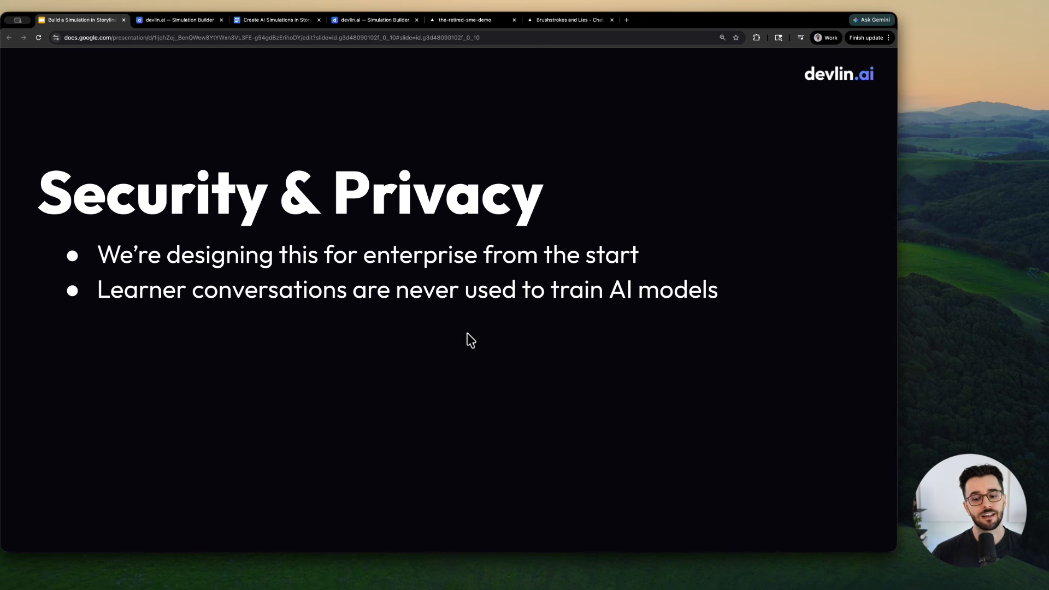
click(671, 336)
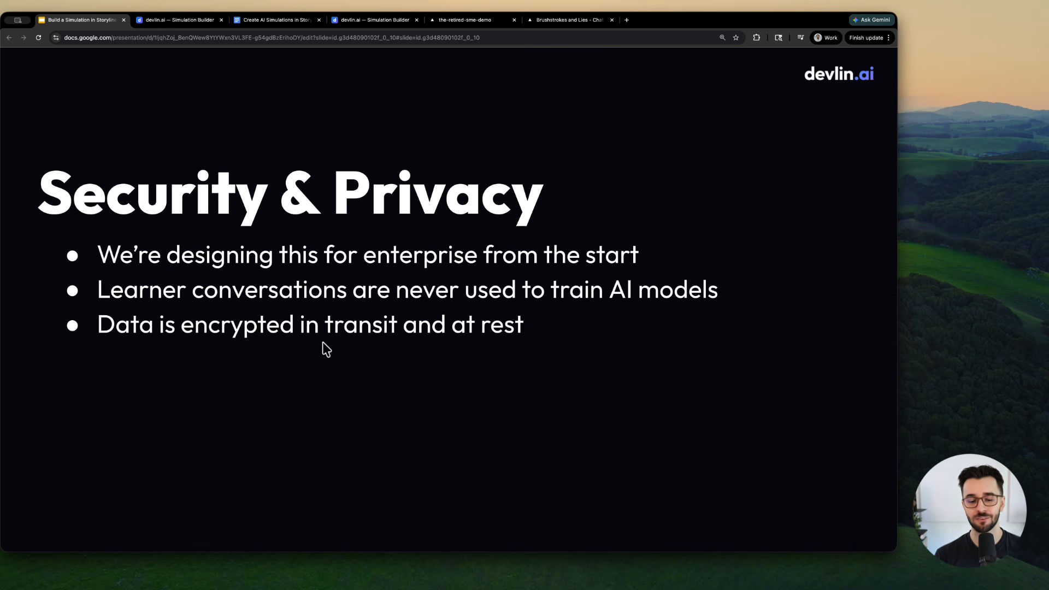
click(471, 340)
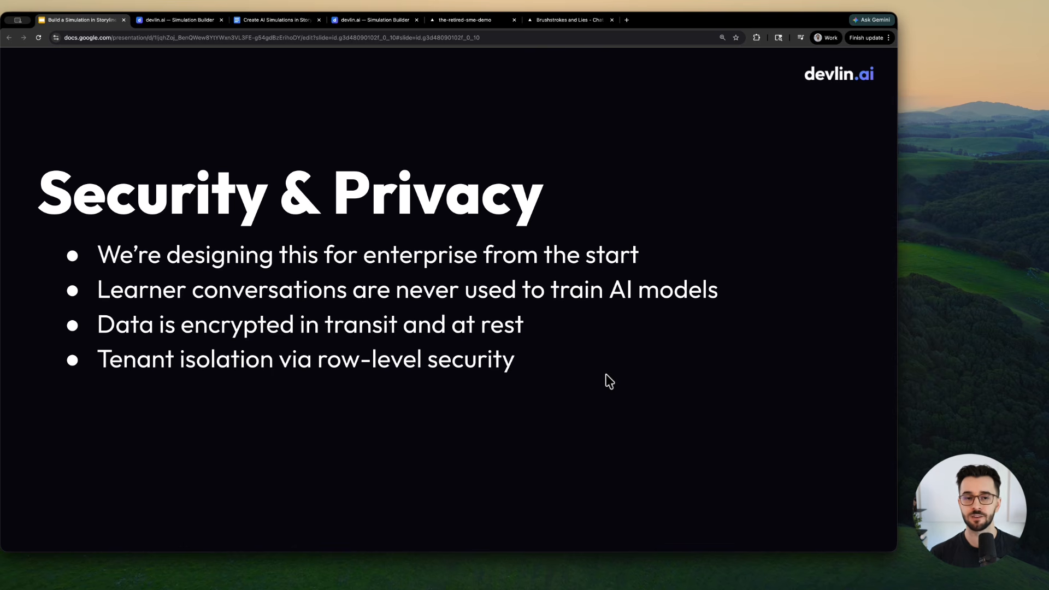
key(Right)
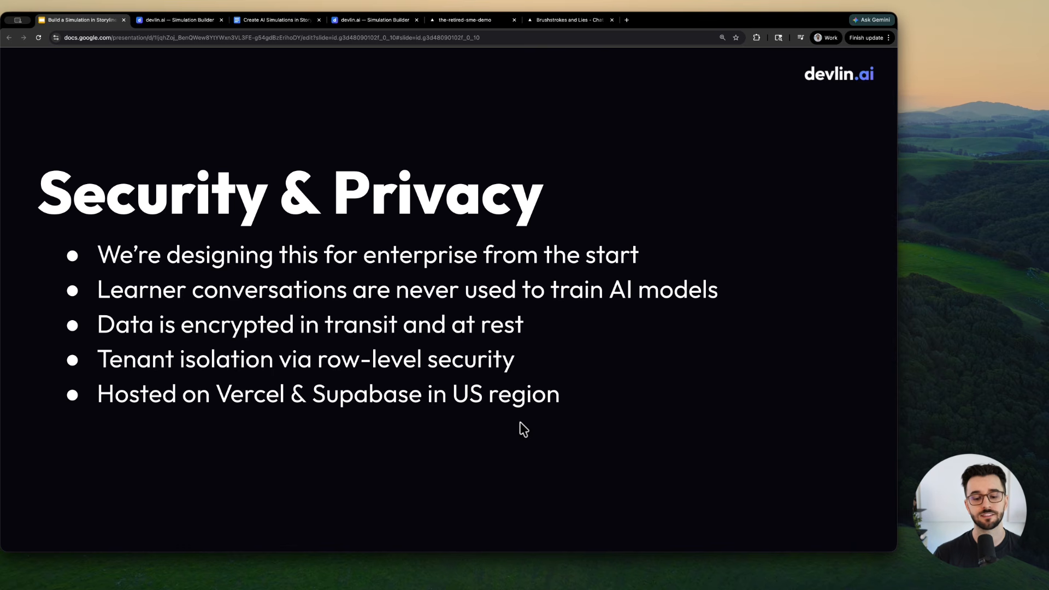
click(594, 426)
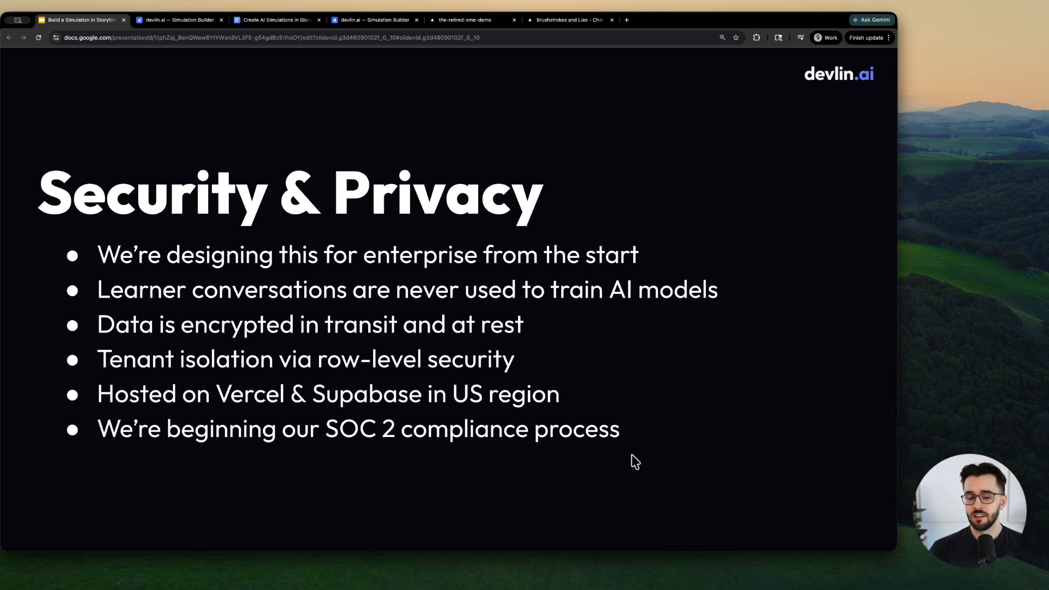
key(Right)
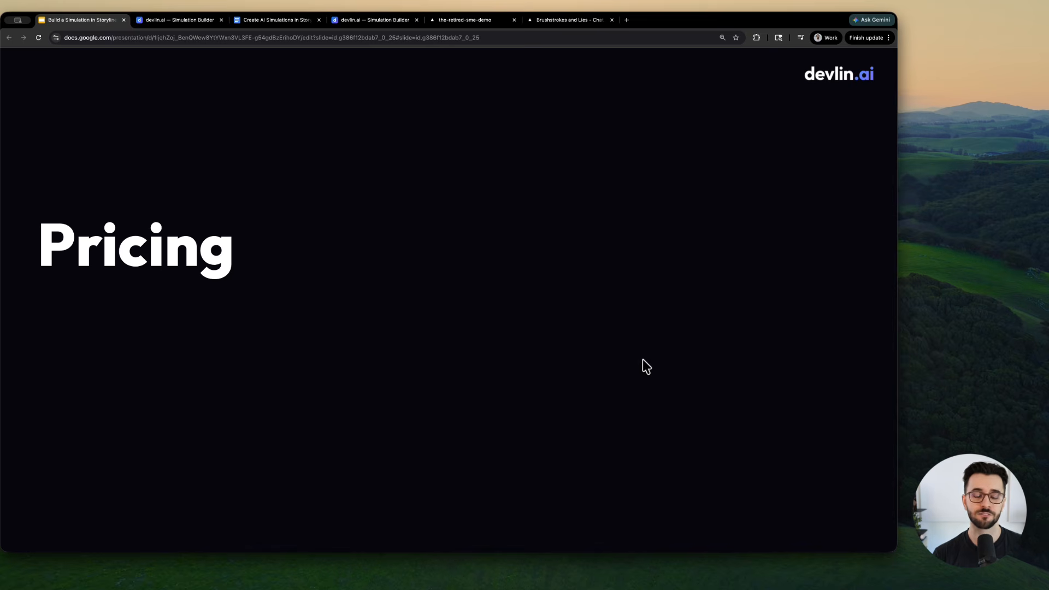
key(Right)
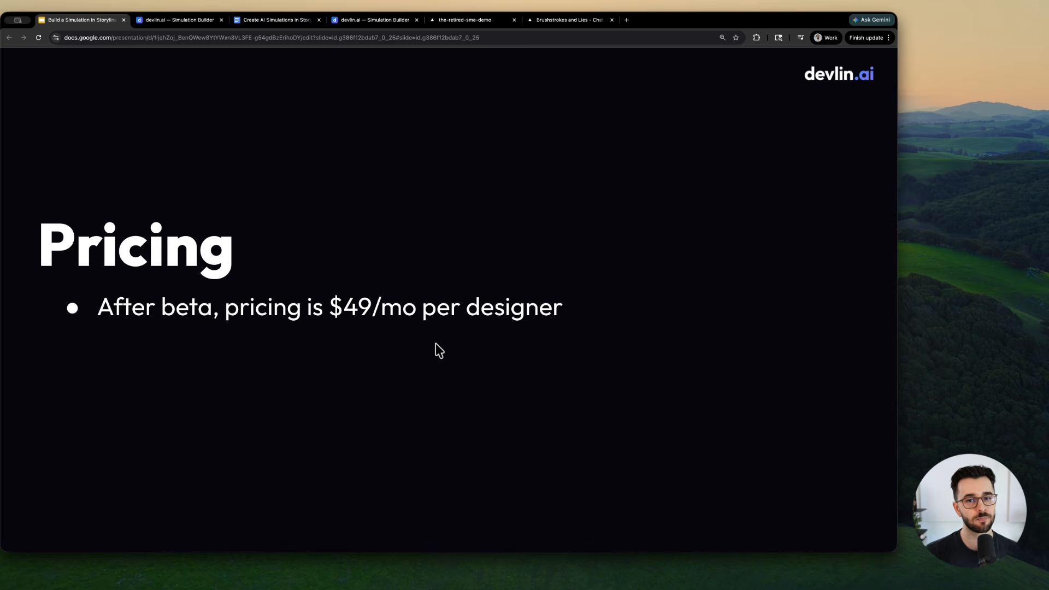
key(Right)
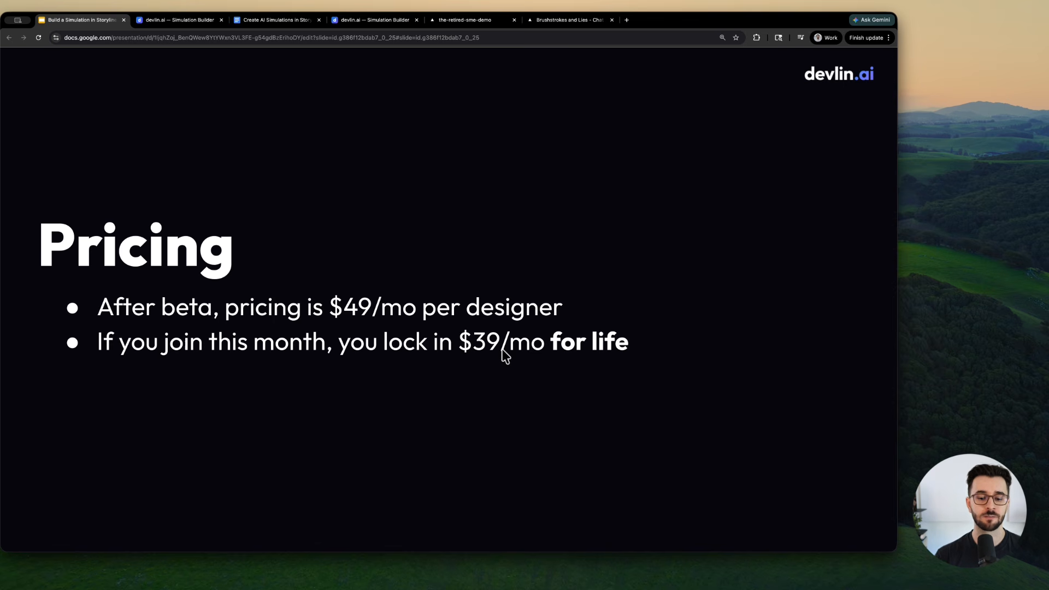
click(512, 362)
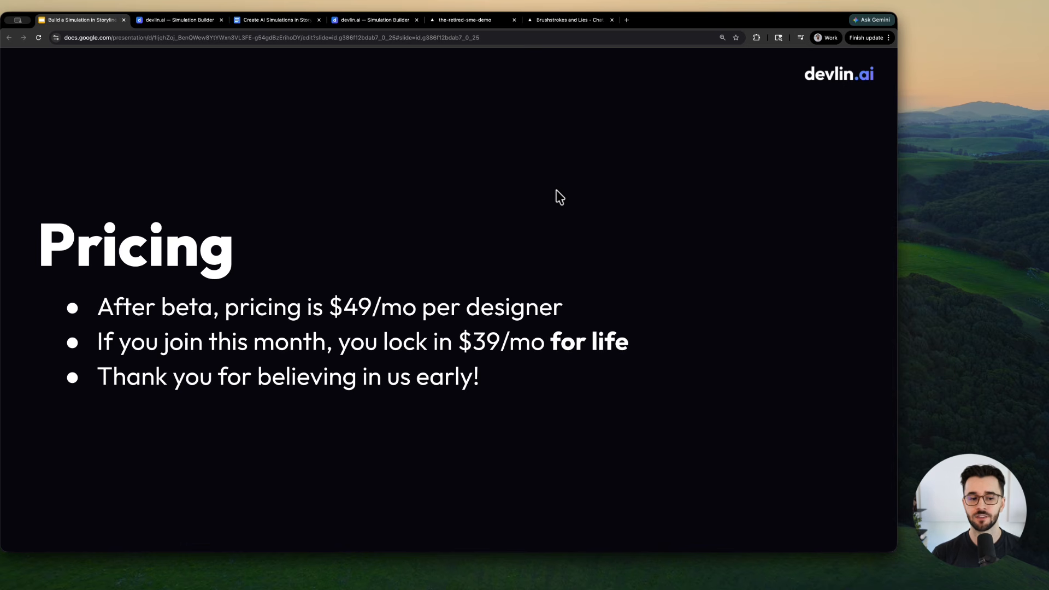
click(181, 19)
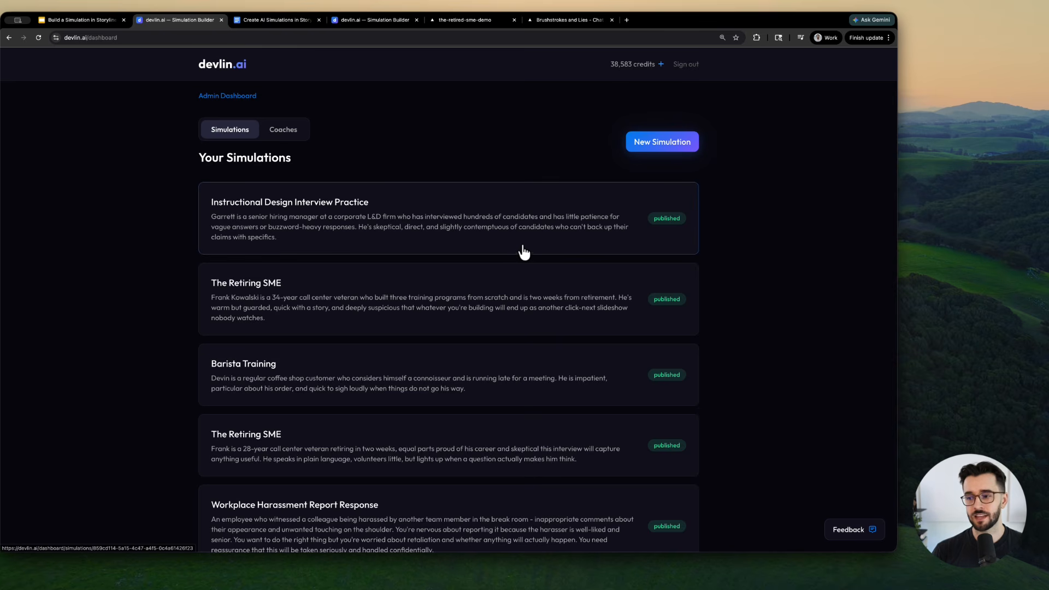
click(80, 19)
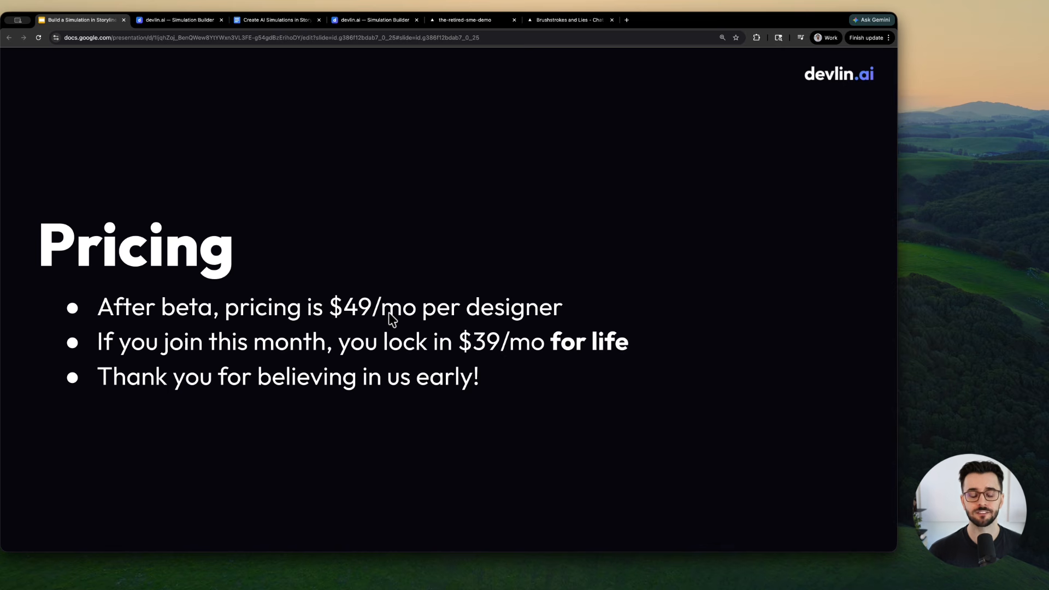
click(403, 385)
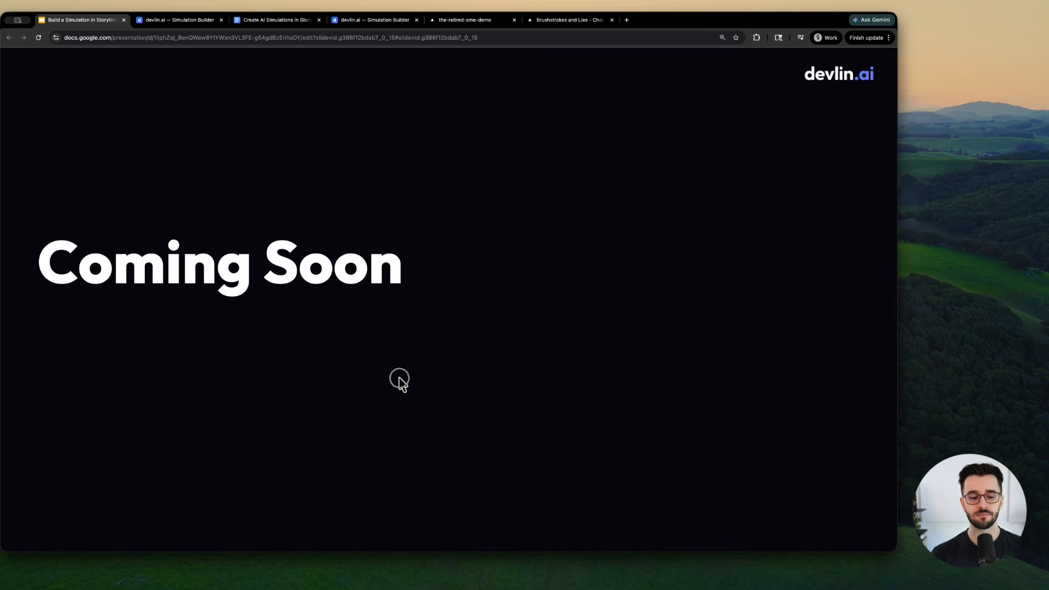
click(400, 378)
click(400, 379)
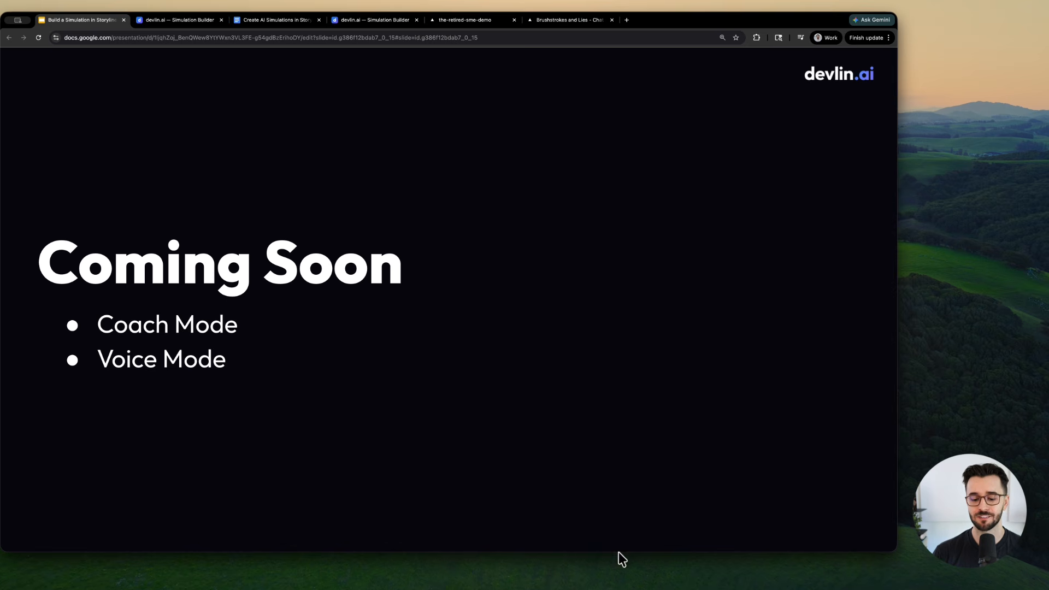
- Switch to Articulate Storyline, open slide 1.2 Simulation Slide and select the Frank character to examine the simulation layout
click(631, 578)
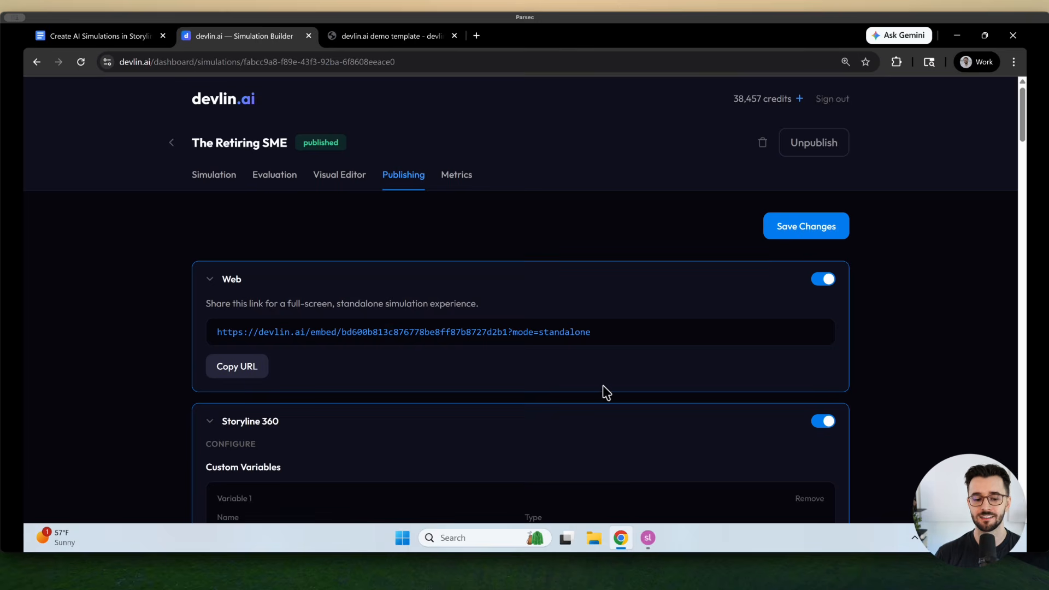
click(647, 545)
click(70, 229)
click(75, 309)
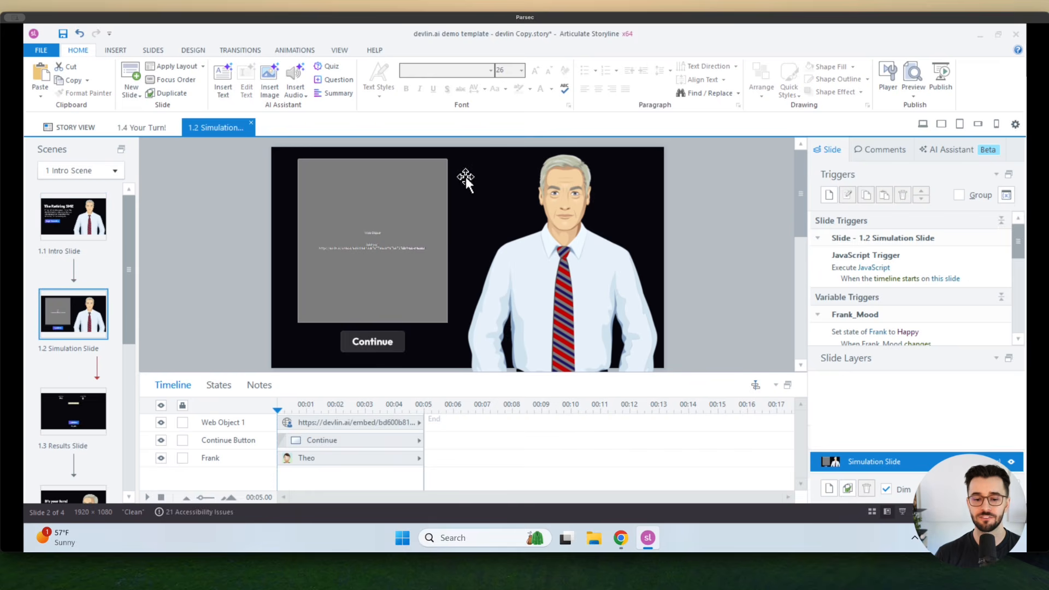
click(635, 168)
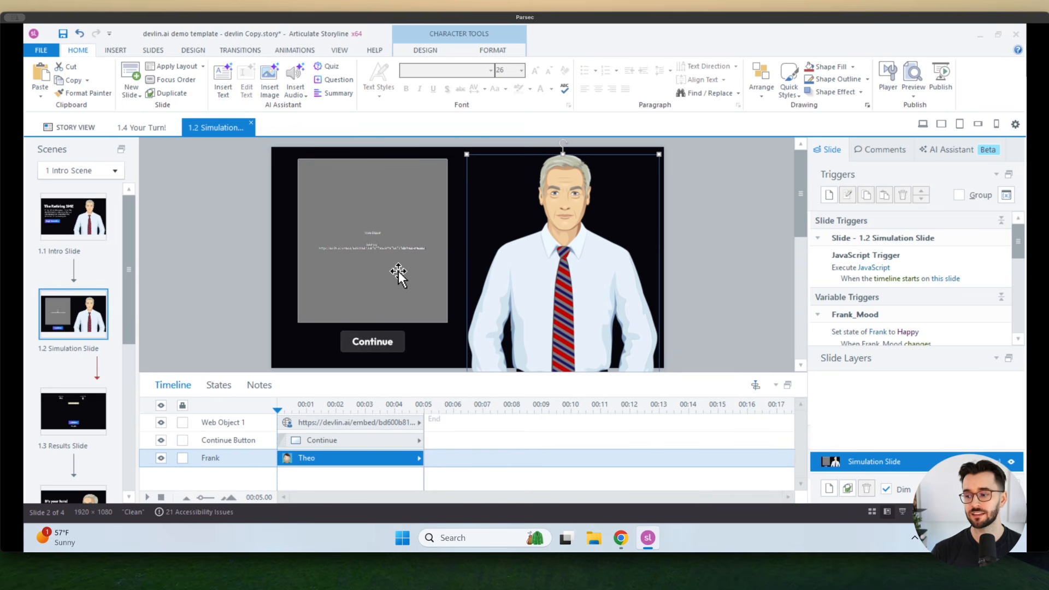
key(alt+Tab)
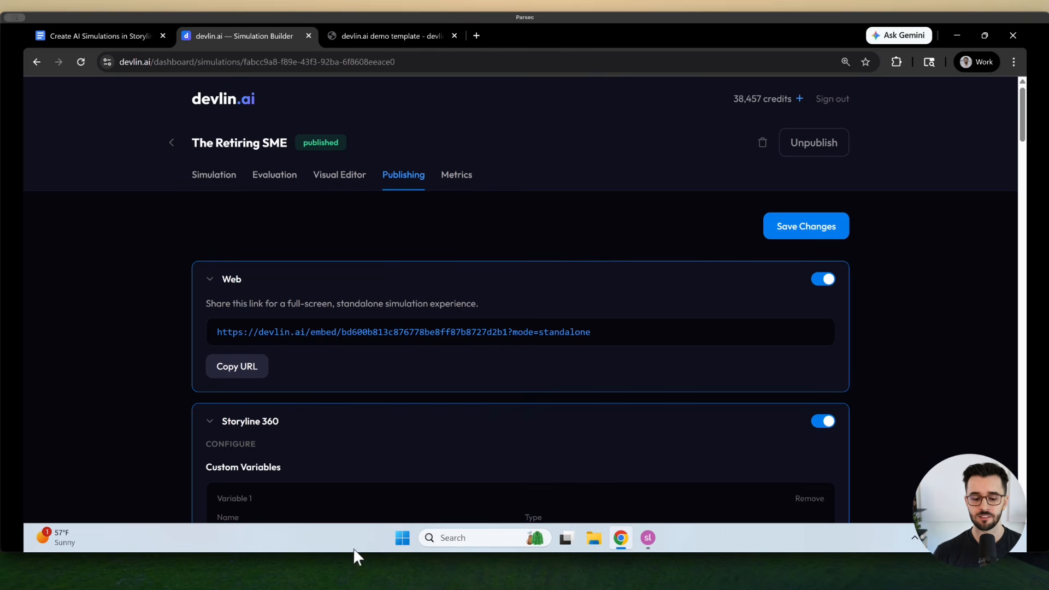
key(alt+Tab)
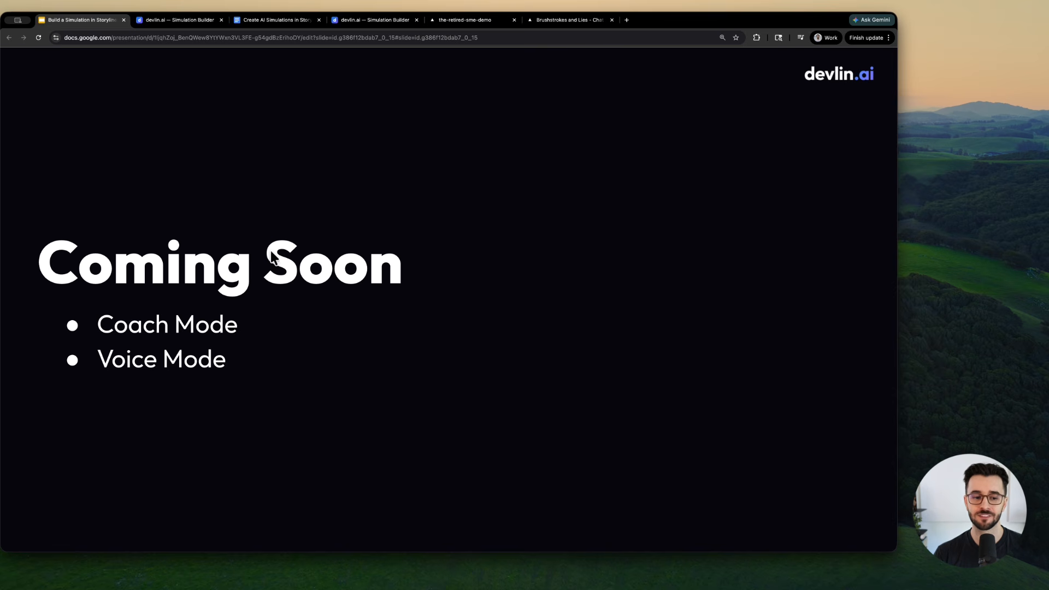
- Look at the coaches in the devlin.ai dashboard and return to the list of simulations
click(193, 22)
click(284, 129)
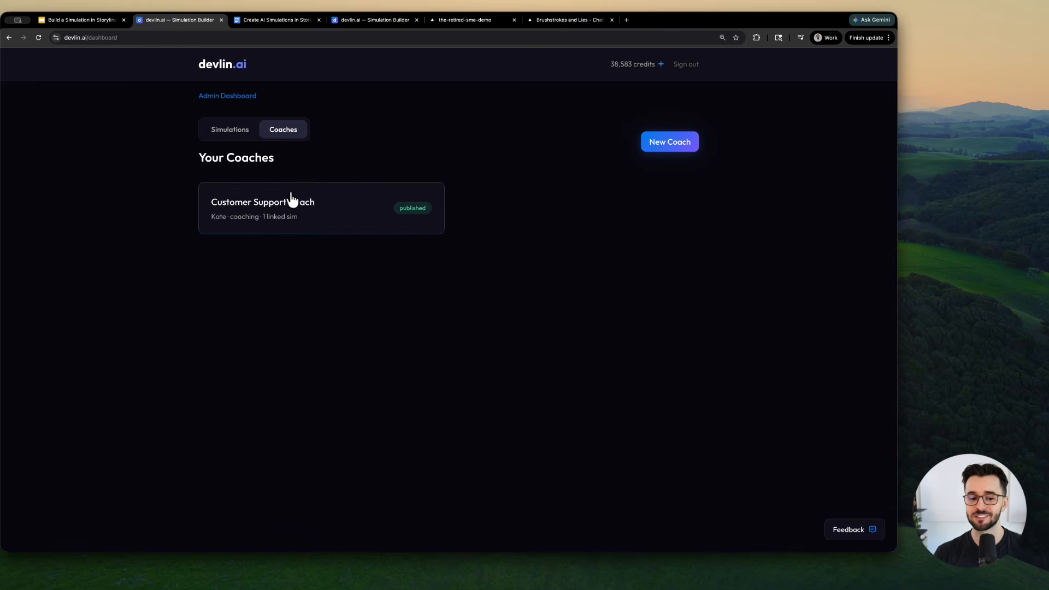
click(234, 136)
click(82, 20)
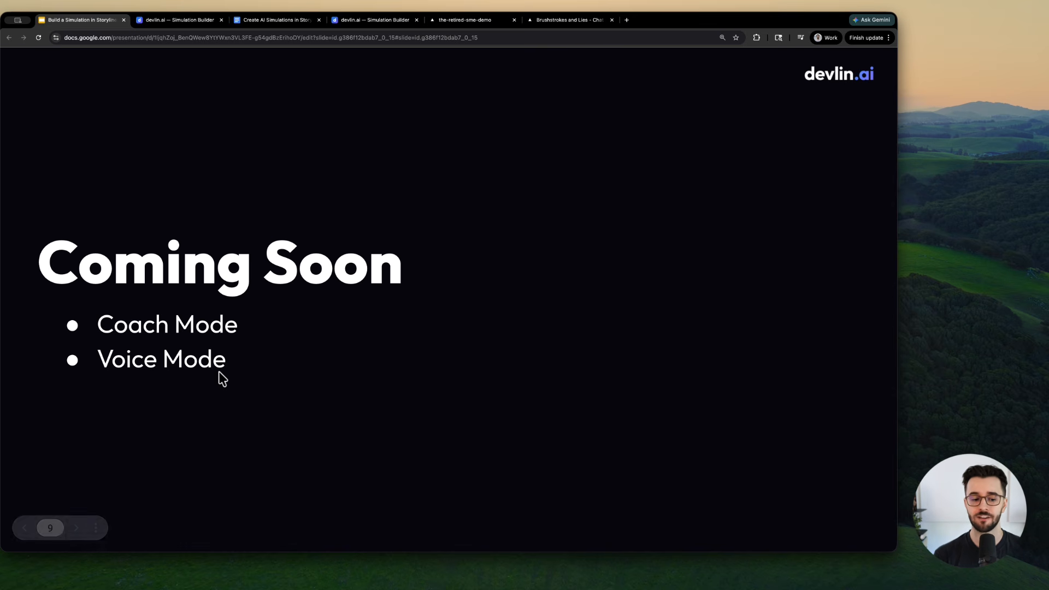
click(303, 371)
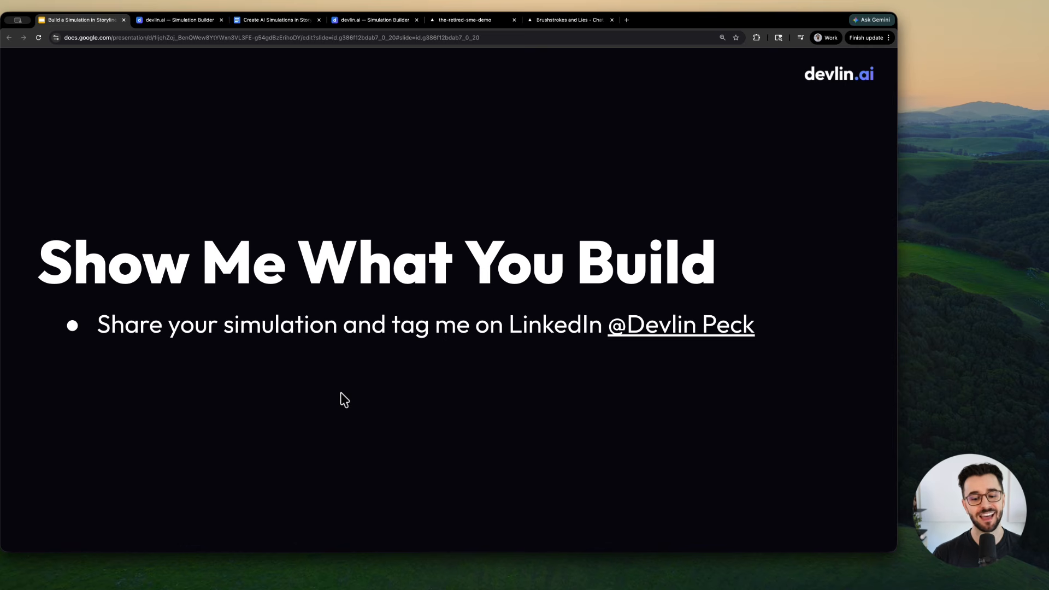
click(431, 382)
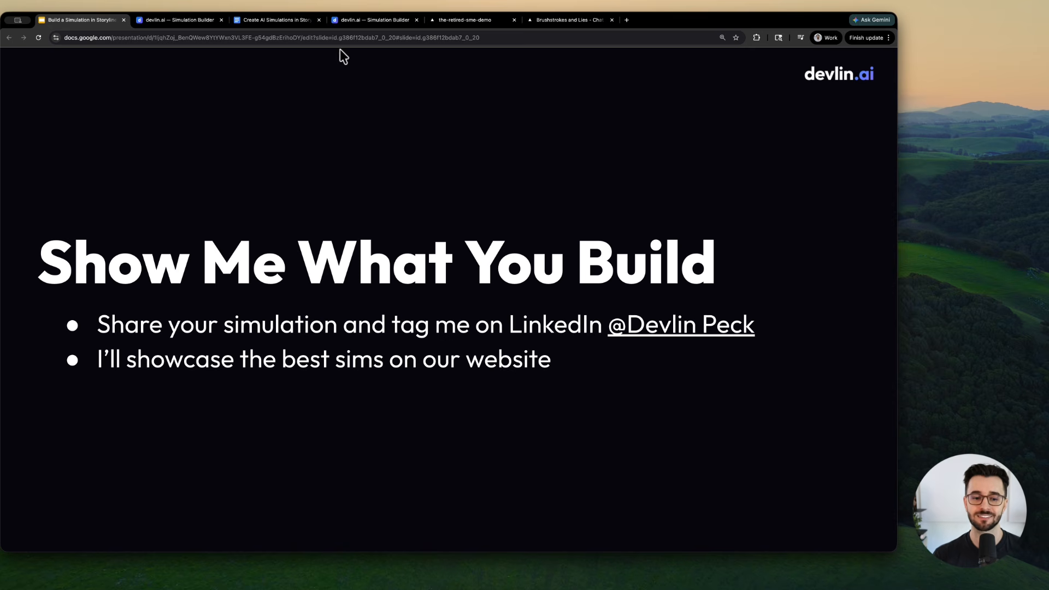
- Continue from the results slide of the published the-retired-sme-demo to its closing slide, and return to the presentation's Q&A slide
click(456, 22)
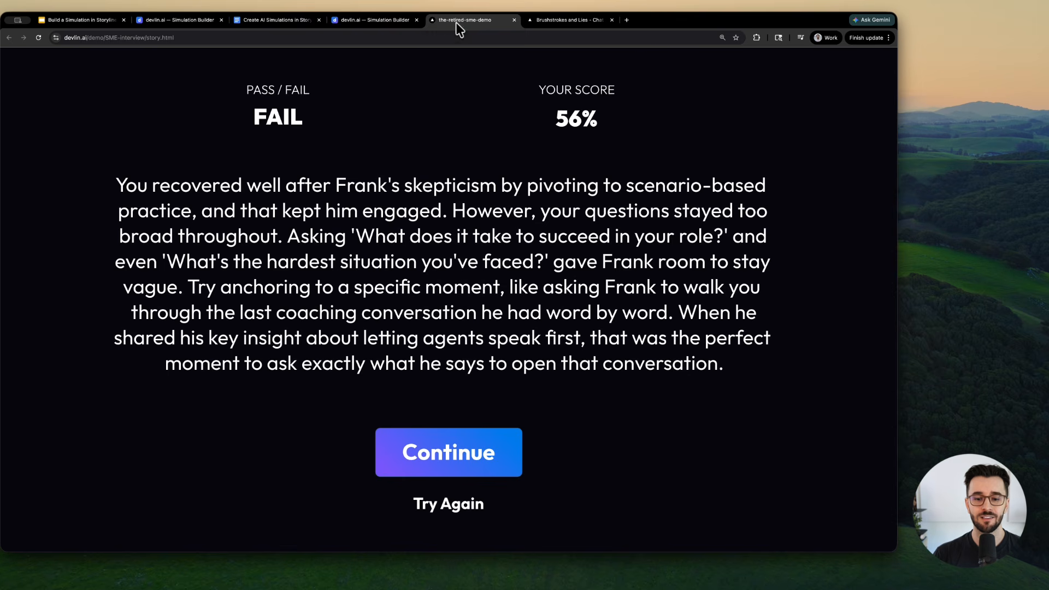
click(437, 462)
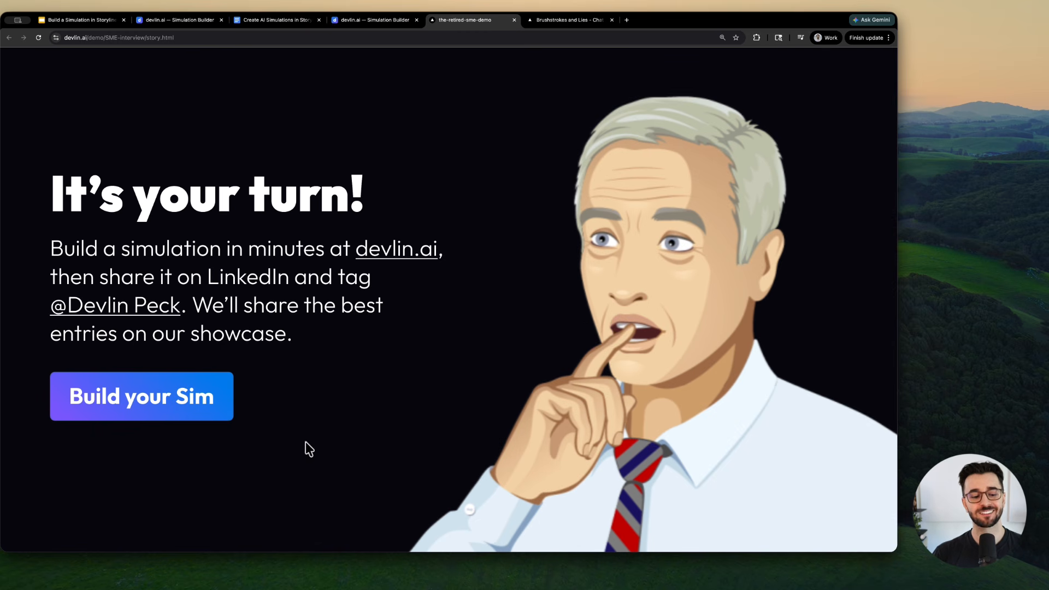
click(96, 18)
click(308, 322)
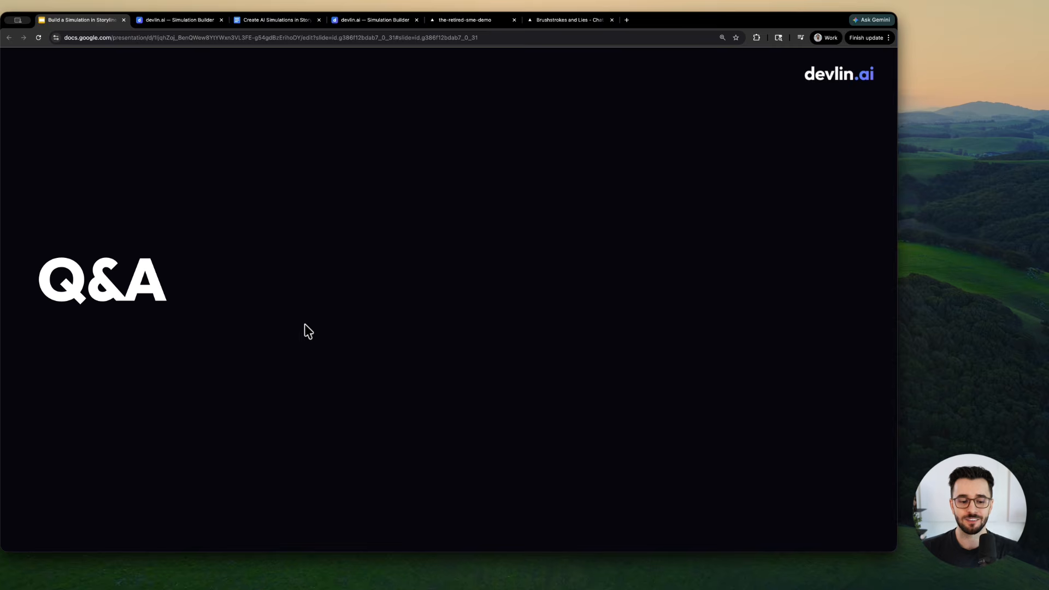